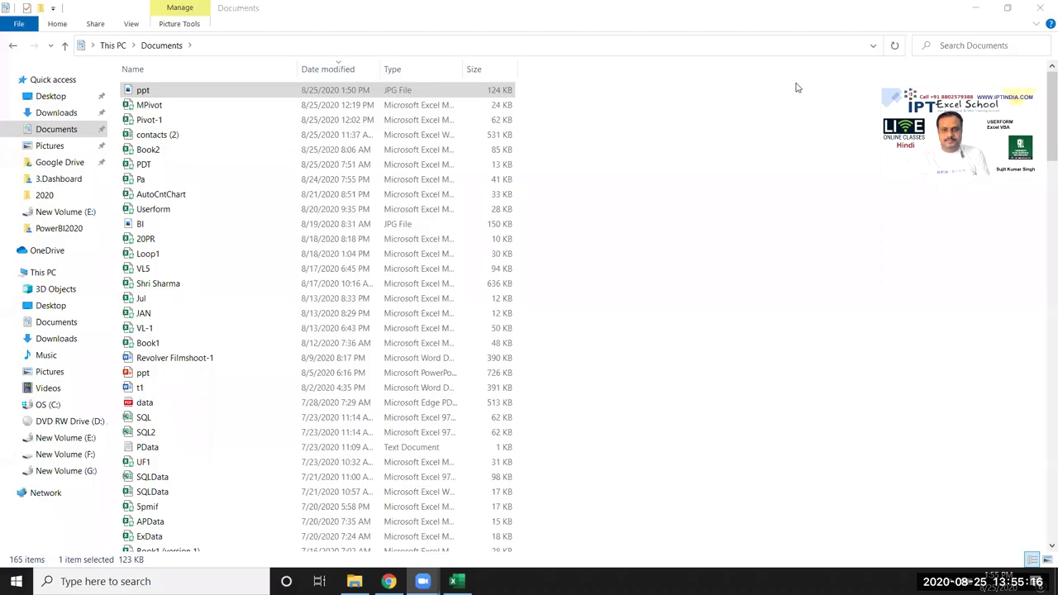
Step: Minimize File Explorer and the YouTube Studio browser, then bring the Excel workbook forward
left_click(975, 8)
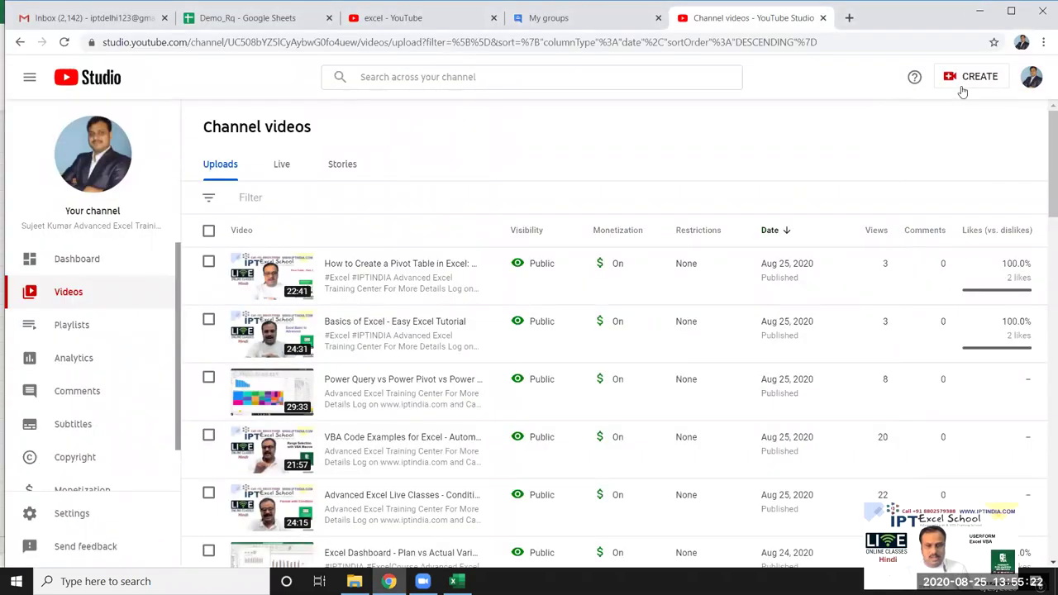
left_click(978, 11)
left_click(453, 581)
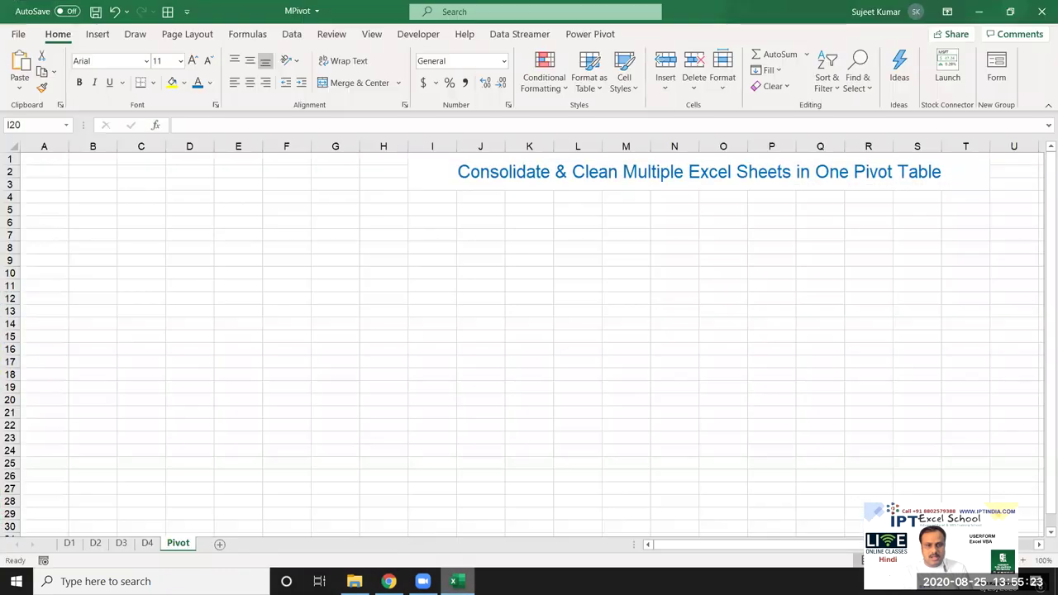
left_click(280, 233)
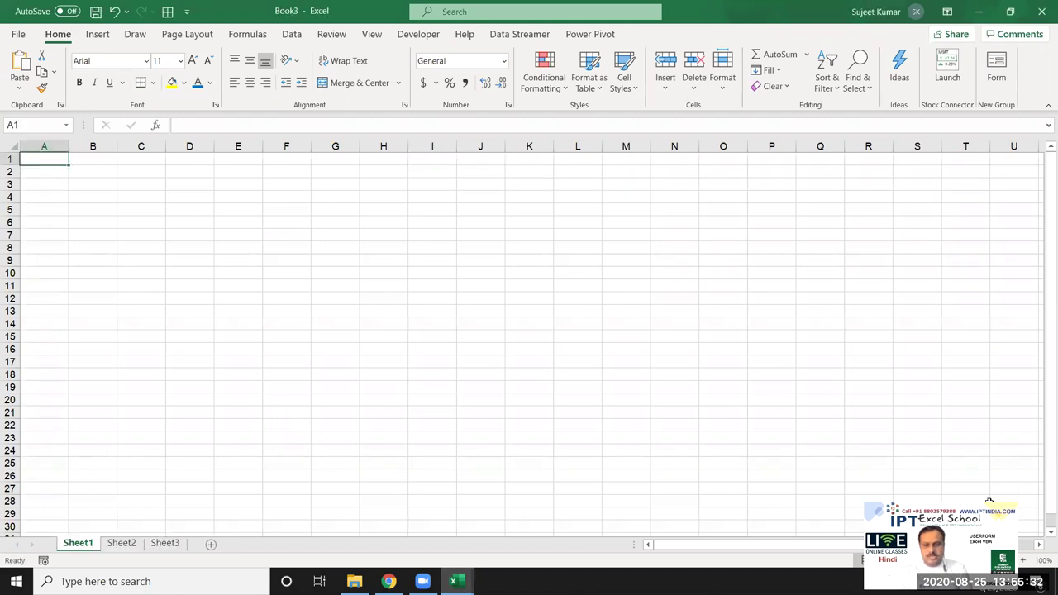
Step: Start the header row with Date in A1, then clear A1 to redo it
left_click_drag(989, 502, 1007, 458)
left_click(480, 361)
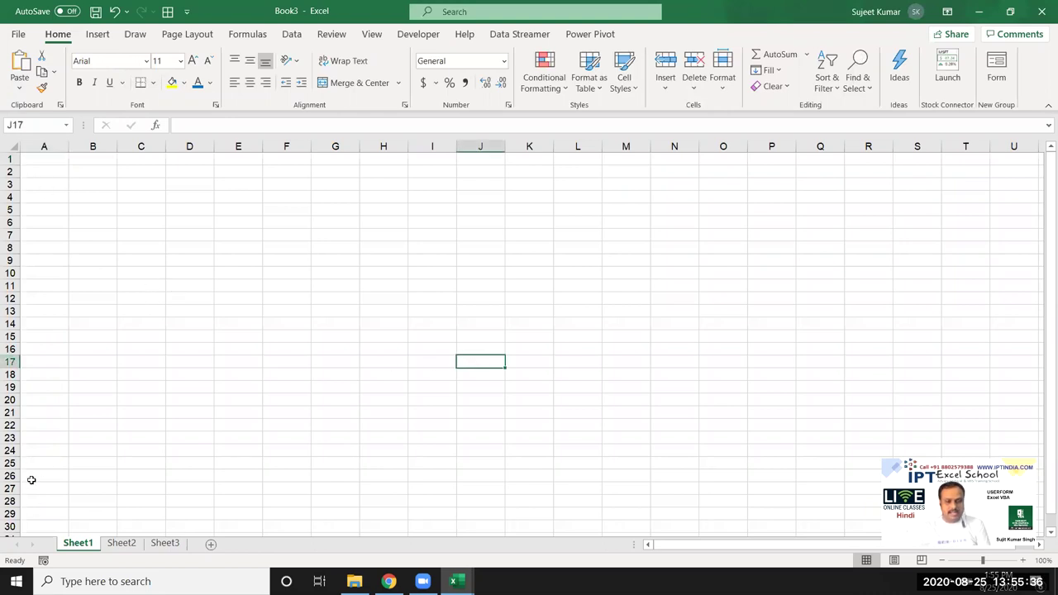
left_click(42, 160)
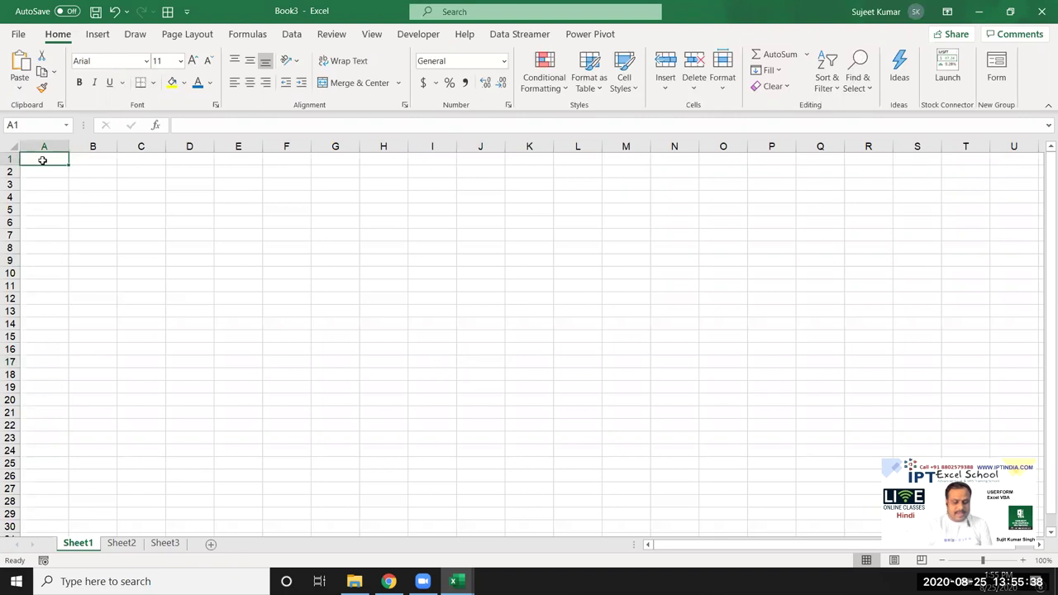
type("Date")
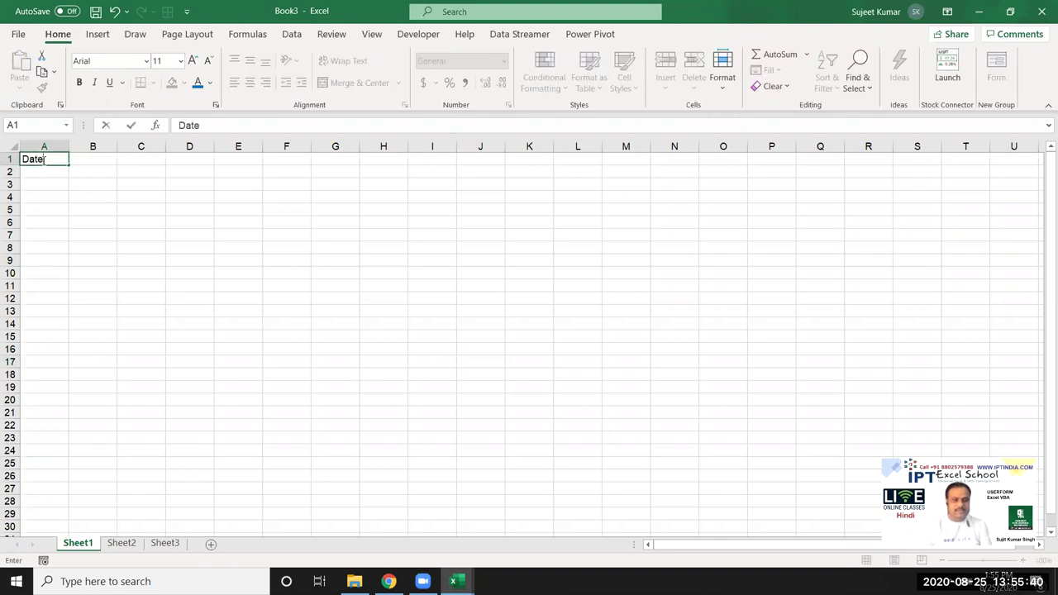
key("Tab")
type("T")
key("BackSpace")
key("BackSpace")
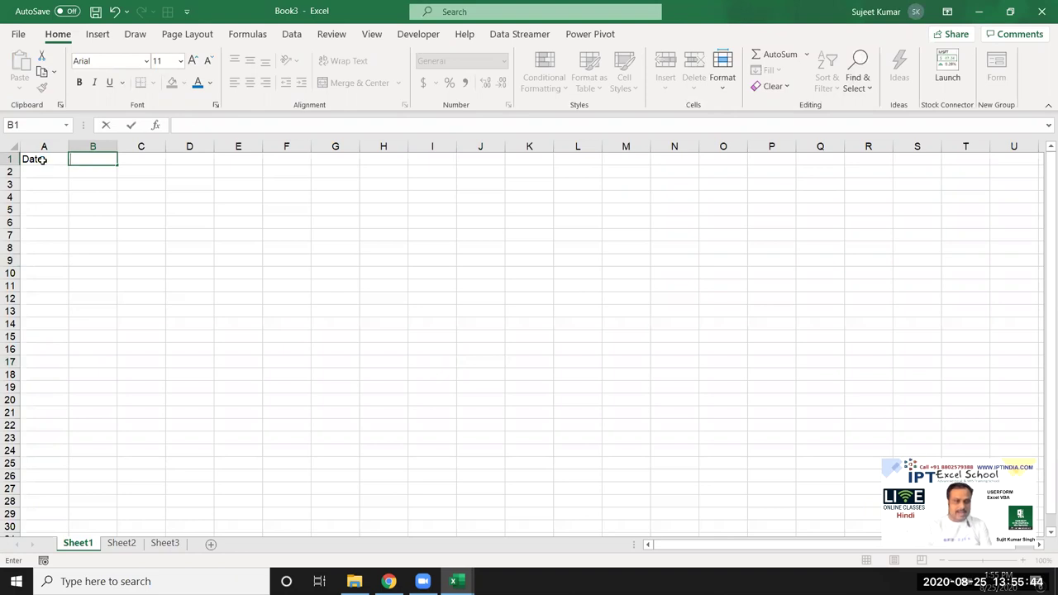
left_click(42, 159)
key("Delete")
Step: Enter headers ID, Date, Name, City, Course and Mode across A1:F1
type("ID")
key("Tab")
type("Date")
key("Tab")
type("Nm")
type("me")
key("Tab")
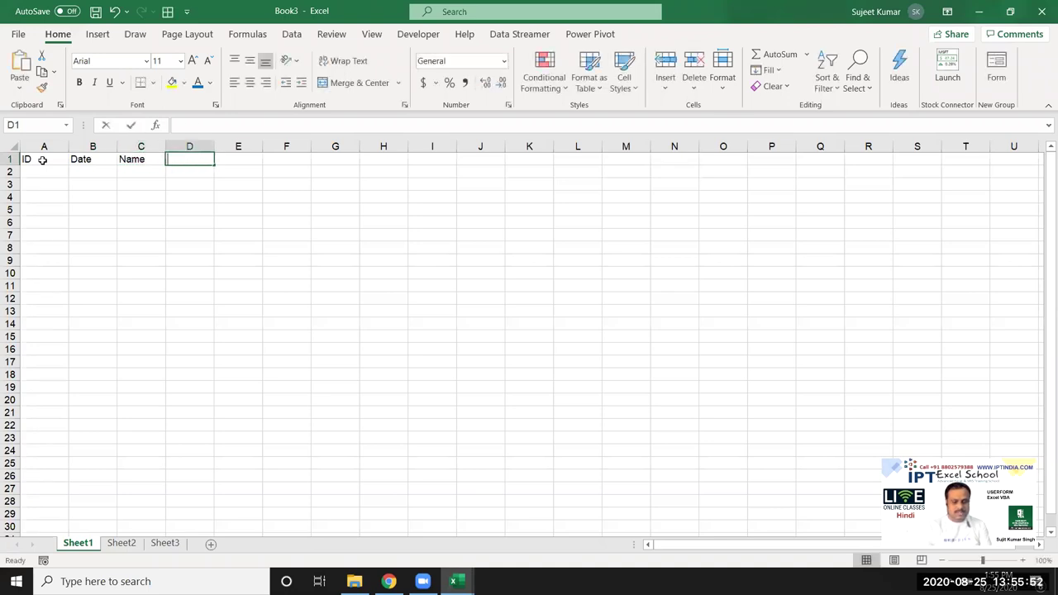
type("City")
key("Tab")
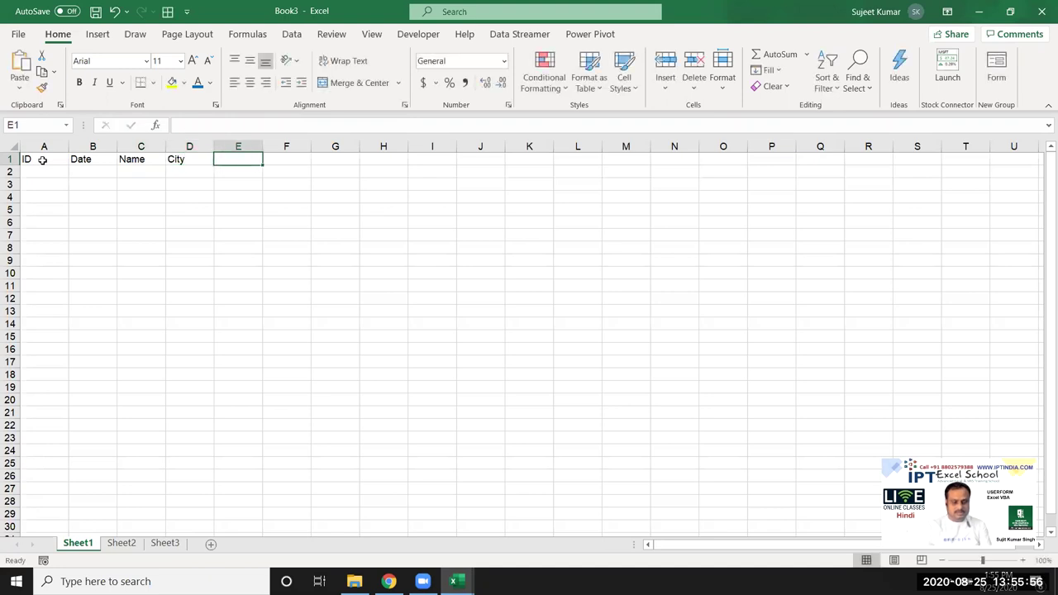
type("Cou")
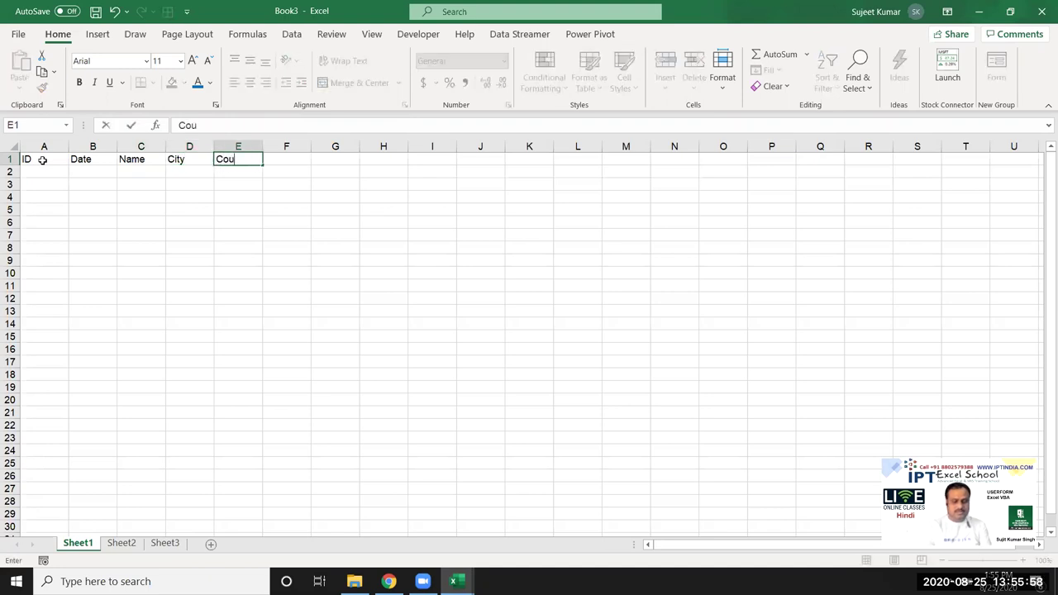
type("rse")
key("Tab")
type("Mode")
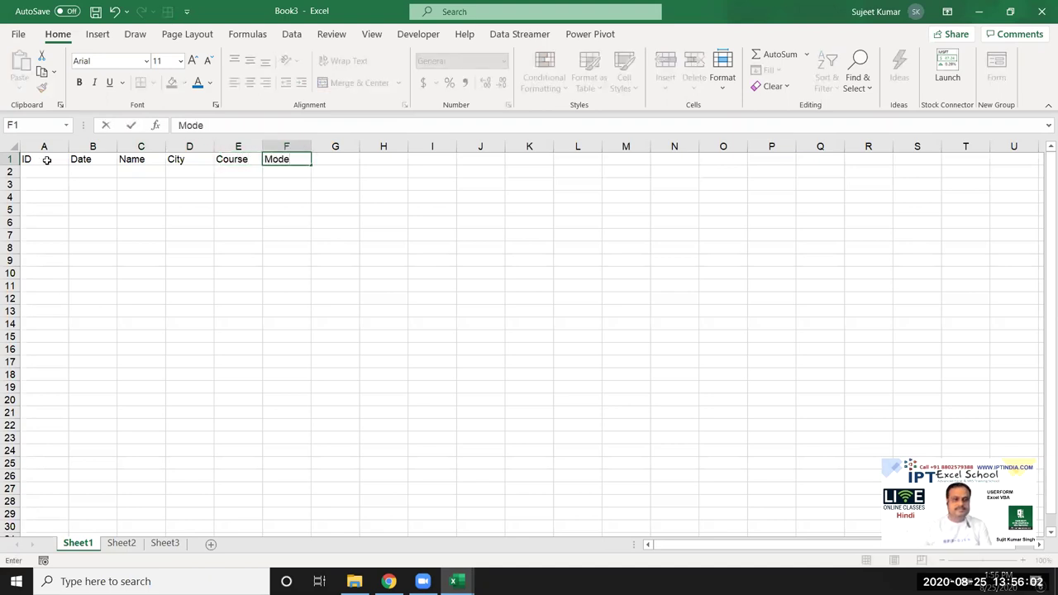
left_click(206, 248)
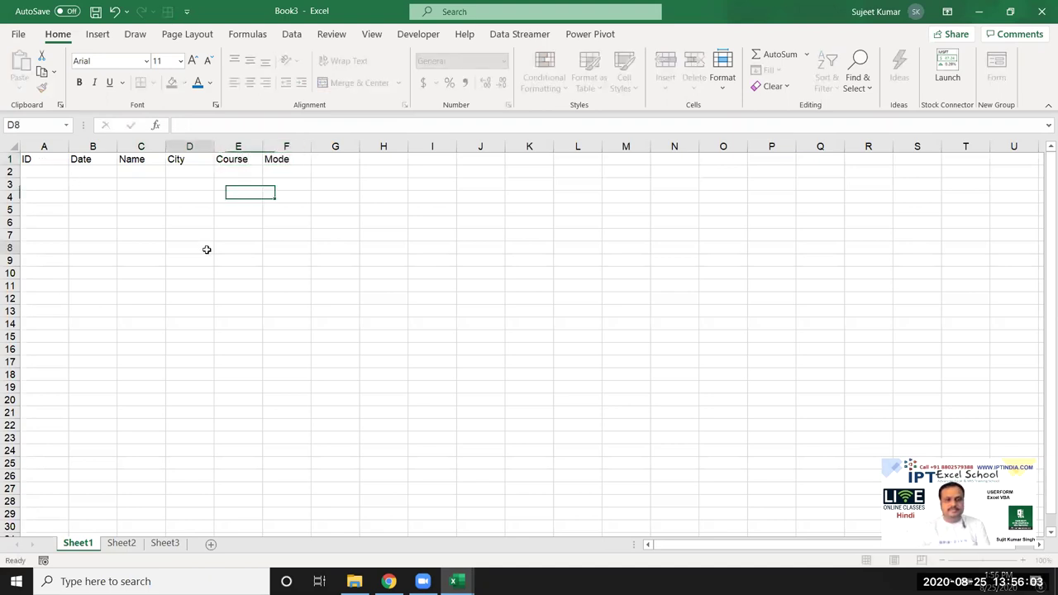
Step: Open the VBA editor from Developer, insert a UserForm and enlarge it to height 270
left_click(400, 38)
left_click(8, 79)
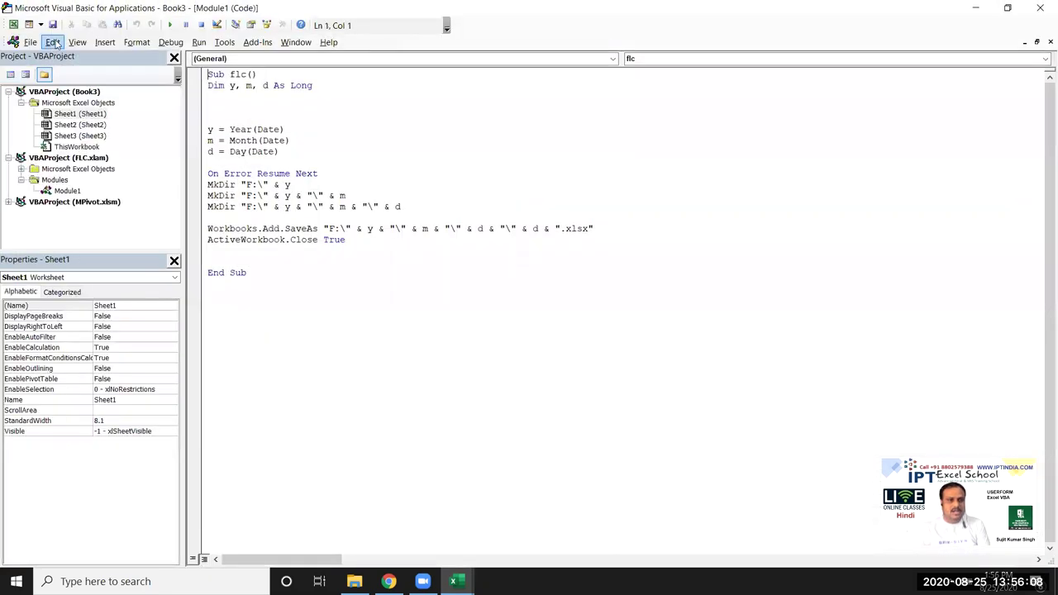
left_click(104, 43)
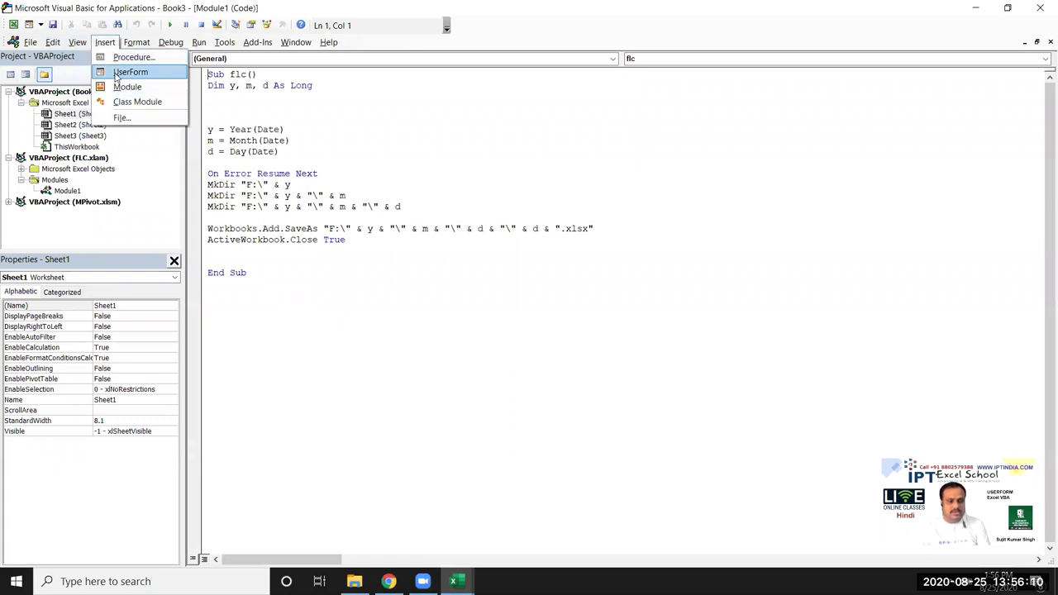
left_click(116, 74)
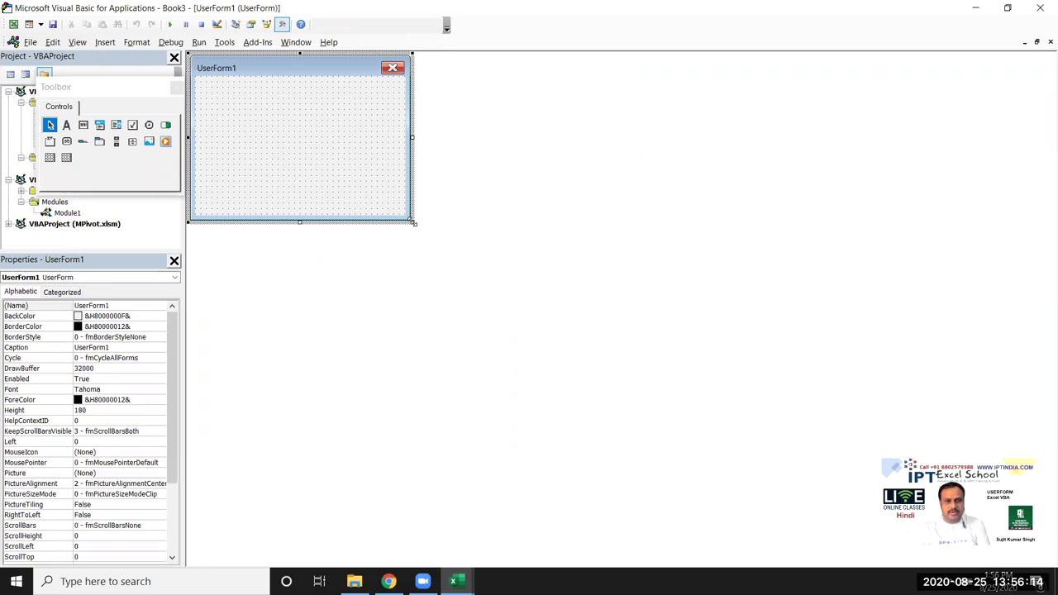
left_click_drag(412, 221, 616, 305)
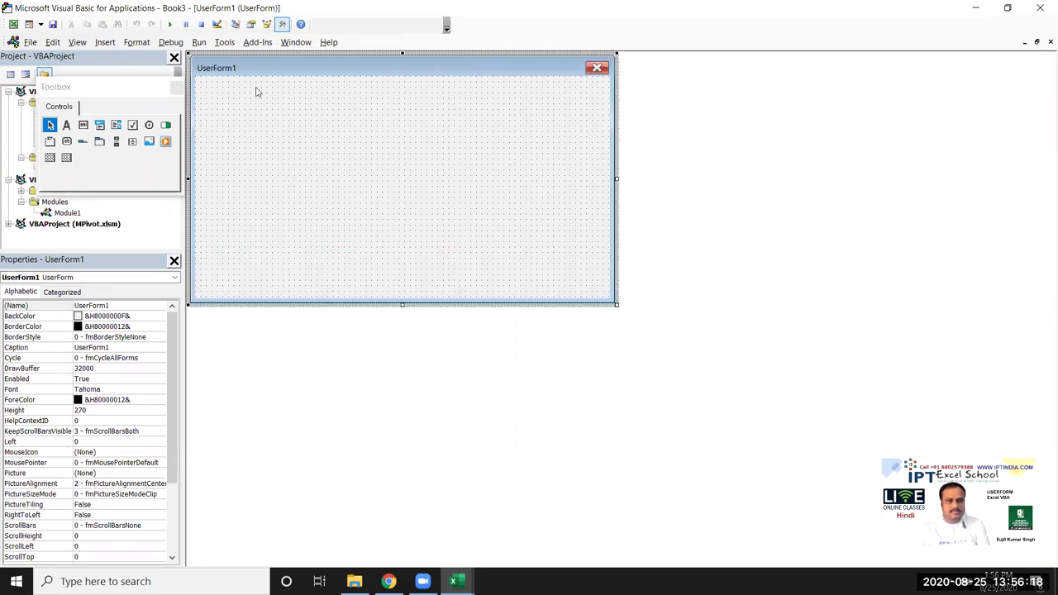
Step: Open Additional Controls from the Toolbox and browse the Available Controls list
right_click(144, 171)
left_click(155, 175)
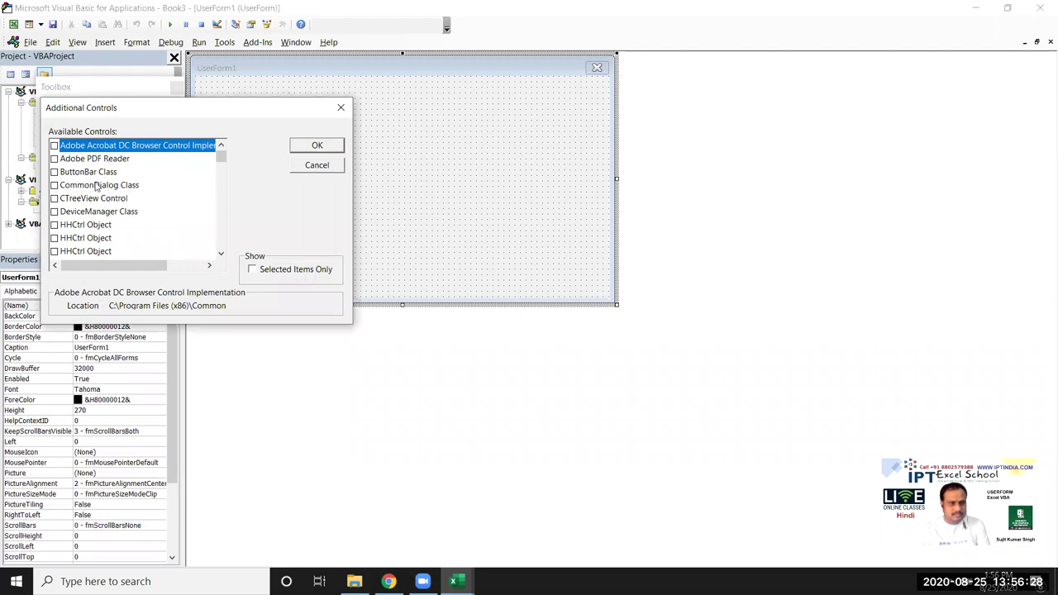
scroll(96, 186, "down", 1)
scroll(97, 202, "down", 1)
scroll(97, 219, "down", 1)
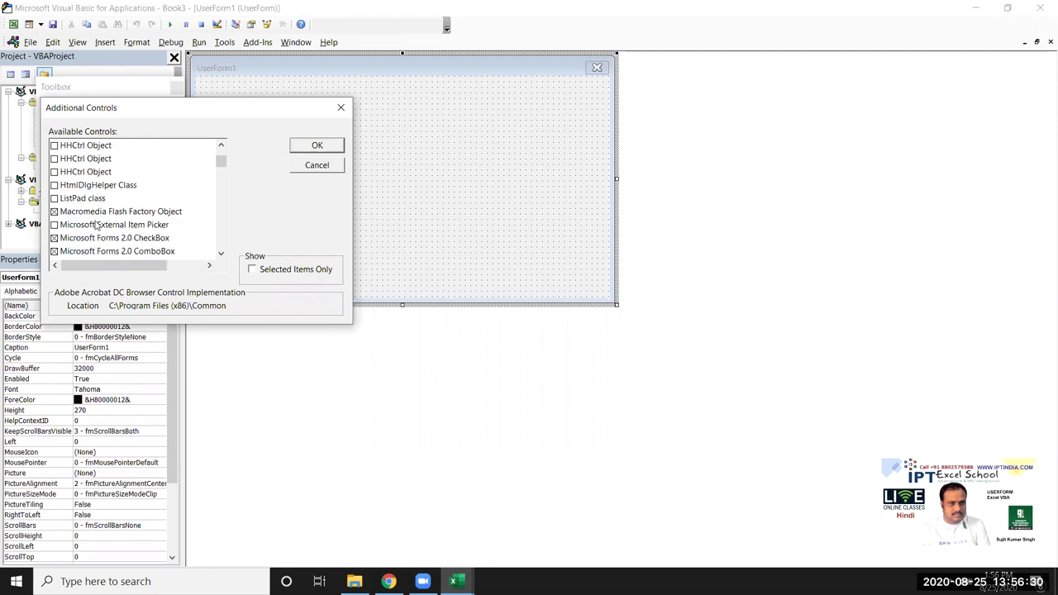
scroll(97, 227, "down", 1)
scroll(97, 228, "down", 2)
scroll(97, 230, "down", 1)
scroll(97, 231, "down", 2)
scroll(97, 231, "down", 5)
scroll(97, 229, "down", 2)
scroll(96, 229, "down", 3)
scroll(96, 229, "down", 4)
scroll(97, 229, "down", 3)
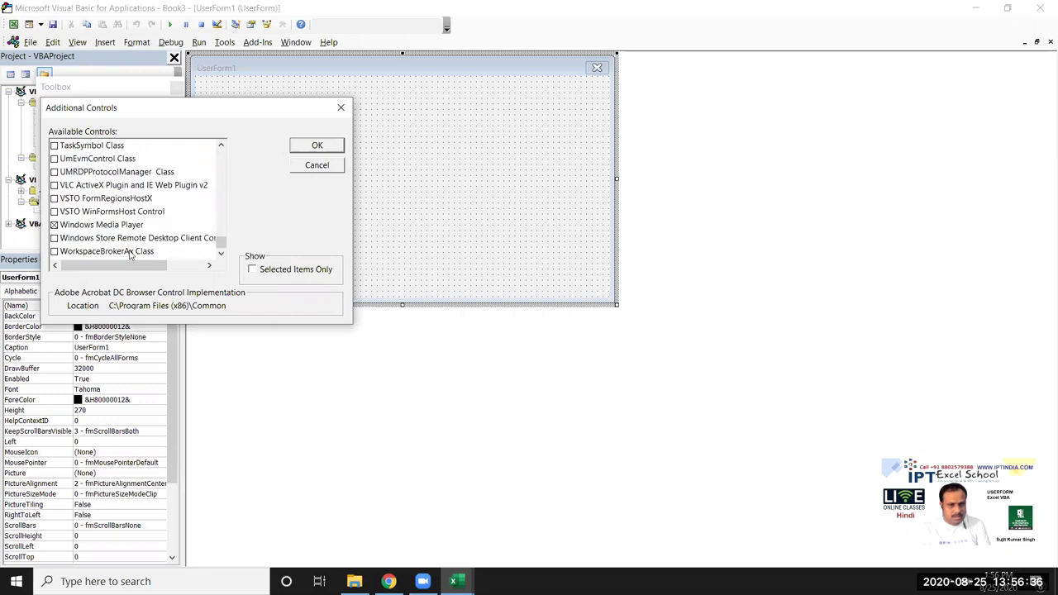
scroll(130, 230, "up", 3)
scroll(131, 231, "up", 1)
scroll(130, 230, "up", 5)
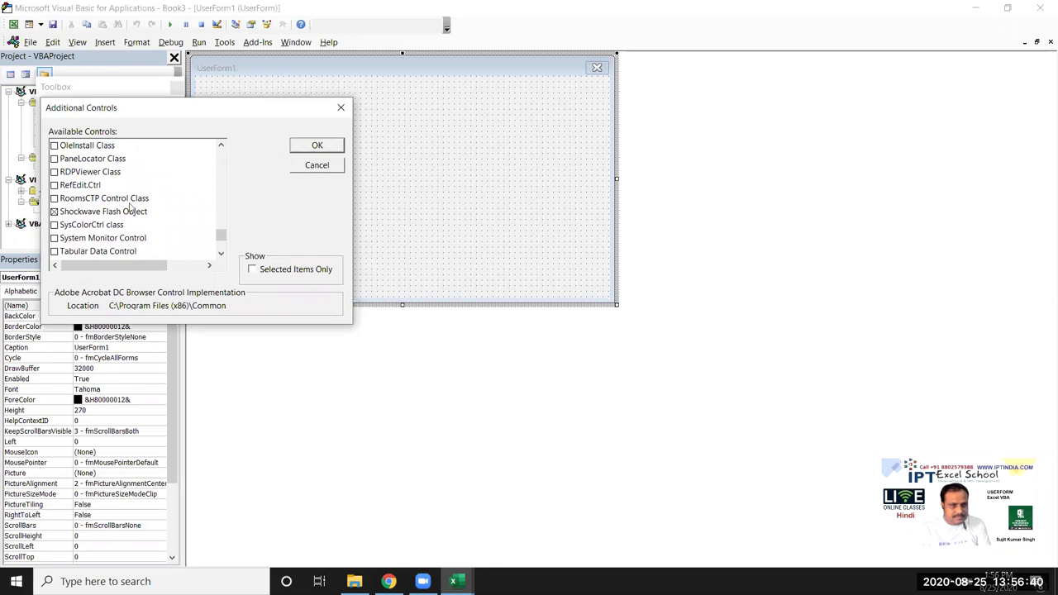
left_click(128, 201)
key("c")
key("c")
key("c")
key("c")
Step: Close Additional Controls and add a top-left text box with an ID label
left_click(342, 167)
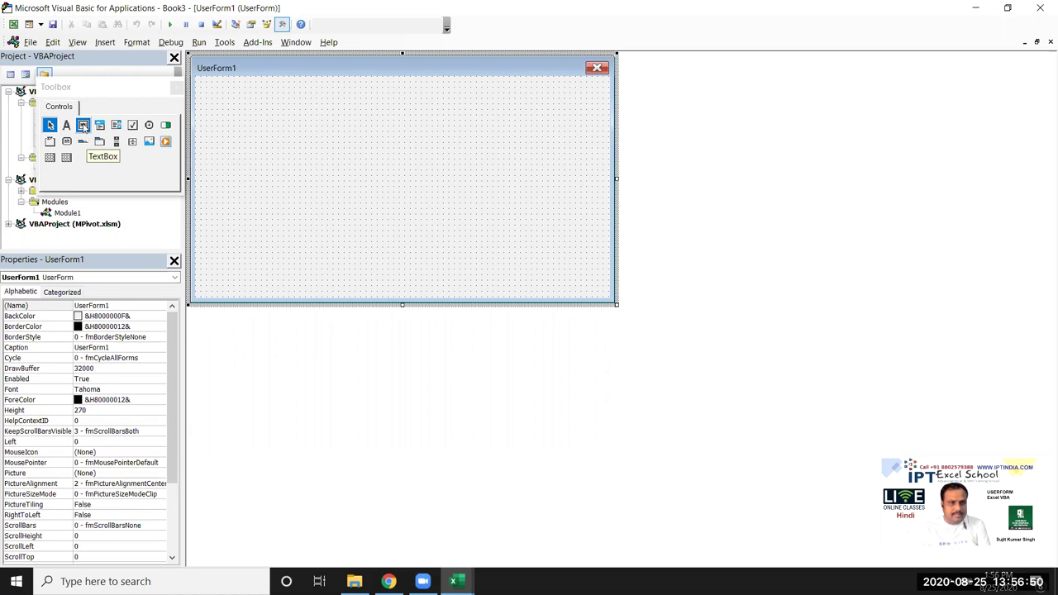
left_click(84, 125)
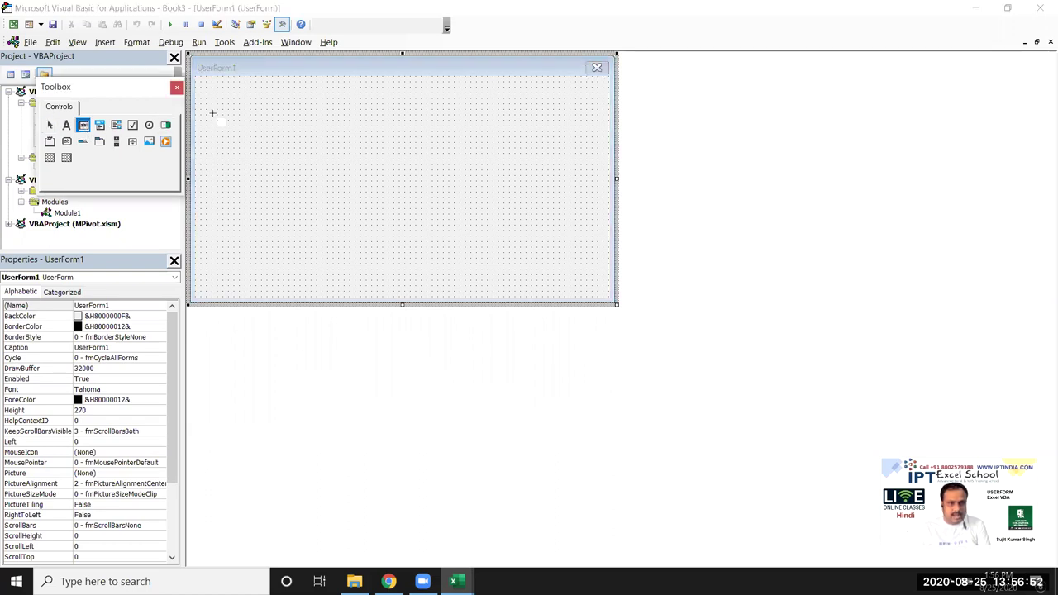
left_click_drag(231, 92, 279, 117)
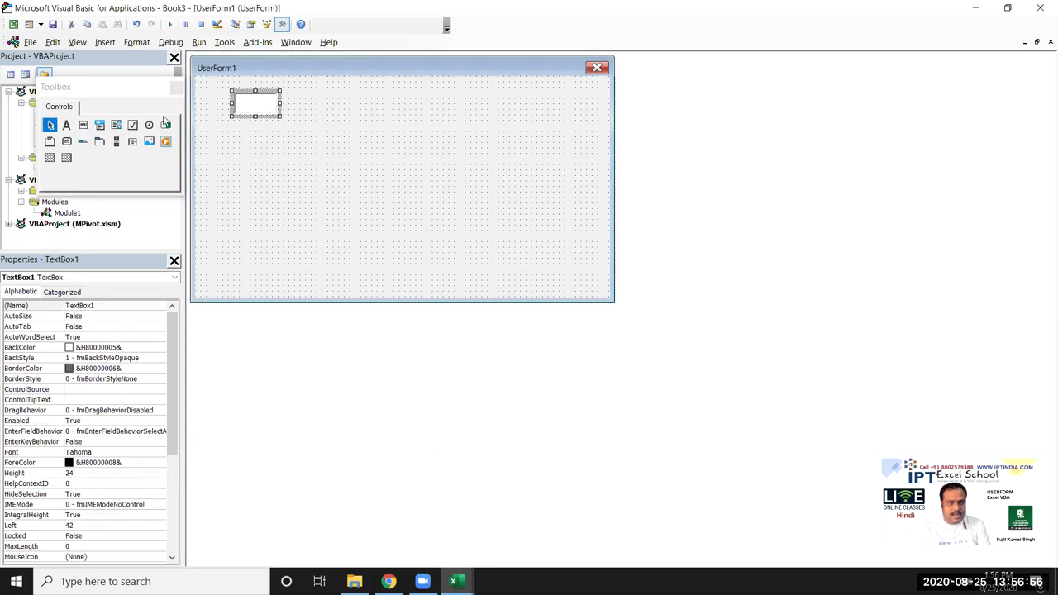
left_click(67, 125)
left_click_drag(199, 93, 232, 117)
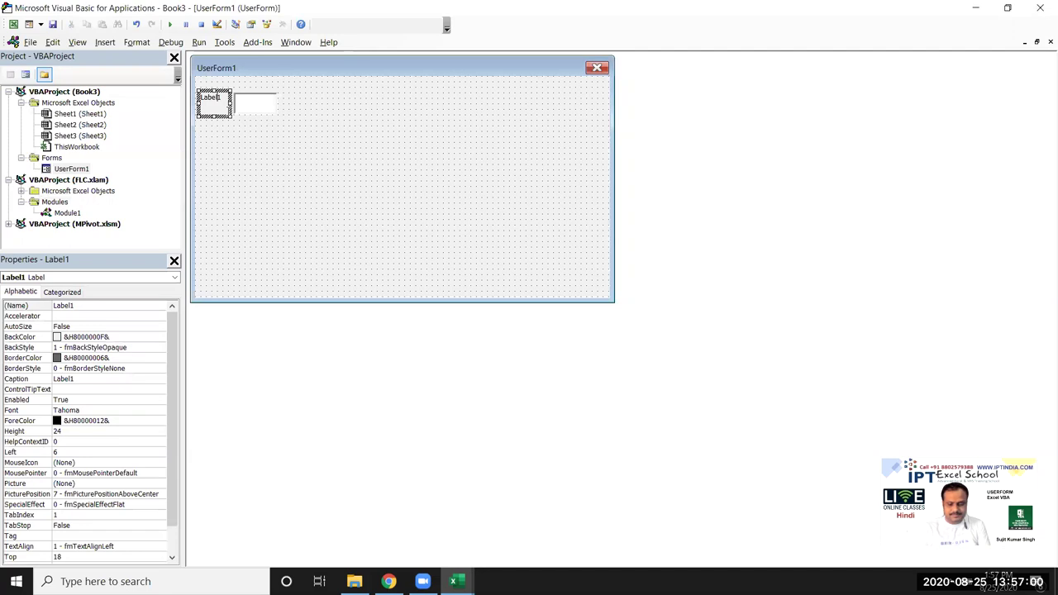
key("BackSpace")
key("BackSpace")
key("BackSpace")
type("ID")
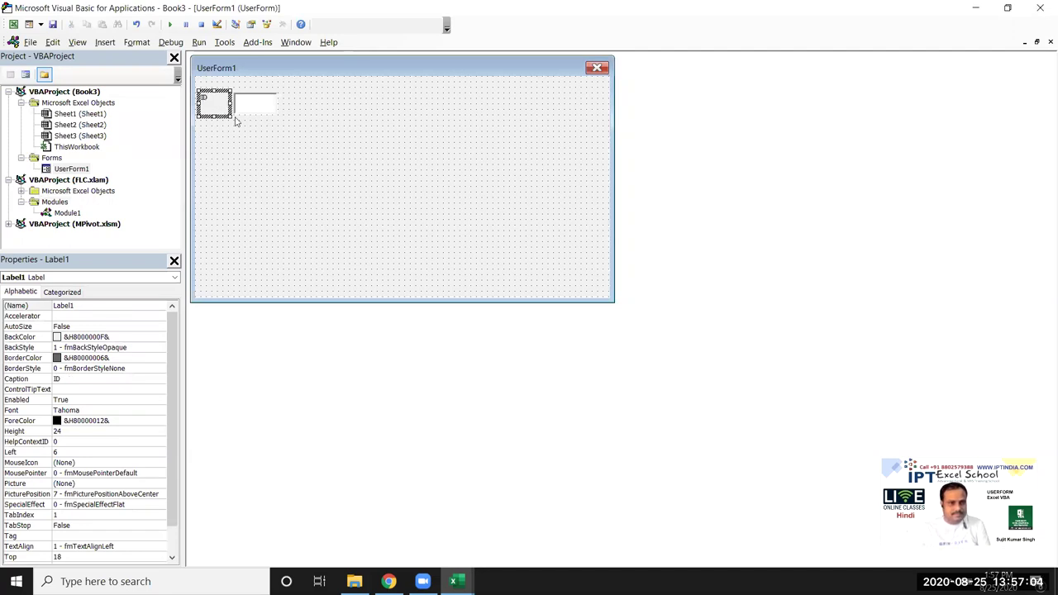
mouse_move(233, 119)
left_mouse_down()
mouse_move(212, 102)
mouse_move(229, 117)
left_mouse_up()
left_click(232, 142)
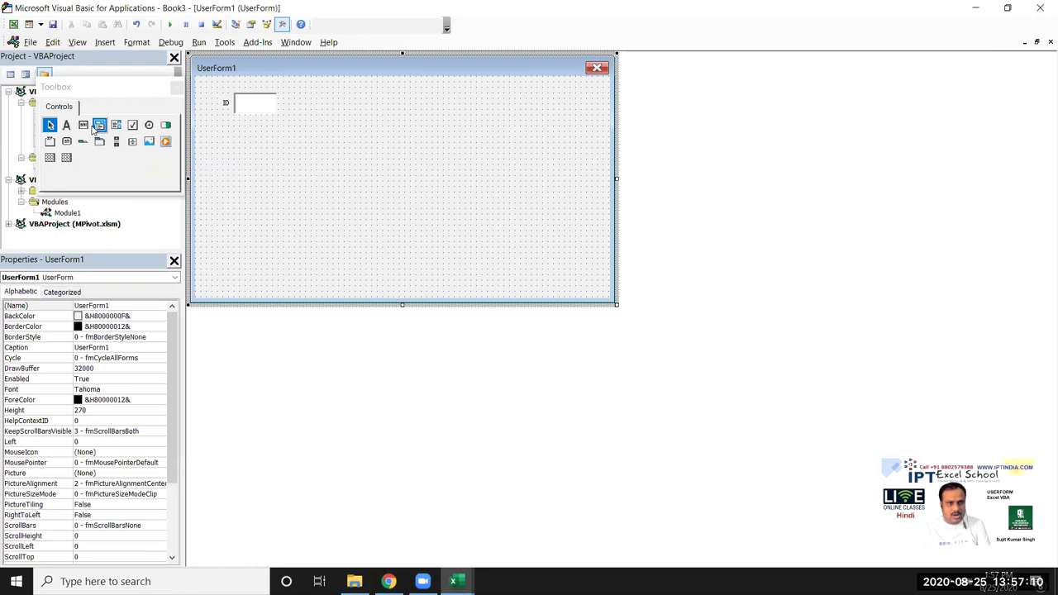
Step: Add a second text box at the form's top-right with a Date label
left_click(82, 125)
left_click_drag(525, 94, 597, 116)
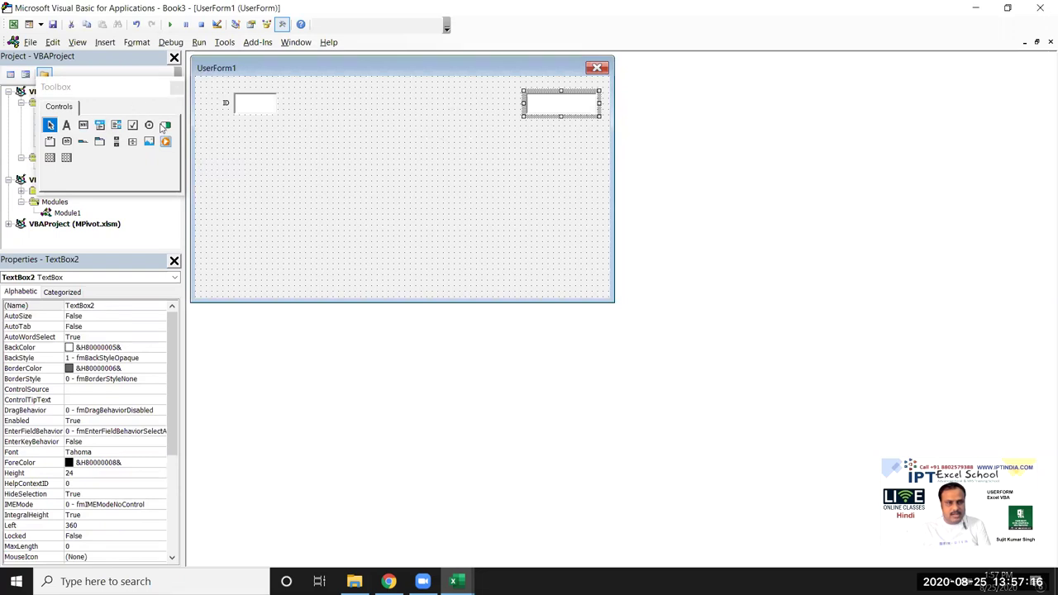
left_click(66, 124)
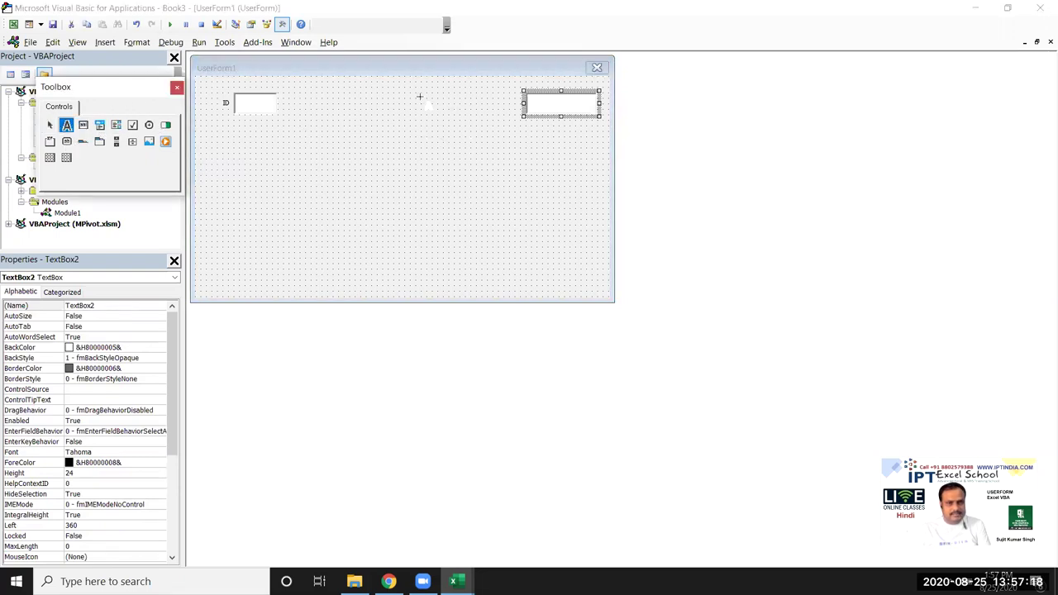
left_click_drag(477, 110, 510, 116)
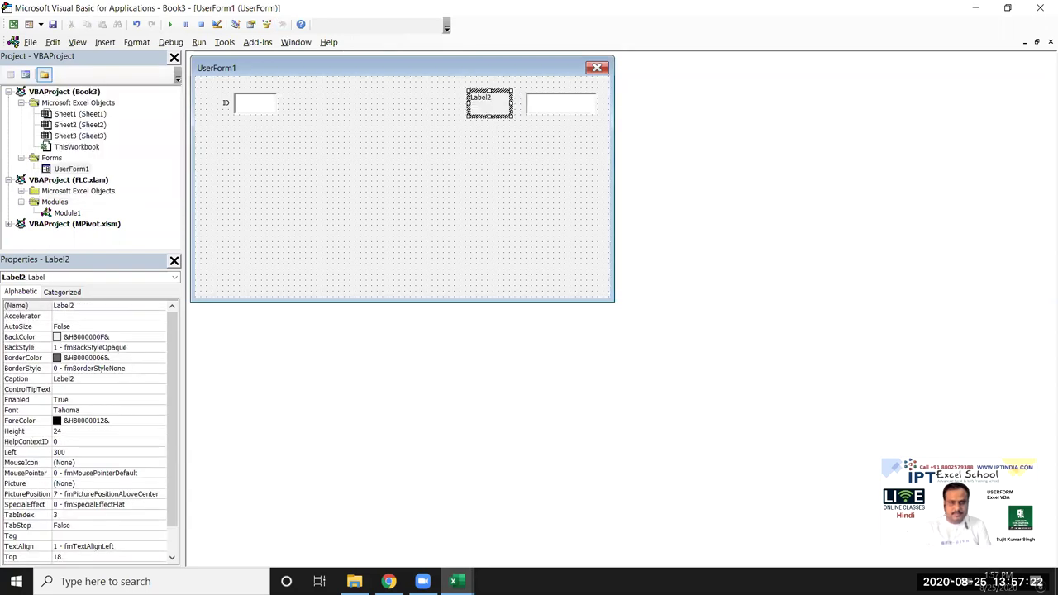
key("BackSpace")
key("BackSpace")
key("BackSpace")
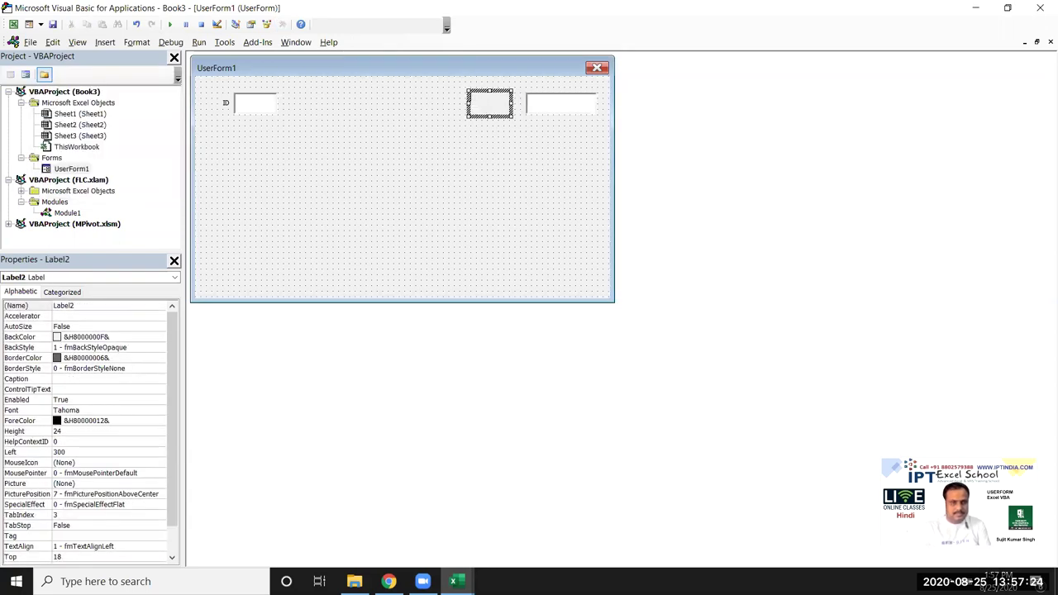
type("Date")
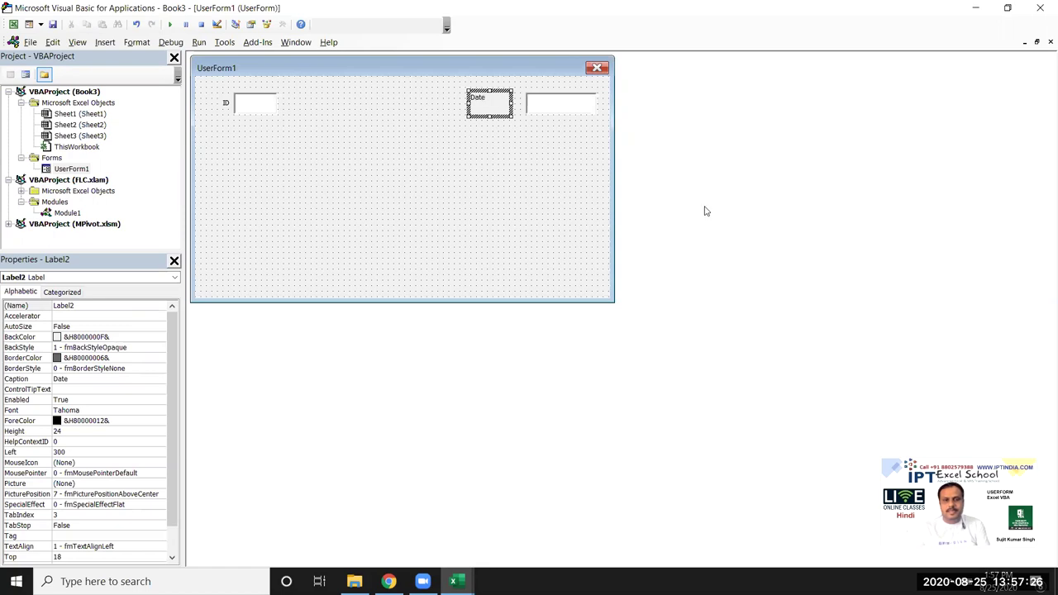
Step: Fit the Date label, then draw a label captioned Data Entry Form between ID and Date
mouse_move(512, 116)
left_mouse_down()
mouse_move(490, 105)
mouse_move(517, 116)
left_mouse_up()
left_click(516, 151)
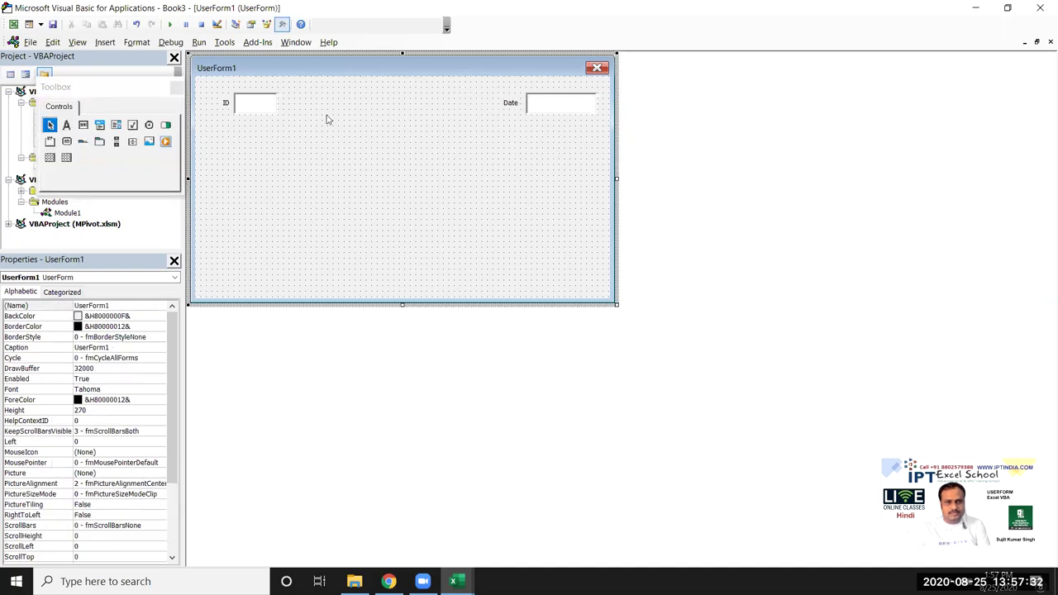
left_click(66, 125)
left_click_drag(309, 83, 478, 110)
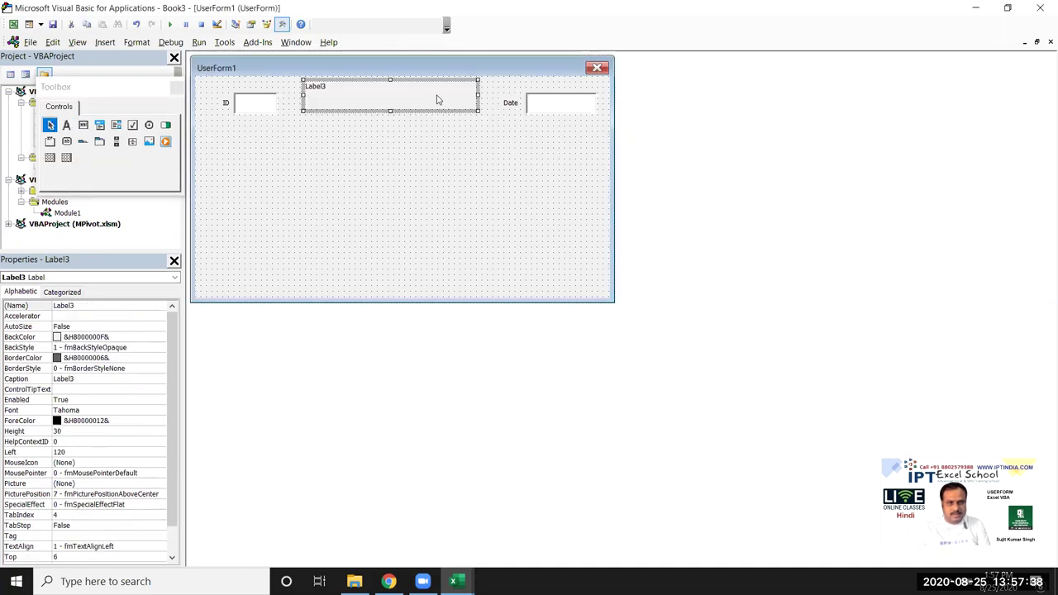
left_click(438, 95)
key("BackSpace")
key("BackSpace")
key("BackSpace")
type("Data En")
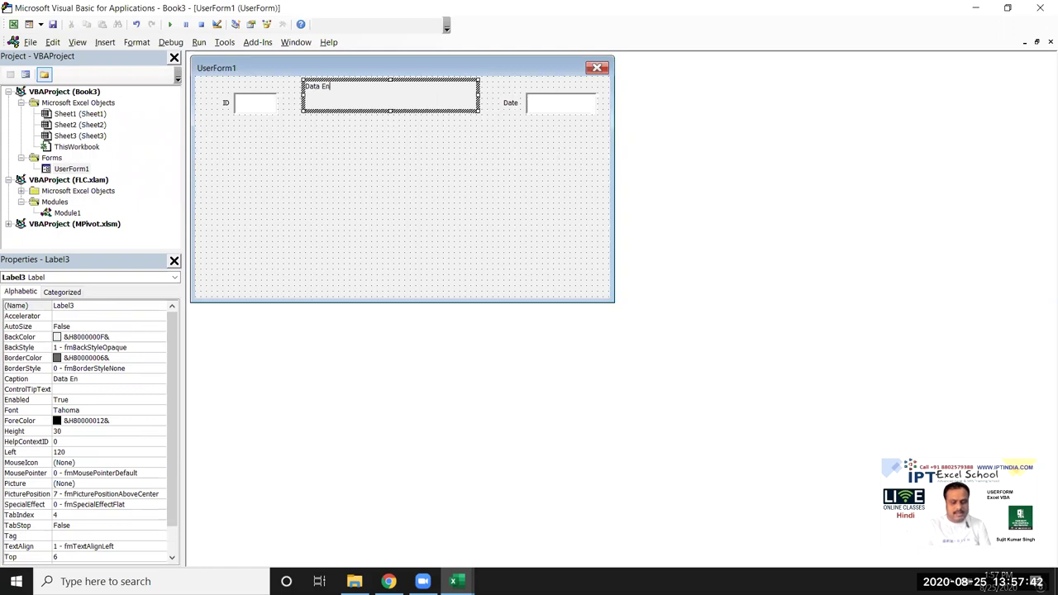
type("try Form")
left_click(442, 137)
left_click(419, 93)
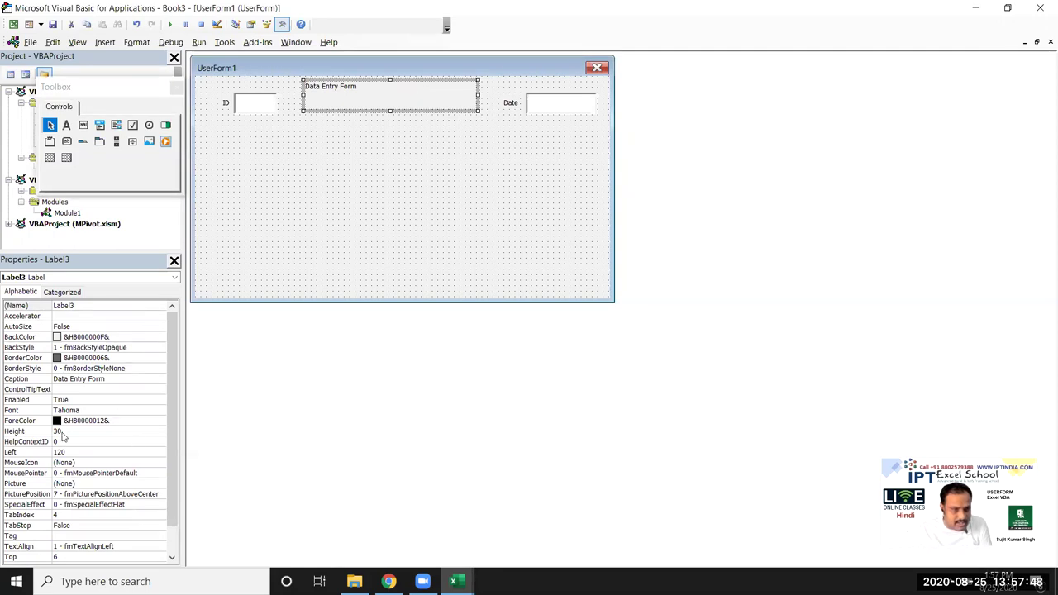
Step: Set the title's font to 16 point, shrink it to fit, and centre it on the form
left_click(108, 410)
left_click(160, 411)
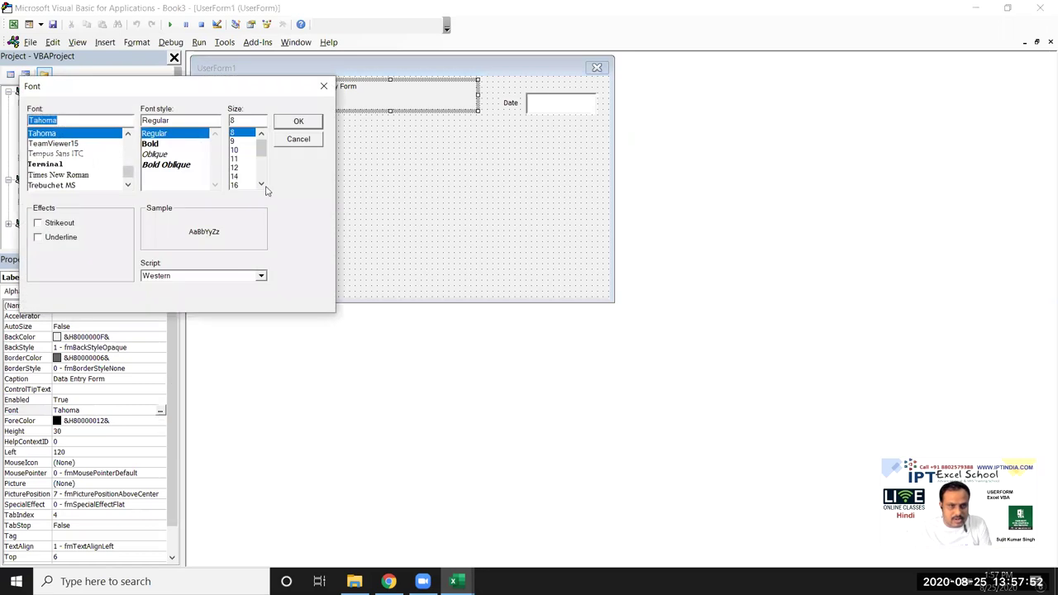
left_click(235, 185)
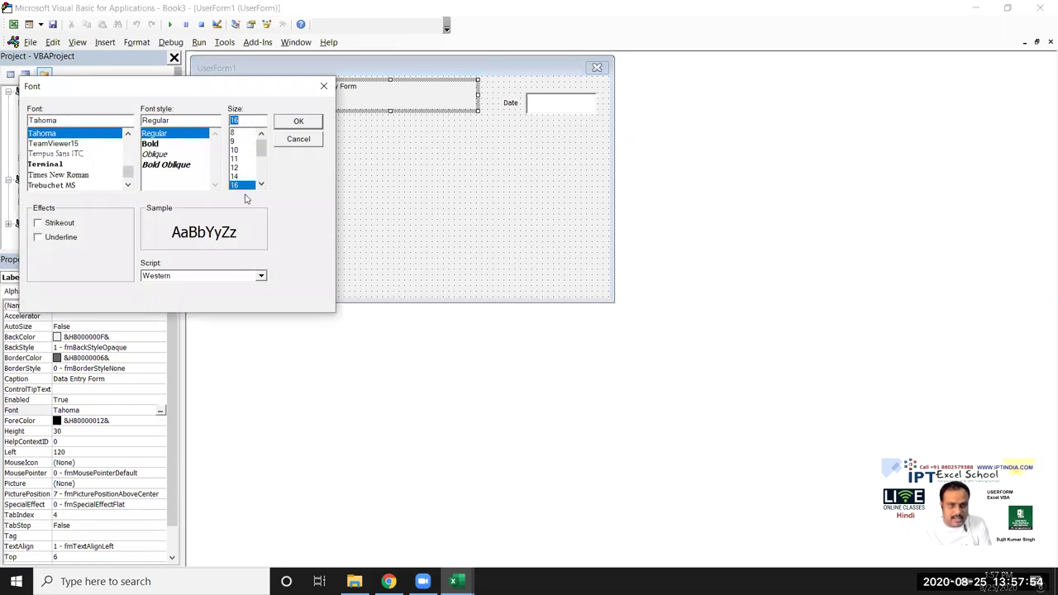
left_click(298, 122)
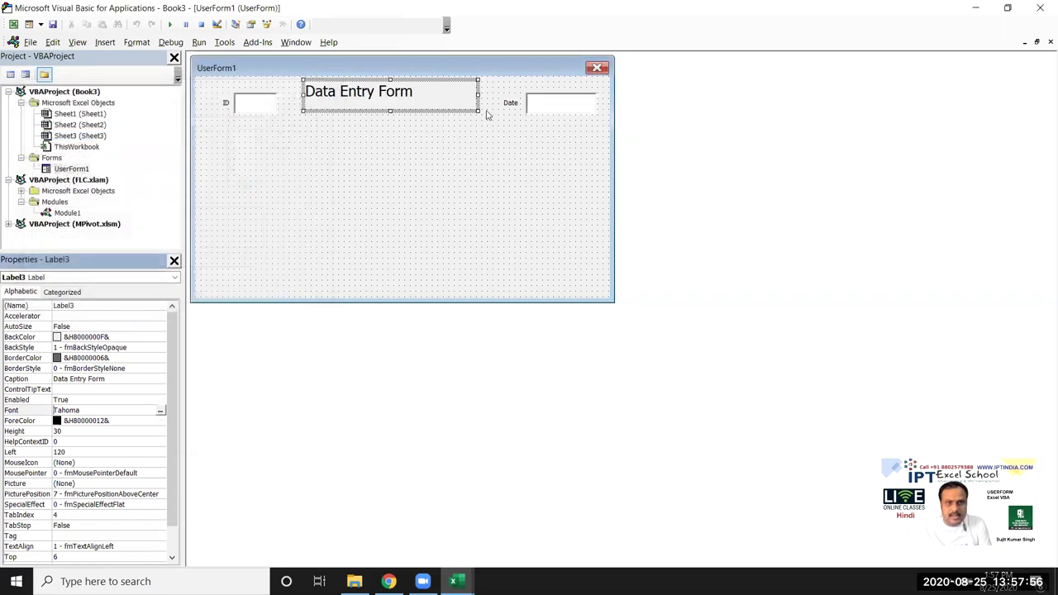
left_click_drag(476, 107, 419, 99)
left_click(383, 104)
left_click(356, 97)
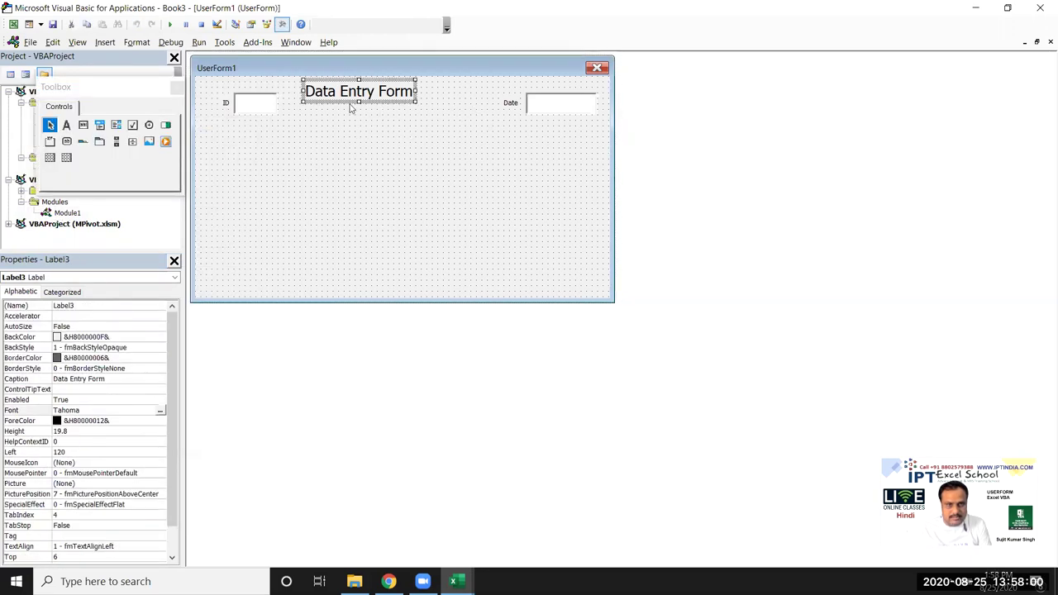
left_click_drag(351, 101, 396, 118)
left_click_drag(396, 116, 396, 117)
Step: Add a text box below the ID field with a label captioned Name to its left
left_click(406, 153)
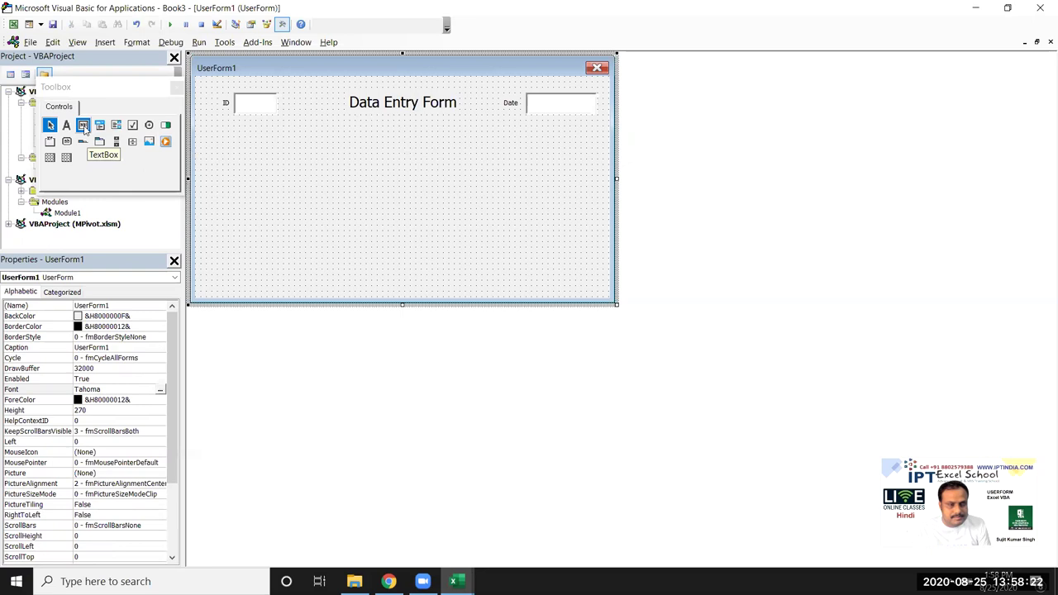
left_click(89, 130)
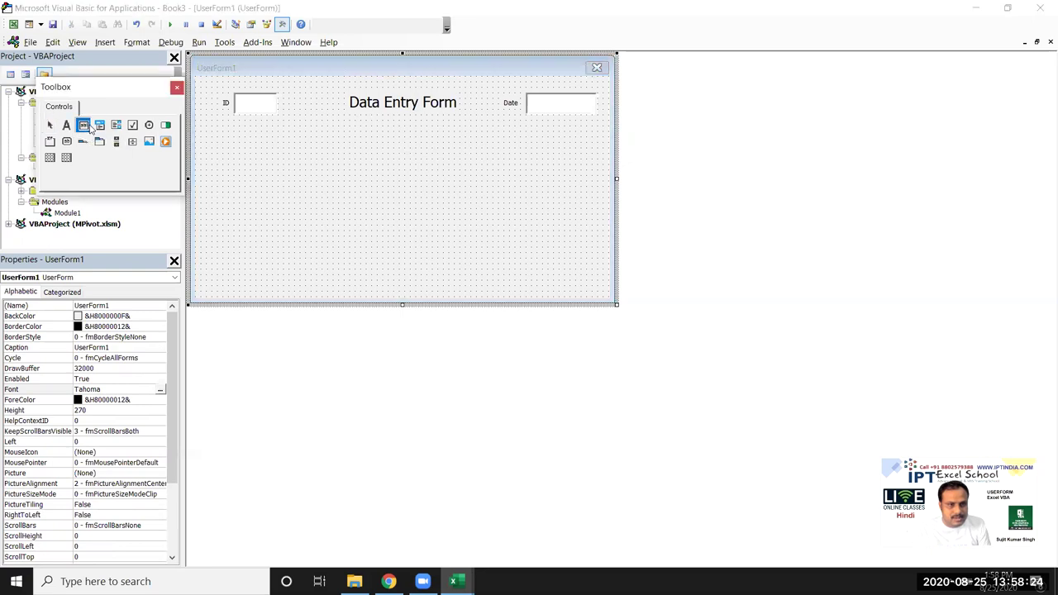
mouse_move(245, 154)
left_mouse_down()
mouse_move(316, 182)
mouse_move(346, 177)
left_mouse_up()
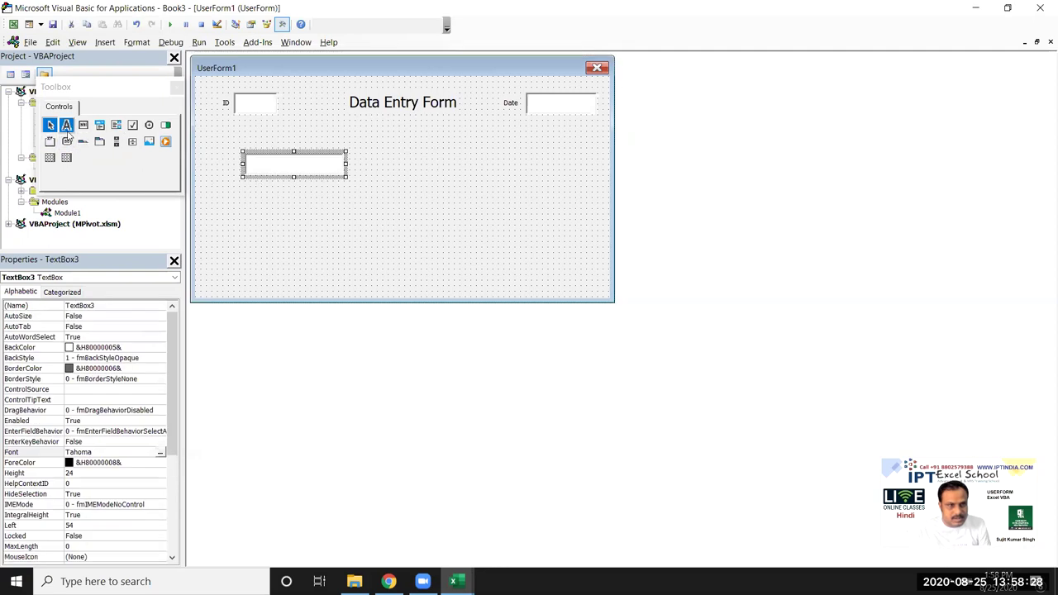
left_click(67, 129)
left_click_drag(197, 157, 236, 182)
left_click(231, 168)
key("BackSpace")
key("BackSpace")
key("BackSpace")
type("N")
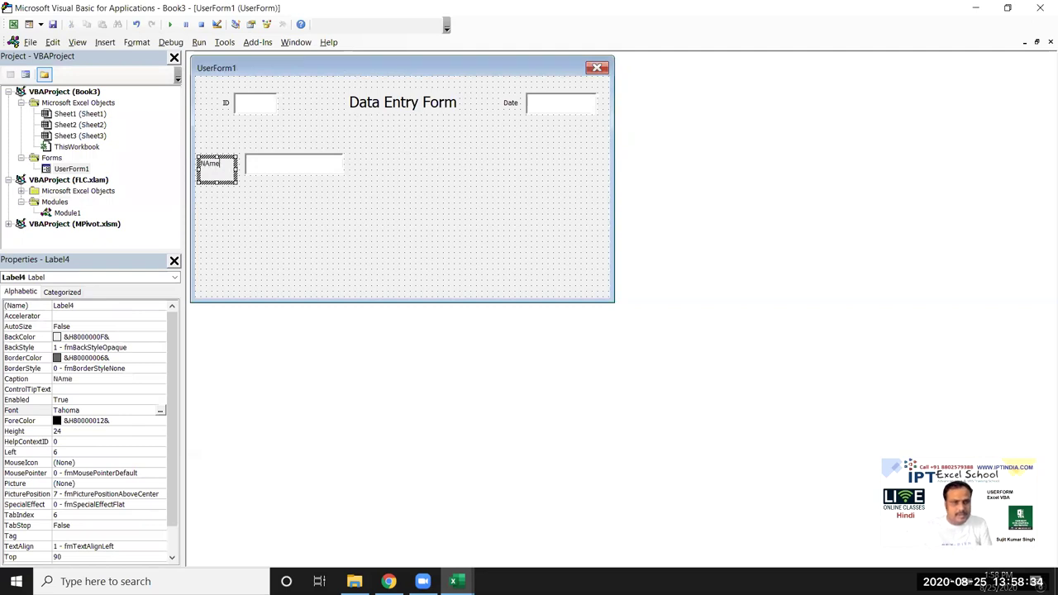
type("ame")
left_click(248, 213)
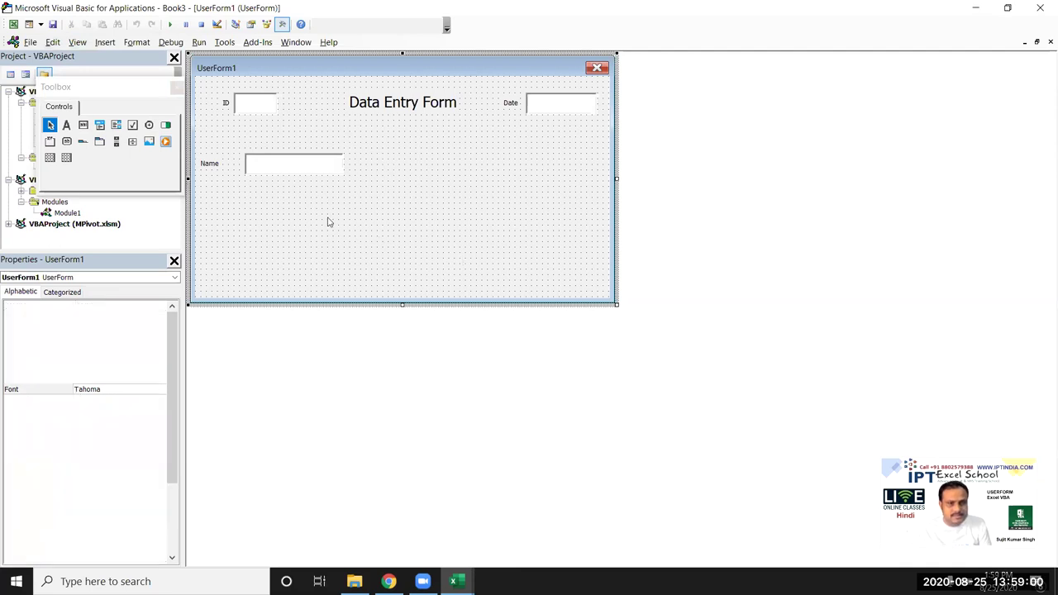
Step: Draw a new label to the right of the Name text box
left_click(279, 171)
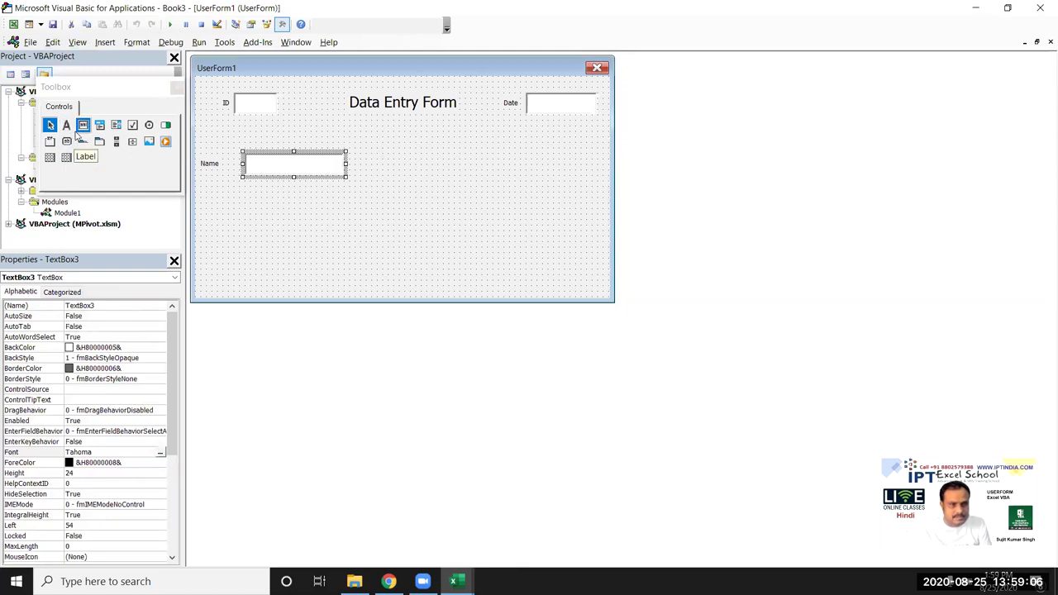
left_click(66, 125)
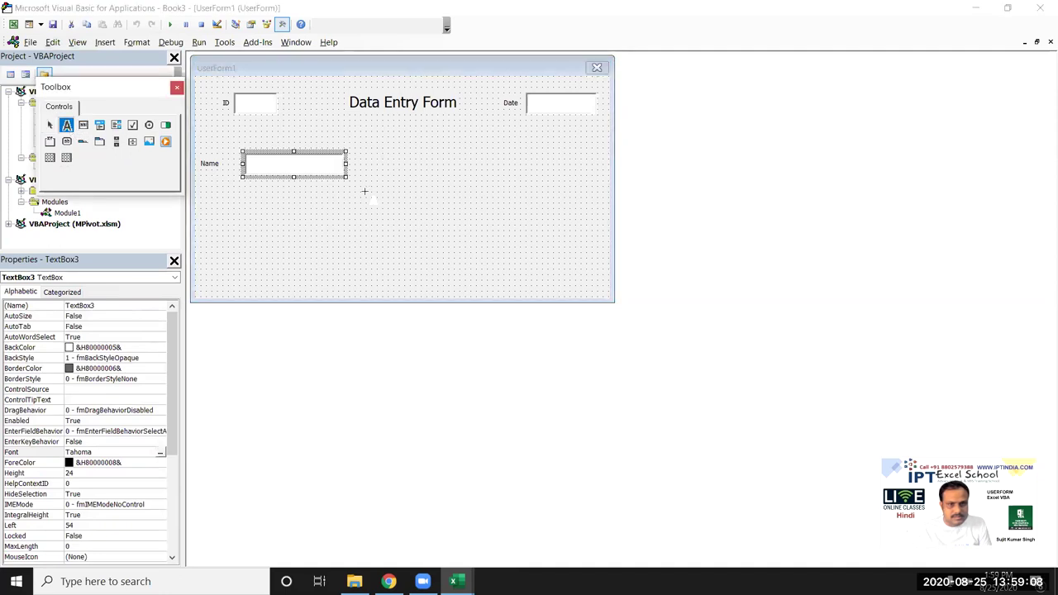
left_click_drag(392, 149, 485, 177)
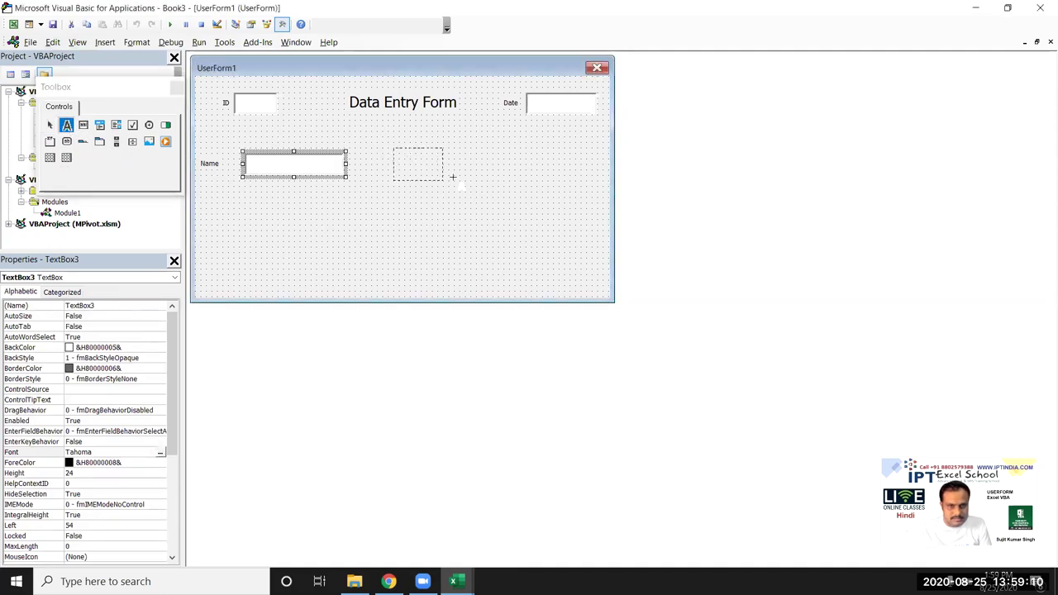
left_click(440, 165)
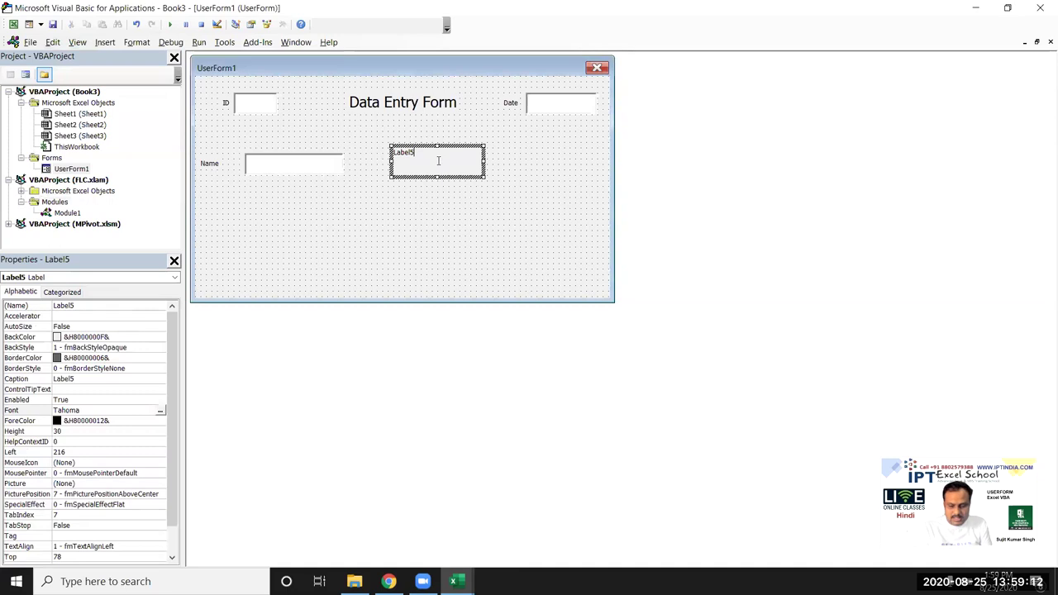
Step: Caption the new label Select City, fit it, and align it with Name
key("BackSpace")
key("BackSpace")
key("BackSpace")
type("lect City")
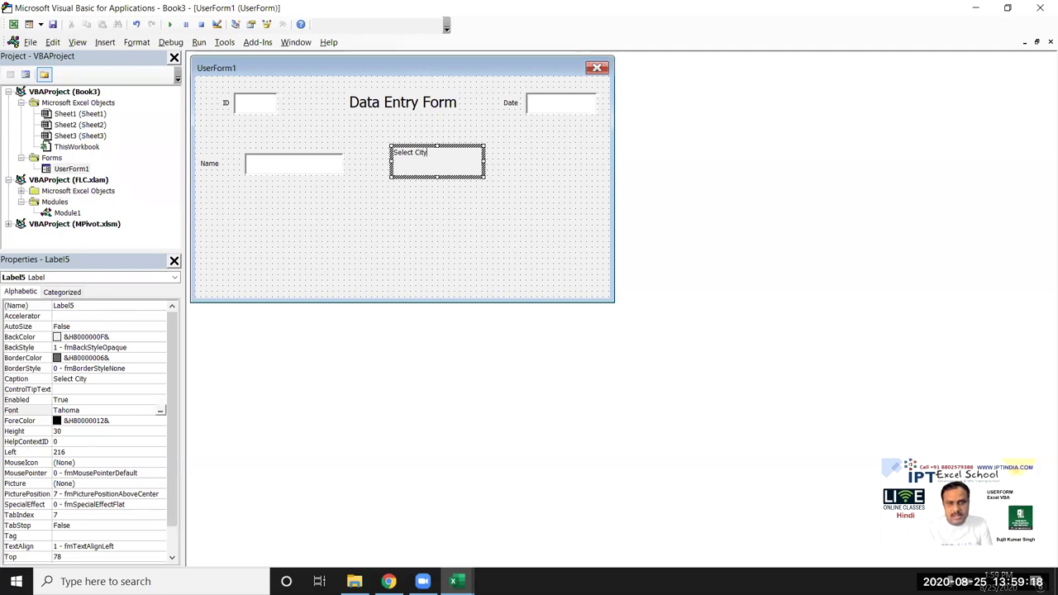
double_click(484, 177)
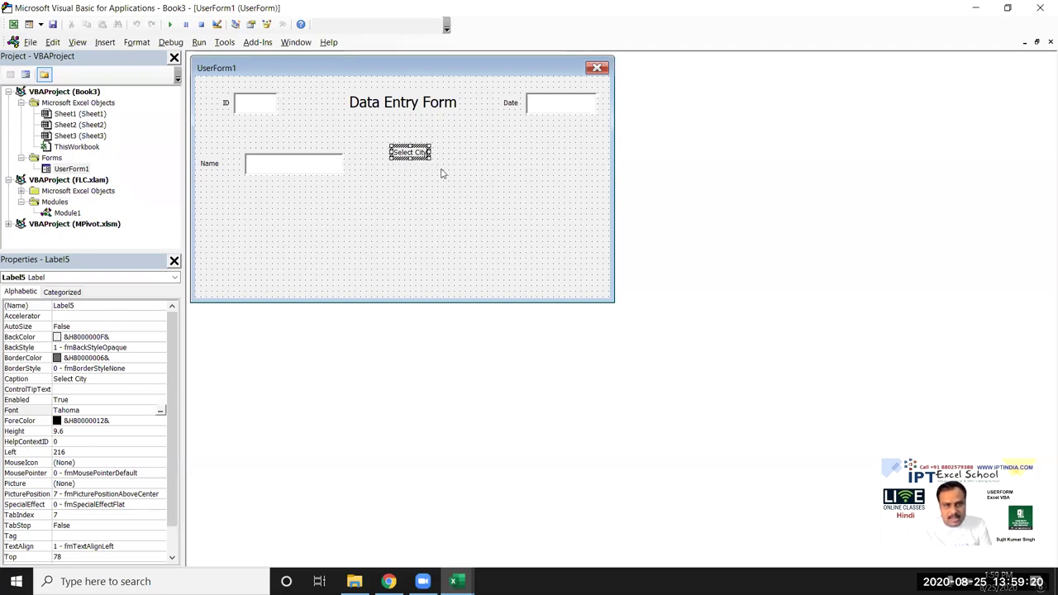
left_click_drag(424, 165, 420, 188)
left_click(421, 188)
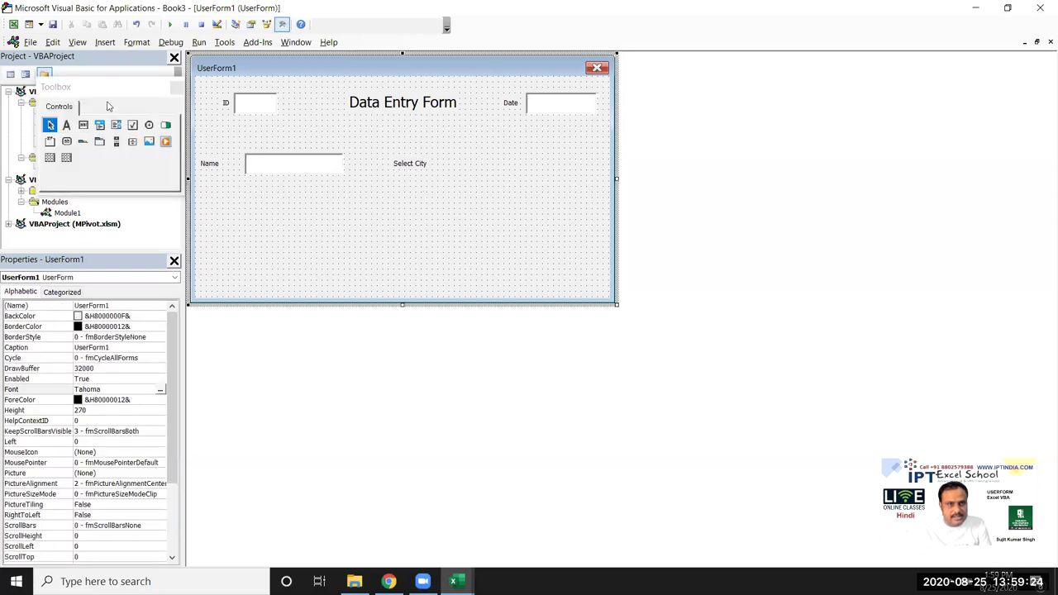
Step: Draw a combo box for the city list beside the Select City label
left_click(100, 126)
left_click_drag(449, 153, 569, 177)
left_click(422, 213)
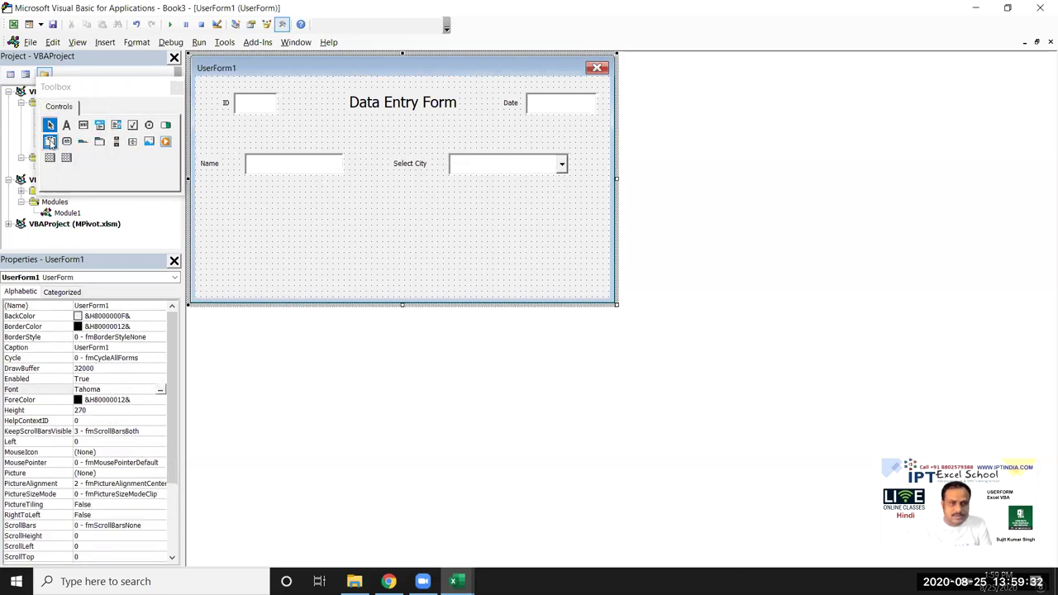
left_click(50, 142)
Step: Draw a frame below the Name field and set its Caption property to Course
mouse_move(206, 193)
left_mouse_down()
mouse_move(219, 225)
mouse_move(398, 257)
left_mouse_up()
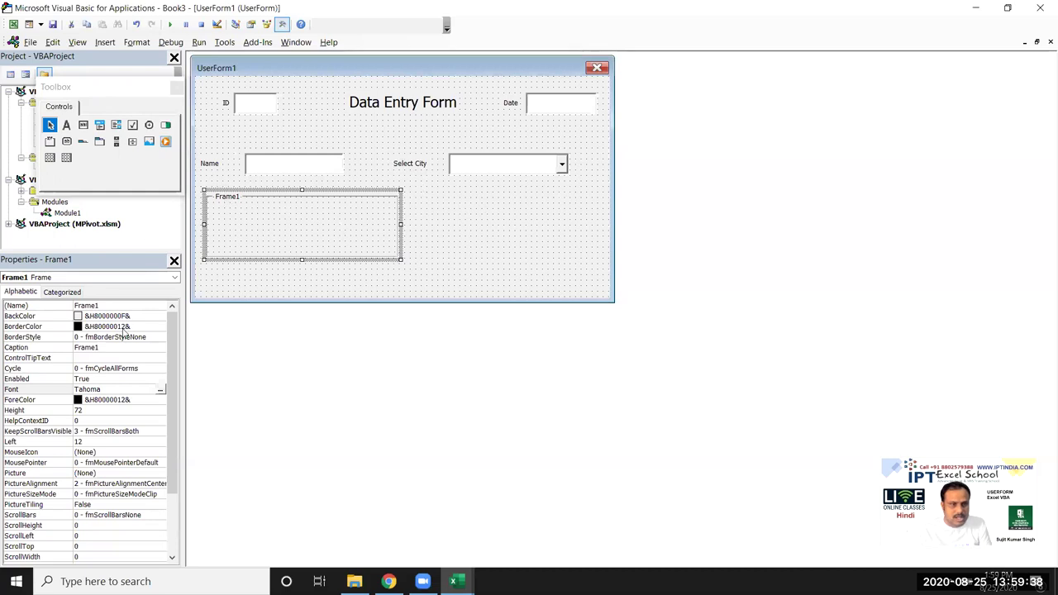
left_click(108, 353)
left_click(72, 347)
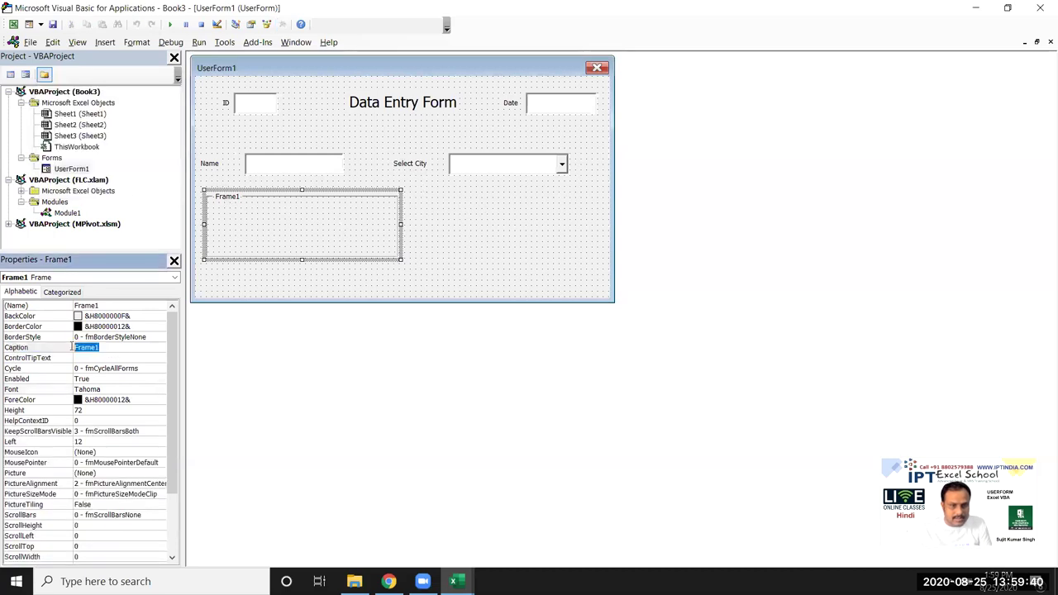
type("Course")
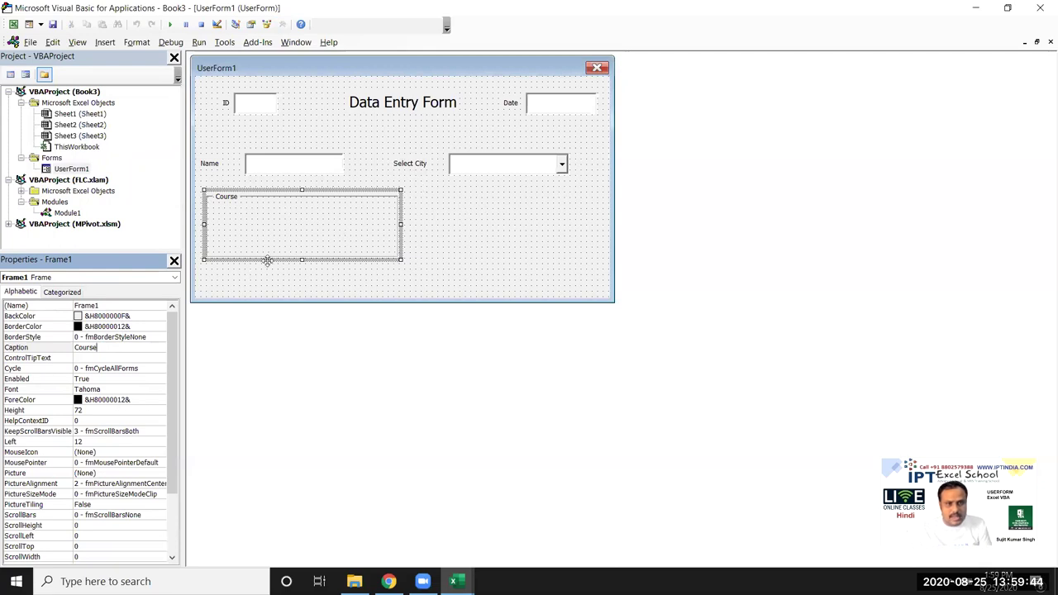
left_click(267, 260)
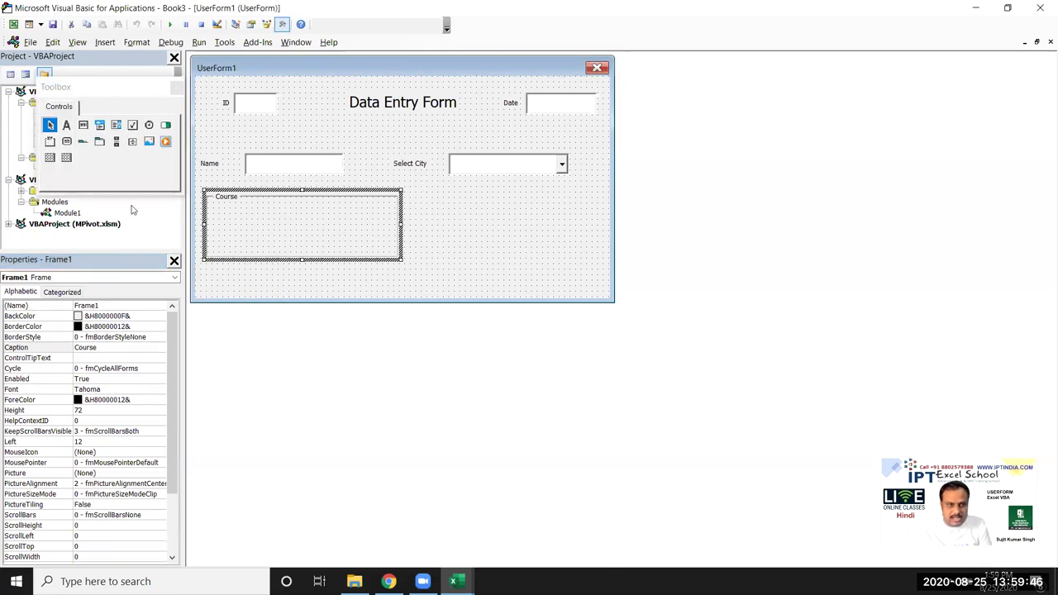
Step: Add a checkbox captioned Excel inside the Course frame
left_click(133, 125)
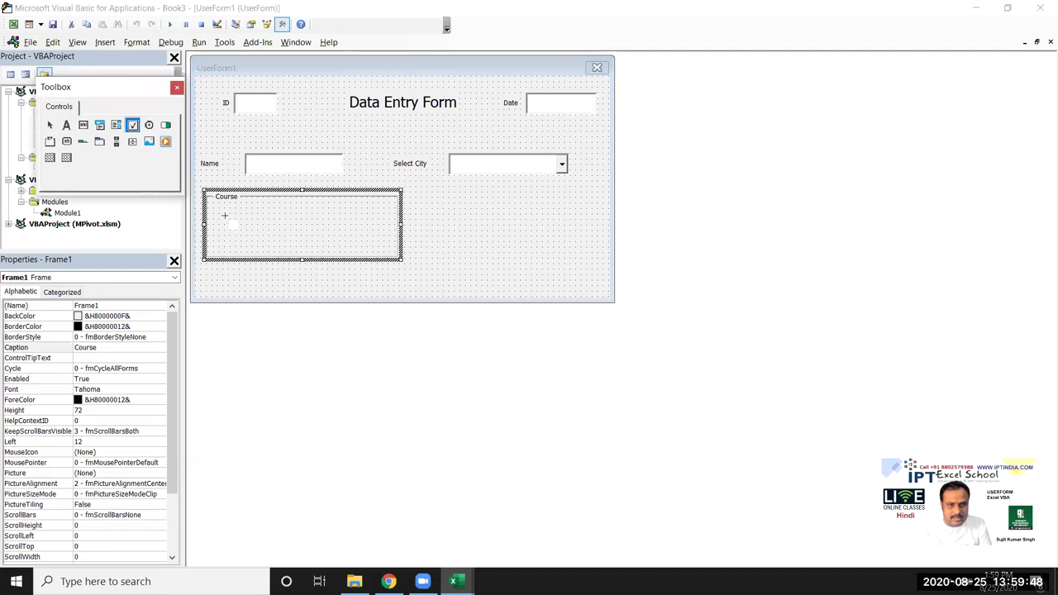
left_click_drag(226, 207, 307, 225)
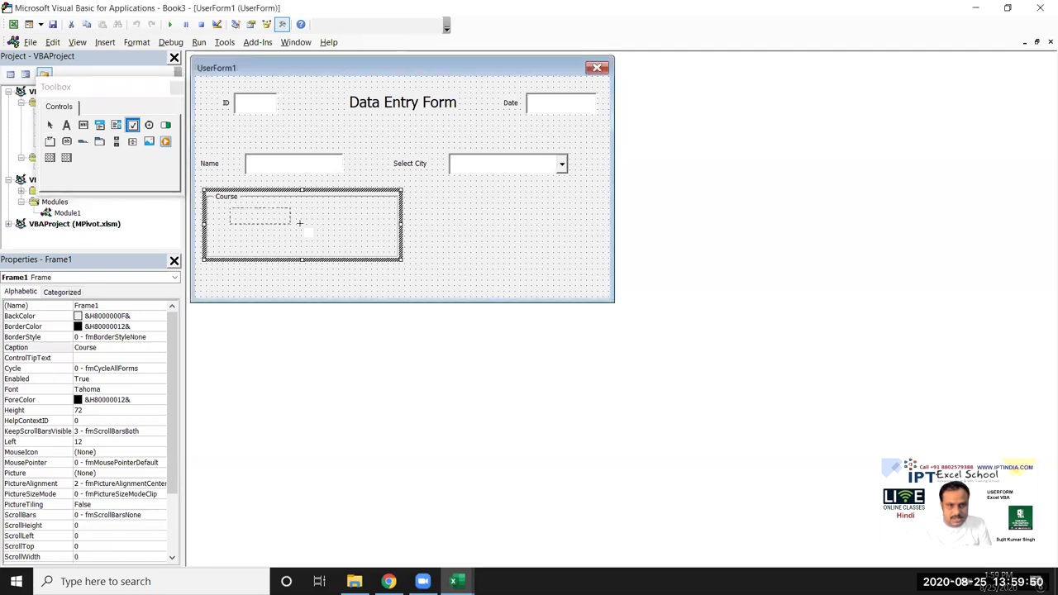
left_click(266, 223)
key("BackSpace")
key("BackSpace")
key("BackSpace")
key("BackSpace")
key("BackSpace")
key("BackSpace")
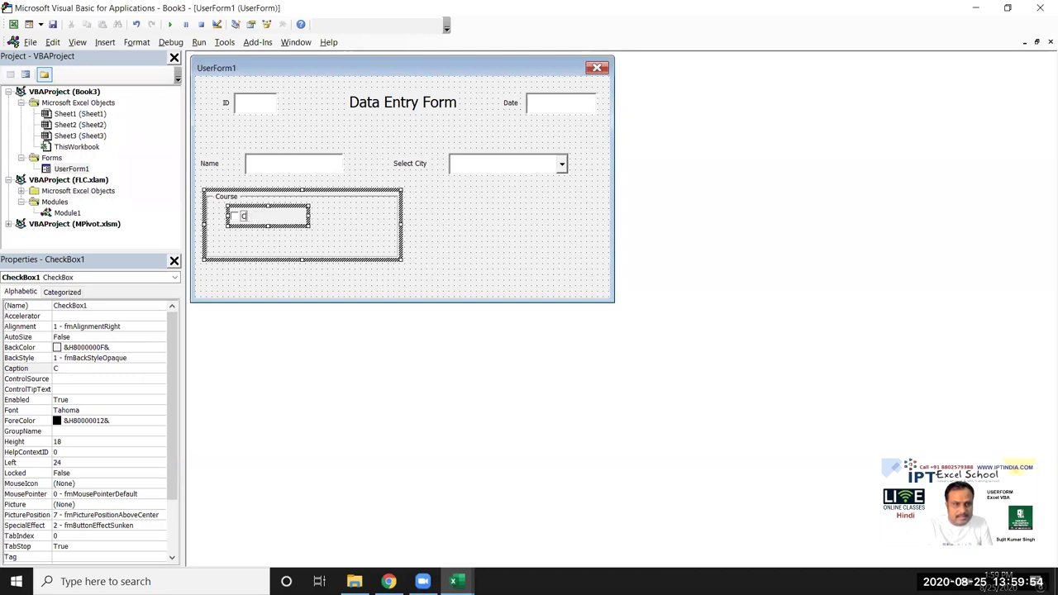
type("xcel")
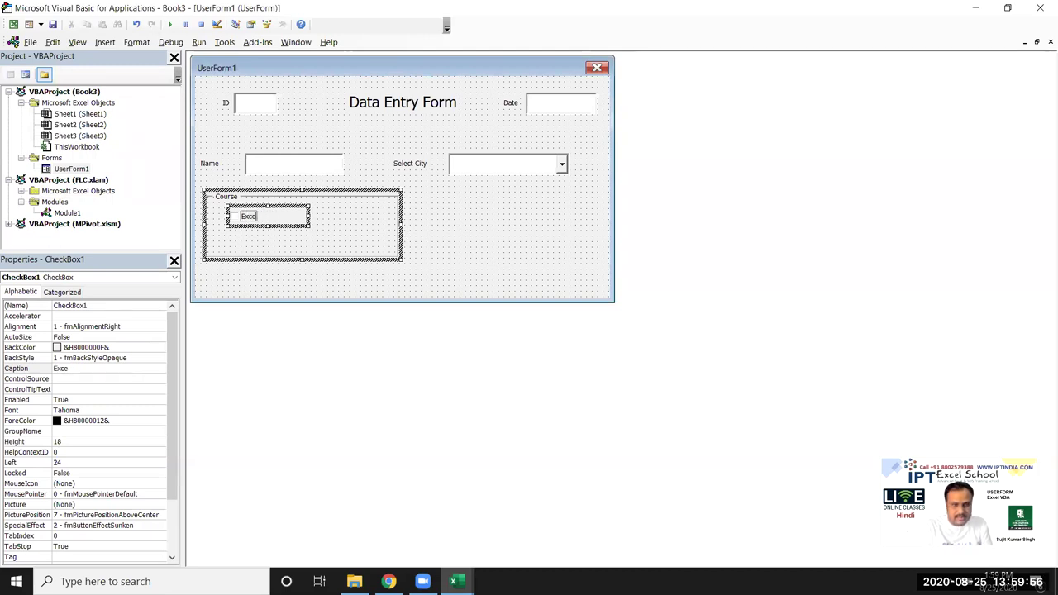
left_click(308, 229)
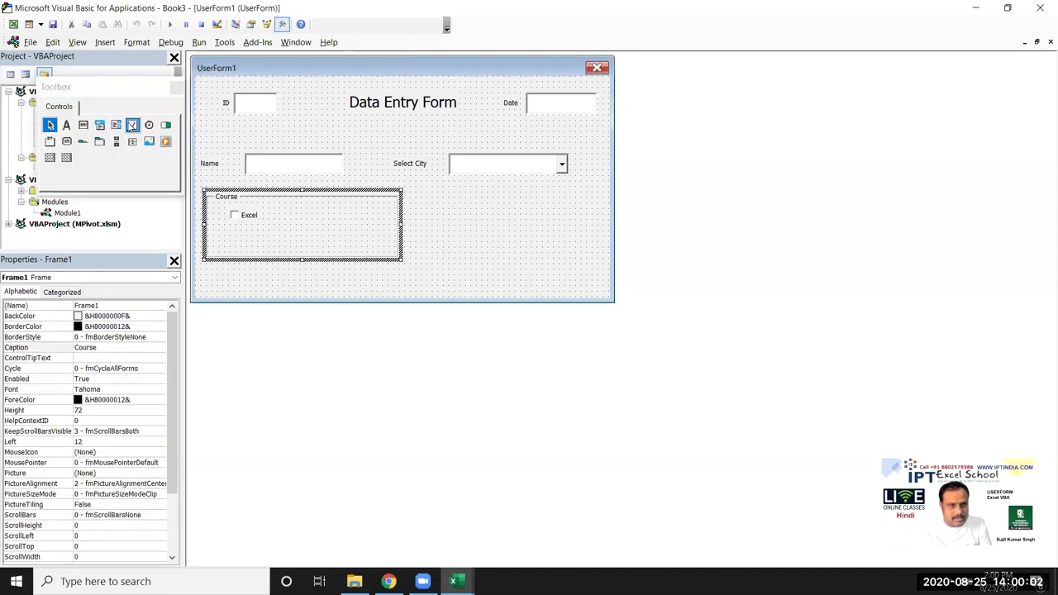
Step: Add a VBA checkbox below Excel in the Course frame
left_click(133, 125)
left_click_drag(230, 225, 291, 241)
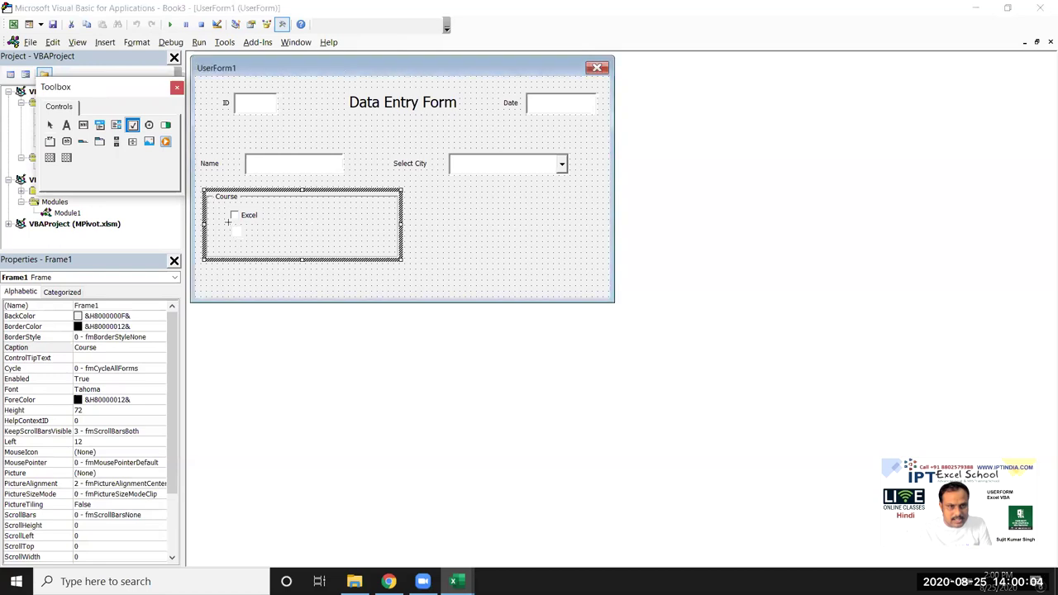
left_click(282, 234)
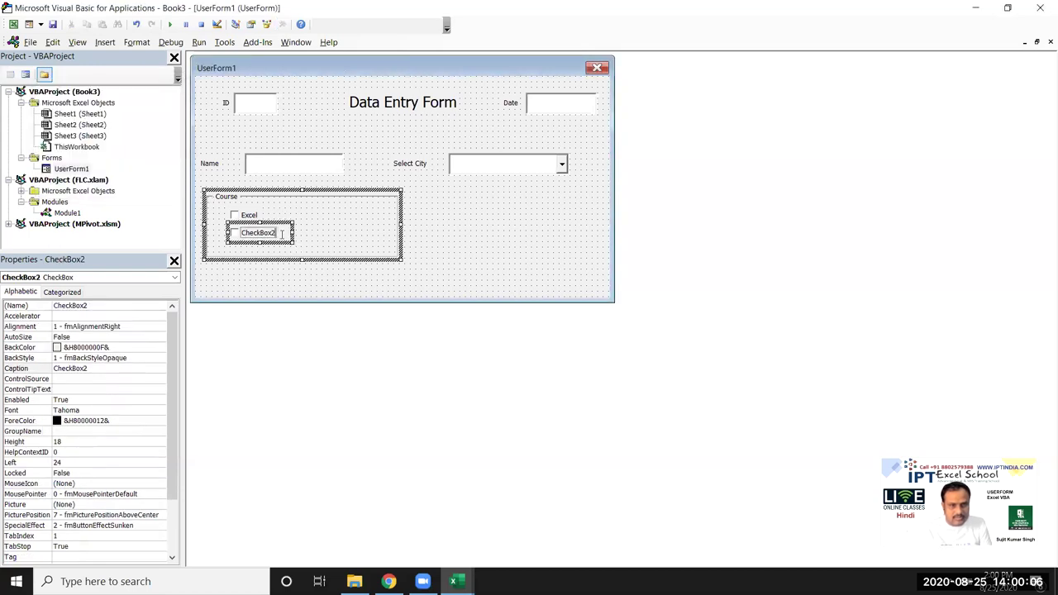
key("BackSpace")
key("BackSpace")
key("BackSpace")
key("BackSpace")
key("BackSpace")
type("VBA")
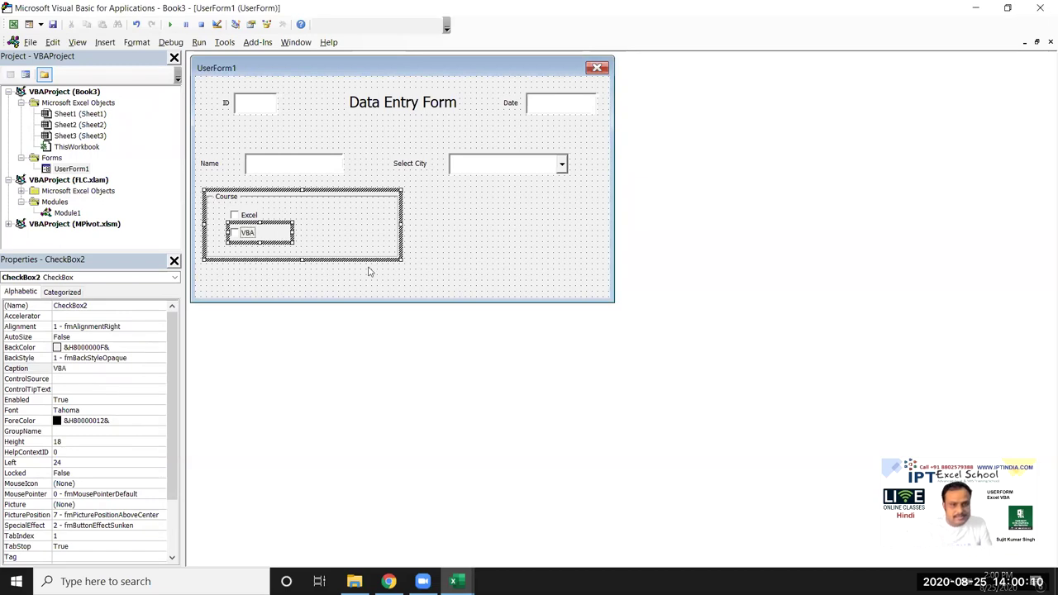
left_click(324, 235)
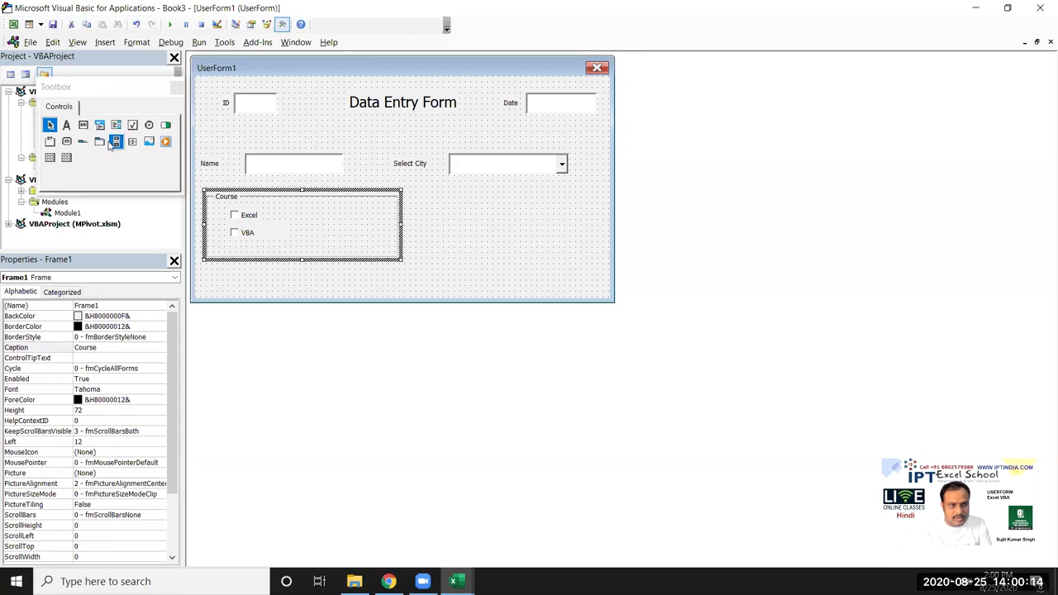
Step: Add a Power BI checkbox beside Excel in the Course frame
left_click(133, 125)
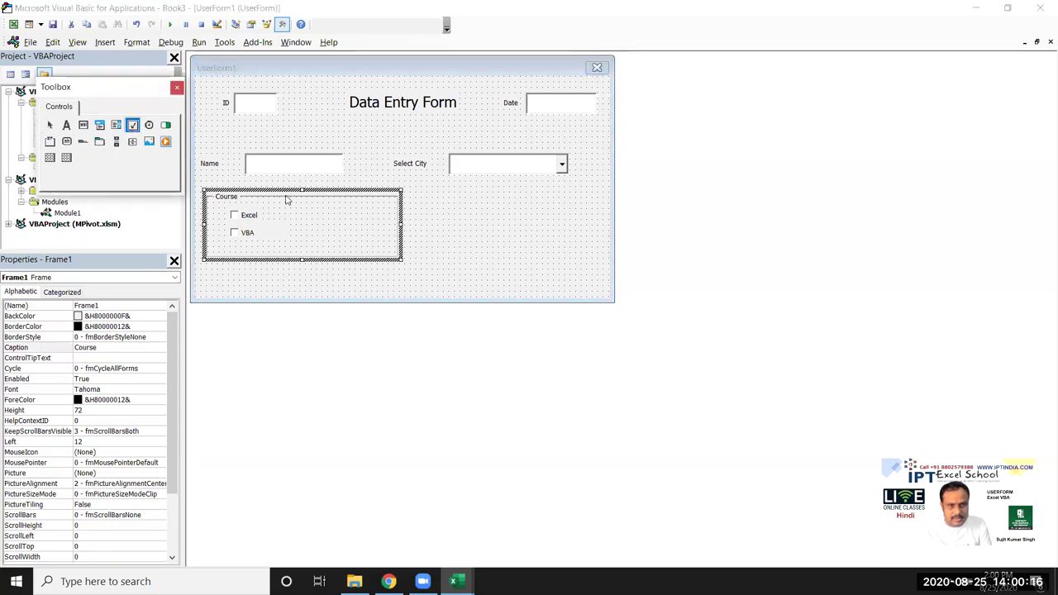
left_click_drag(308, 208, 380, 230)
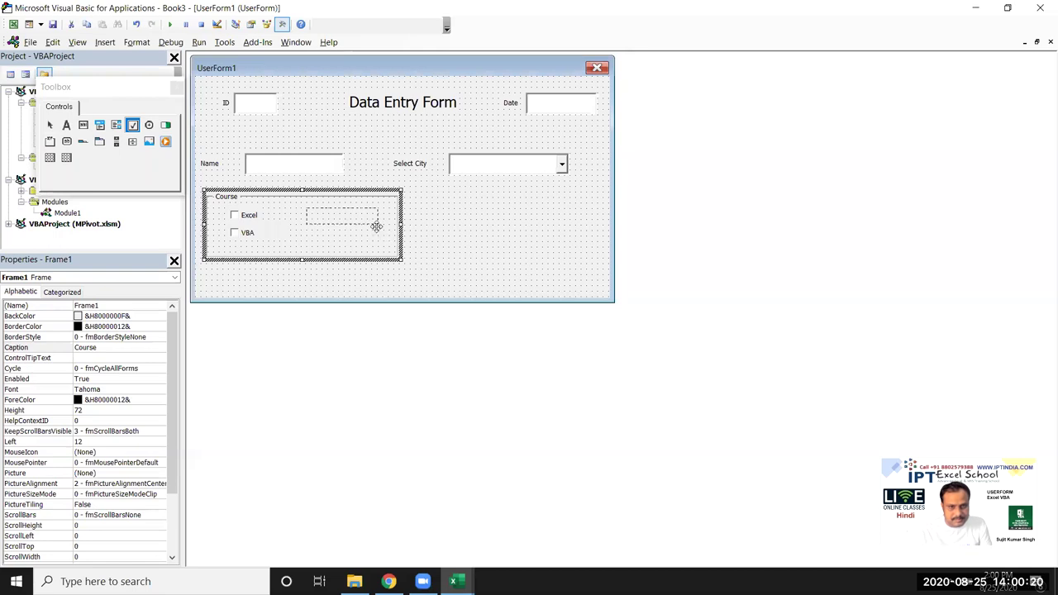
left_click_drag(377, 226, 379, 228)
key("BackSpace")
key("BackSpace")
key("BackSpace")
key("BackSpace")
key("BackSpace")
key("BackSpace")
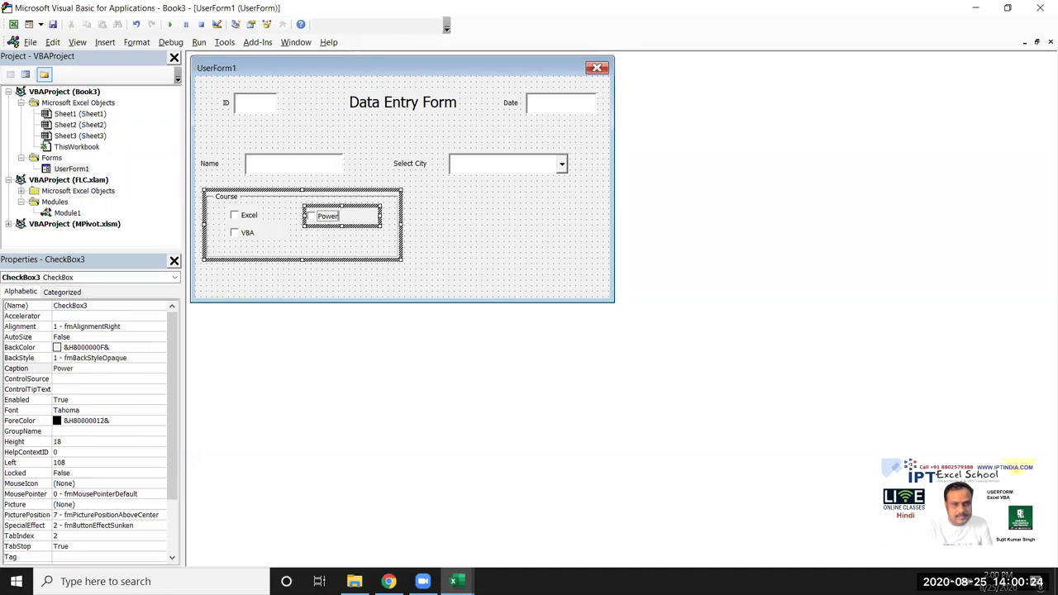
type(" BI")
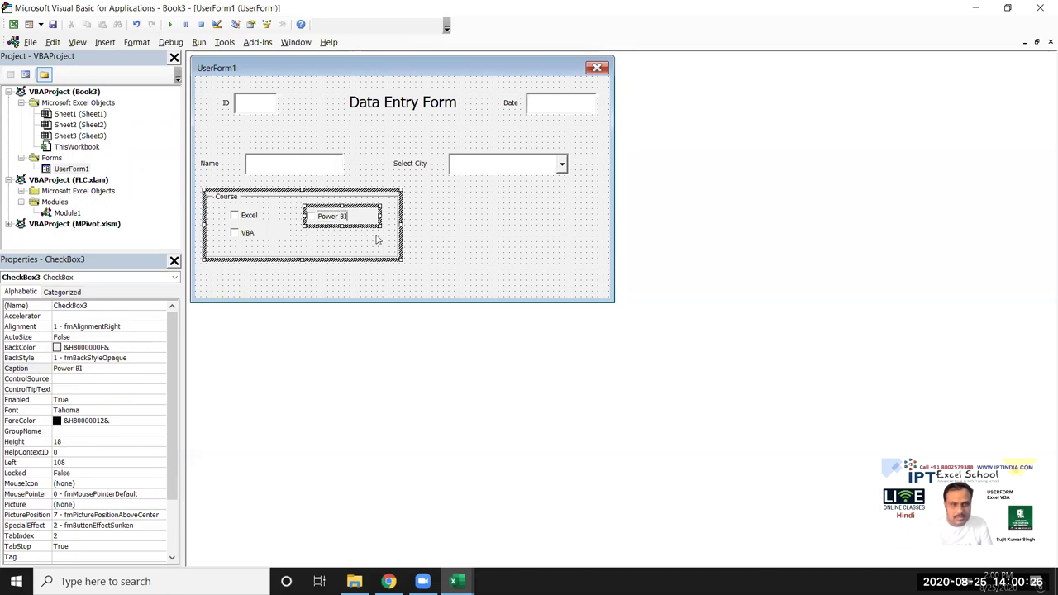
left_click(371, 237)
Step: Add a Dashboard checkbox below Power BI and nudge it into line
left_click(132, 125)
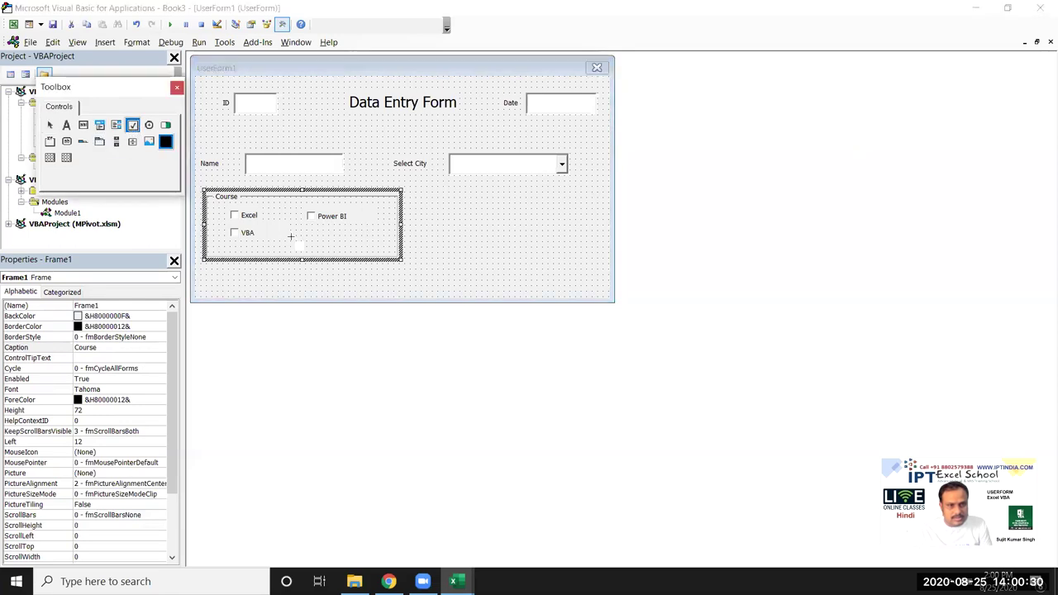
left_click_drag(302, 232, 364, 248)
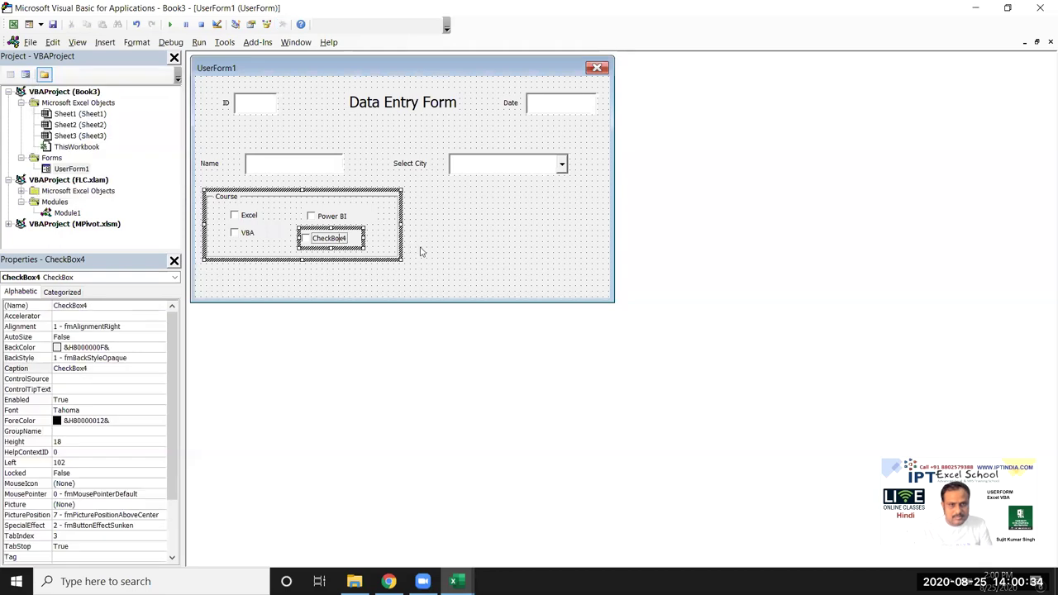
key("BackSpace")
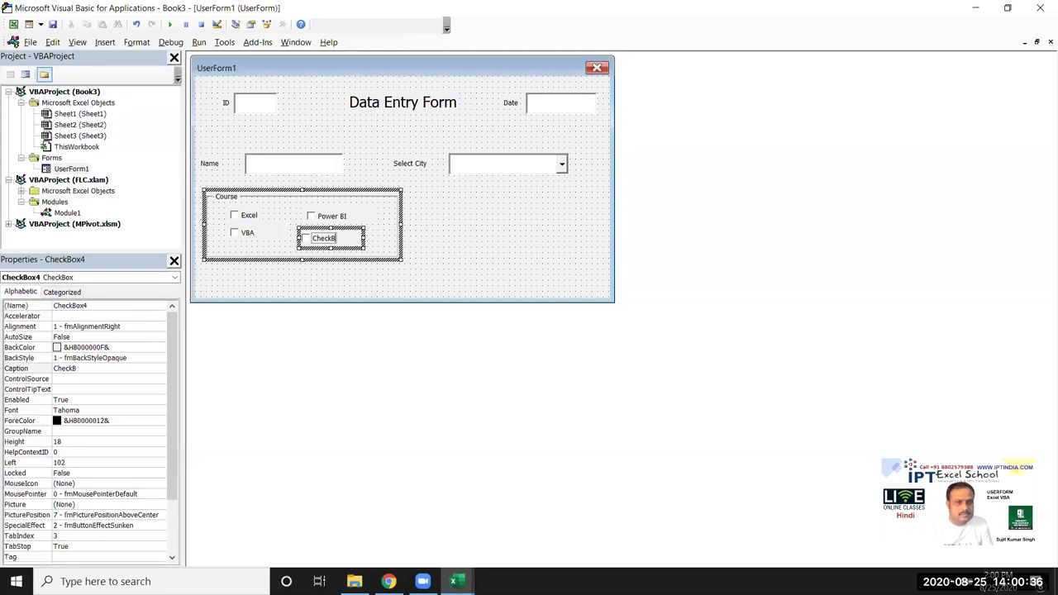
key("BackSpace")
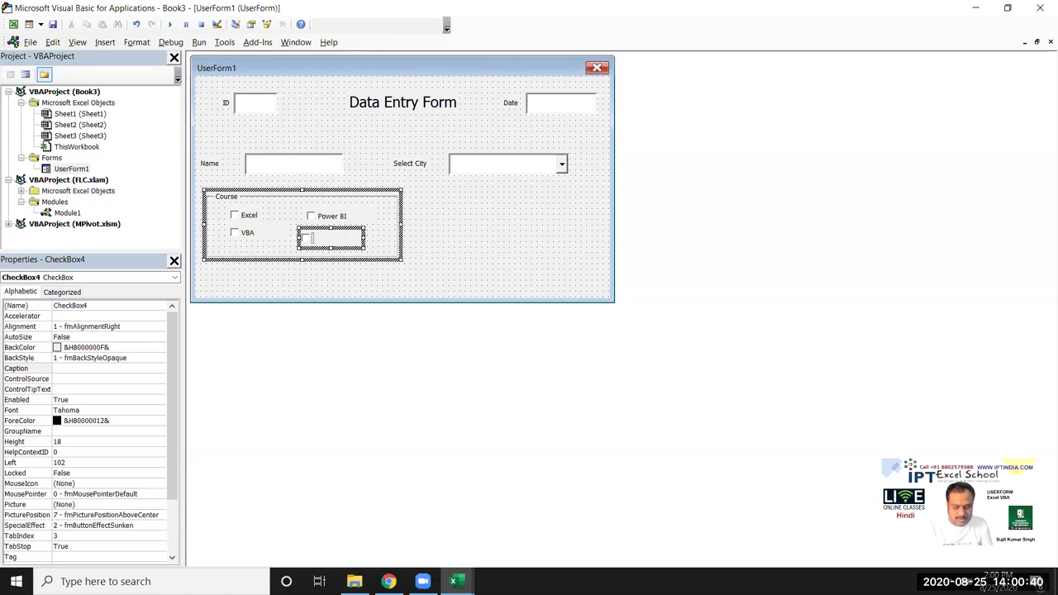
type("Dashboard")
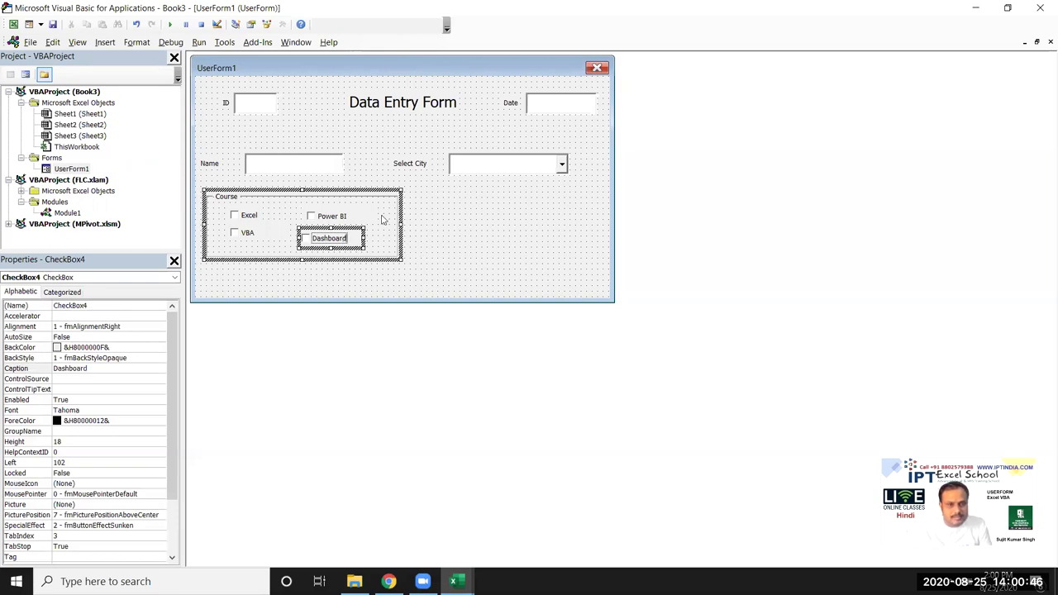
left_click(374, 235)
left_click(334, 244)
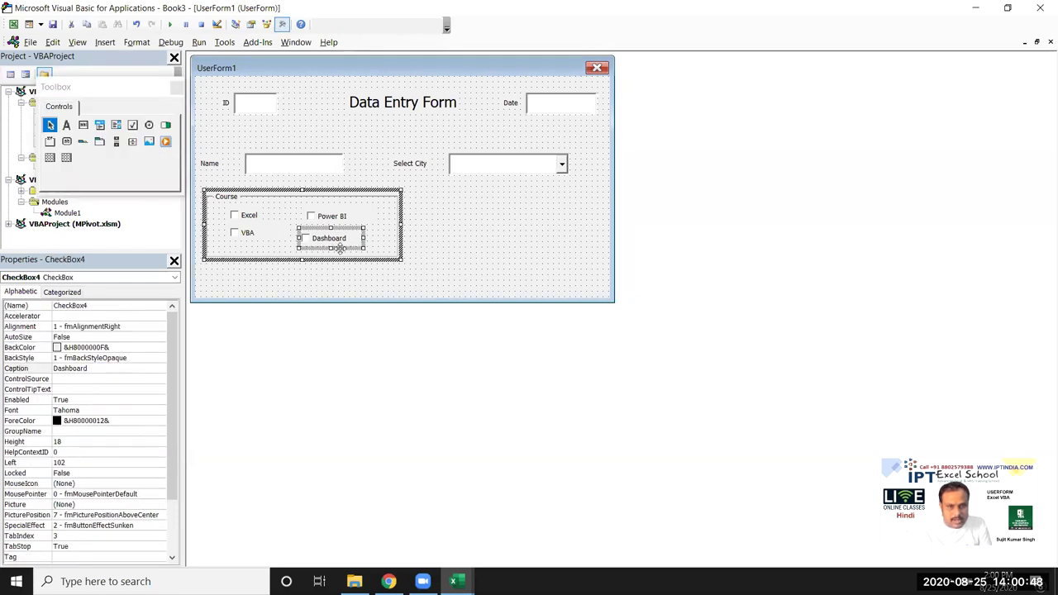
left_click_drag(339, 248, 352, 248)
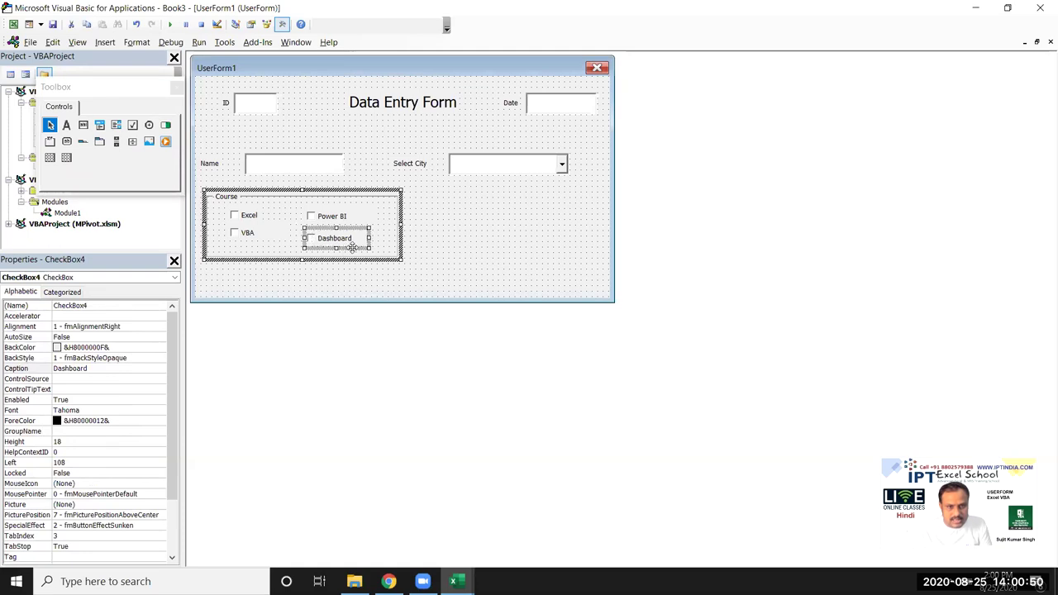
left_click(390, 234)
left_click(475, 259)
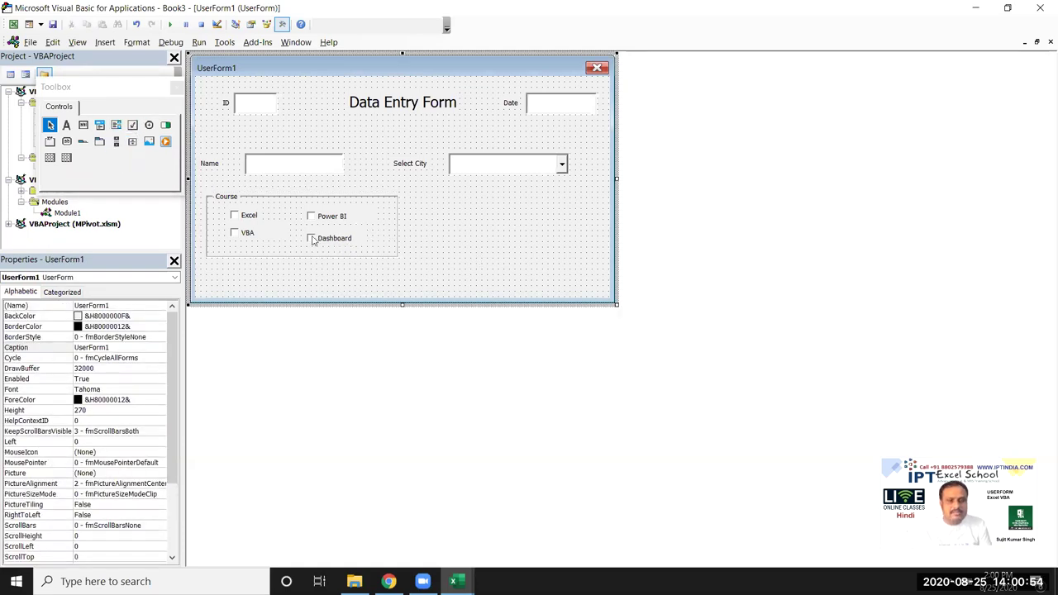
Step: Draw an option button right of the Course frame, caption it Online, and shorten its height
left_click(149, 125)
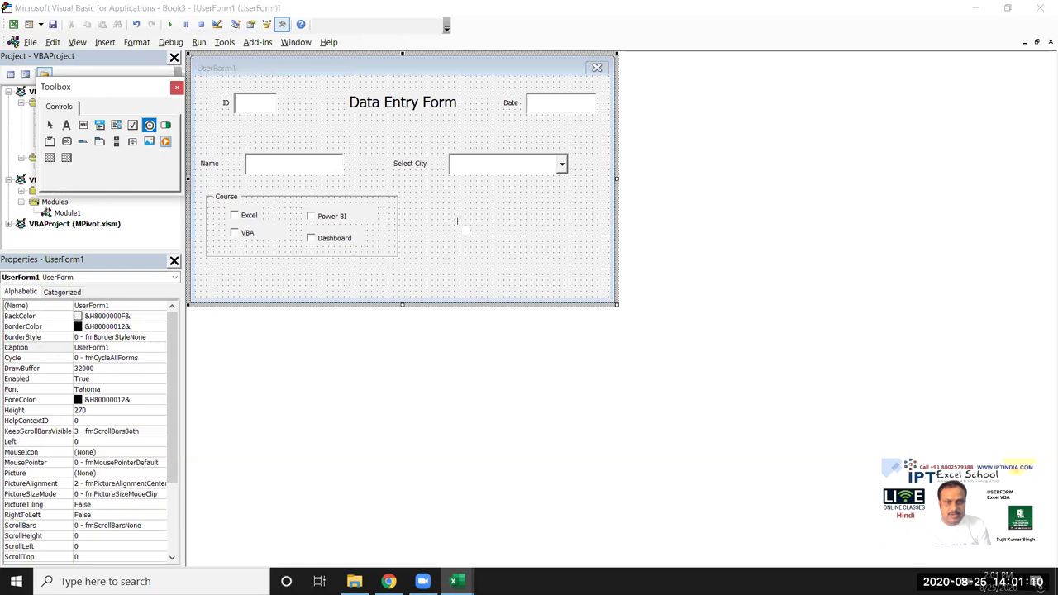
left_click_drag(456, 201, 552, 222)
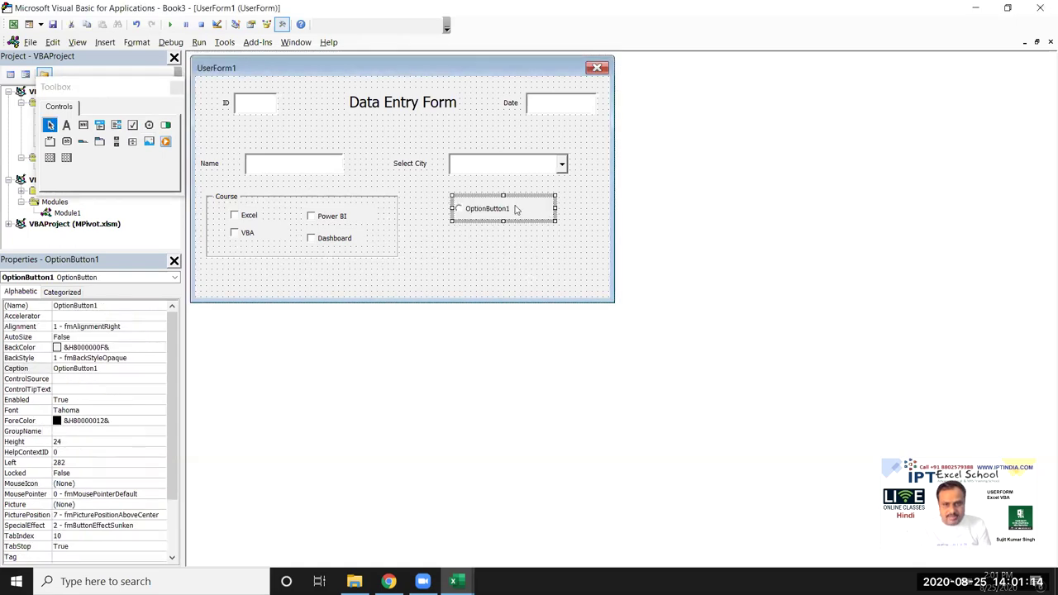
left_click(512, 208)
key("BackSpace")
key("BackSpace")
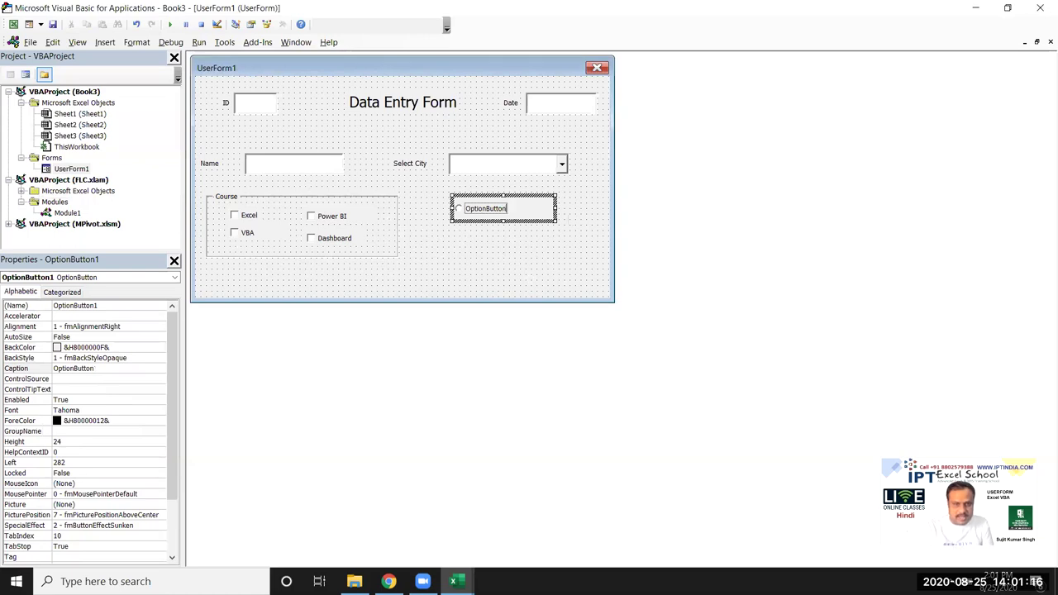
key("BackSpace")
key("BackSpace")
key("BackSpace")
type("nline")
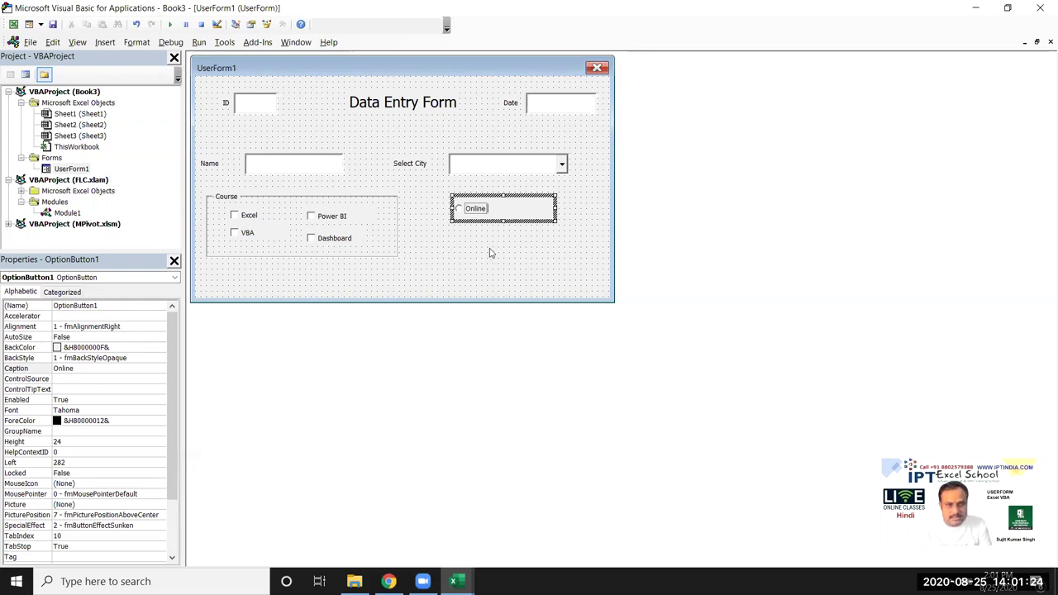
left_click(494, 257)
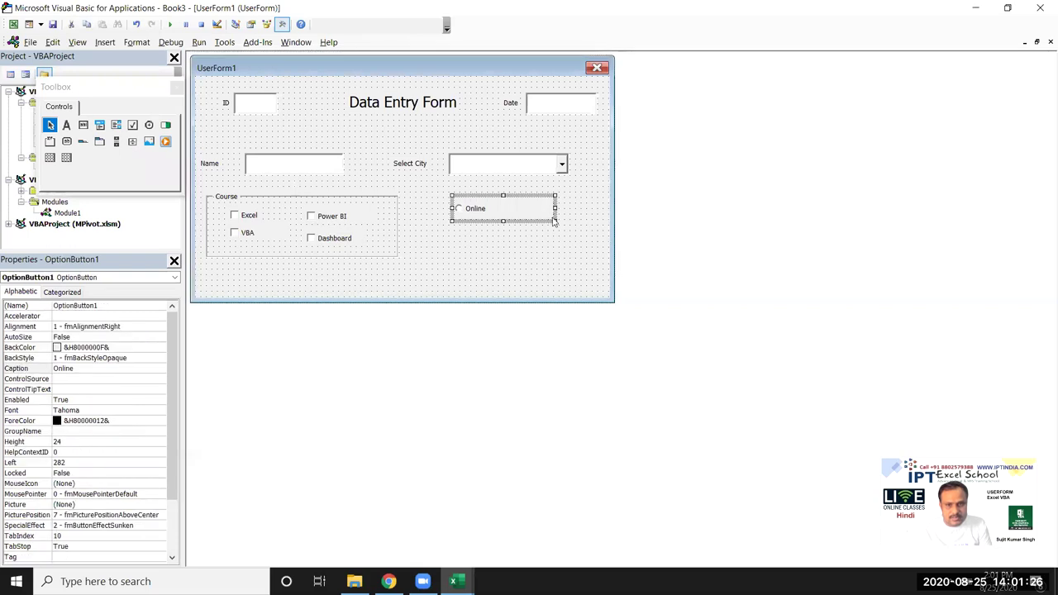
left_click_drag(558, 222, 544, 234)
left_click(526, 239)
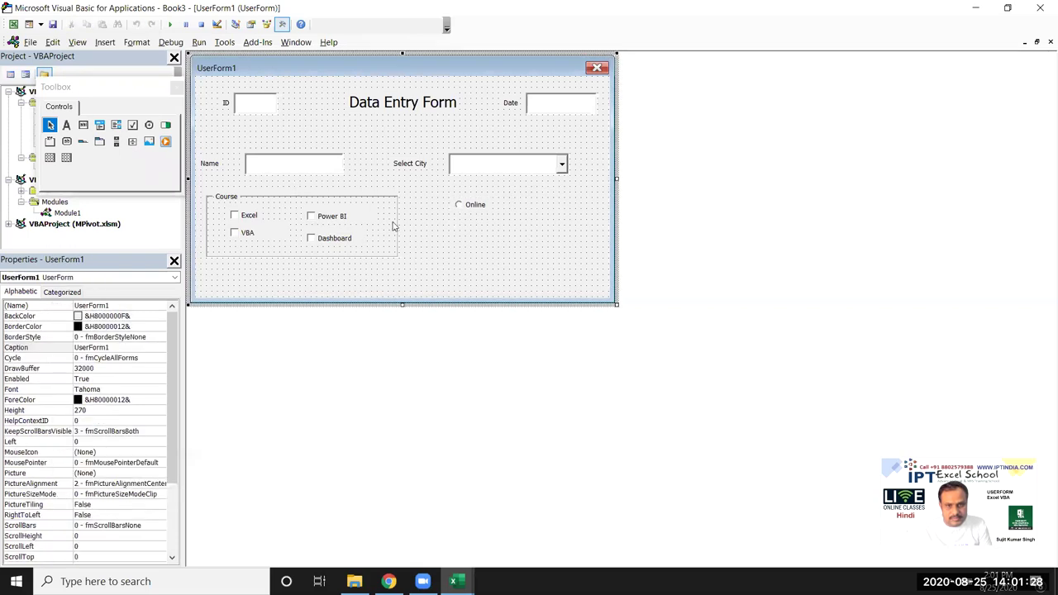
Step: Add a one-line PD option button below Online, then draw a third option button beneath it
left_click(149, 125)
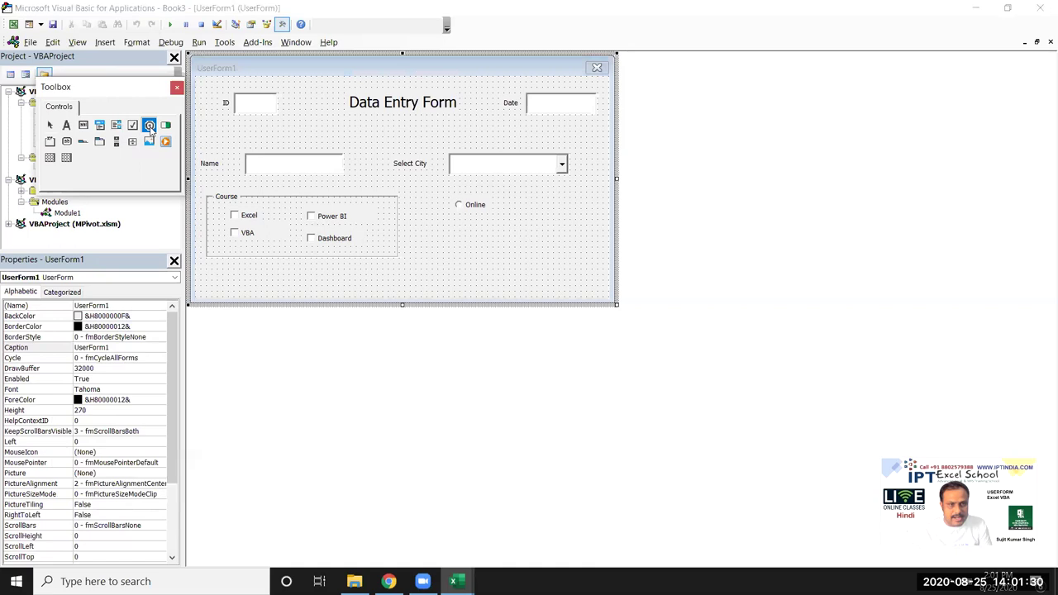
left_click_drag(451, 215, 522, 243)
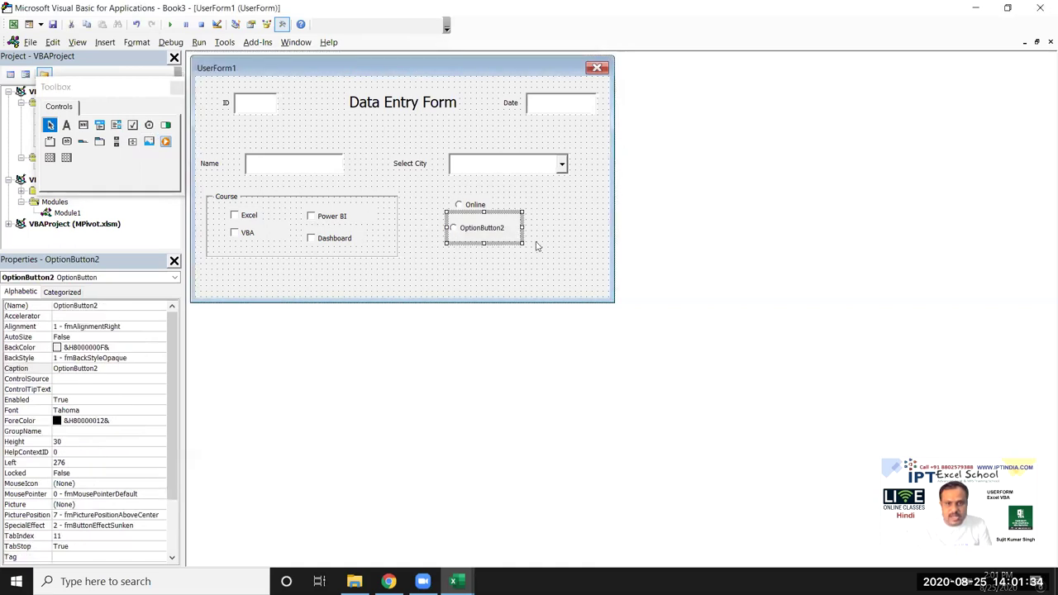
key("BackSpace")
key("BackSpace")
key("BackSpace")
key("BackSpace")
key("BackSpace")
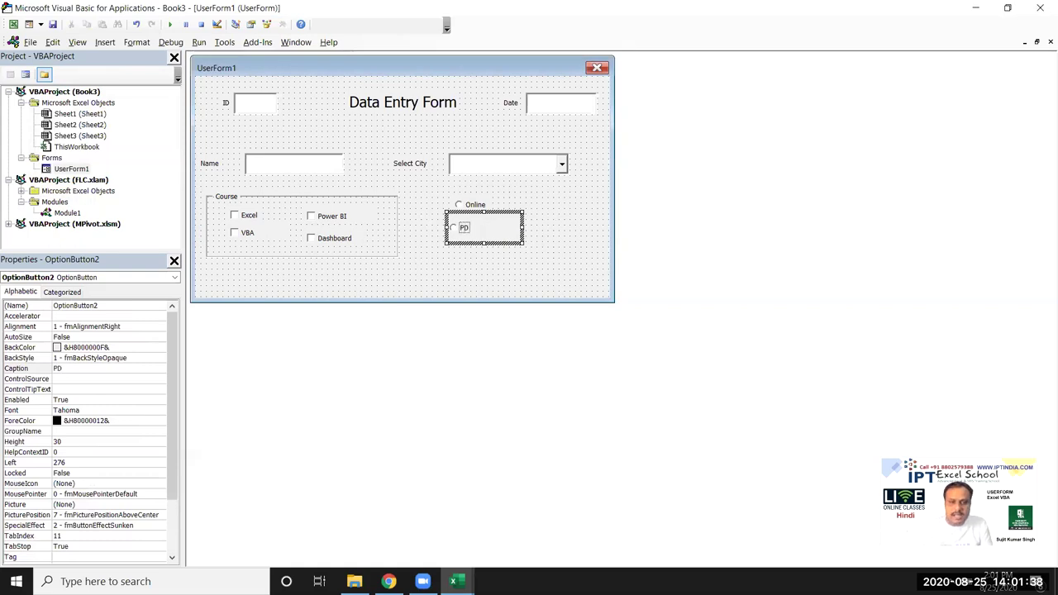
left_click(532, 266)
left_click(502, 245)
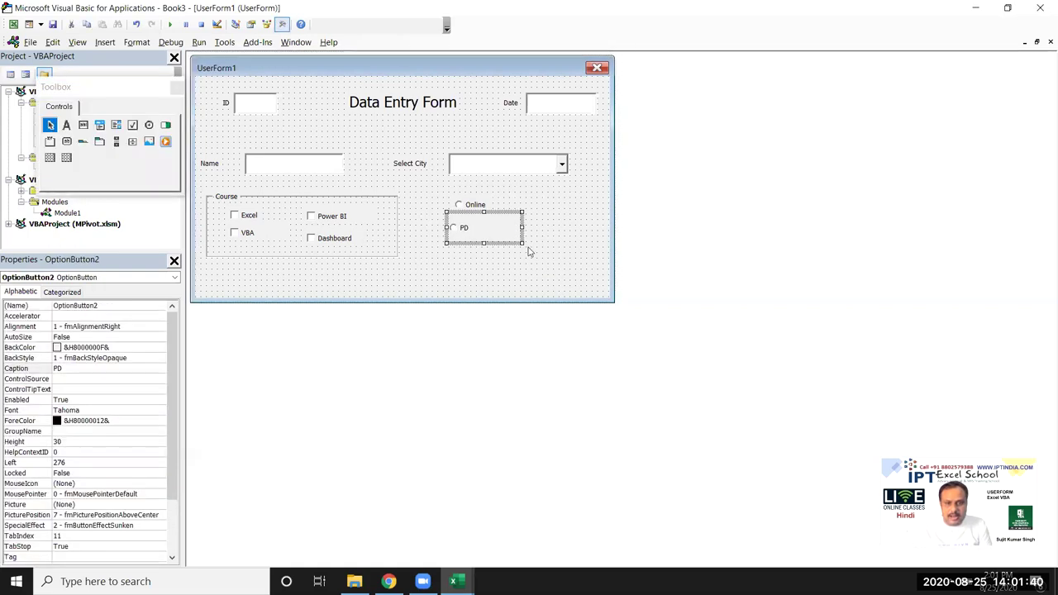
left_click_drag(522, 243, 468, 231)
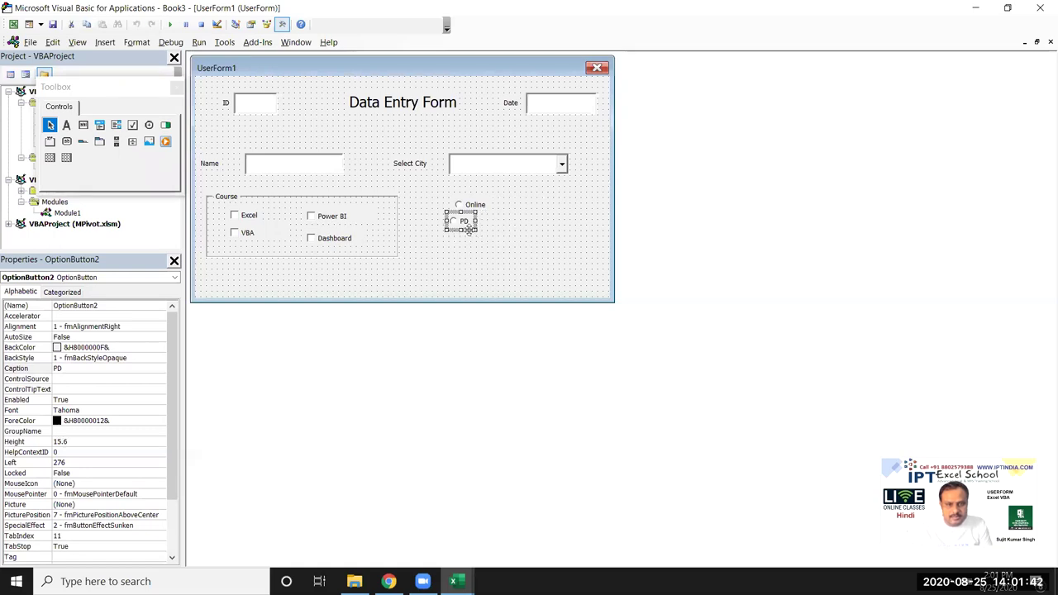
left_click(473, 269)
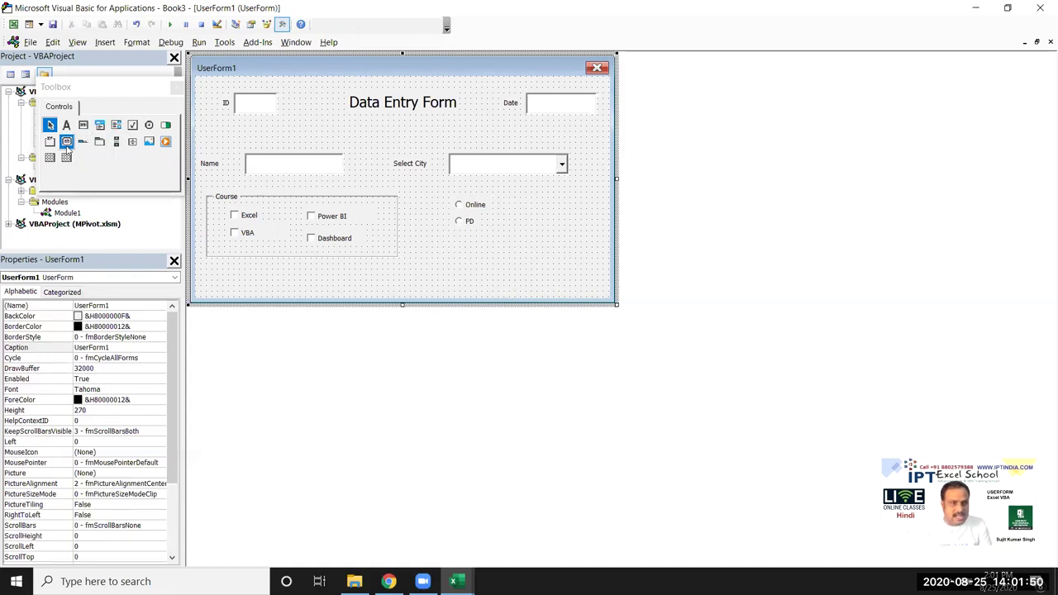
left_click(149, 126)
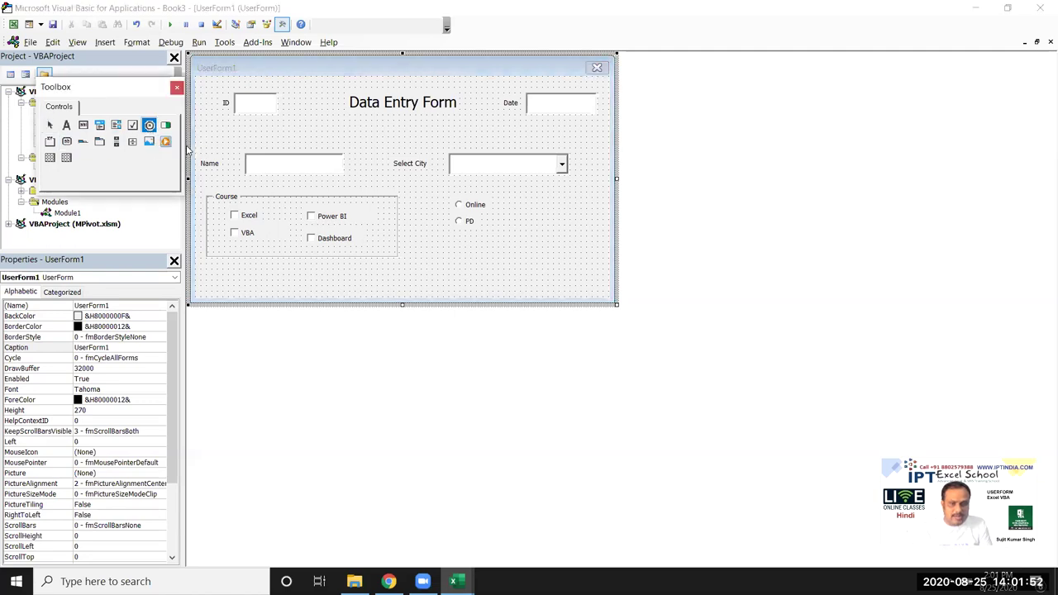
left_click_drag(451, 262, 535, 283)
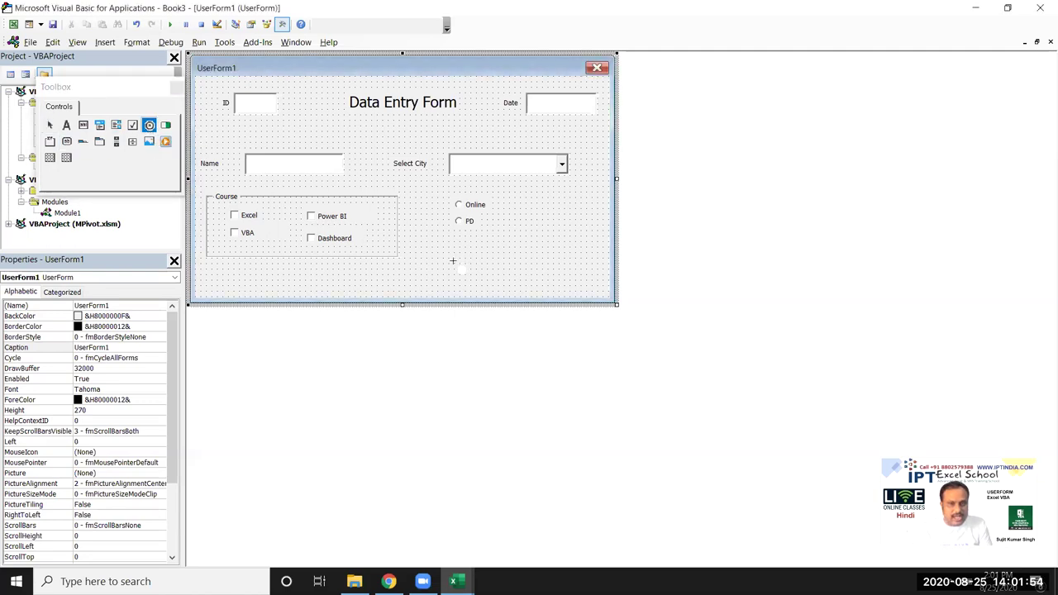
Step: Leave the accidental code stub, reopen UserForm1's design, and caption the third option button M-F
double_click(513, 277)
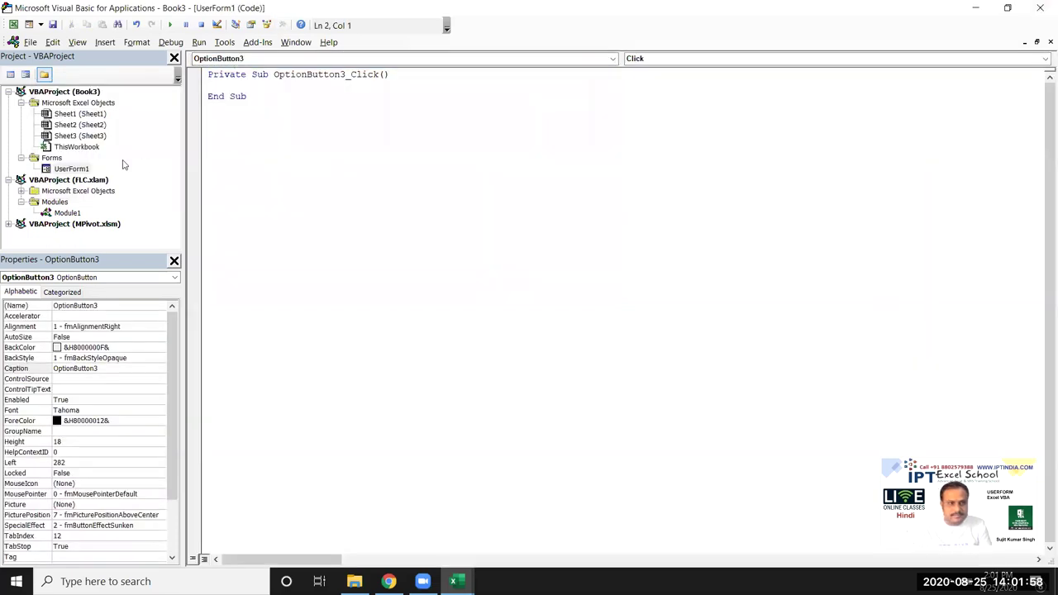
left_click(91, 171)
double_click(82, 172)
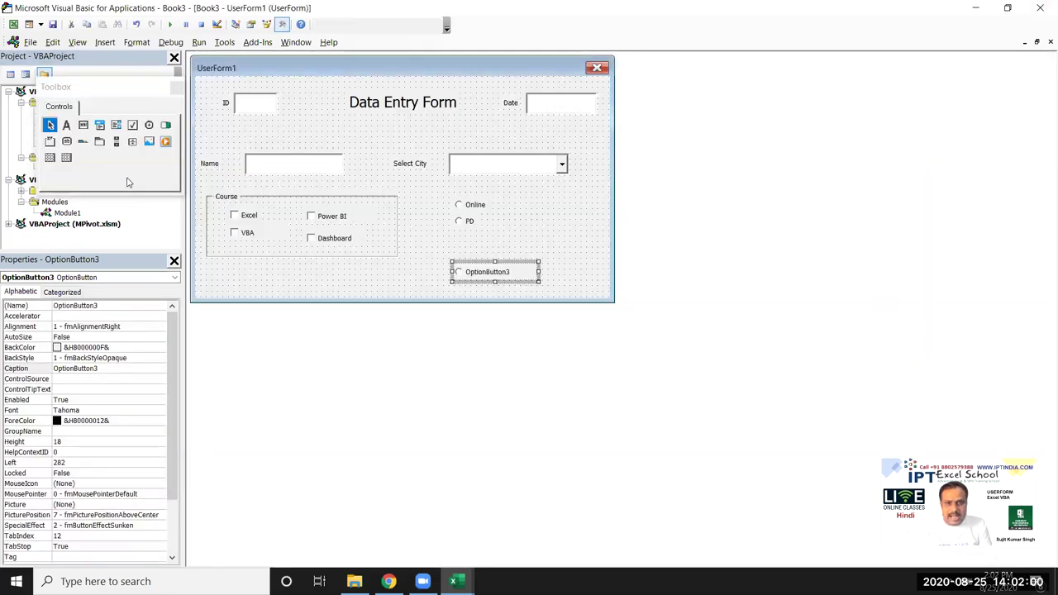
left_click(465, 273)
double_click(468, 276)
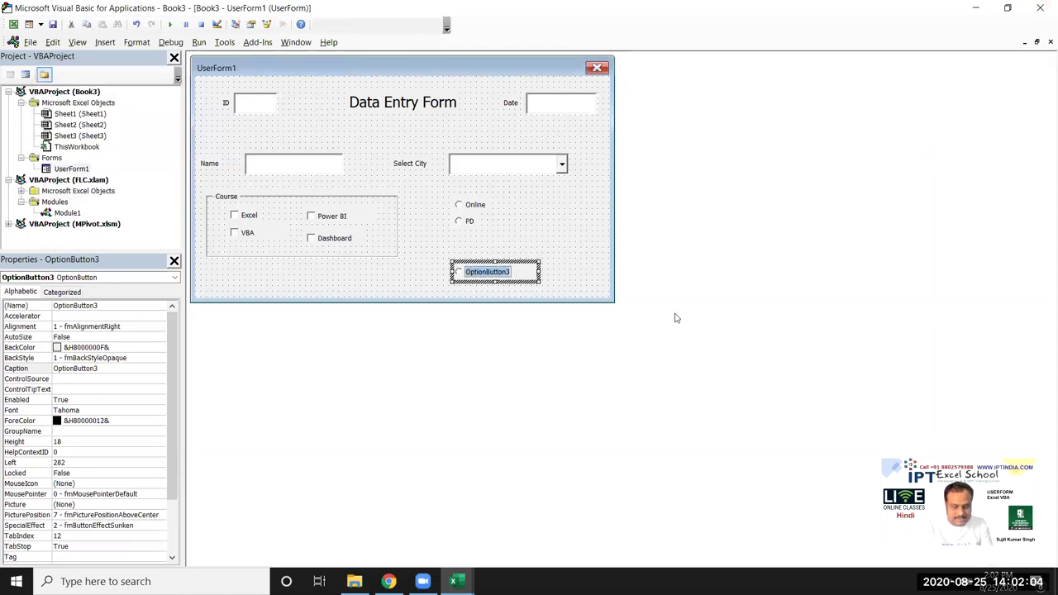
type("M-F")
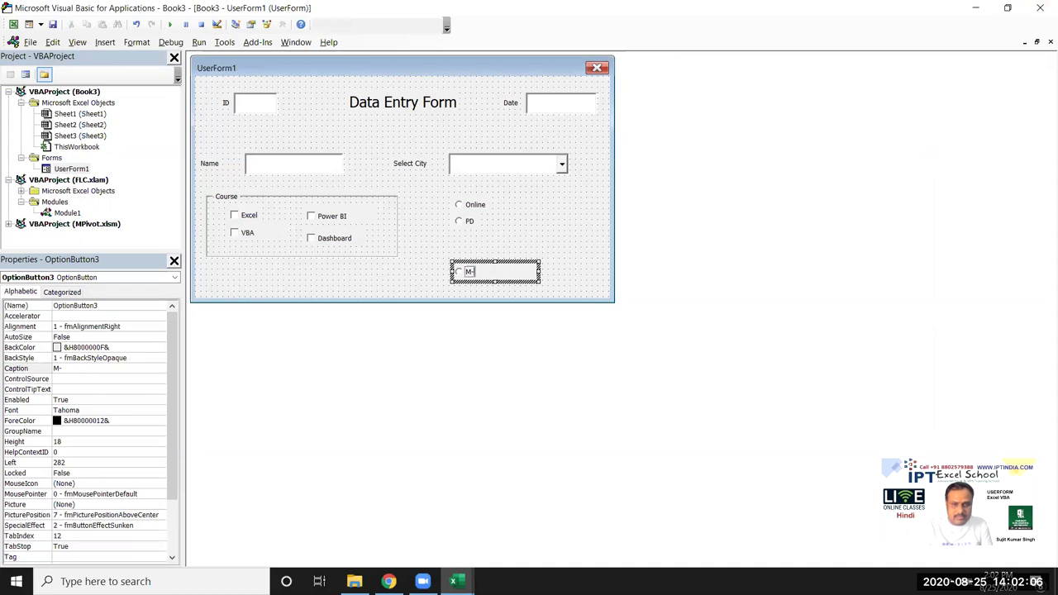
left_click(547, 277)
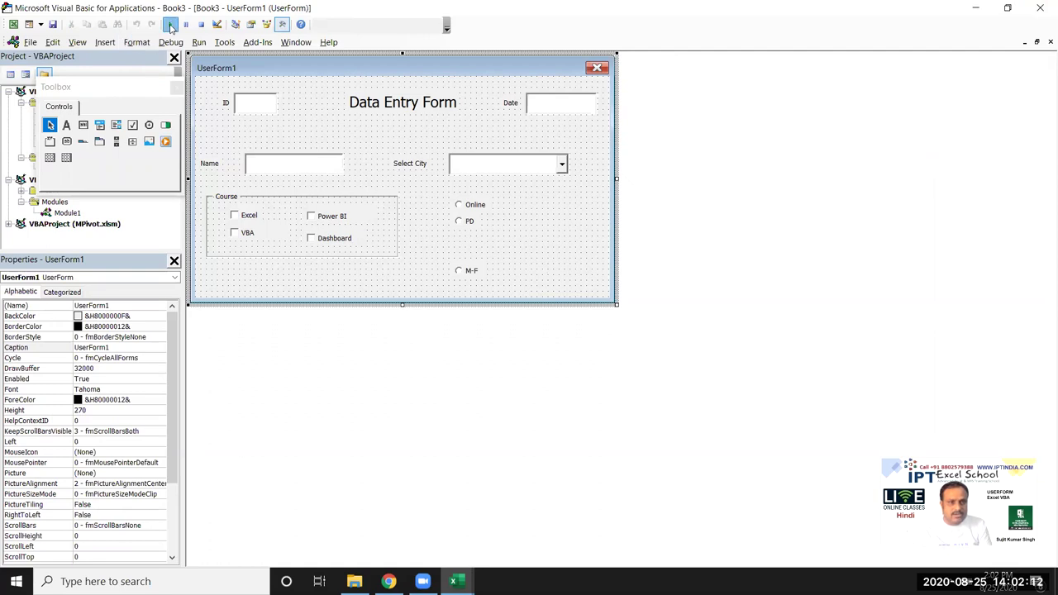
left_click(169, 24)
left_click(585, 309)
left_click(587, 327)
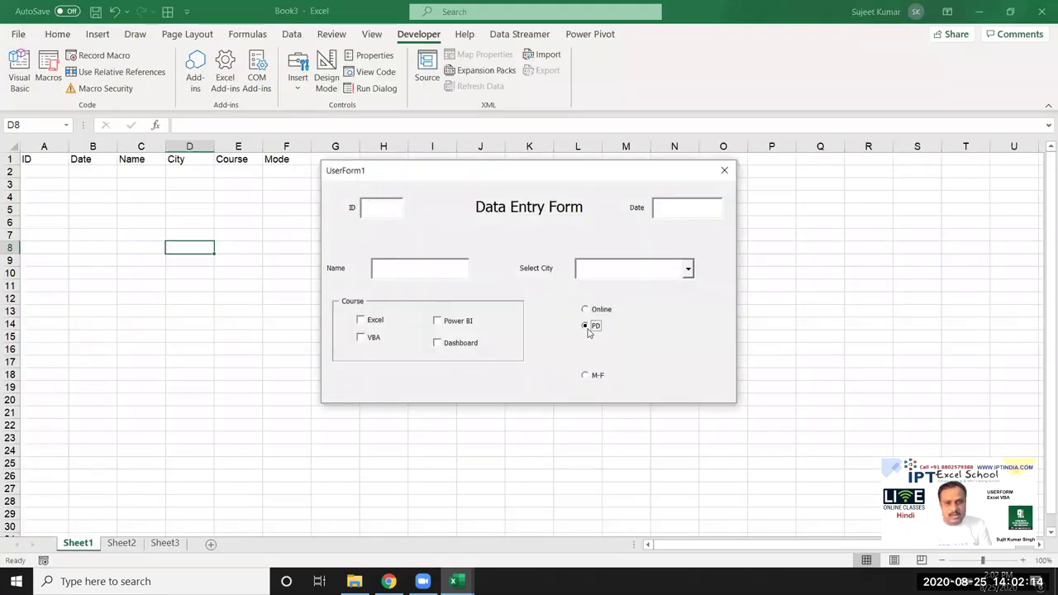
left_click(591, 376)
left_click(586, 327)
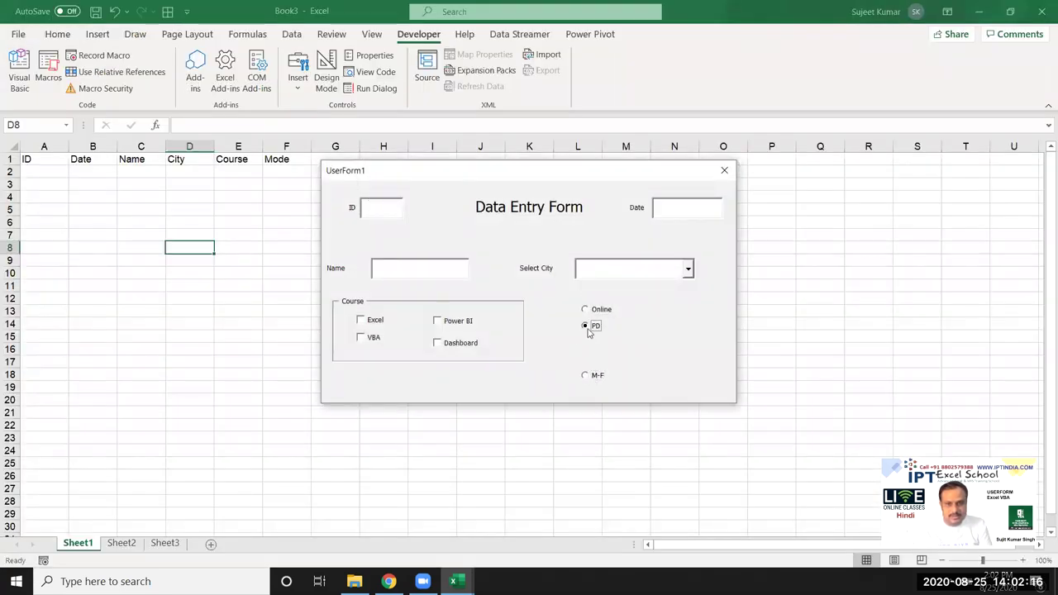
left_click(592, 375)
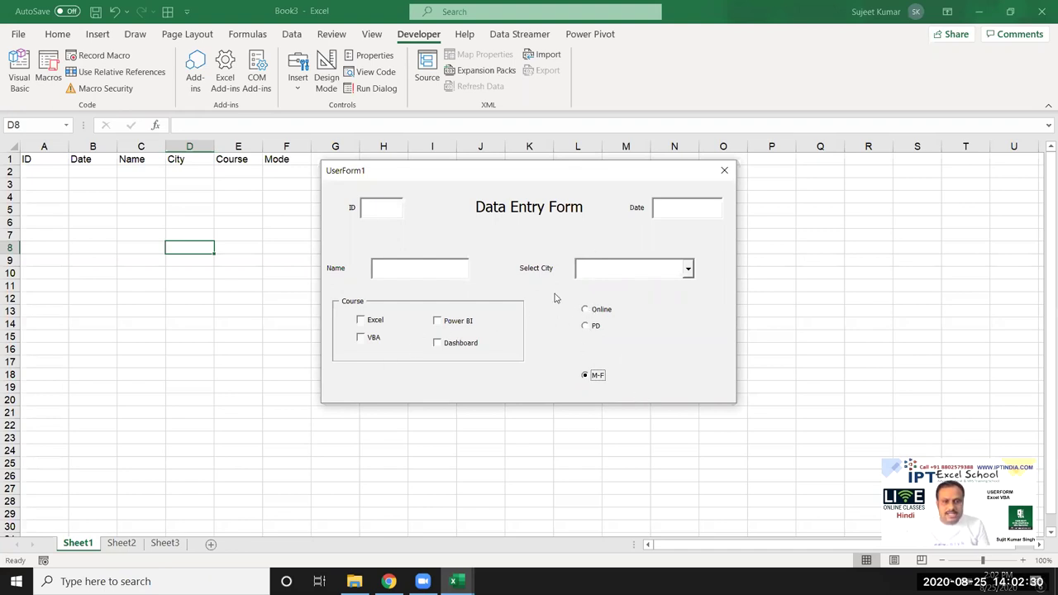
left_click(724, 170)
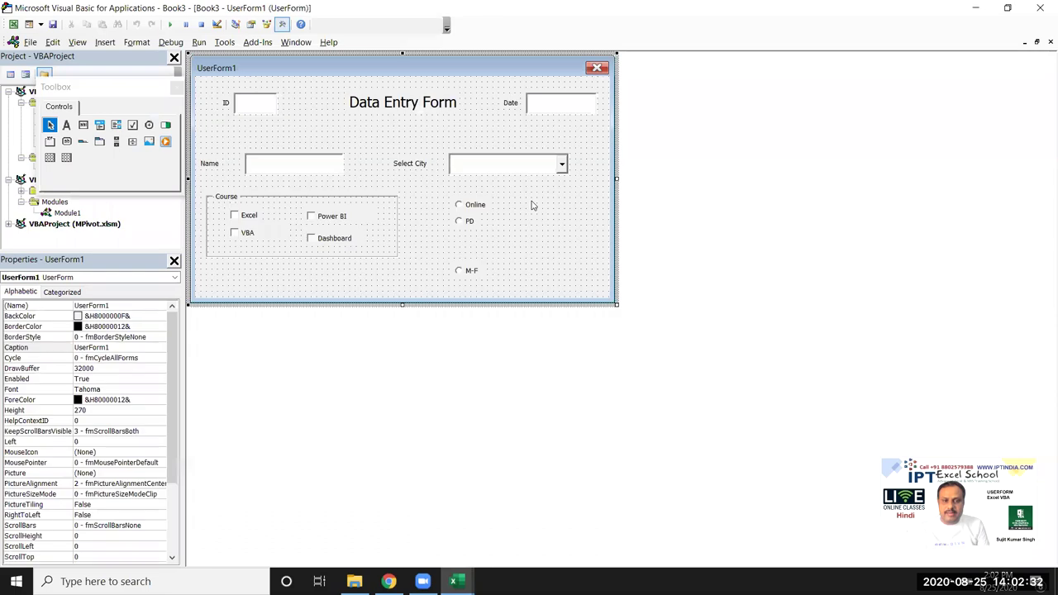
Step: Move the PD option down so it lines up beside Online
left_click(474, 232)
mouse_move(475, 231)
left_mouse_down()
mouse_move(414, 286)
mouse_move(331, 283)
left_mouse_up()
left_click(473, 205)
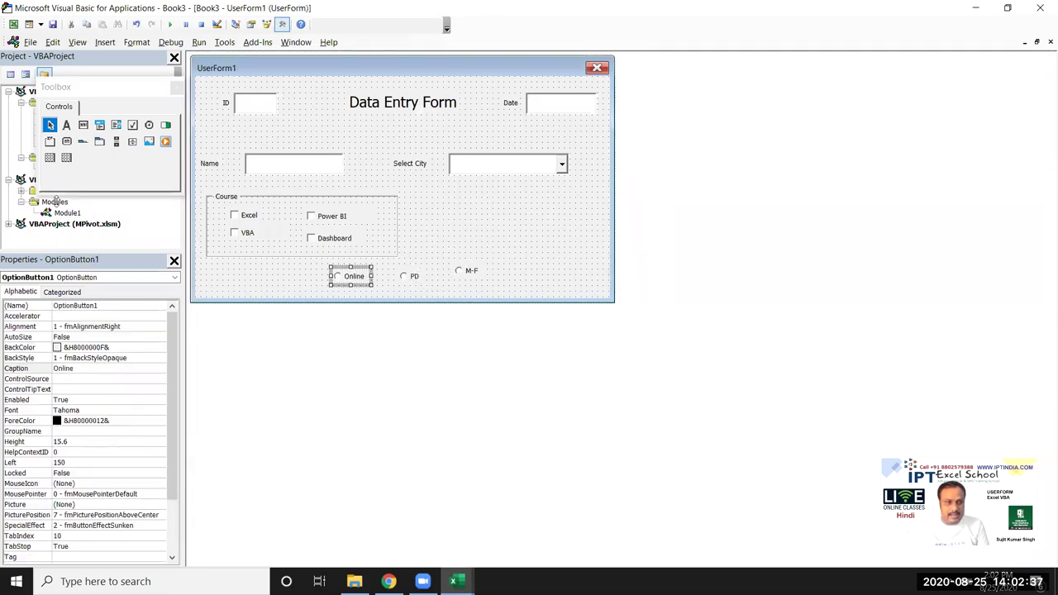
Step: Draw a frame to the right of Course and set its caption to Mode
left_click(50, 142)
left_click_drag(422, 198, 510, 254)
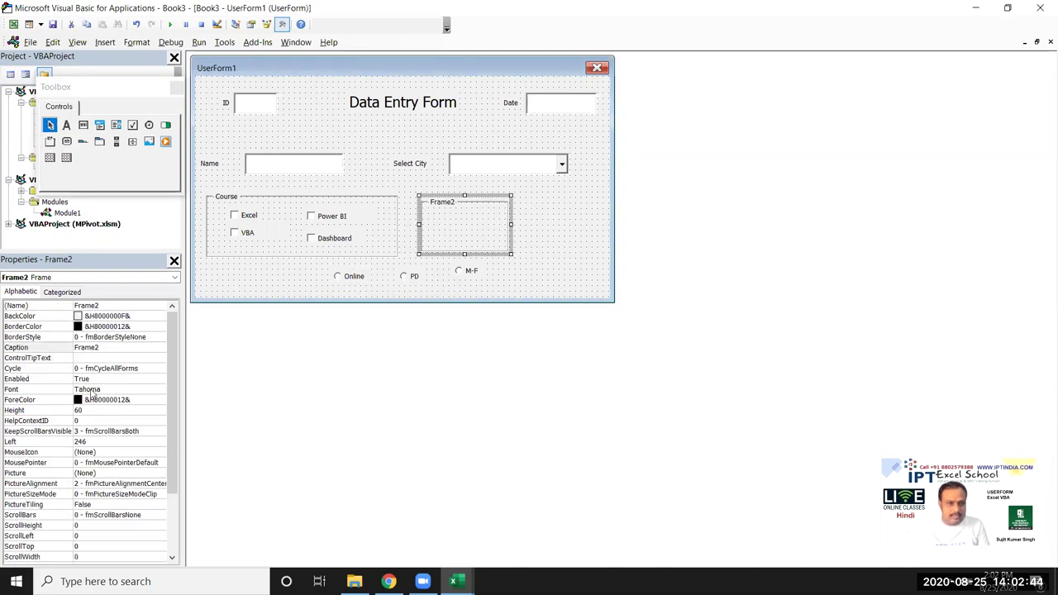
left_click(17, 347)
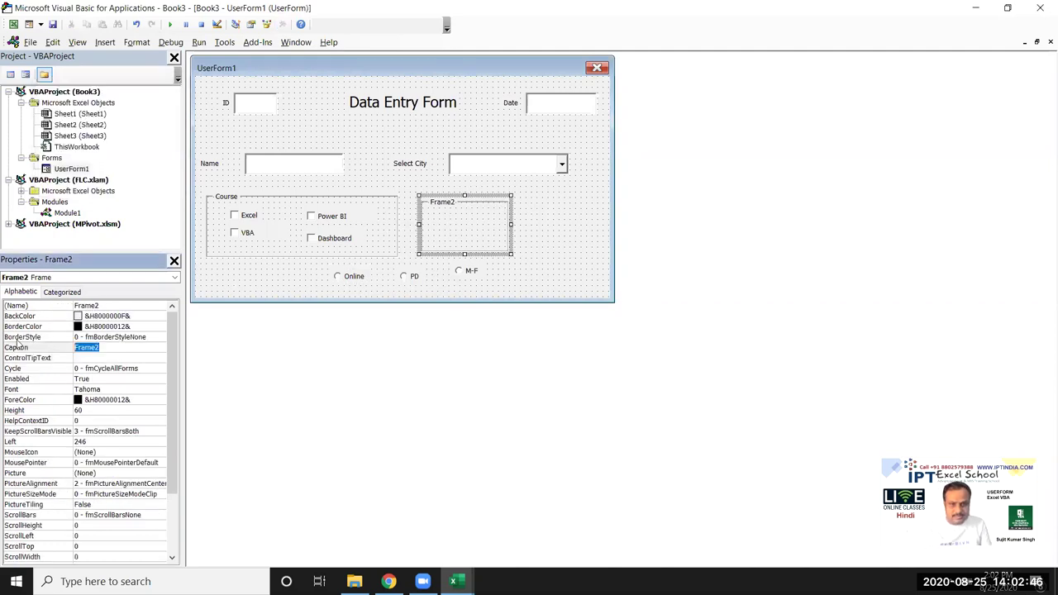
type("Mode")
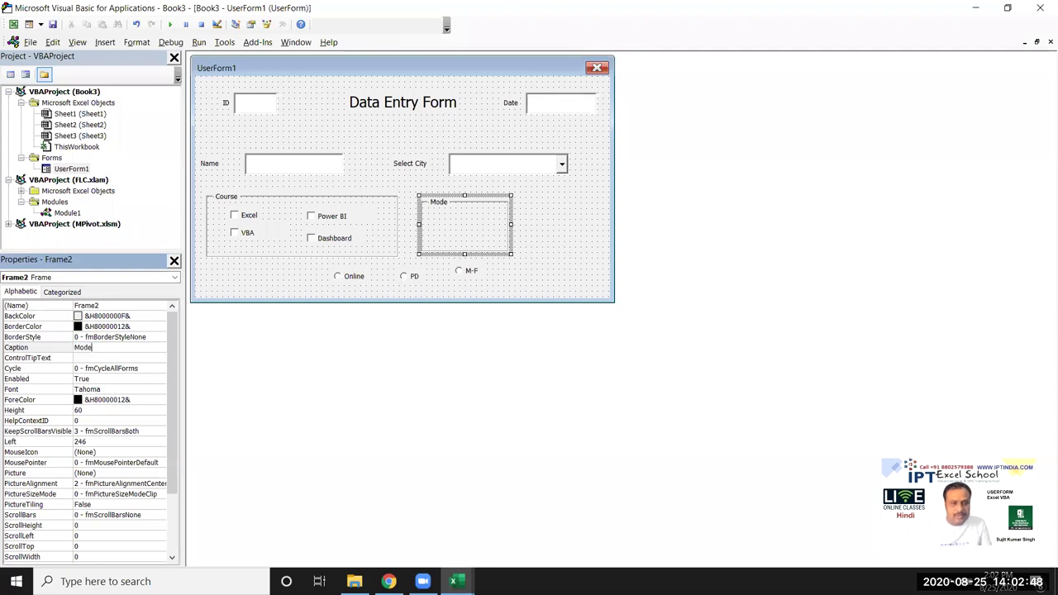
left_click(532, 279)
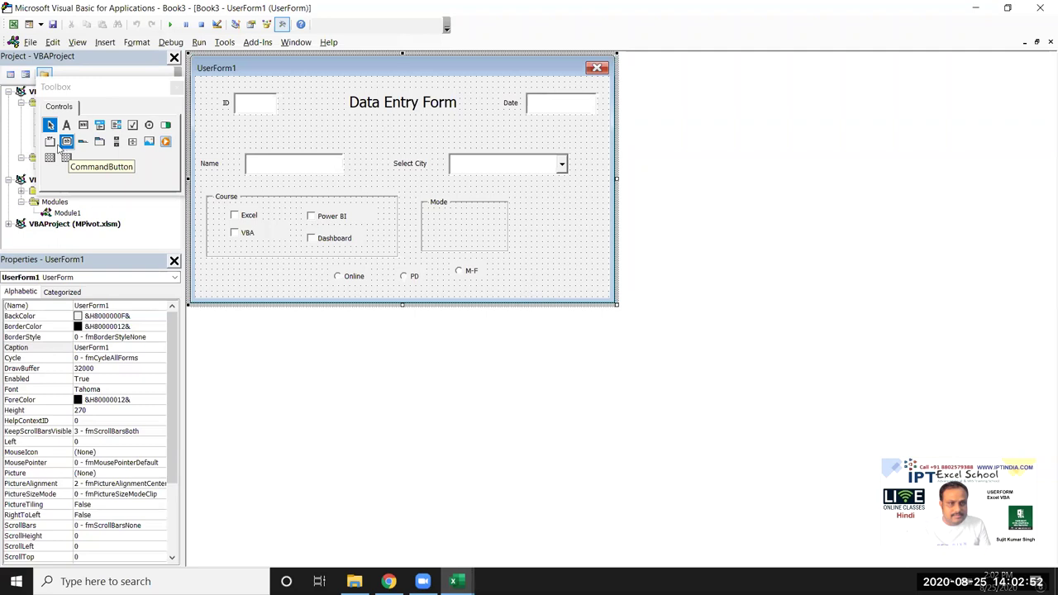
Step: Draw a second frame at the form's right edge captioned Batch
left_click(50, 142)
left_click_drag(530, 202, 605, 253)
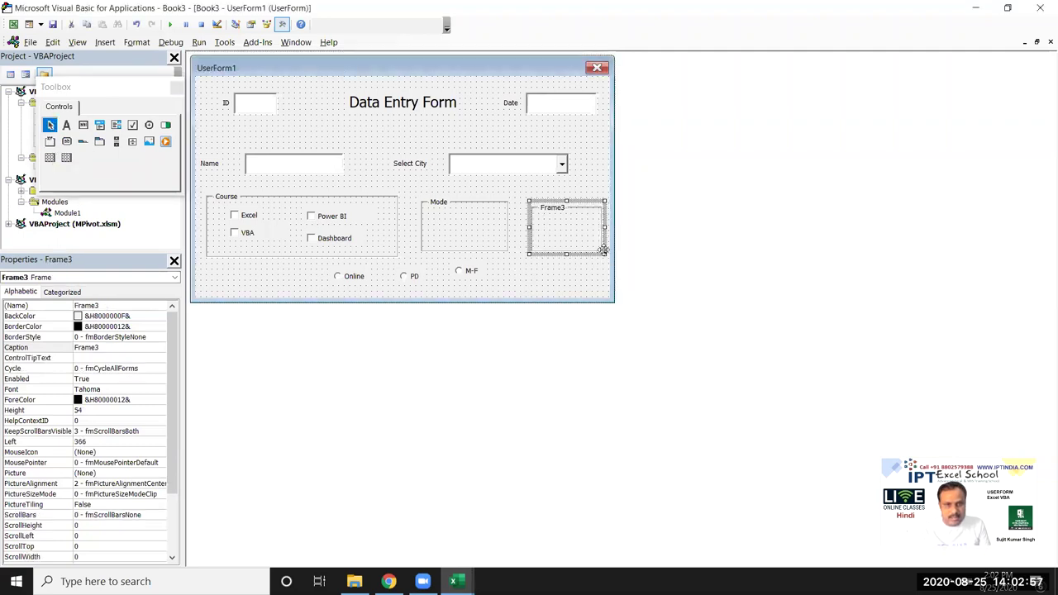
left_click(116, 348)
type("Batch")
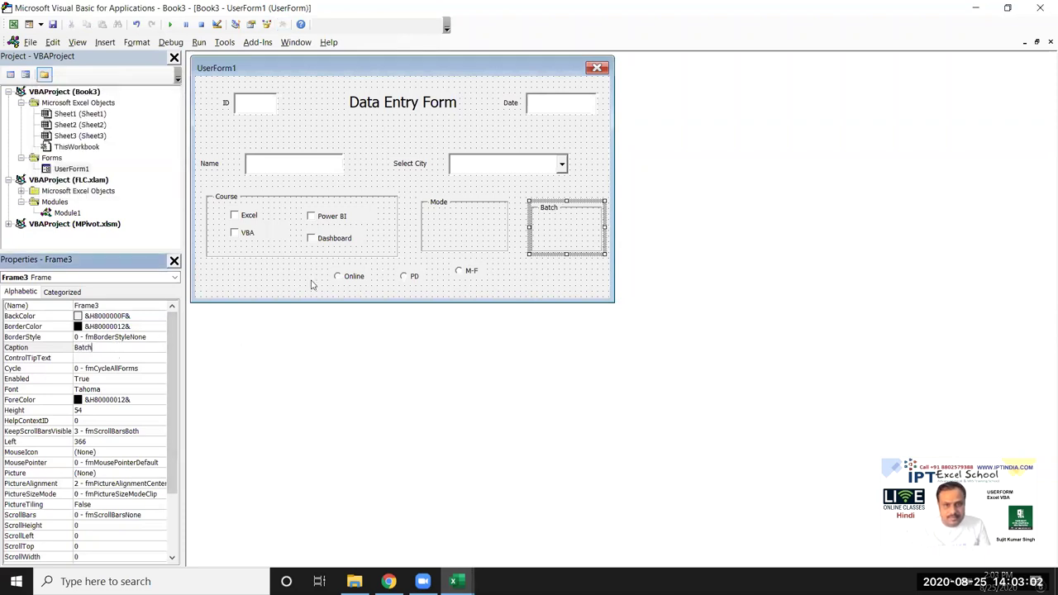
left_click(579, 205)
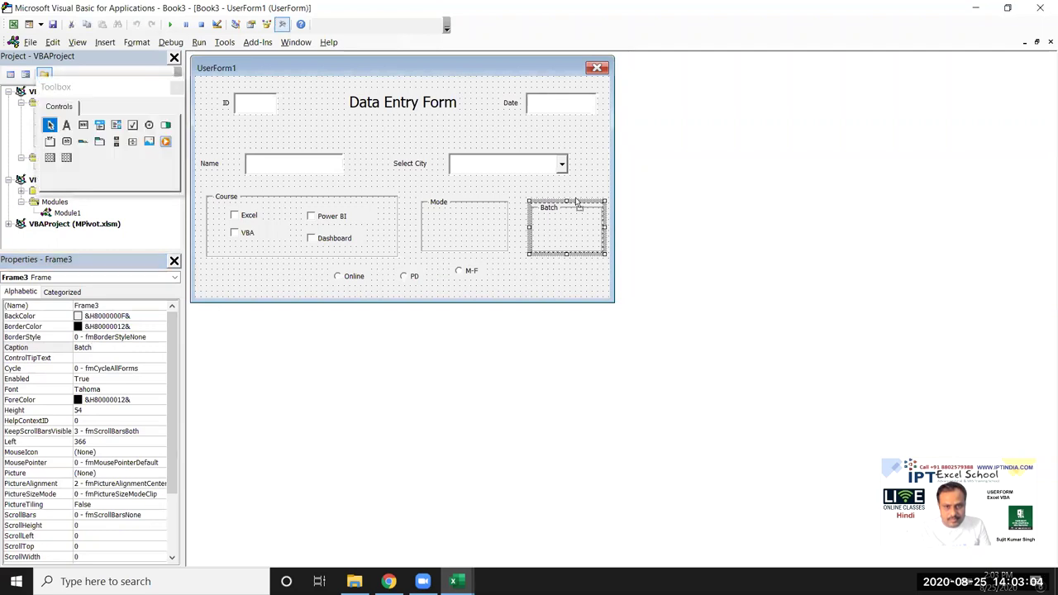
Step: Move Online and PD into the Mode frame and M-F into the Batch frame
left_click(522, 283)
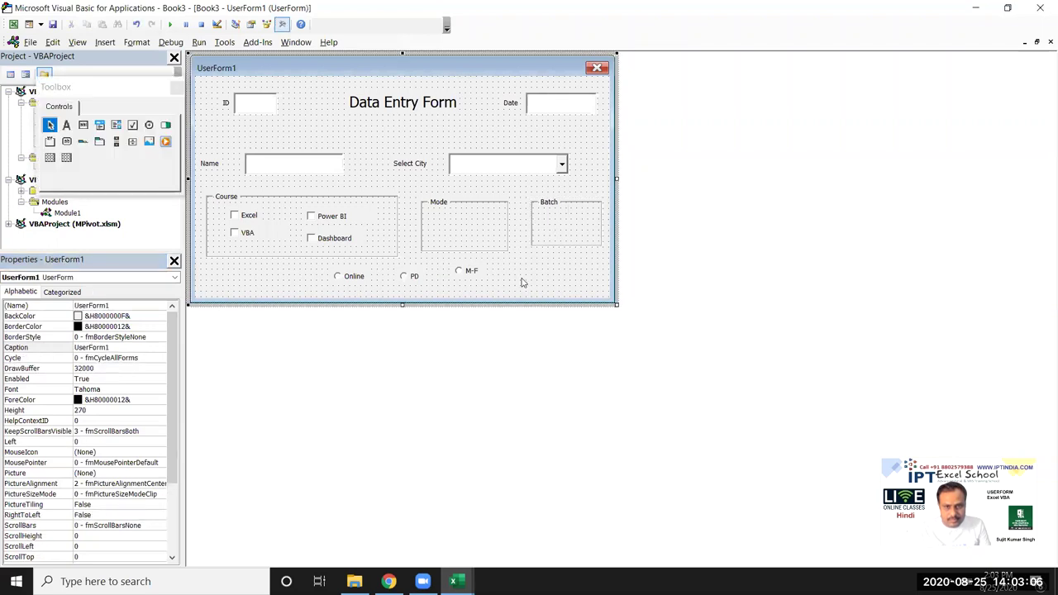
left_click_drag(351, 284, 458, 232)
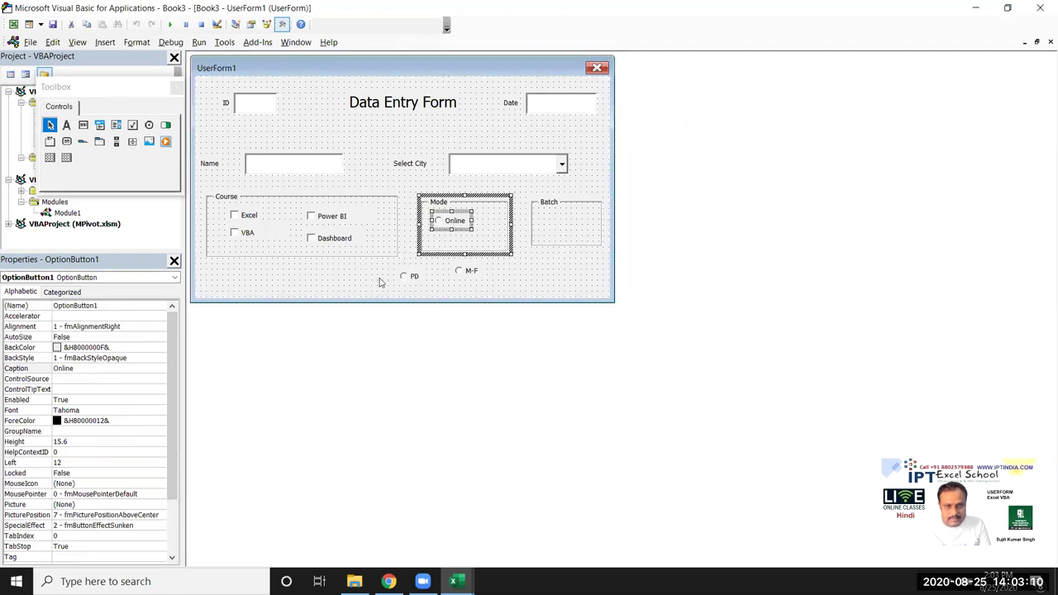
mouse_move(414, 276)
left_mouse_down()
mouse_move(449, 248)
mouse_move(561, 221)
left_mouse_up()
left_click(485, 281)
left_click(476, 276)
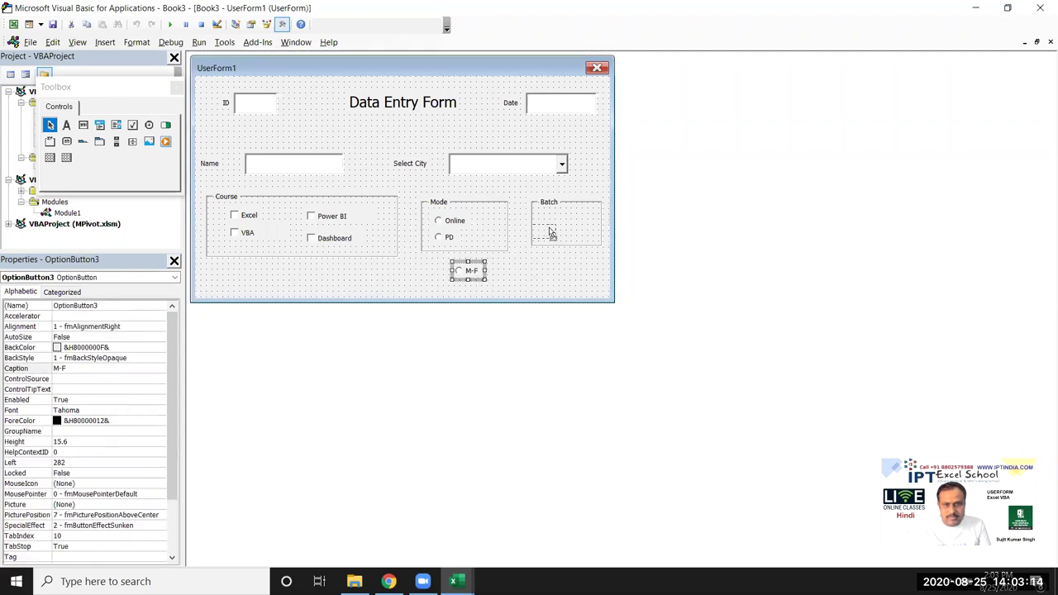
left_click(543, 279)
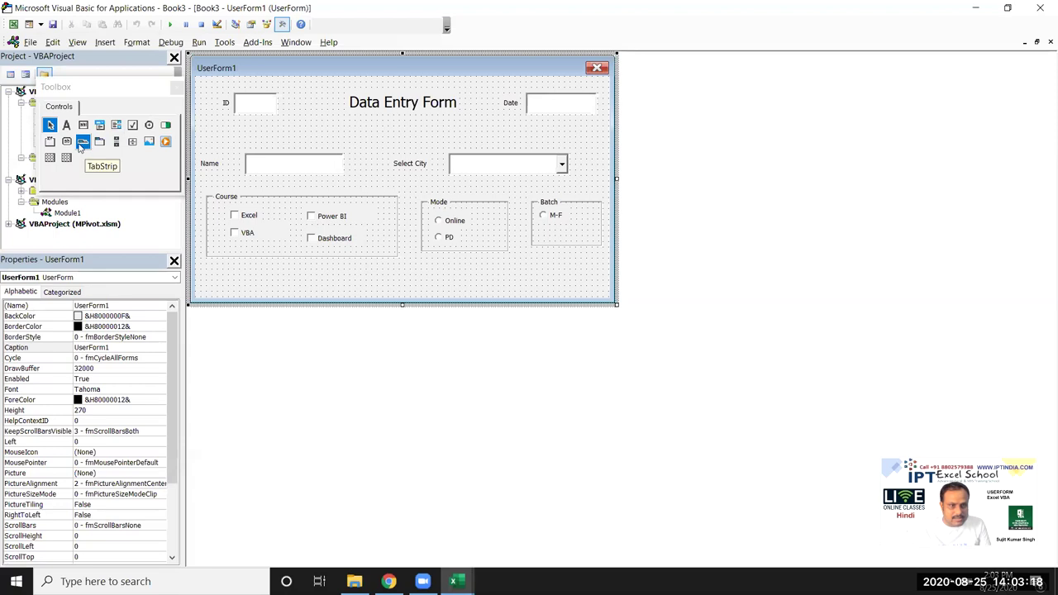
Step: Draw a new option button below M-F in Batch and caption it S-S
left_click(148, 124)
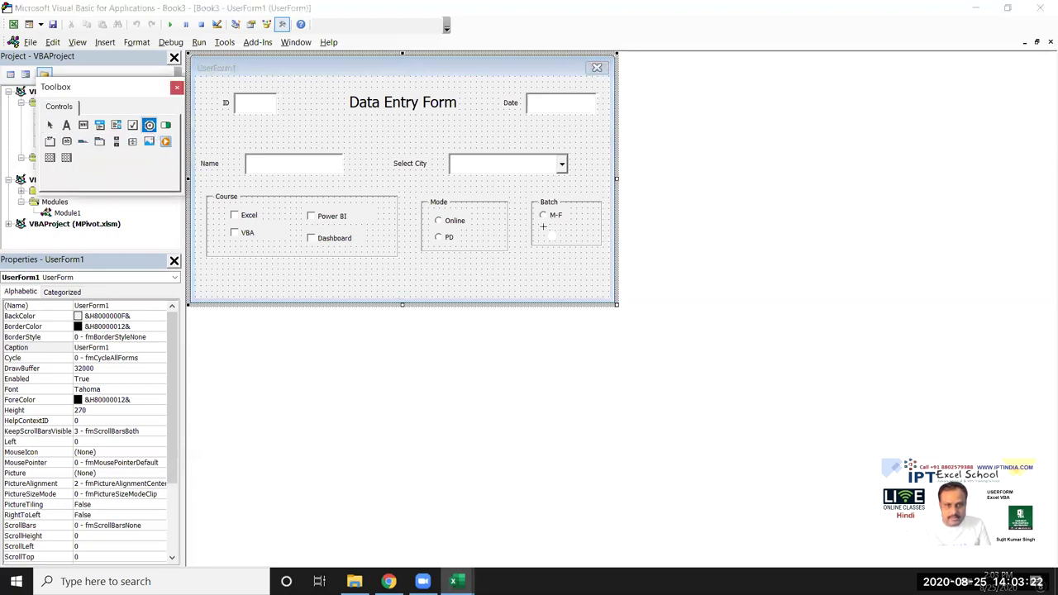
left_click_drag(543, 227, 577, 243)
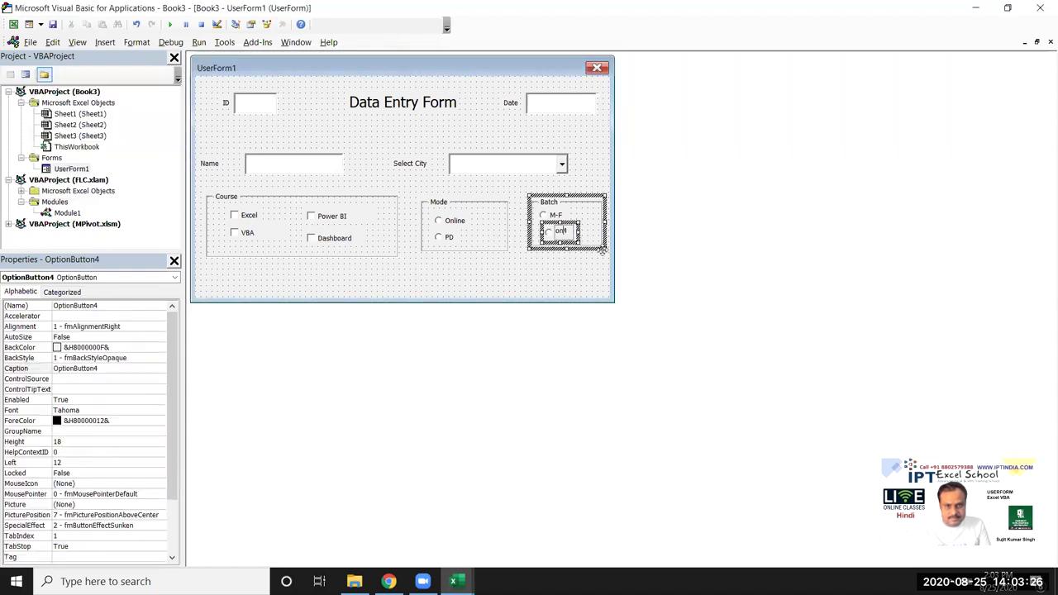
key("BackSpace")
key("BackSpace")
key("BackSpace")
key("BackSpace")
key("BackSpace")
key("BackSpace")
type("S-S")
left_click(571, 264)
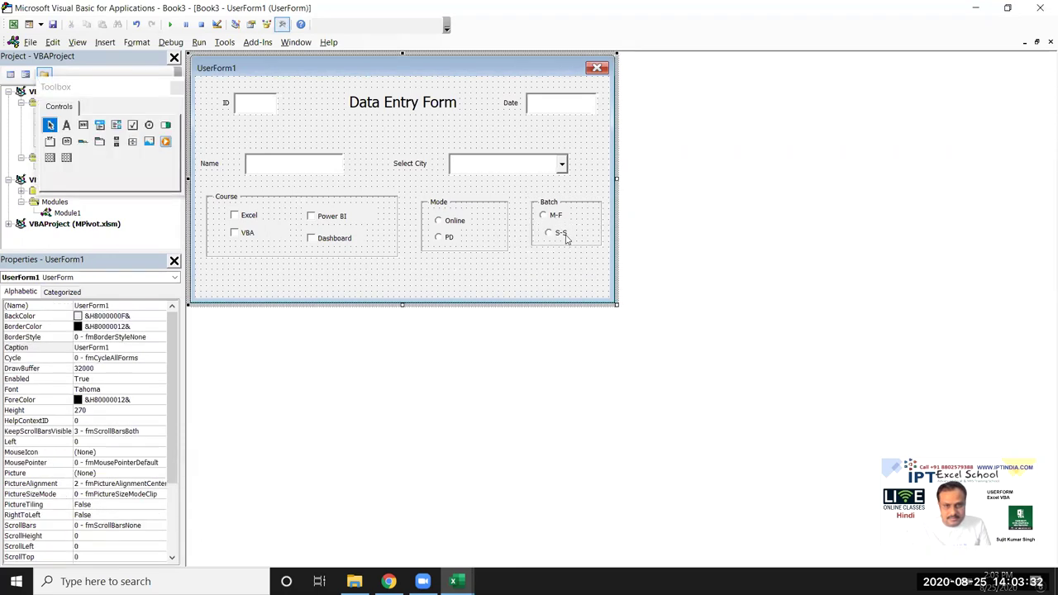
left_click(565, 238)
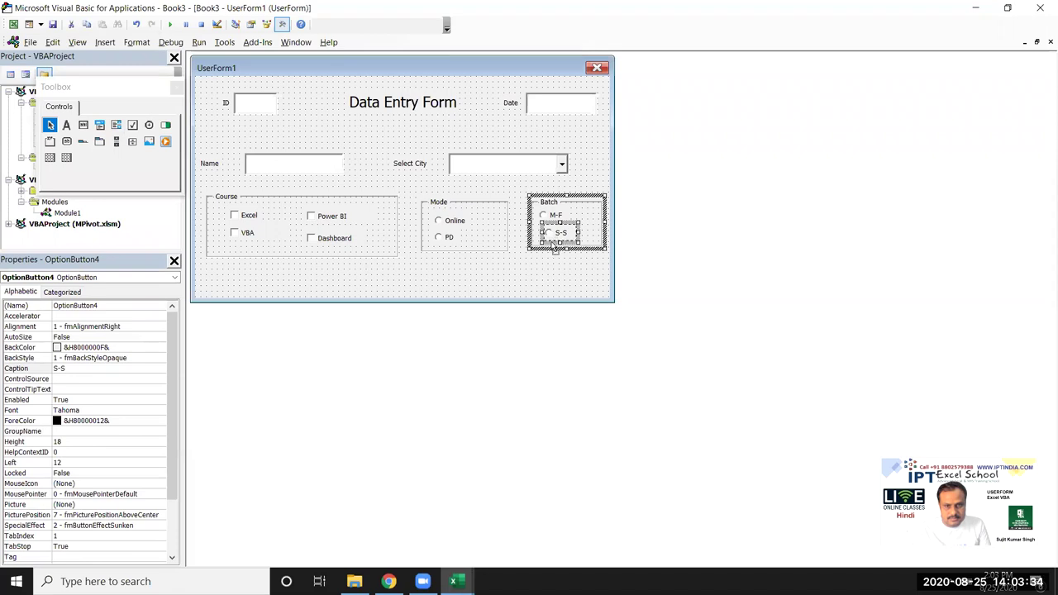
left_click(544, 285)
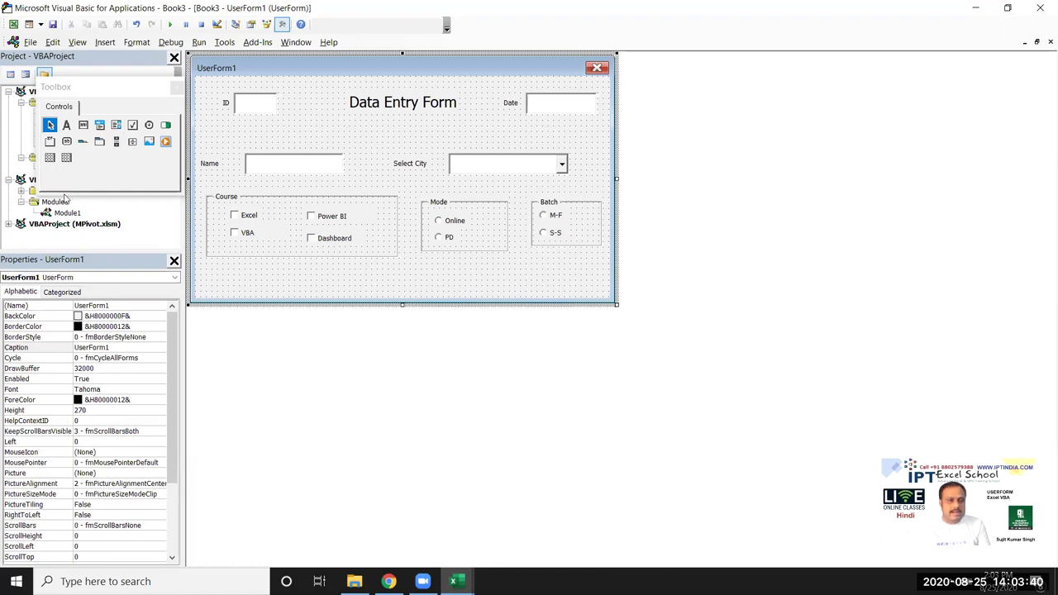
Step: Draw a command button below the Batch frame and caption it Save
left_click(66, 142)
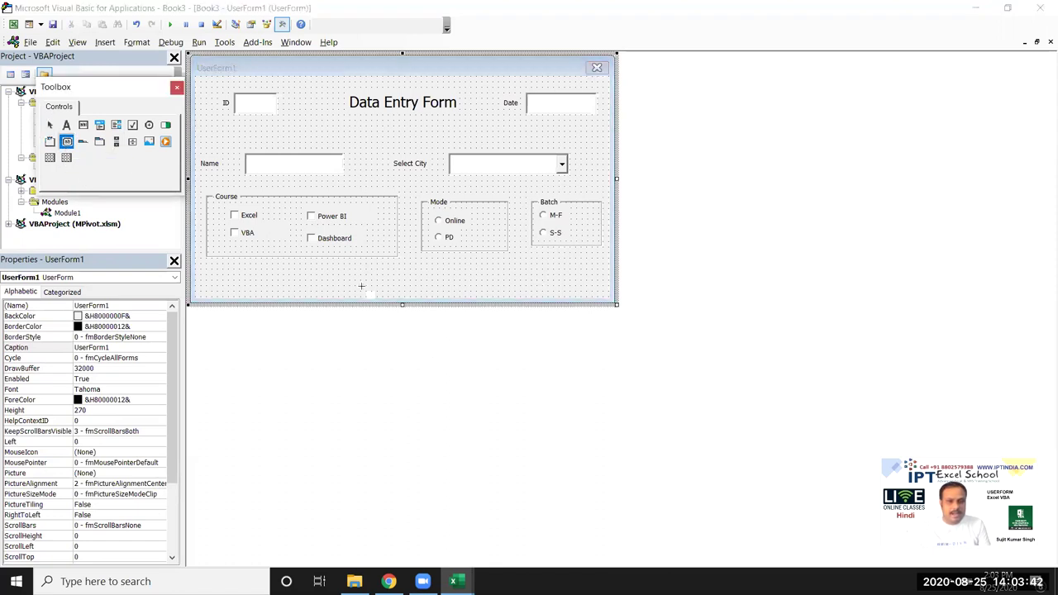
left_click_drag(510, 259, 584, 283)
key("BackSpace")
key("BackSpace")
key("BackSpace")
key("BackSpace")
key("BackSpace")
key("BackSpace")
key("BackSpace")
key("BackSpace")
key("BackSpace")
key("BackSpace")
key("BackSpace")
key("BackSpace")
type("ve")
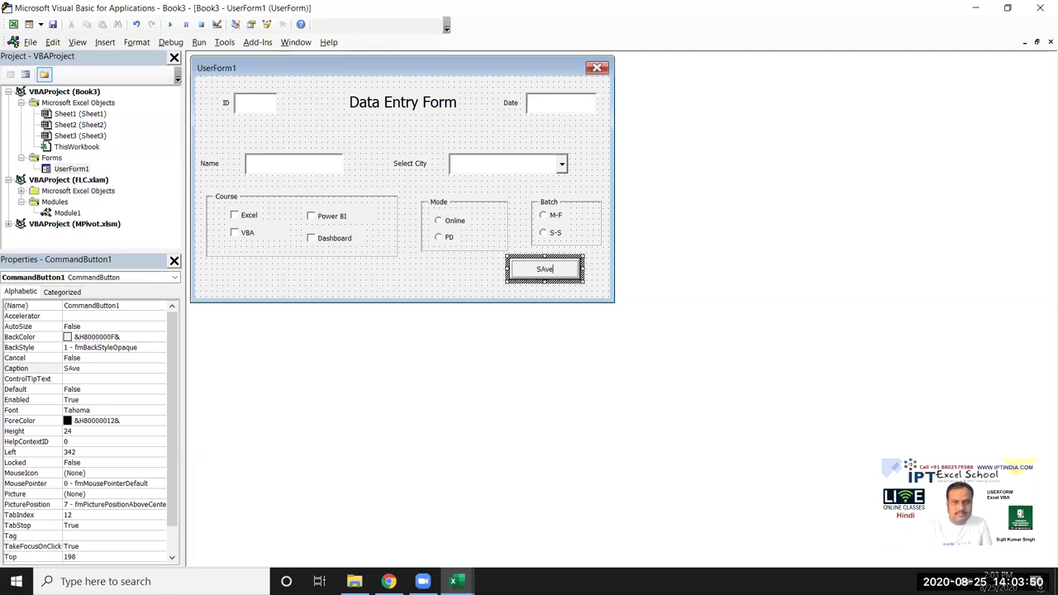
key("BackSpace")
key("BackSpace")
type("a")
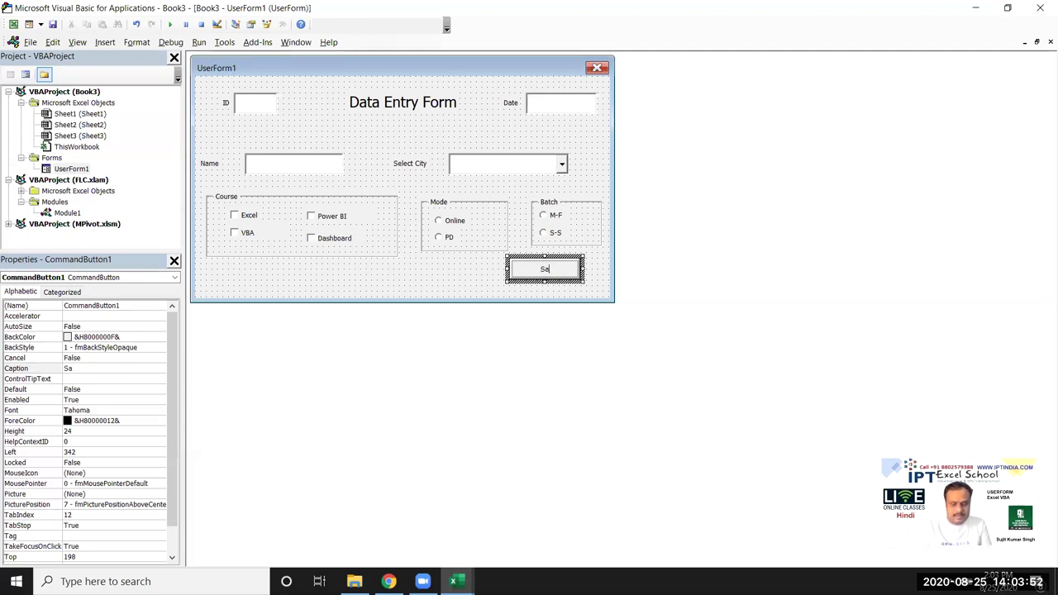
type("ve")
Step: Return to the Excel worksheet and select cell G1 for the next heading
left_click(465, 287)
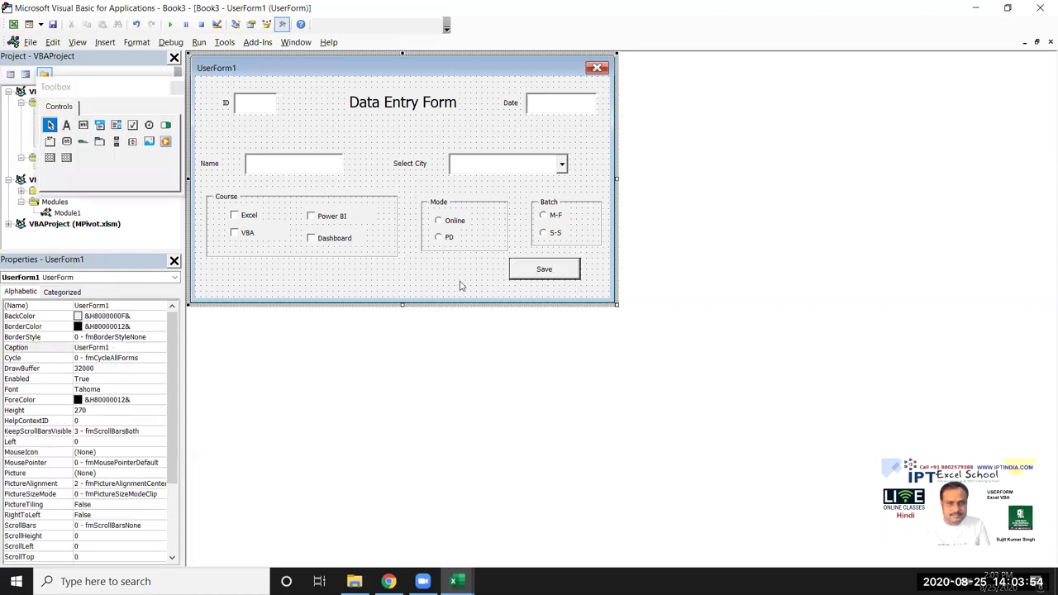
key("alt+F11")
left_click(339, 160)
Step: Enter Batch in G1, test-run the form to preview its layout, then open UserForm1's code
type("Bat")
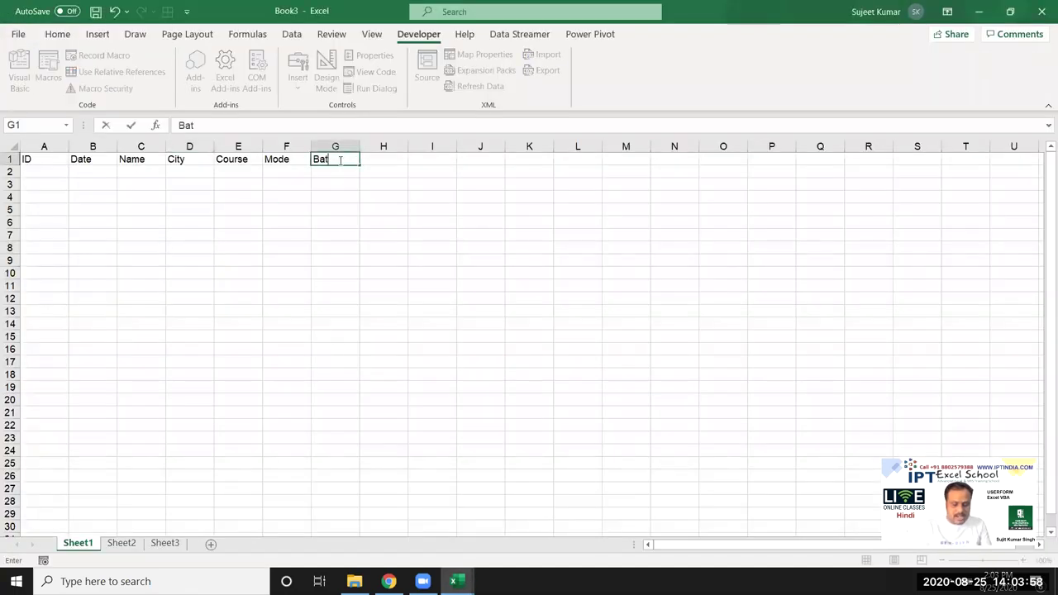
type("ch")
left_click(348, 209)
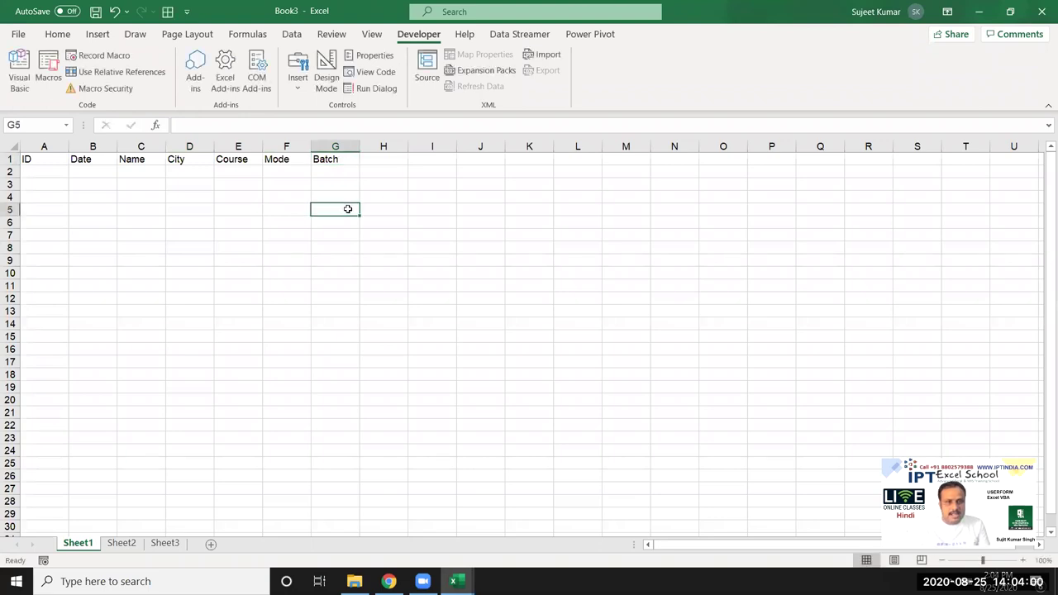
key("alt+F11")
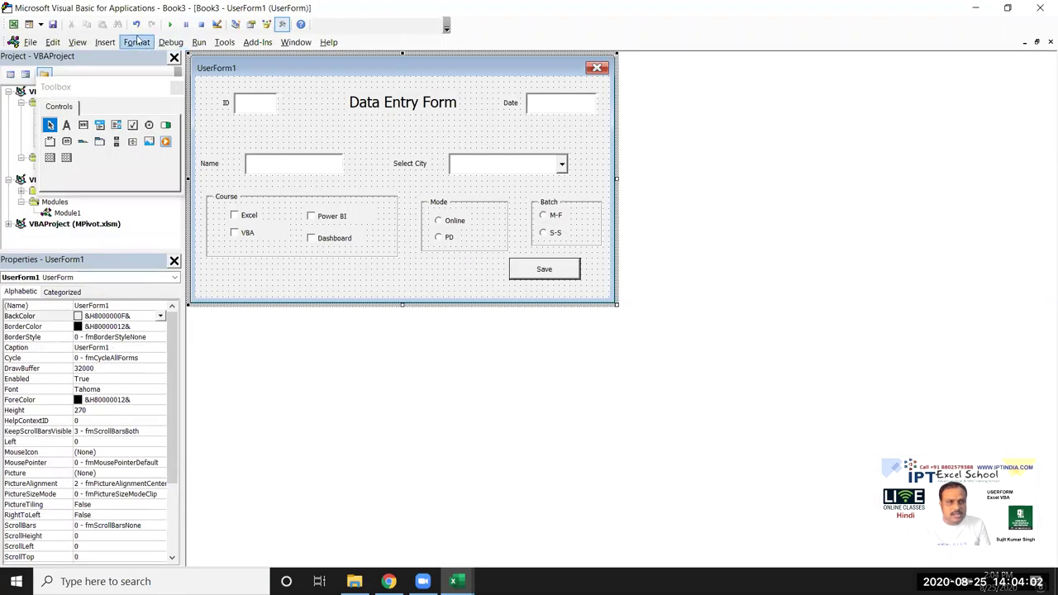
left_click(169, 25)
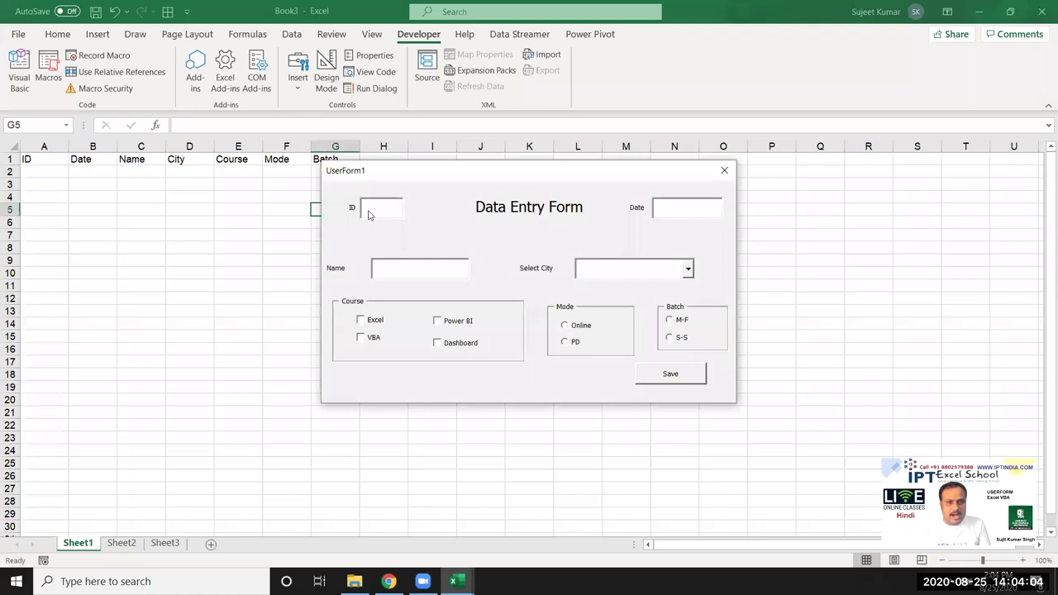
left_click(706, 213)
left_click(724, 171)
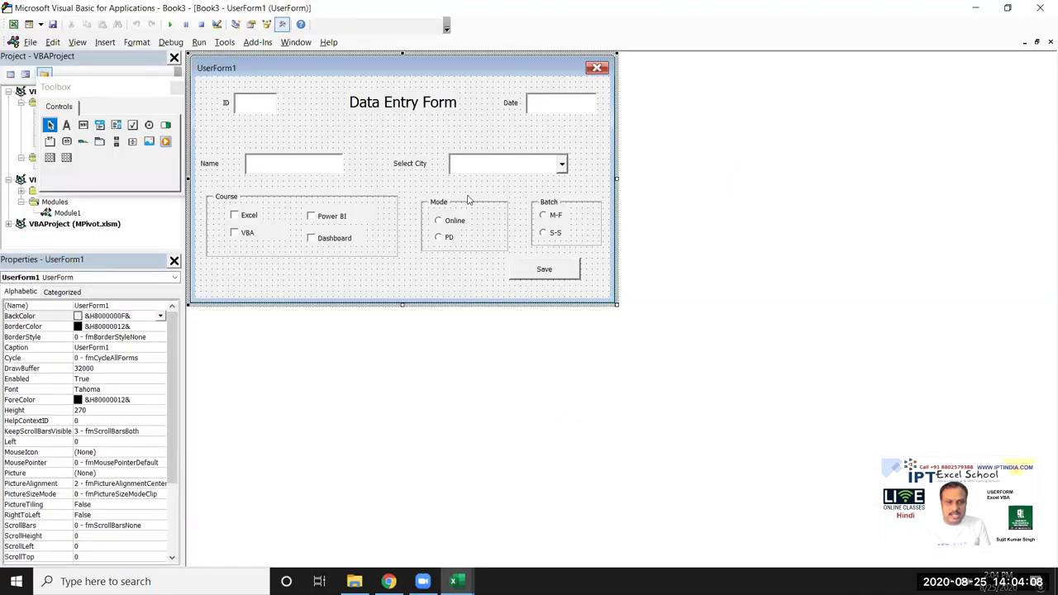
double_click(393, 282)
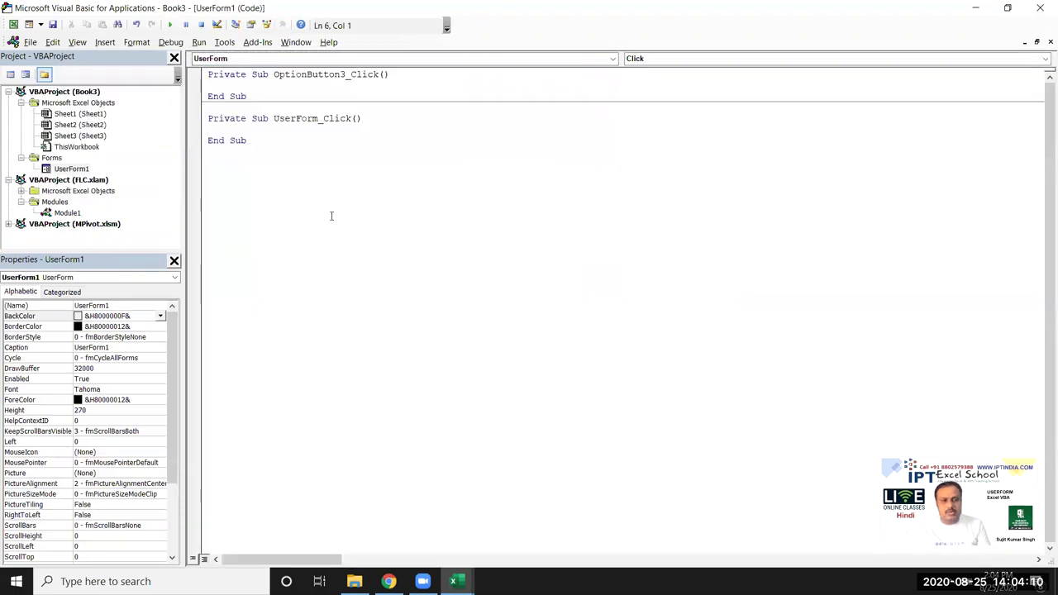
Step: Create a UserForm_Initialize procedure and delete the two unused empty procedures
left_click(642, 59)
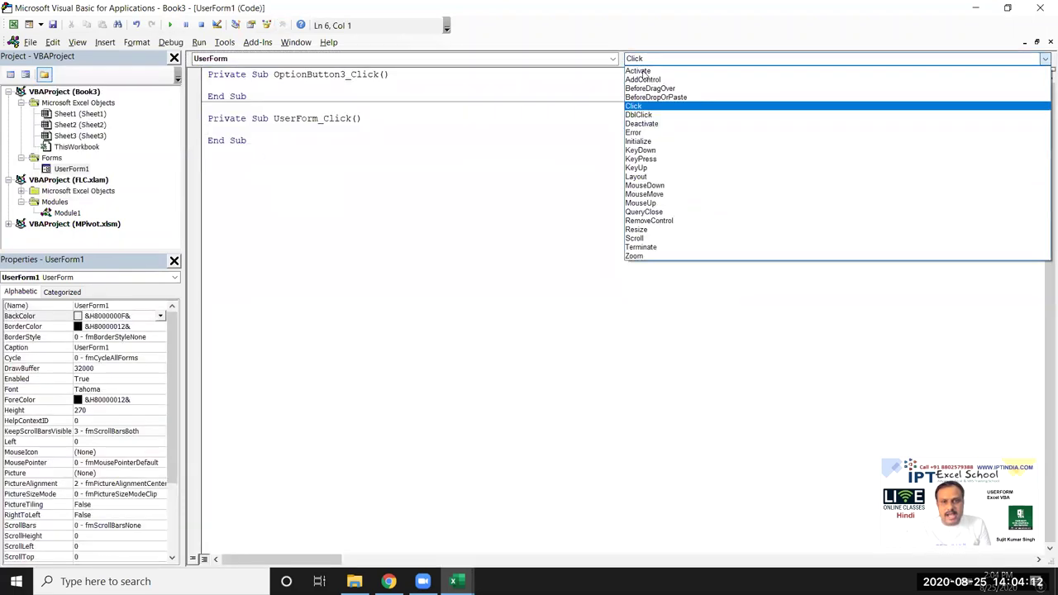
left_click(638, 141)
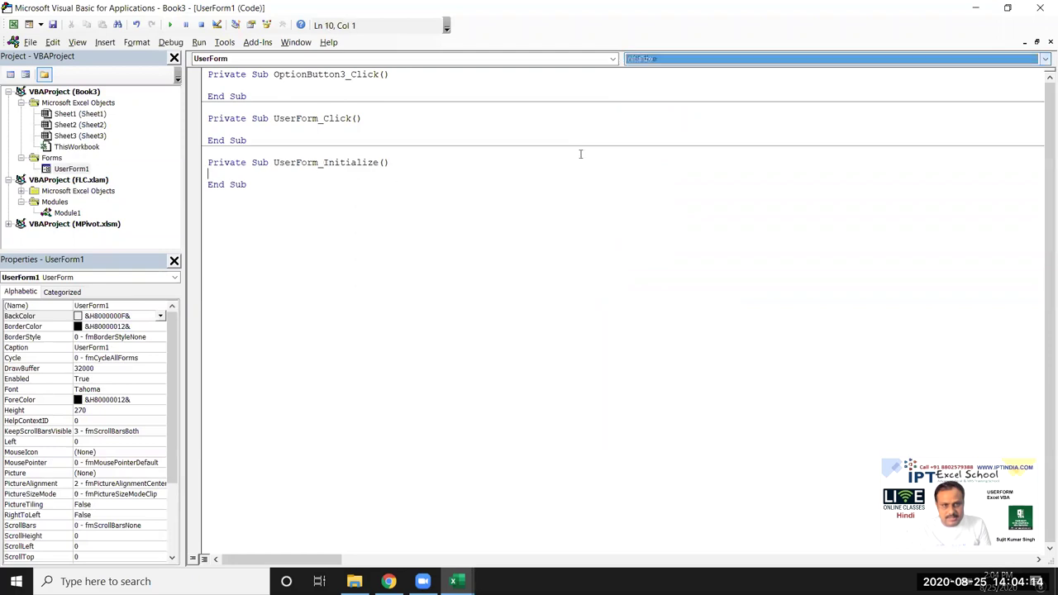
left_click_drag(283, 147, 207, 74)
key("Delete")
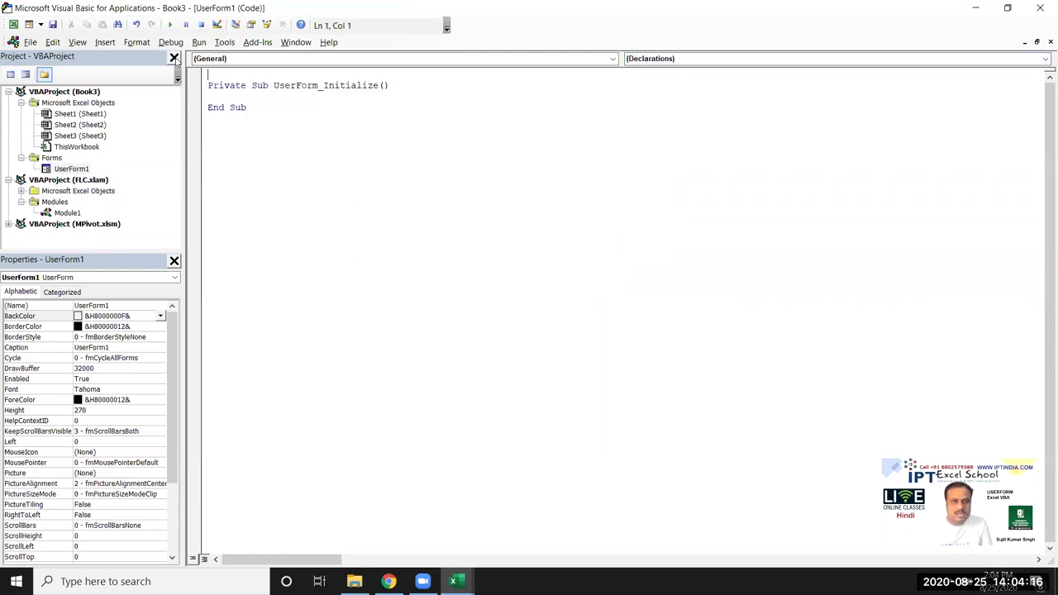
left_click(229, 98)
key("Return")
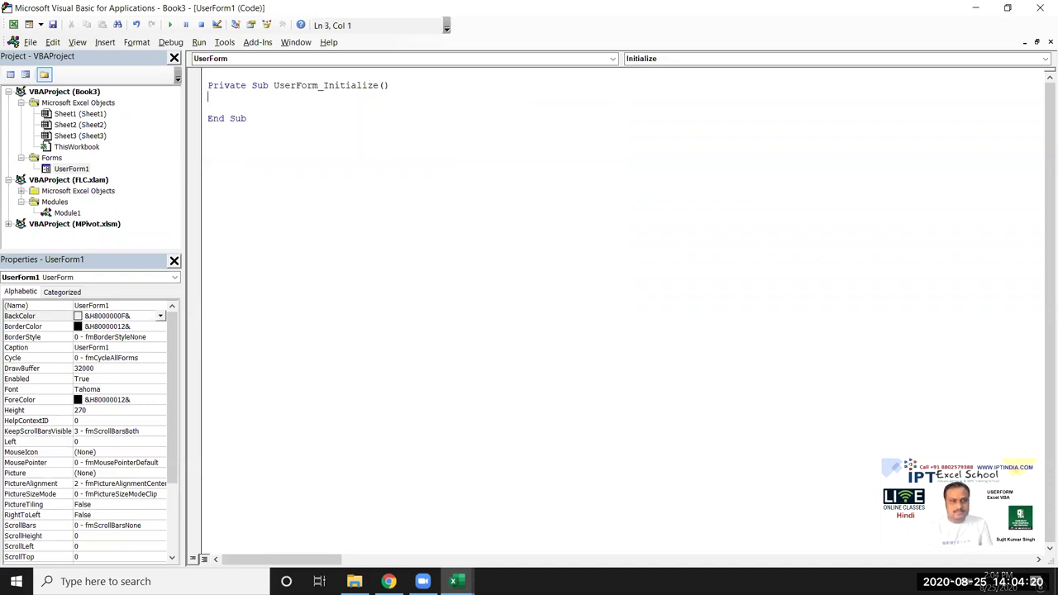
key("Return")
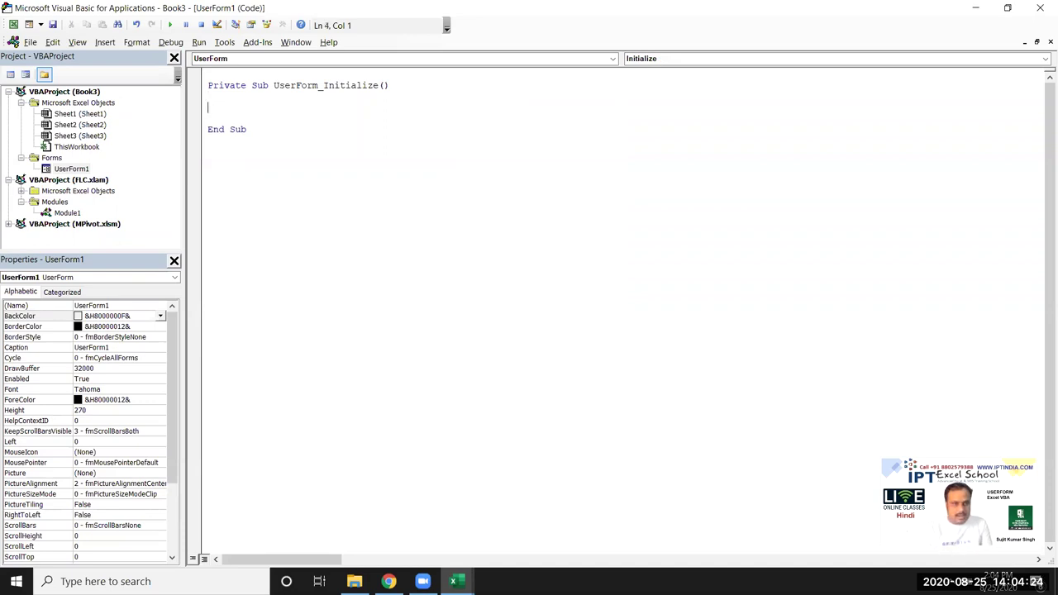
Step: Open a With Me.ComboBox1 block and add Delhi as its first AddItem line
type("with")
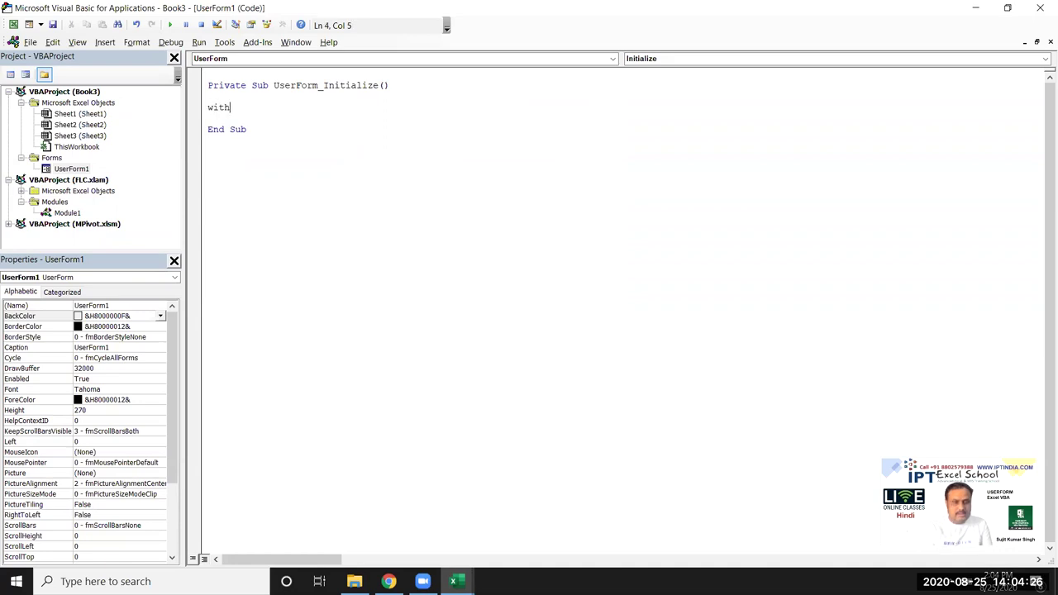
type(" me")
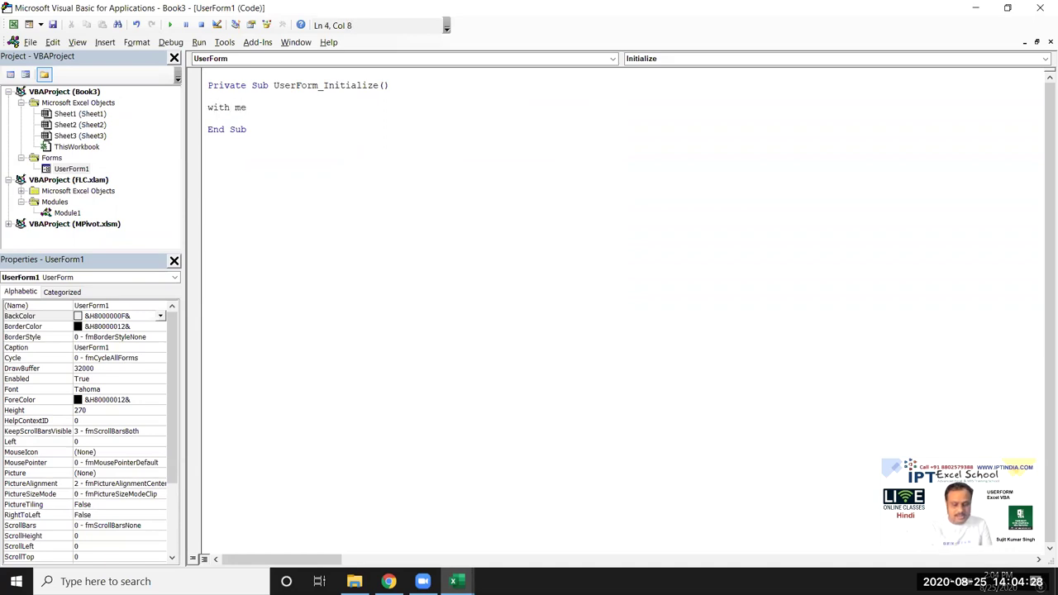
type(".co")
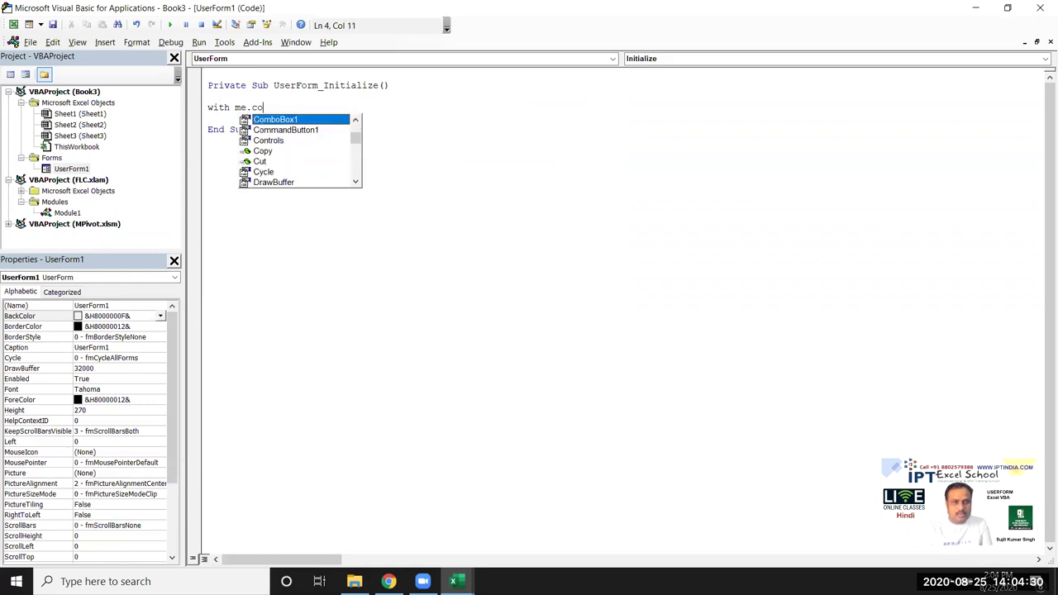
key("Tab")
key("Return")
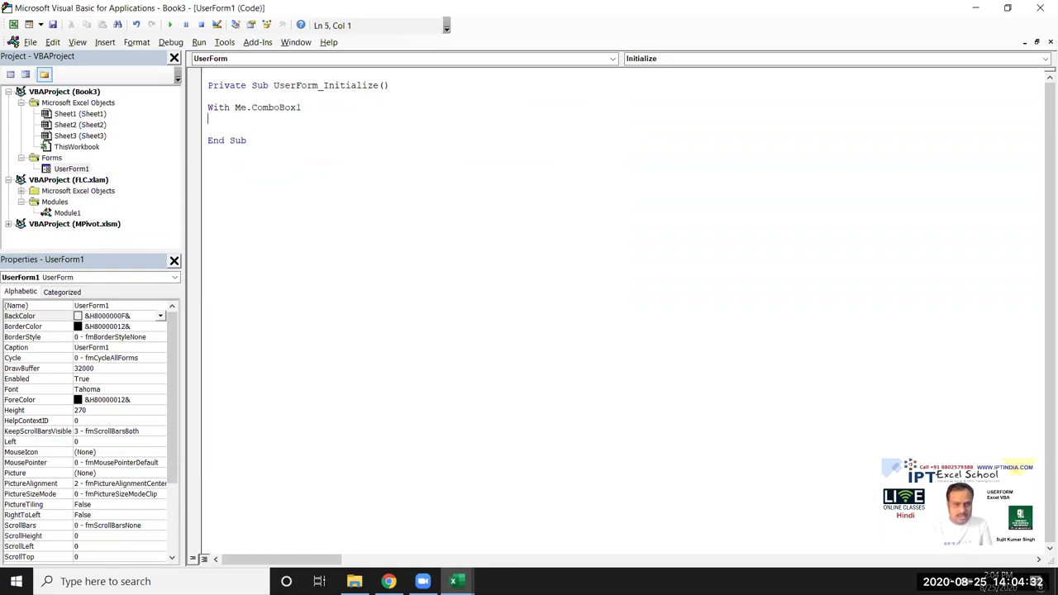
type(".ad")
key("Tab")
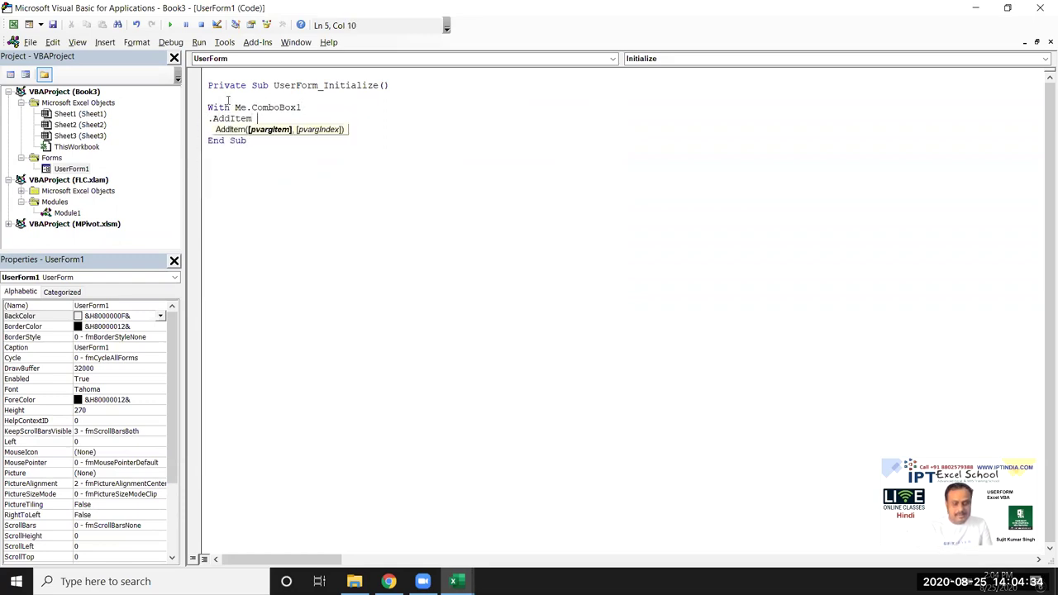
key("Escape")
type("\"")
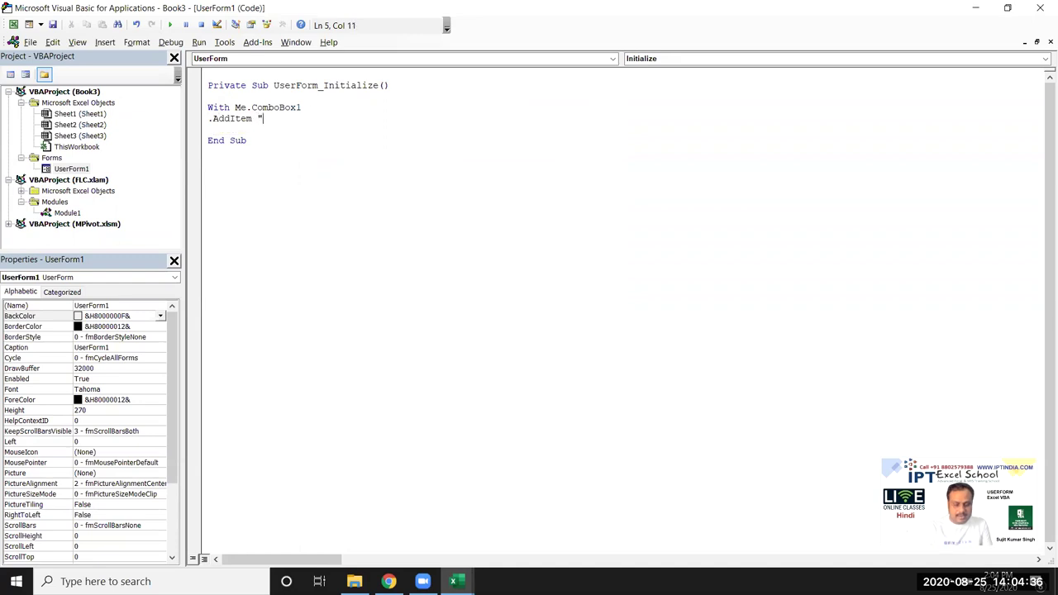
type("Delho")
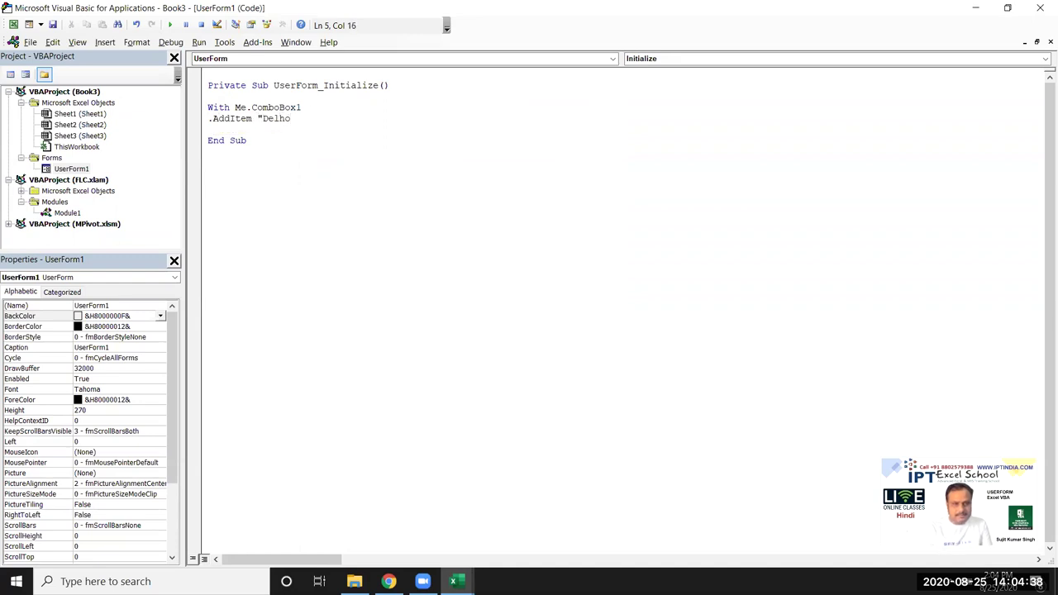
key("BackSpace")
key("Return")
Step: Add Pune and Noida as .AddItem lines in the ComboBox1 block
type(".d")
key("BackSpace")
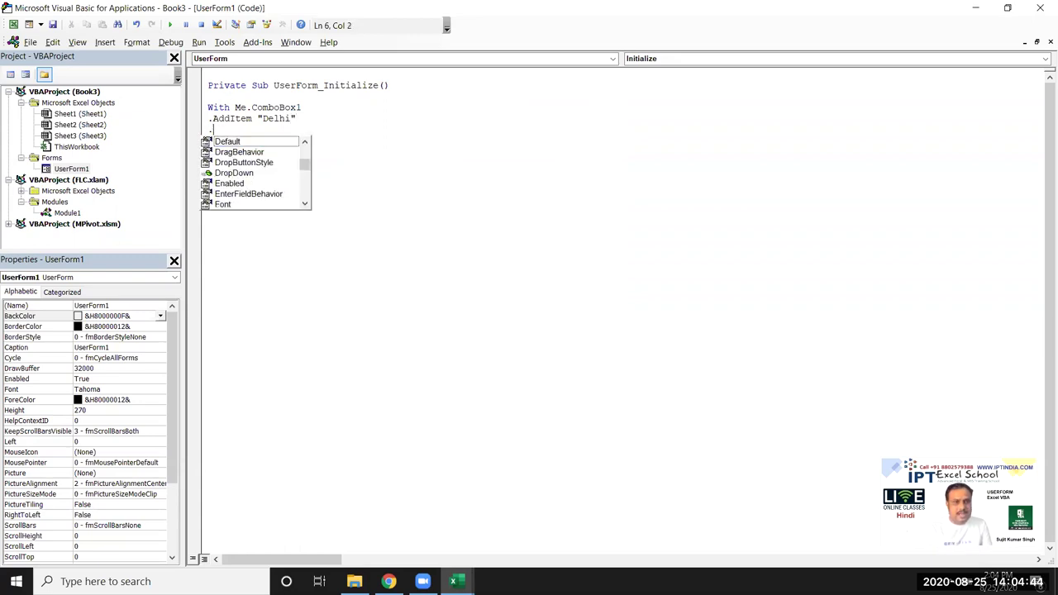
type("ad")
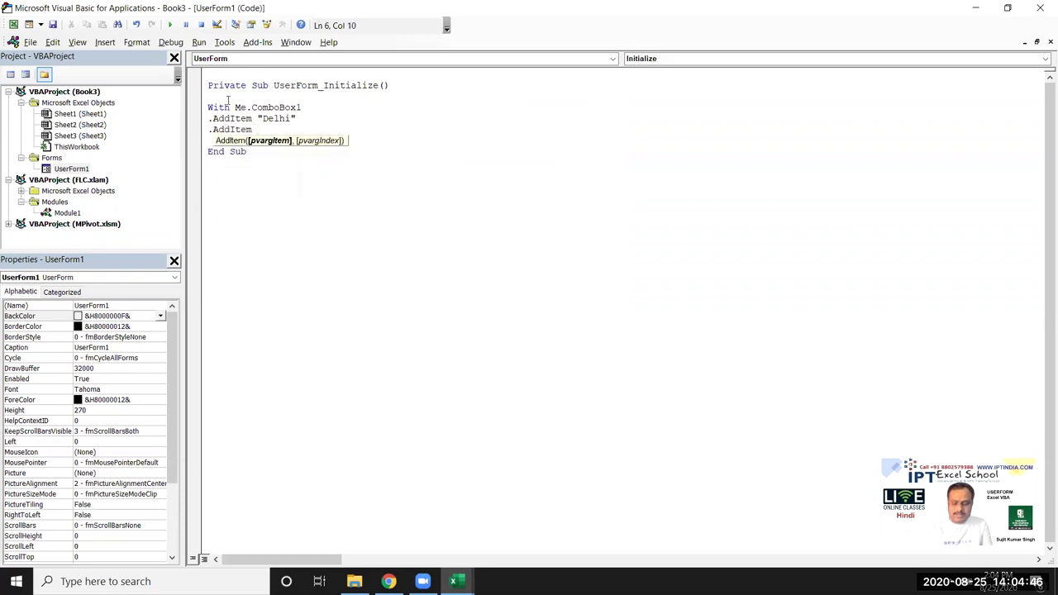
type("Pune\"")
key("Return")
type(".")
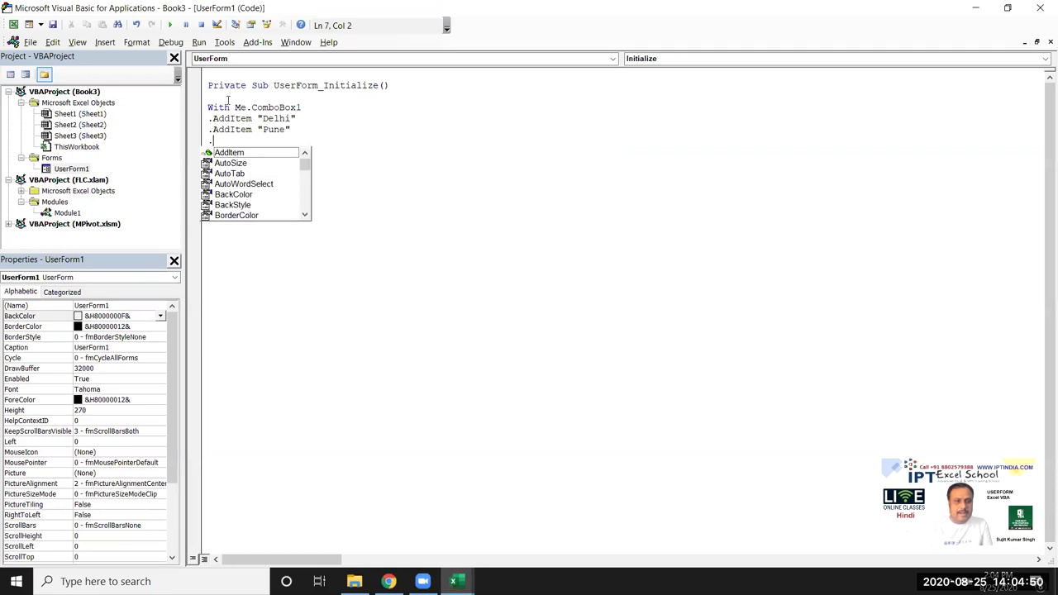
key("space")
type("\"Noi")
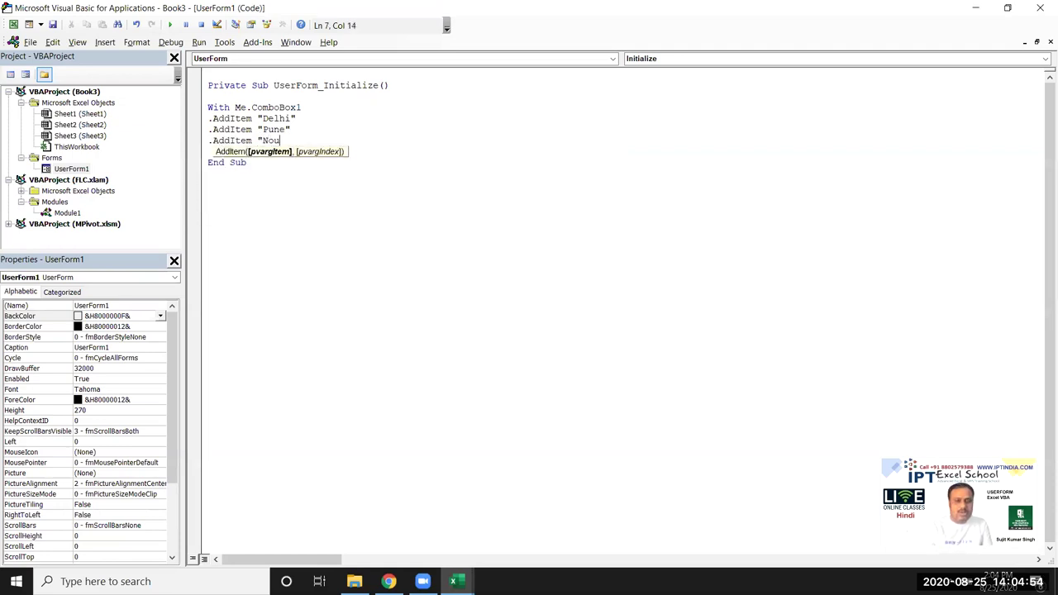
type("da")
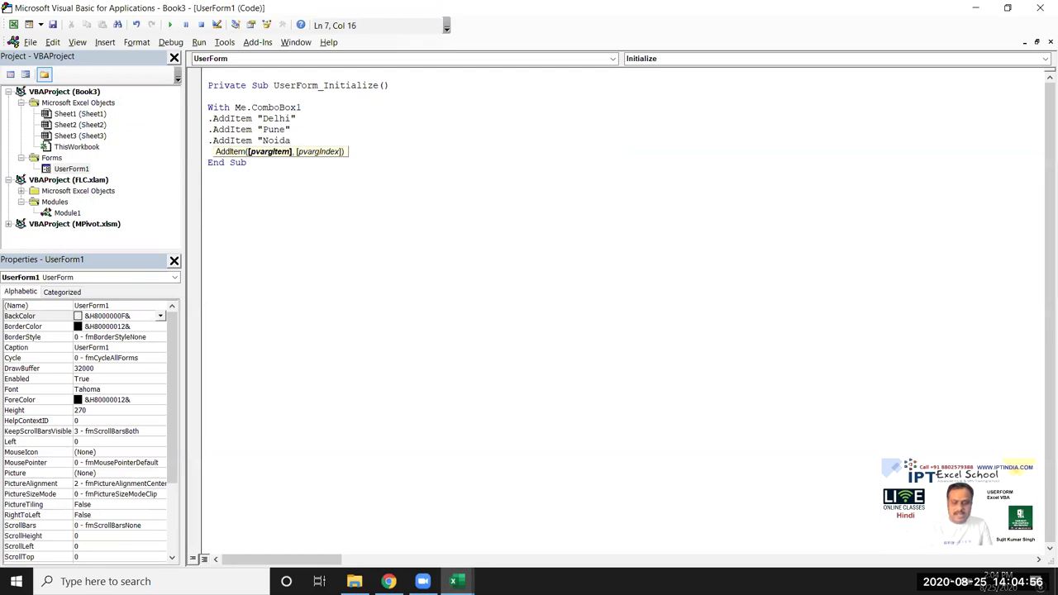
type("\"")
key("Return")
Step: Add Kanpur and Jaipur as .AddItem lines and close the block with End With
type(".ad")
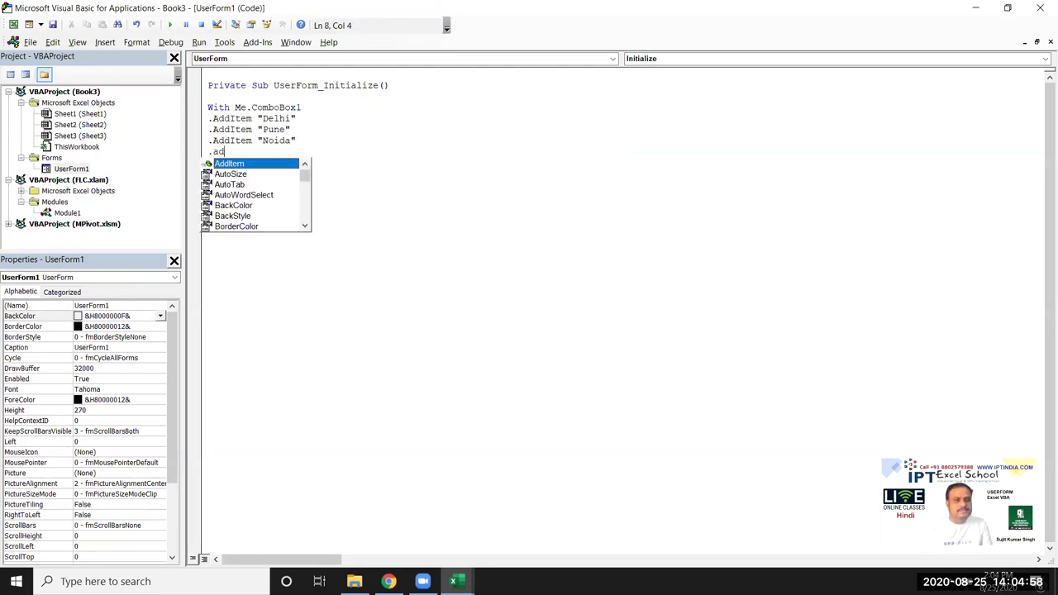
key("Tab")
type("\"")
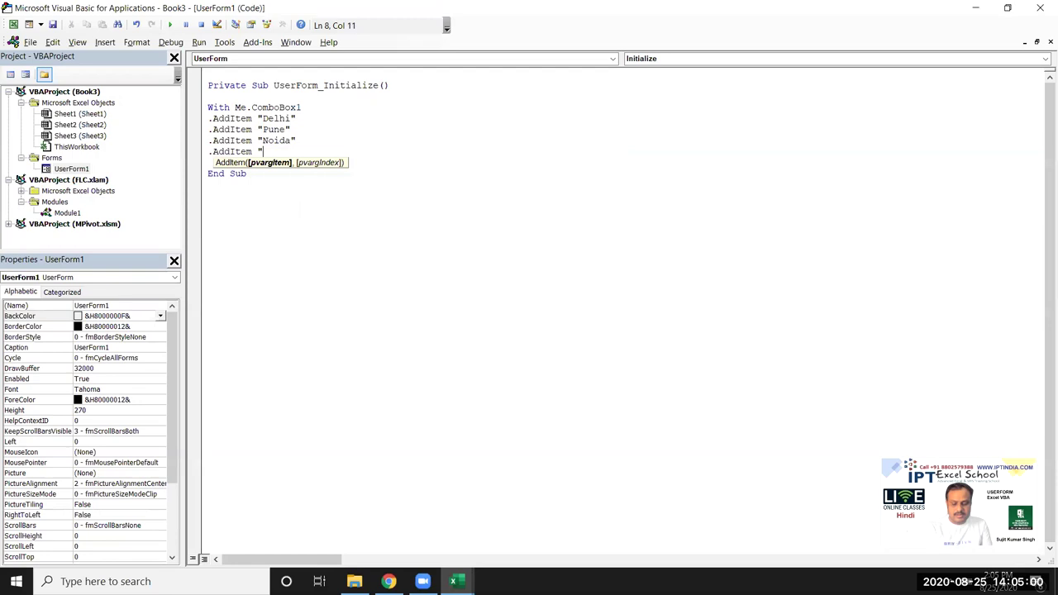
type("Kanpur")
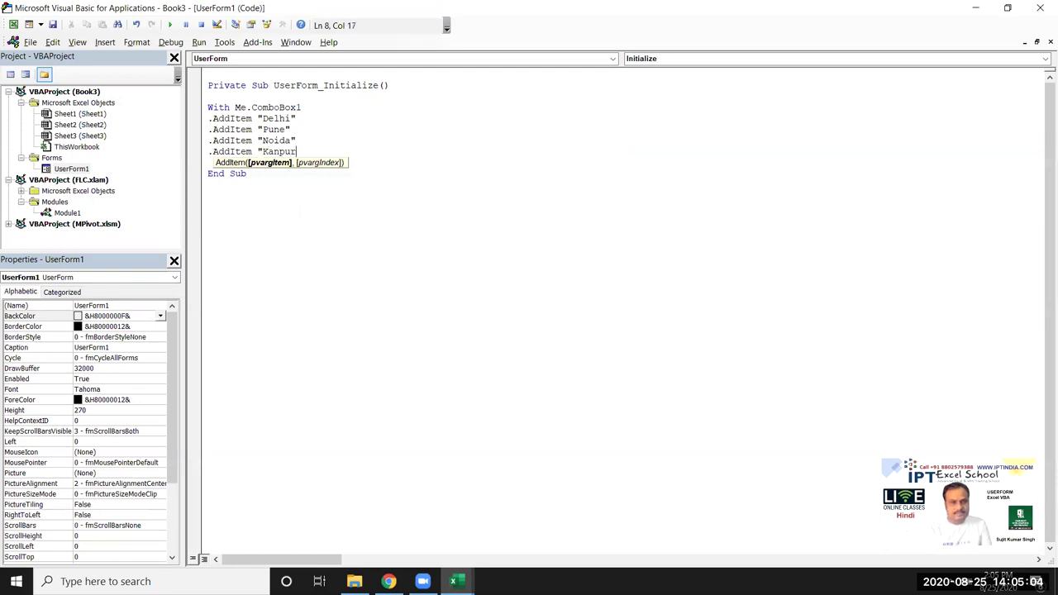
key("Return")
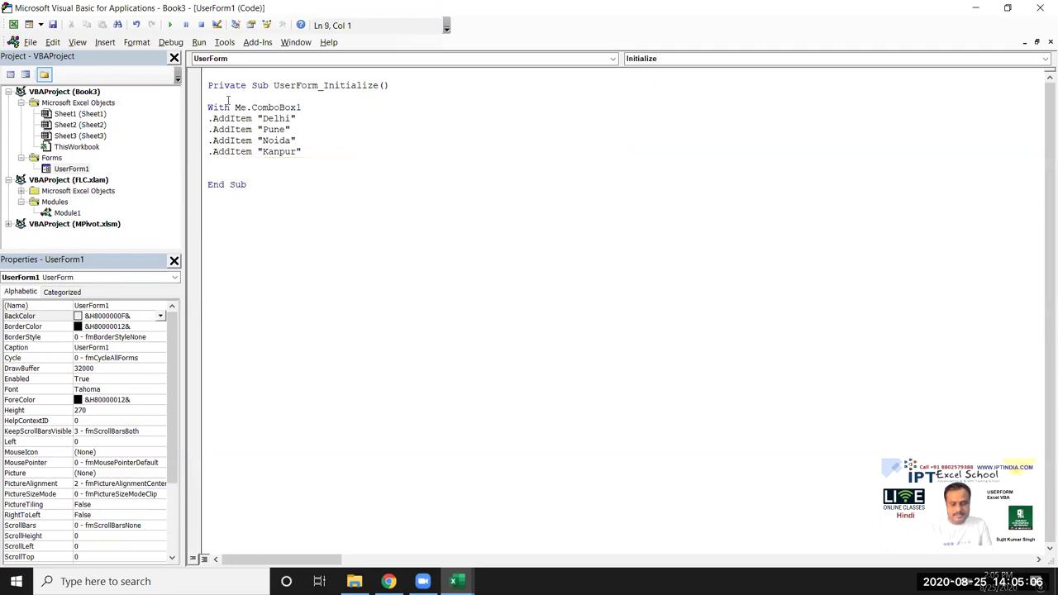
type(".a")
key("Tab")
type("\"")
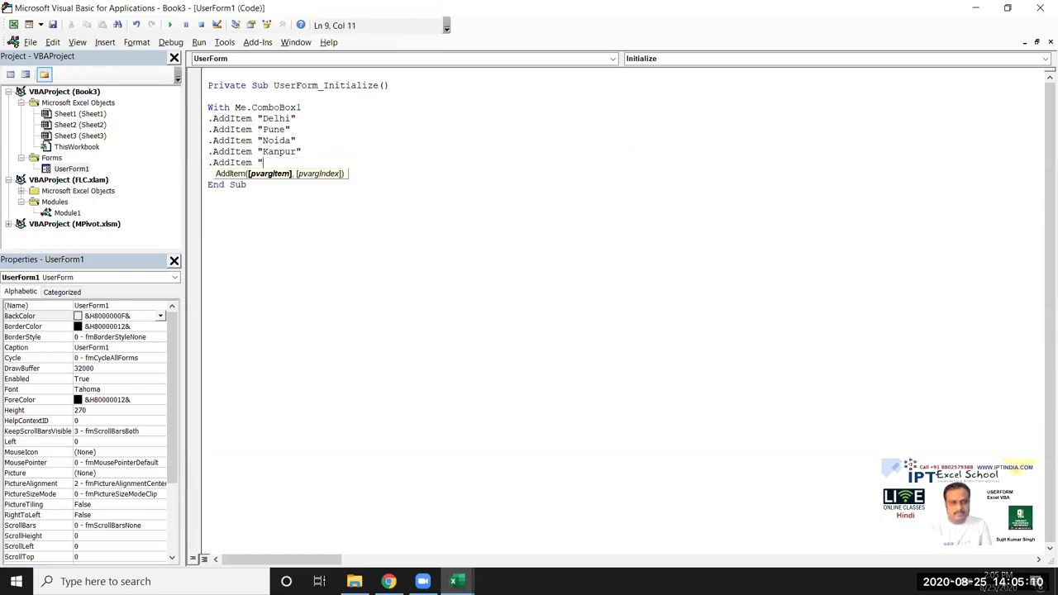
type("Jai")
type("pur")
type("\"")
key("Return")
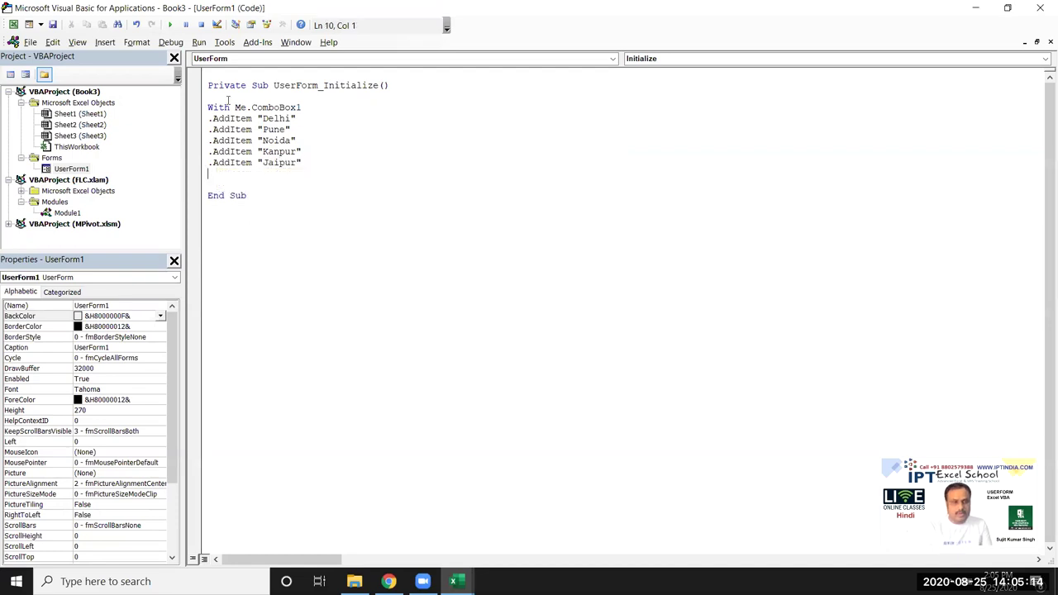
type("end with")
key("Return")
key("Return")
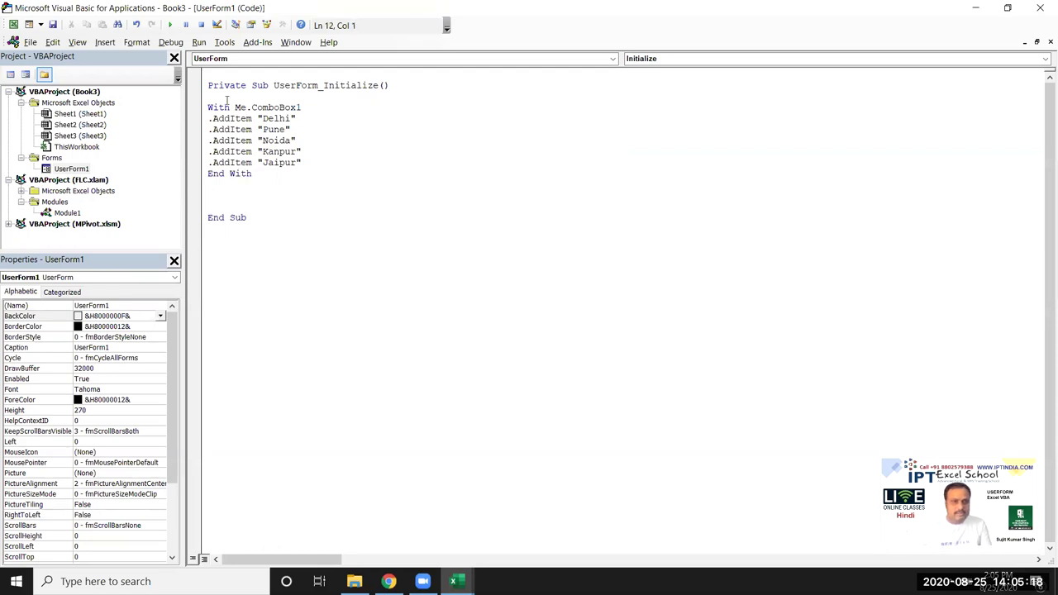
Step: Declare the id variable as Long at the top of UserForm_Initialize
left_click(216, 95)
type("dim ")
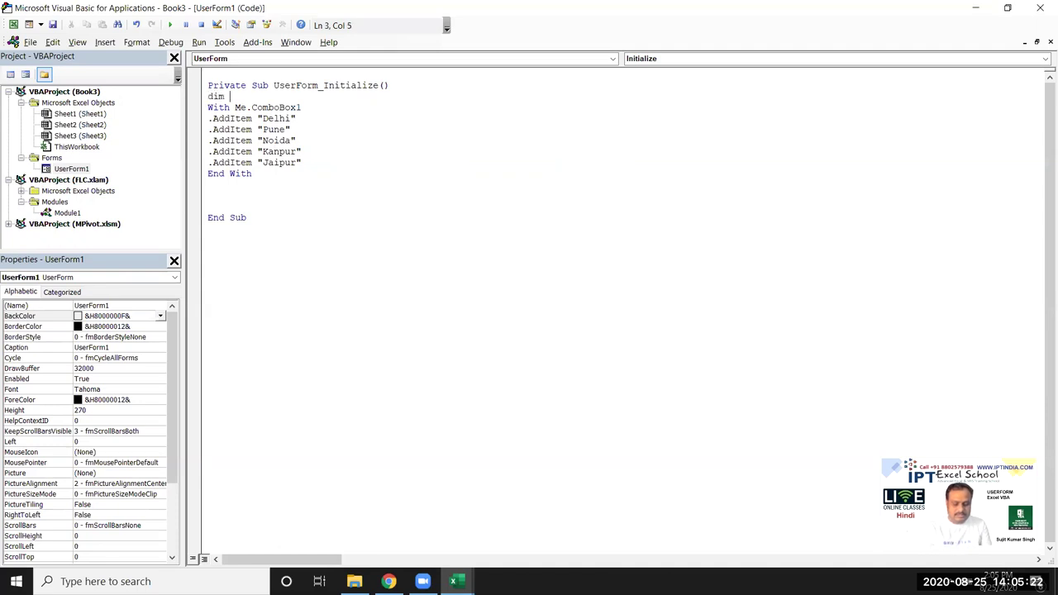
type("d as str")
key("Tab")
key("BackSpace")
key("BackSpace")
key("BackSpace")
key("BackSpace")
key("BackSpace")
key("BackSpace")
type("lo")
key("Down")
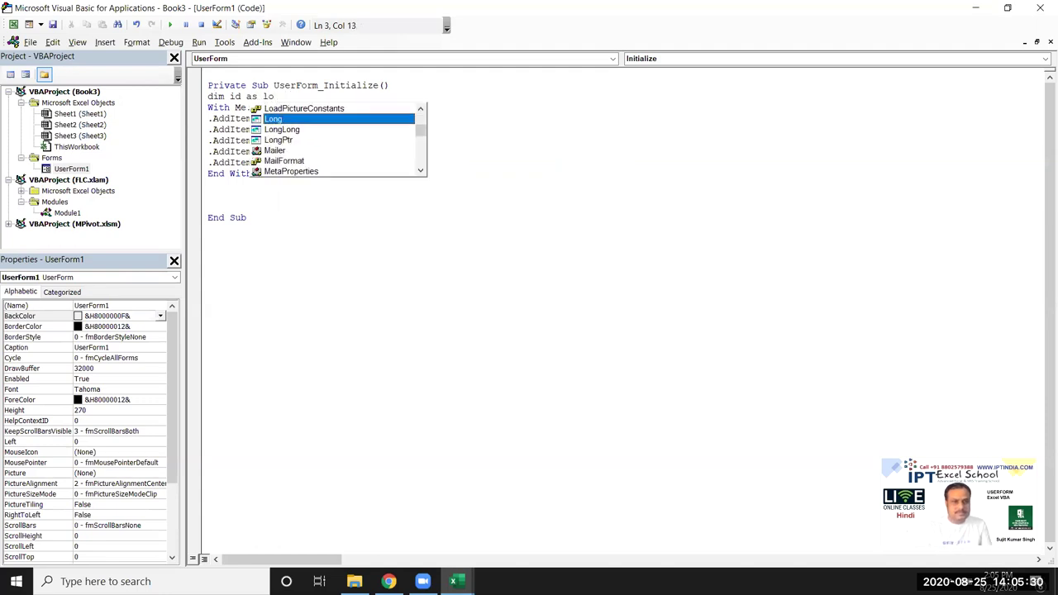
key("Tab")
Step: Below End With, set id to Application.WorksheetFunction.CountA(Range("A:A"))
left_click(225, 193)
type("id=")
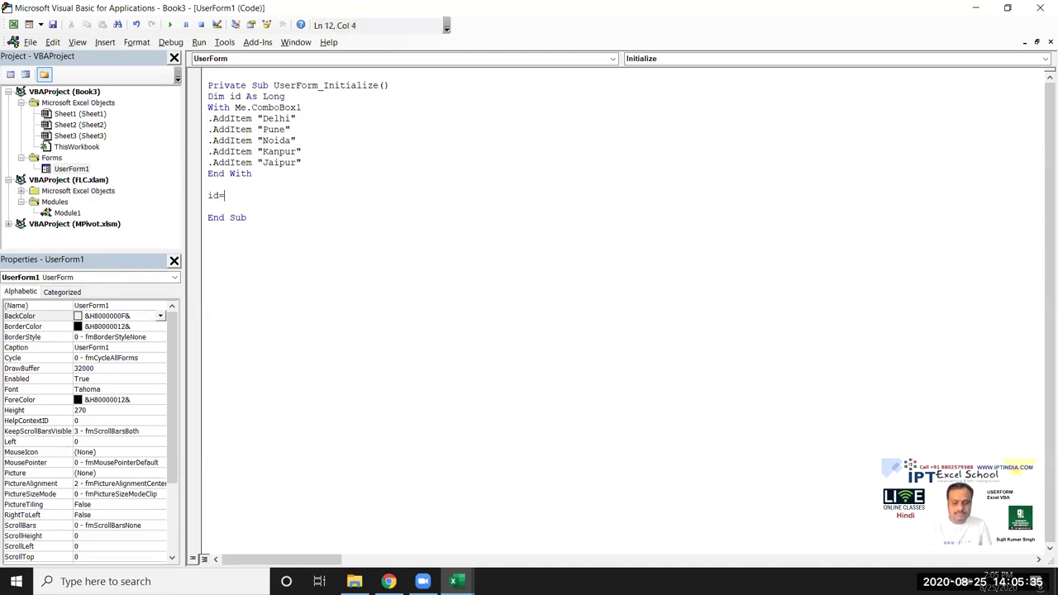
type("aa")
type("pplicat")
type("on.wo")
key("Down")
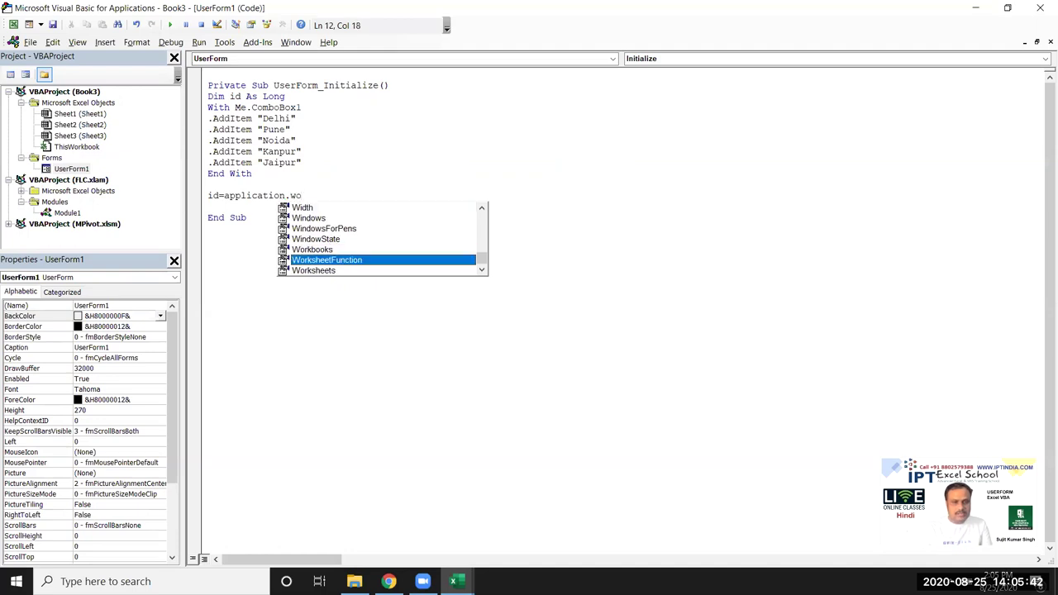
key("Tab")
type(".")
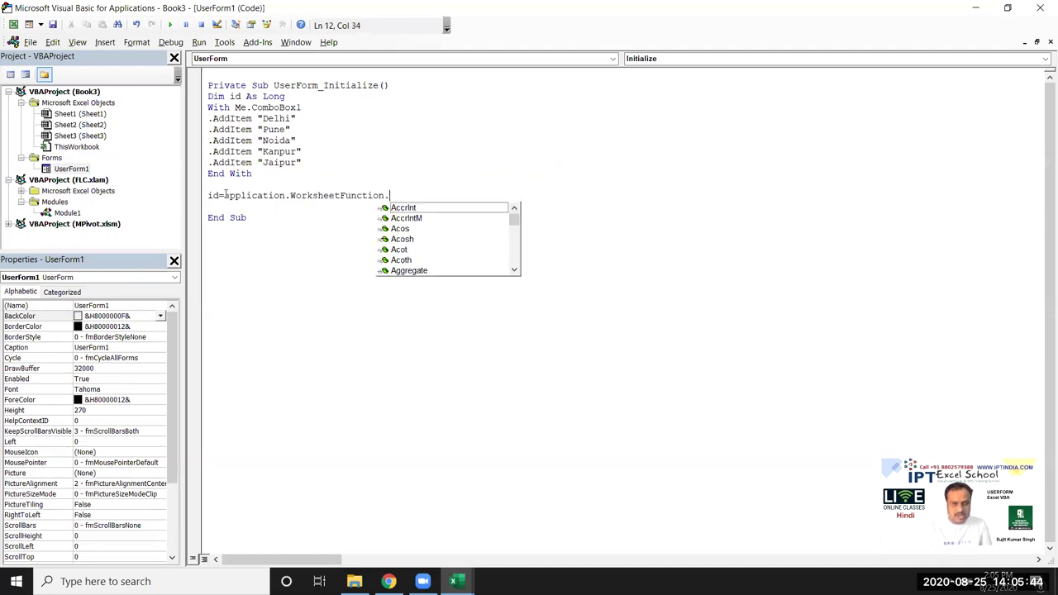
type("cou")
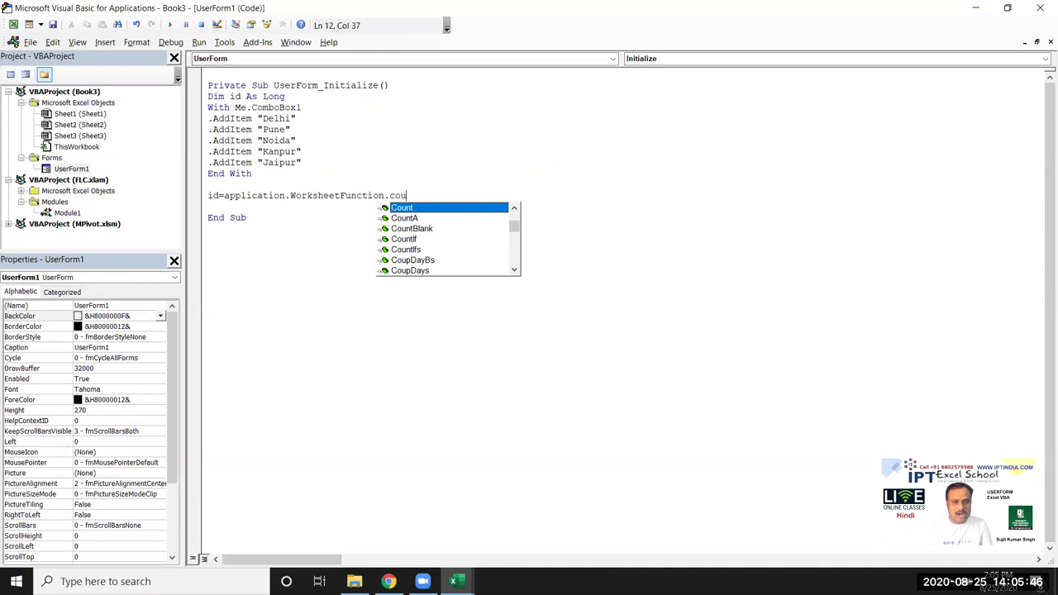
key("Down")
key("Tab")
type("(")
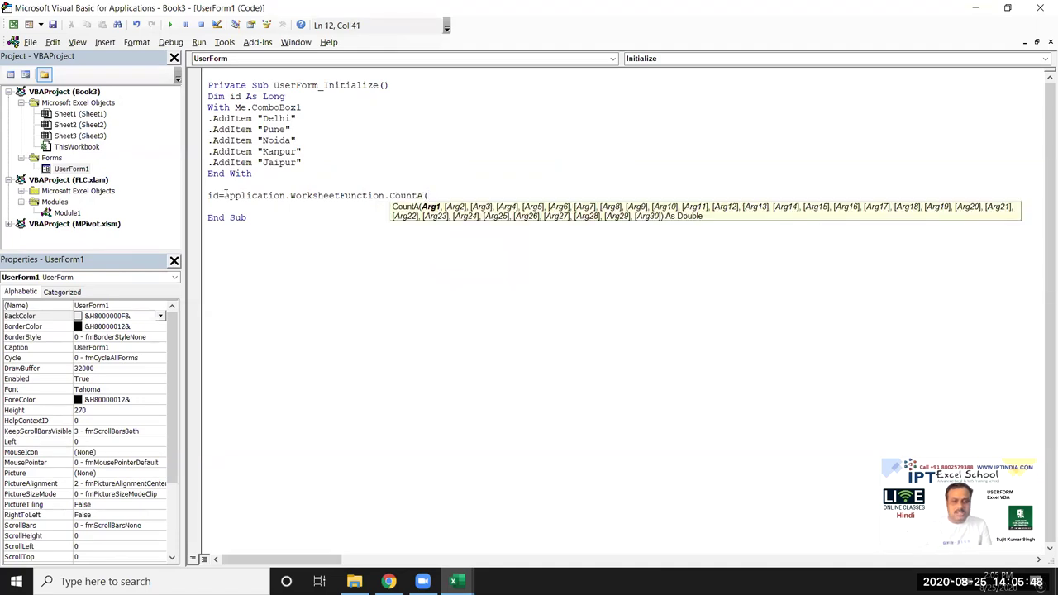
type("sheets(")
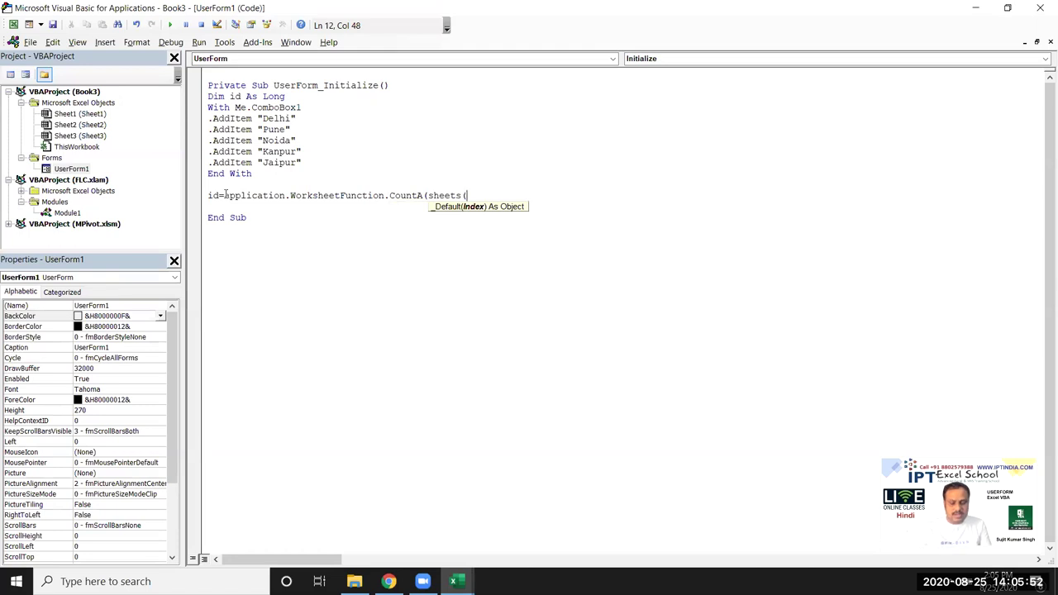
key("BackSpace")
key("BackSpace")
key("BackSpace")
key("BackSpace")
type("range")
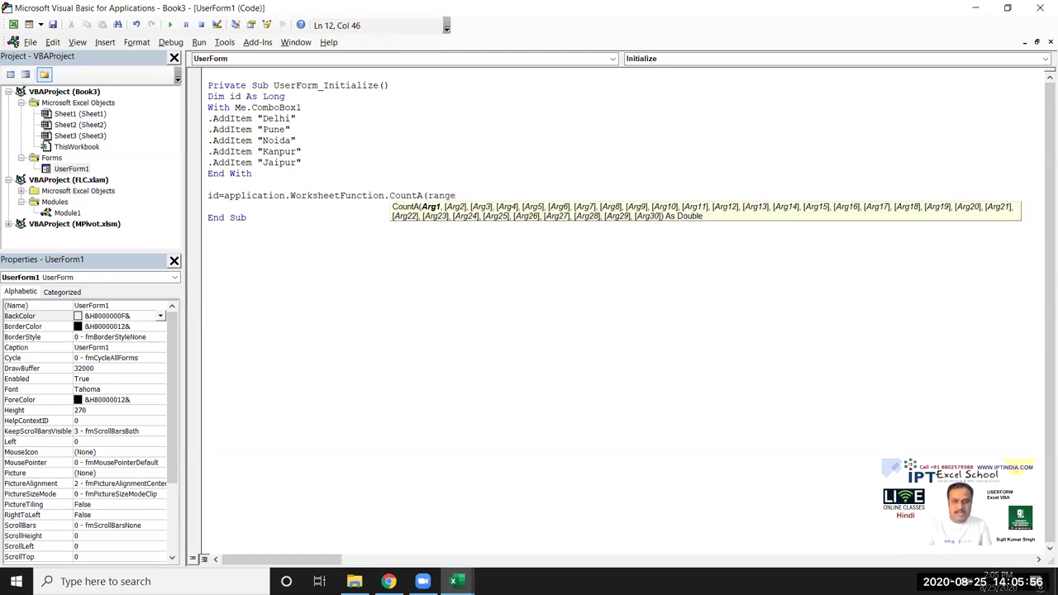
type("(\"A:A\"")
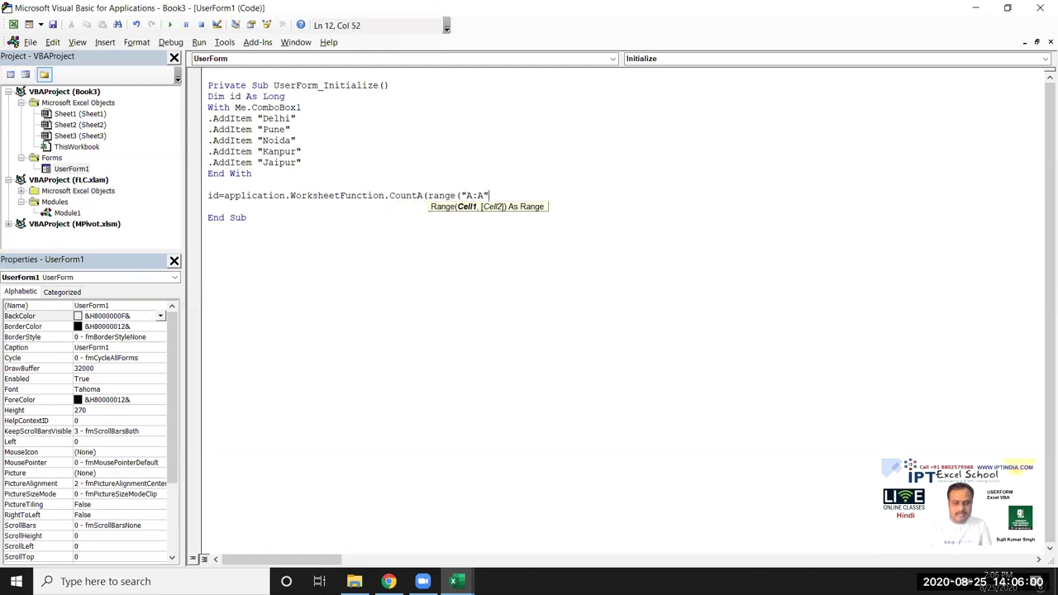
type("))")
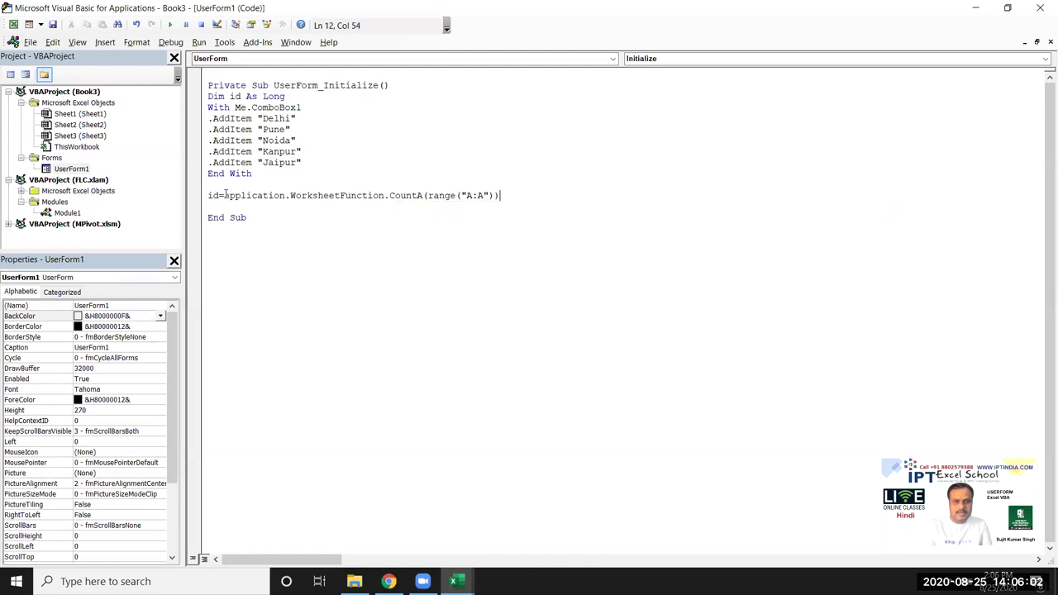
key("Return")
Step: Set Me.TextBox1.Value to id + 1 and Me.TextBox2.Value to Date
key("Return")
type("me.te")
key("Tab")
type(".va")
key("Tab")
type("= id + 1")
key("Return")
type("me.te")
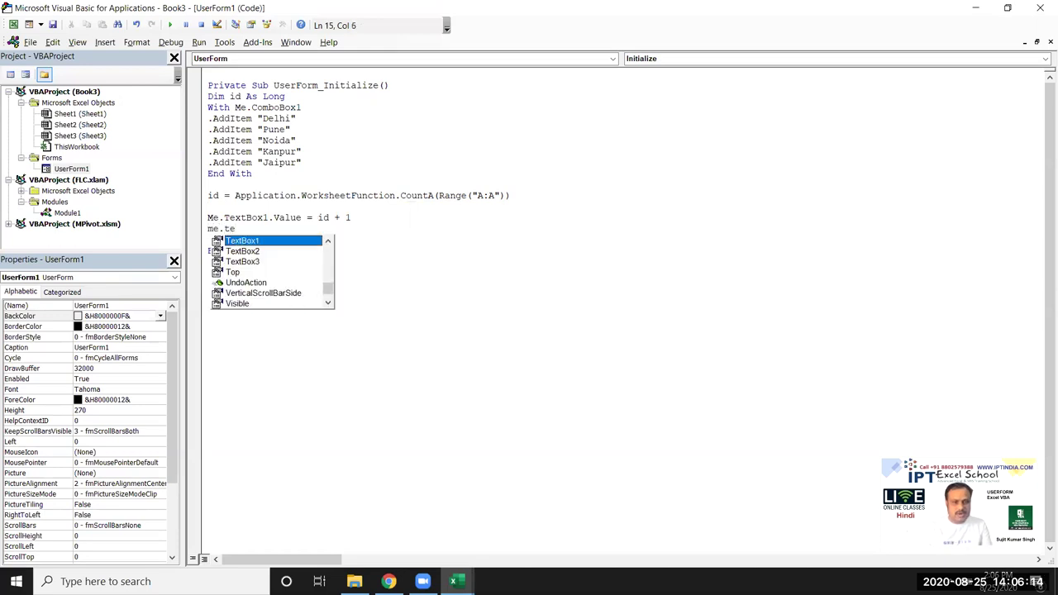
key("Down")
key("Tab")
type(".v")
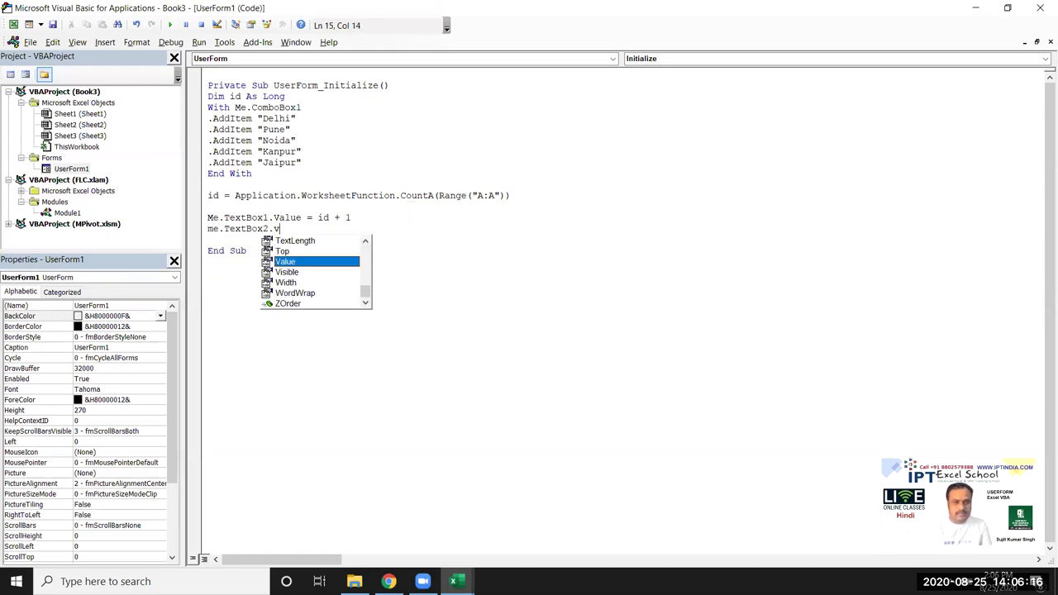
key("Tab")
type("=")
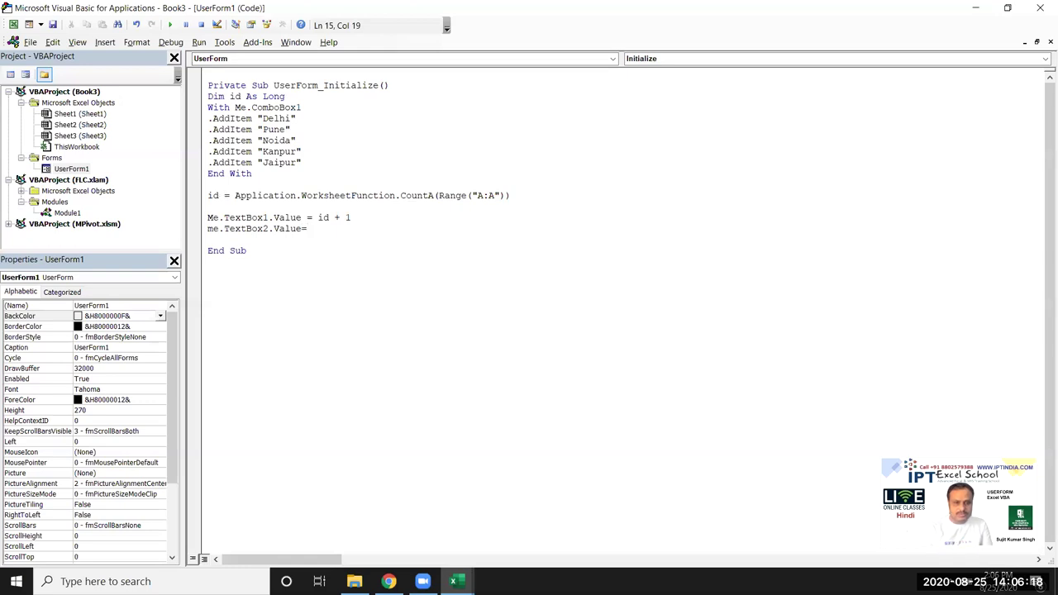
type("date")
key("Return")
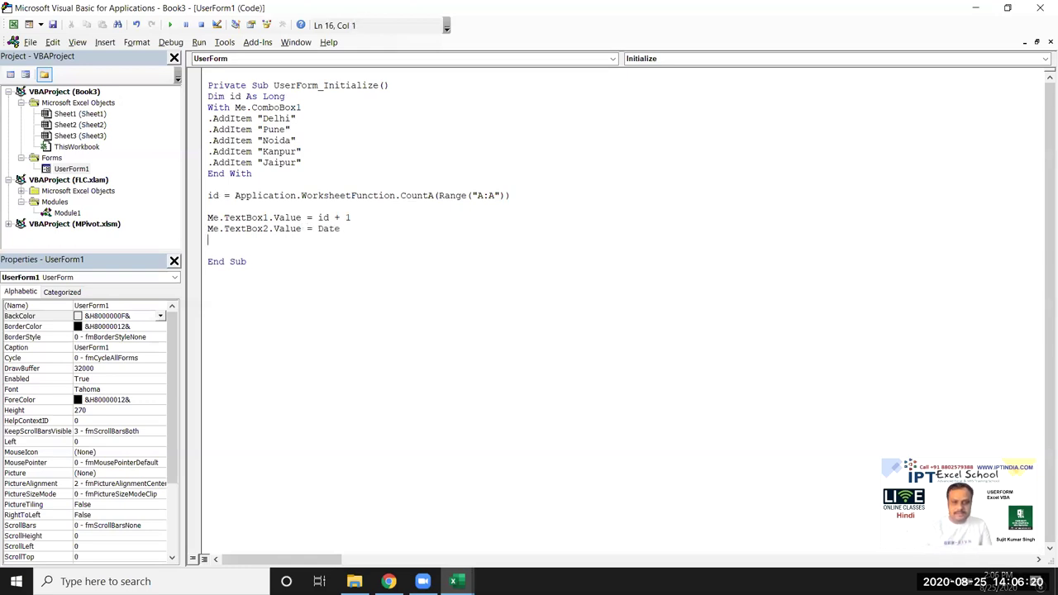
Step: Run the form, open and close the Select City list, then close the form
left_click(170, 24)
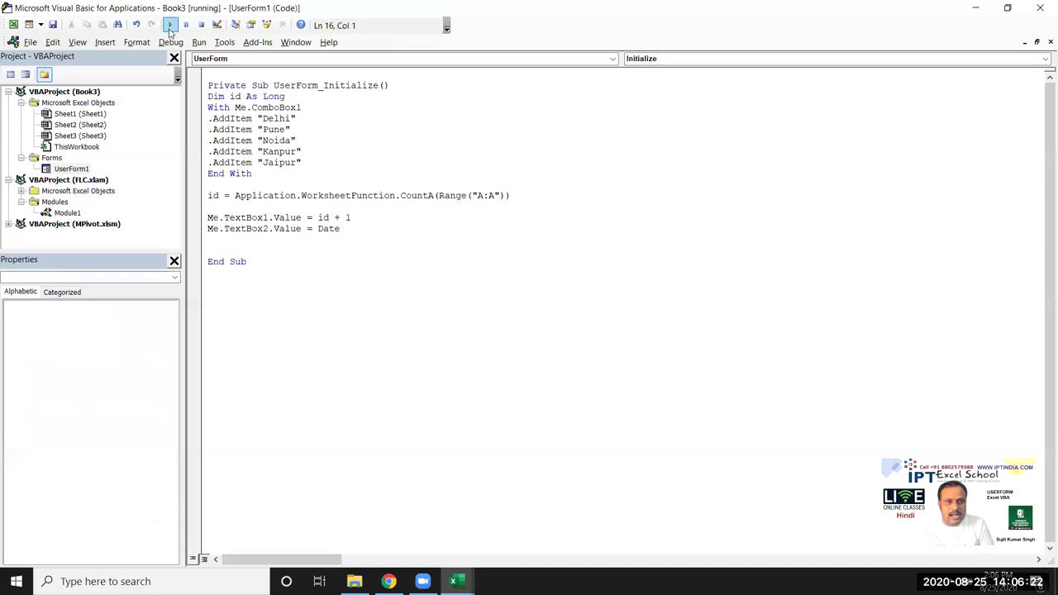
left_click(688, 272)
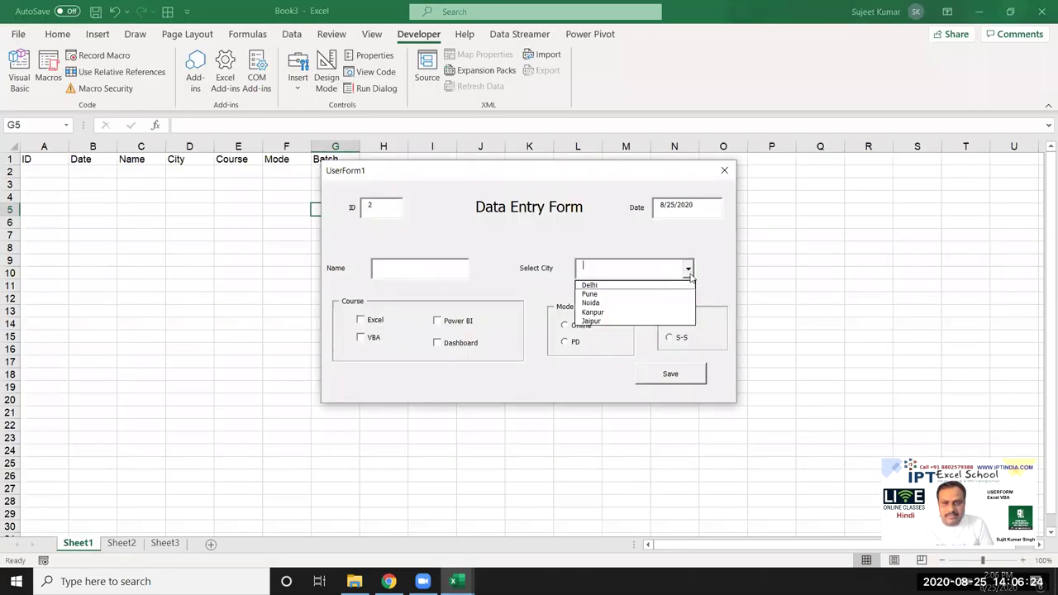
left_click(687, 271)
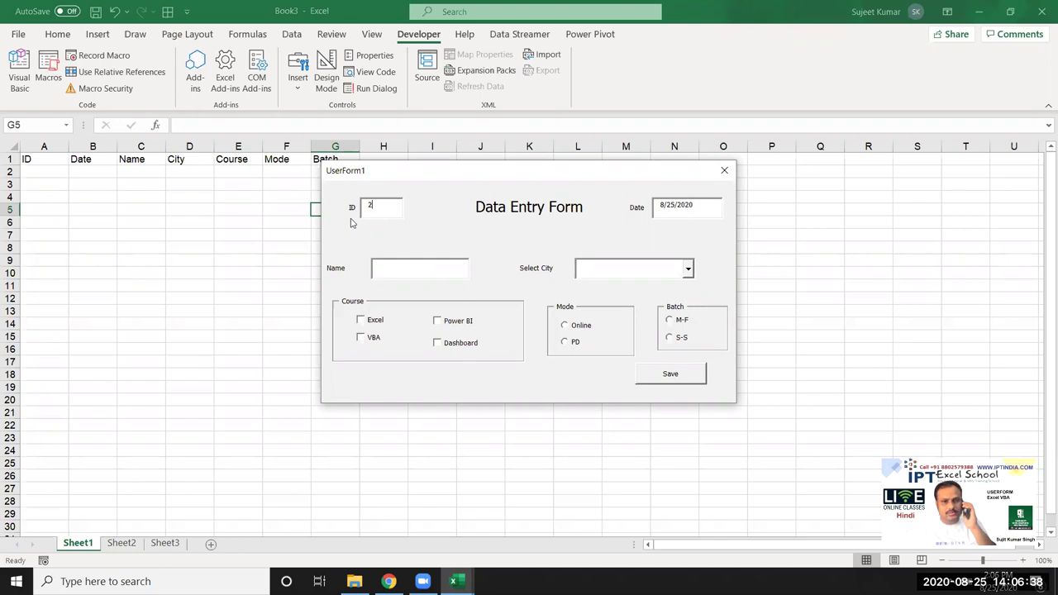
left_click(722, 174)
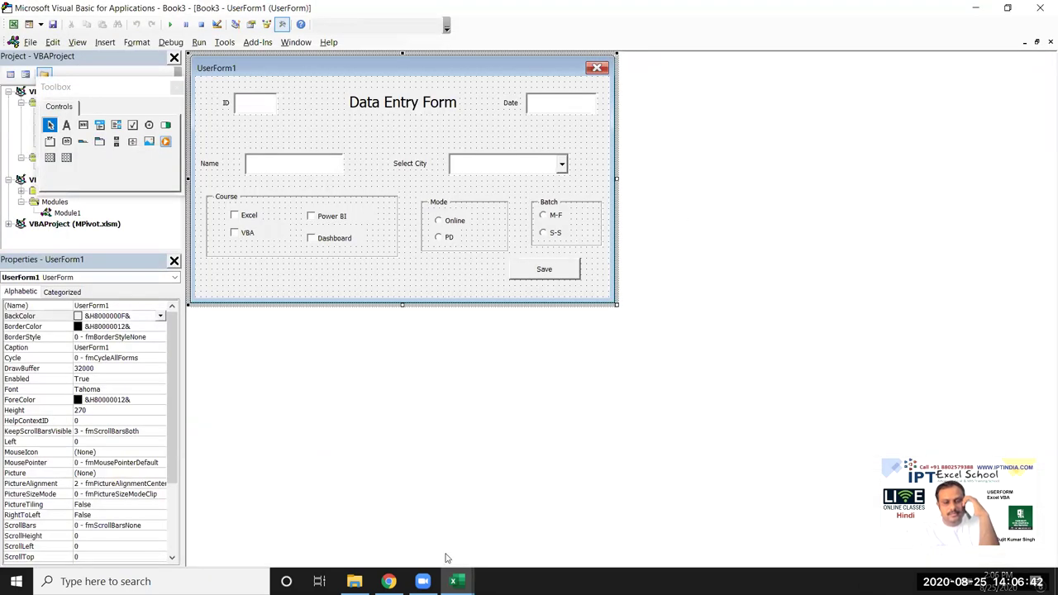
Step: Switch to the empty Book3 workbook through the taskbar previews
left_click(453, 582)
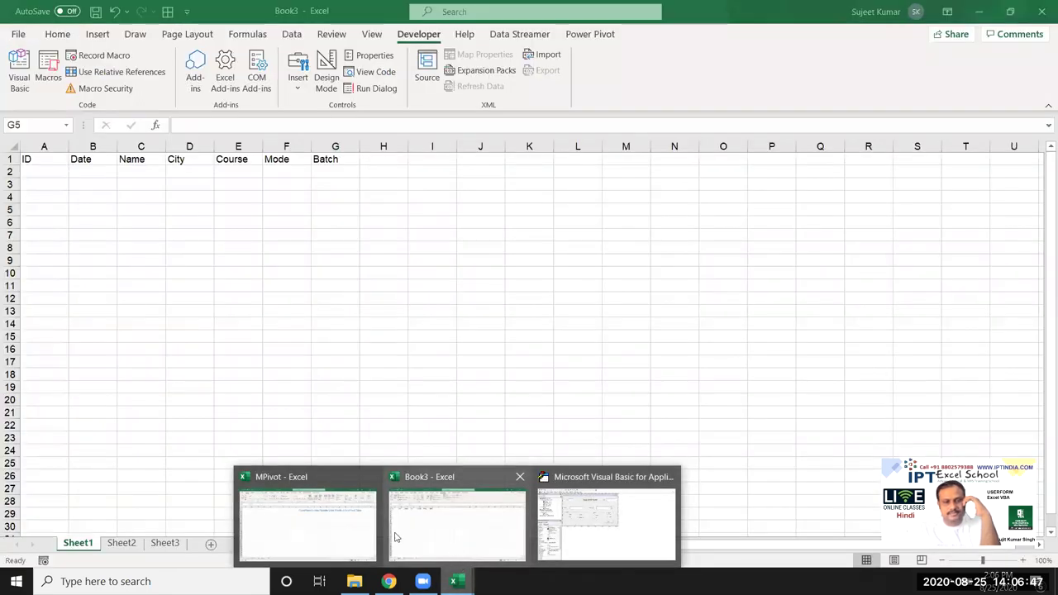
mouse_move(361, 526)
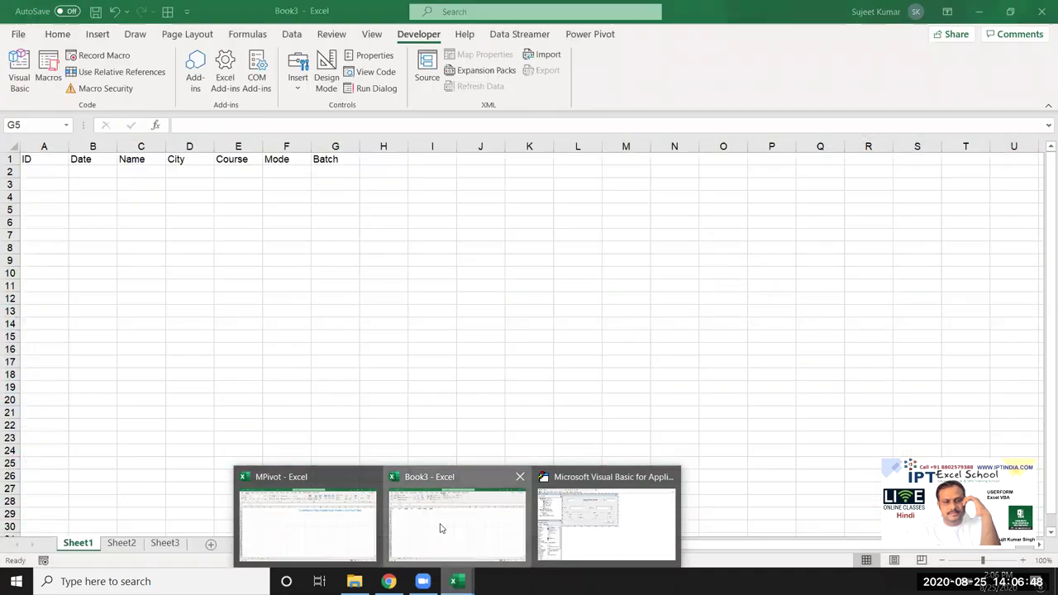
left_click(439, 524)
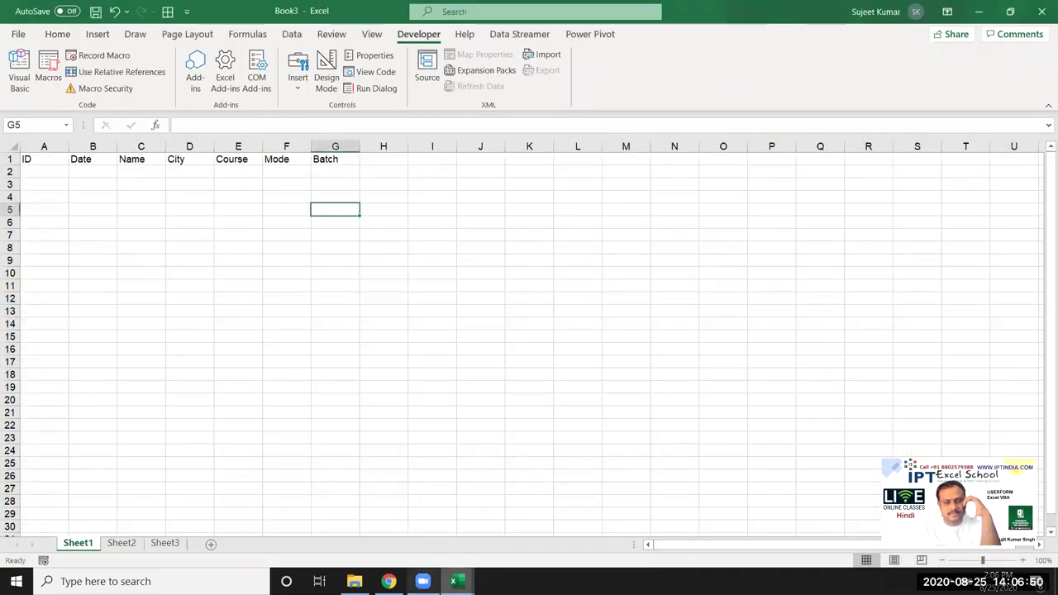
Step: Return to the VBA editor and bring up UserForm1's code with F7
left_click(453, 581)
mouse_move(588, 543)
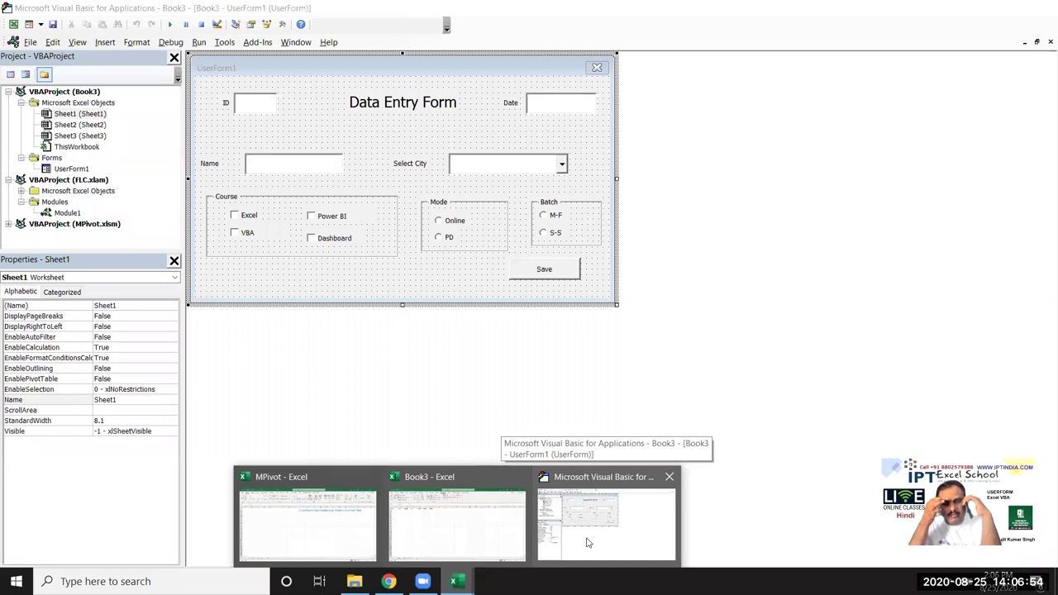
left_click(587, 543)
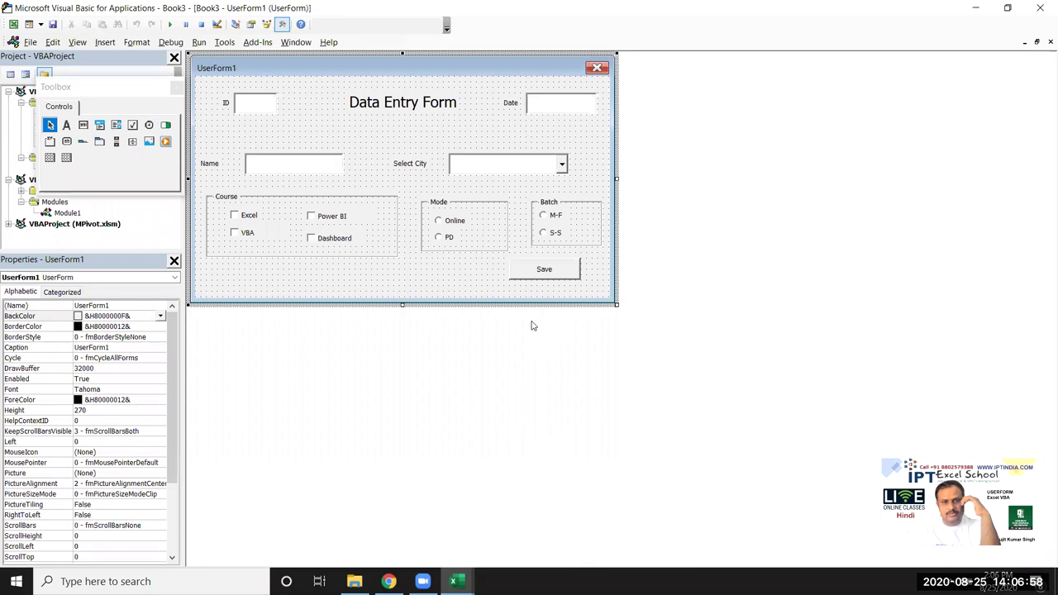
key("F7")
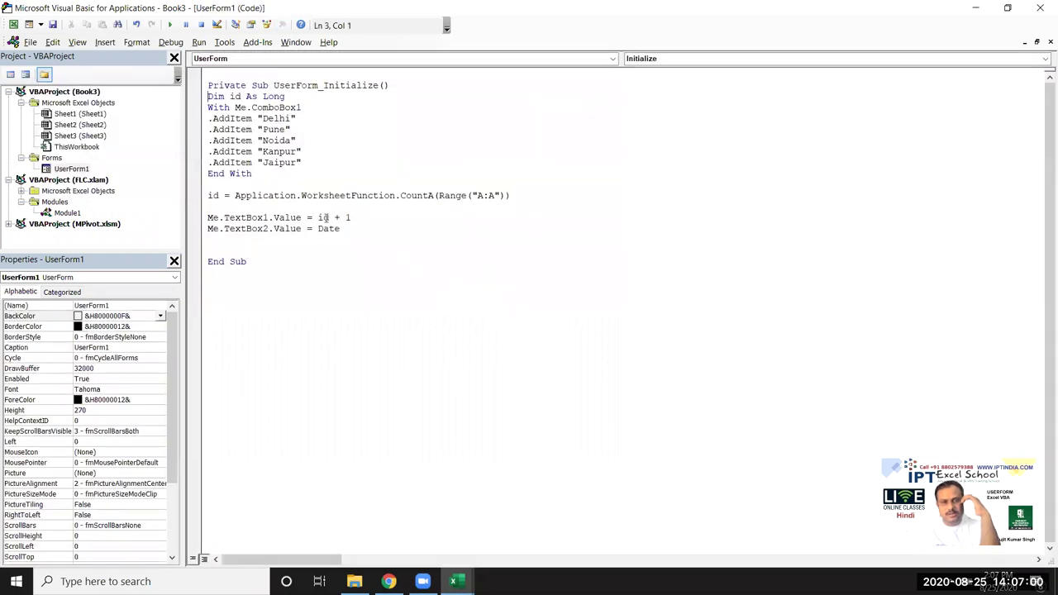
Step: Change the ID line to id + 1 - 1 and test-run the form to confirm ID 1
left_click(354, 217)
type("-1")
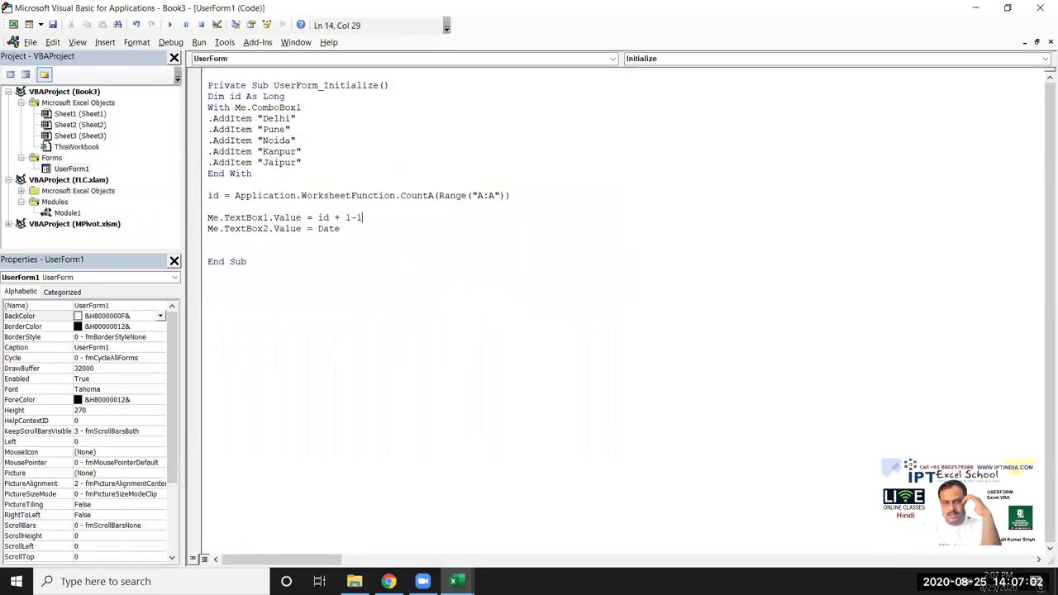
left_click(325, 266)
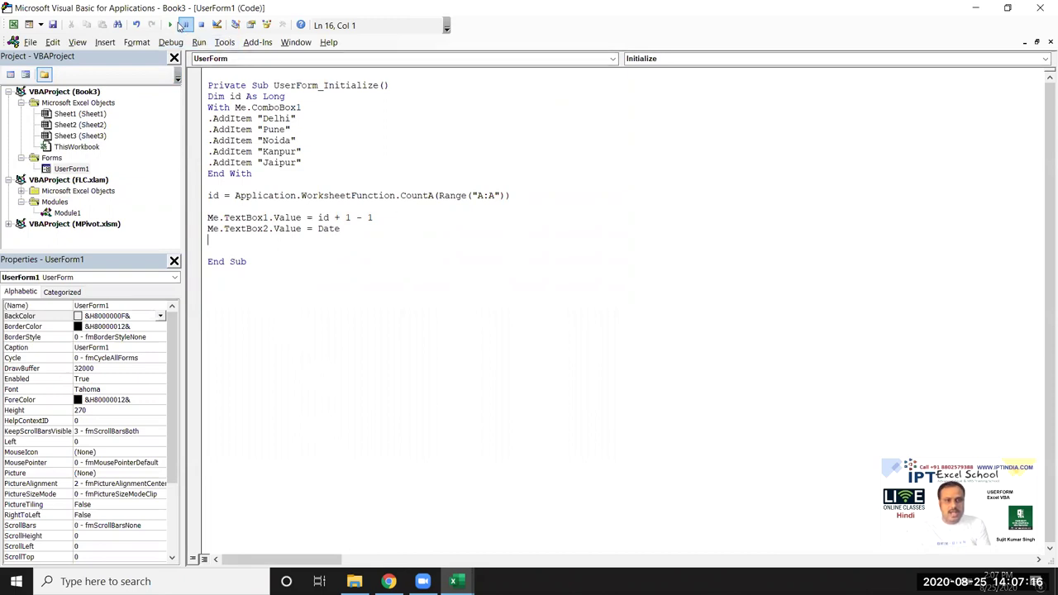
left_click(174, 24)
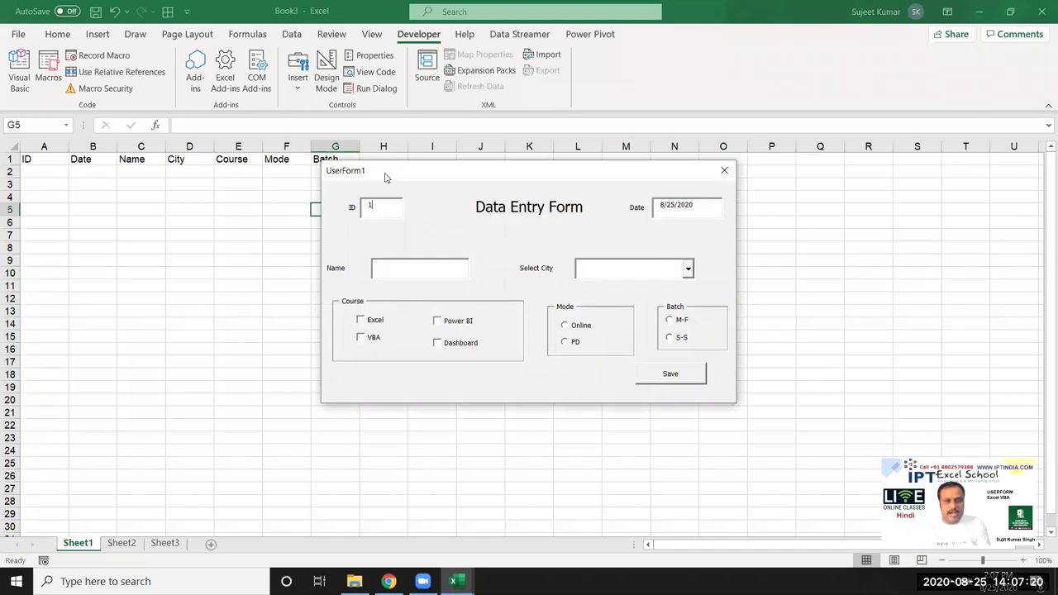
left_click_drag(494, 175, 447, 214)
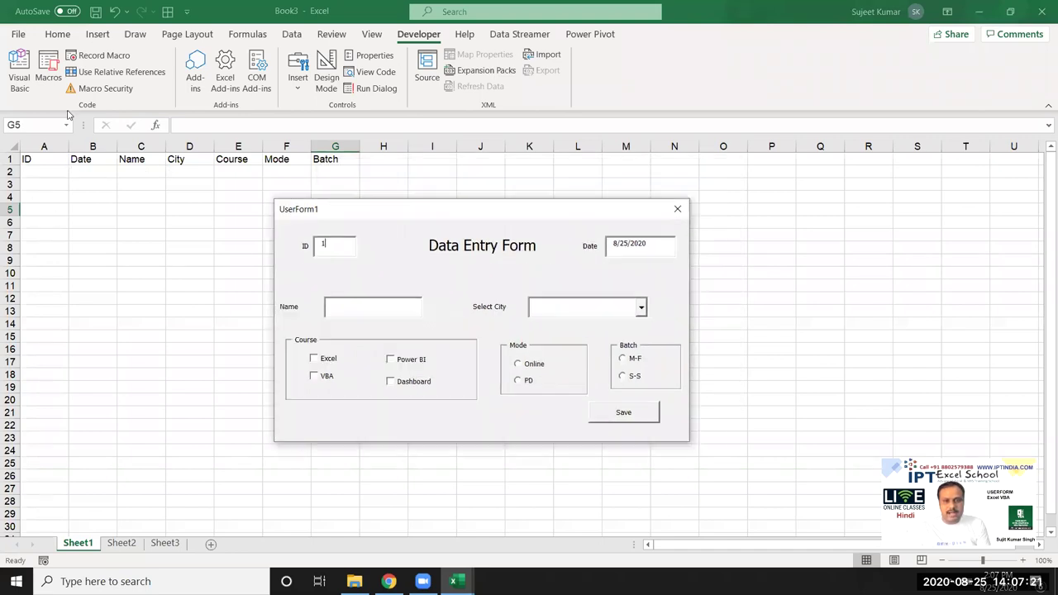
left_click(678, 209)
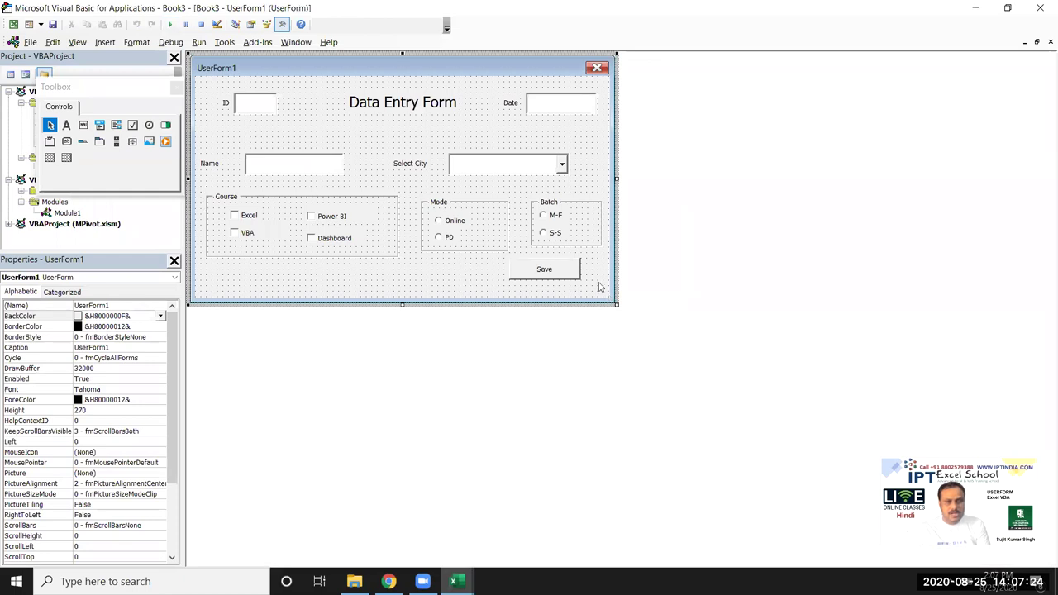
left_click(552, 272)
Step: Open the Save button's click code and add a blank line for new code
double_click(551, 273)
left_click(231, 294)
key("Return")
left_click(208, 294)
Step: Write Range("A65000").End(xlUp).Offset(1, 0).Value = Me.TextBox1.Value
type("range")
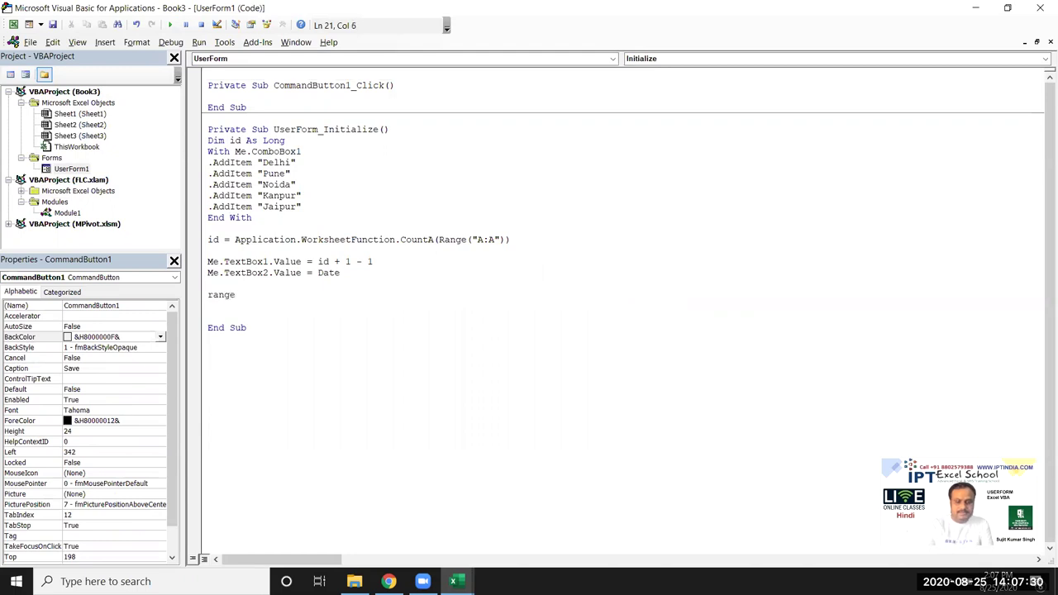
type("(\"A65000")
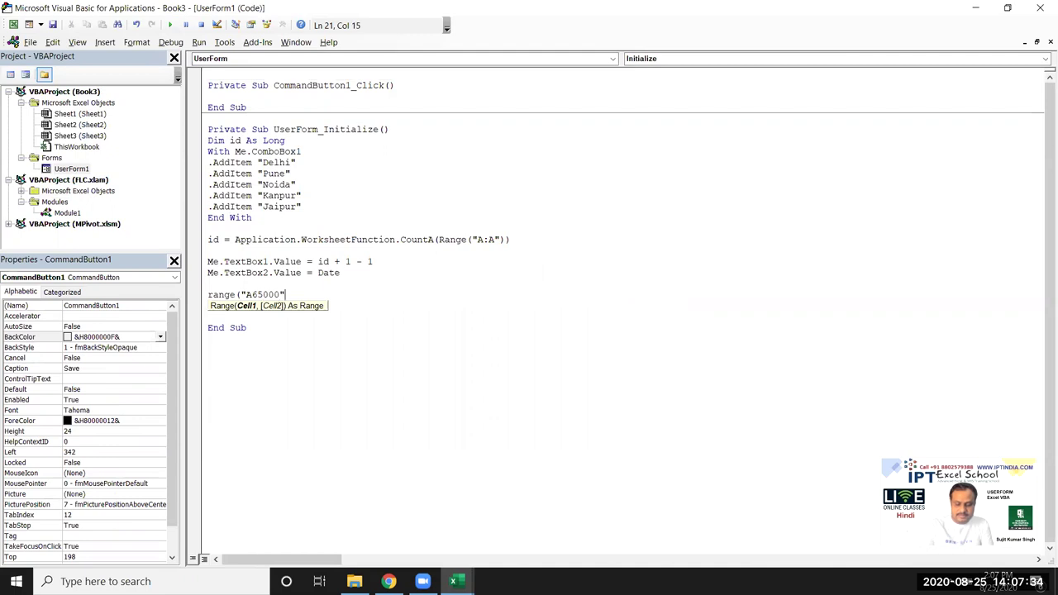
type(").en")
key("Tab")
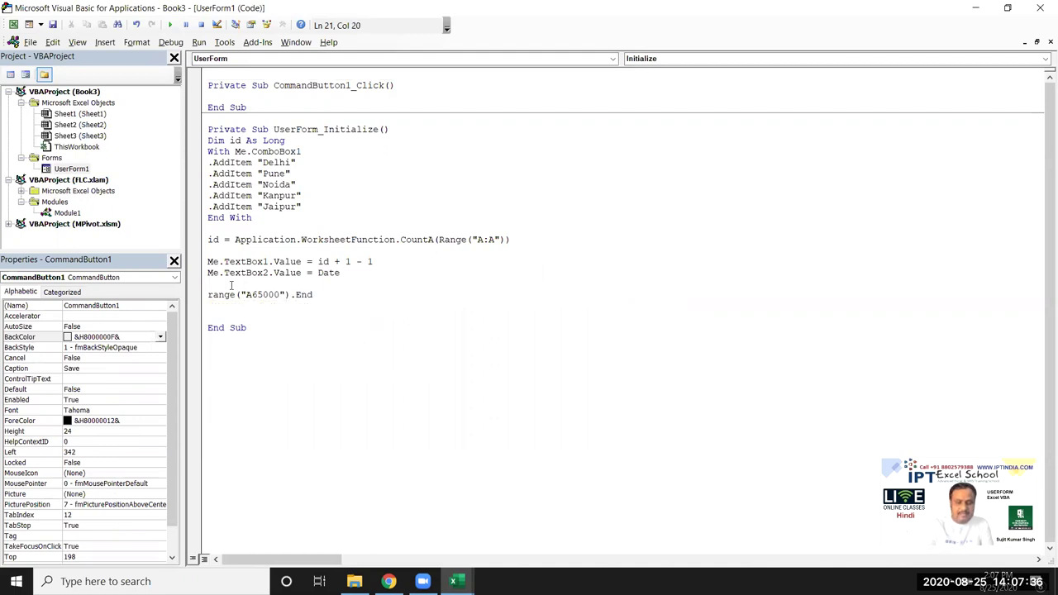
type("(")
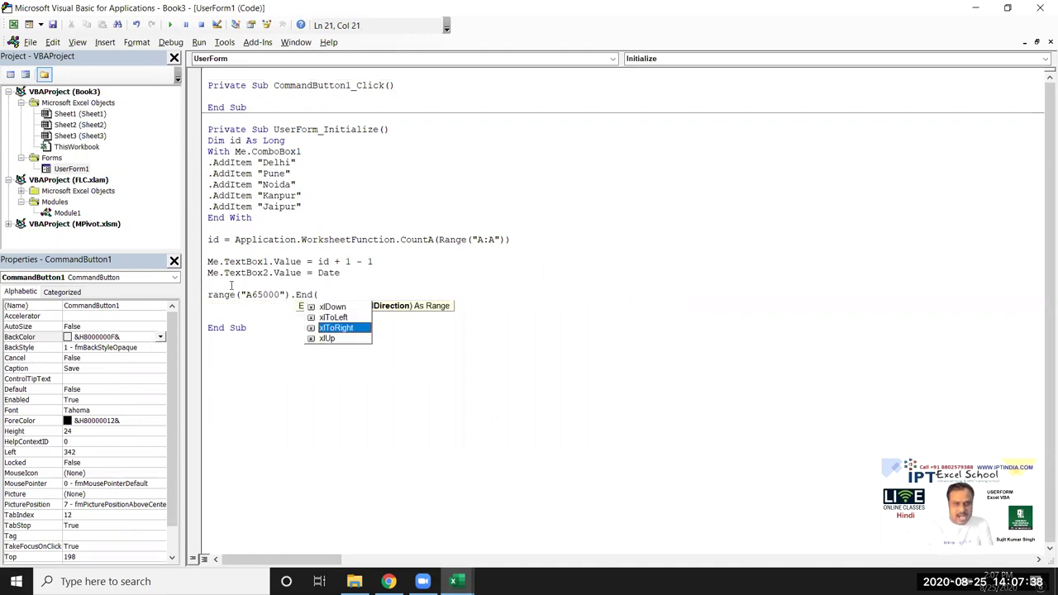
key("Down")
key("Tab")
type(").of")
key("Tab")
type("(1,0")
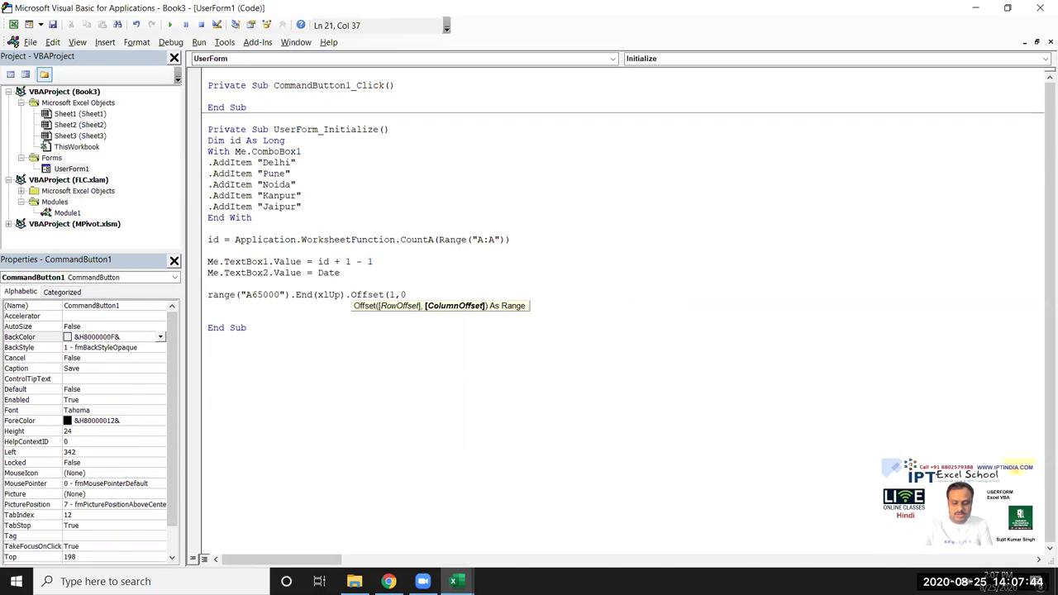
type(").v")
key("Down")
key("Tab")
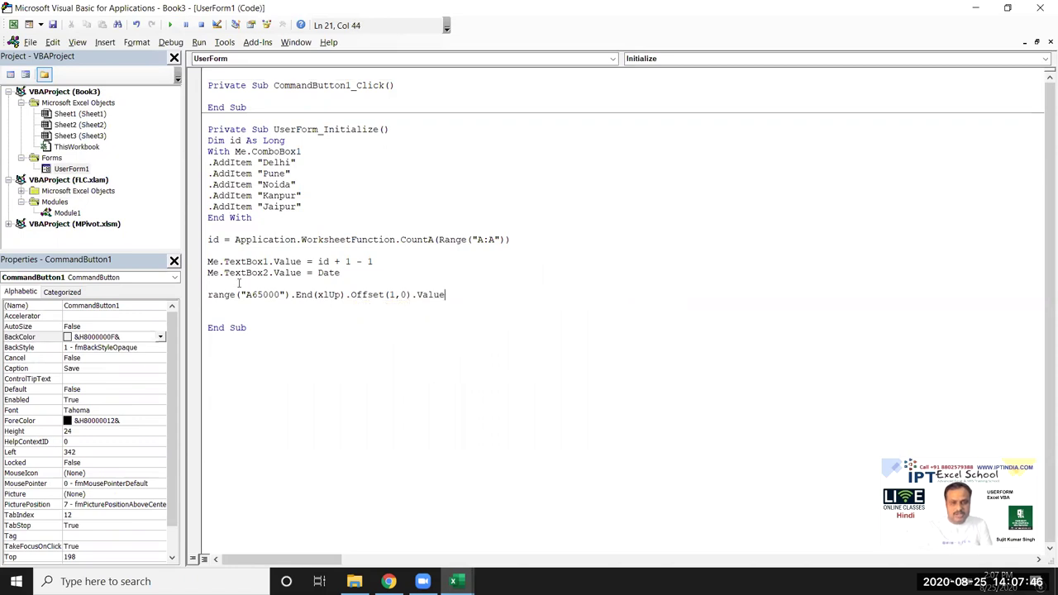
type("=me.te")
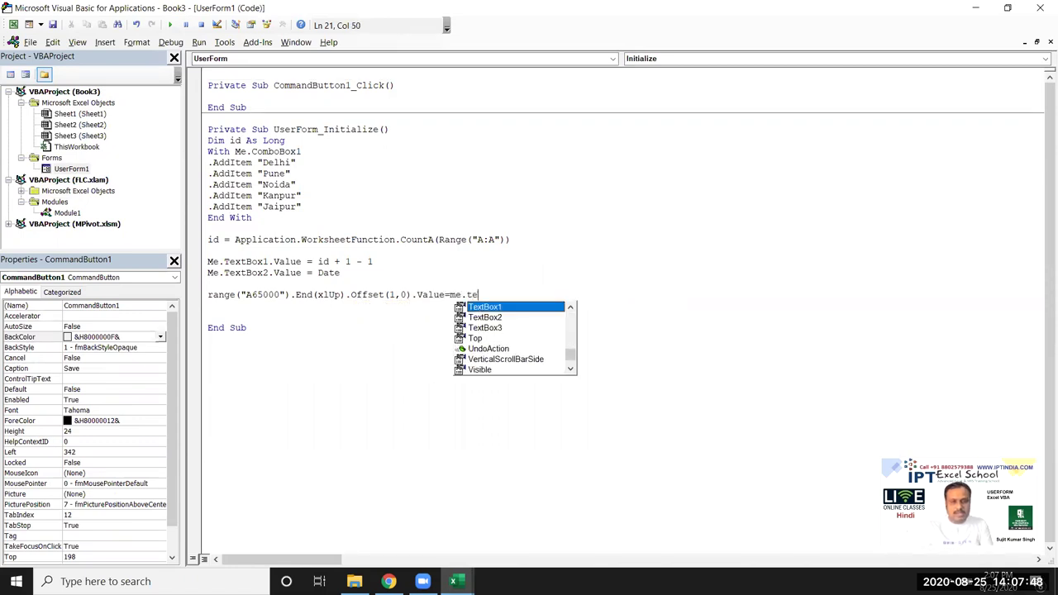
key("Tab")
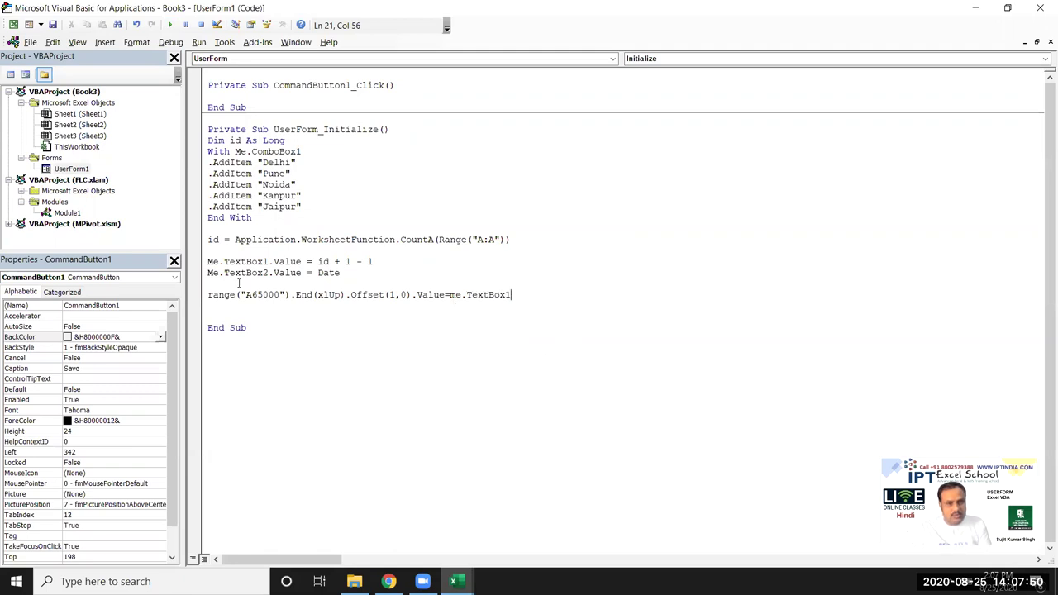
type(".v")
key("Tab")
key("Return")
Step: Duplicate the Range line and make it write TextBox2 at Offset(0, 1)
key("Up")
key("shift+Down")
key("ctrl+c")
key("ctrl+v")
key("ctrl+v")
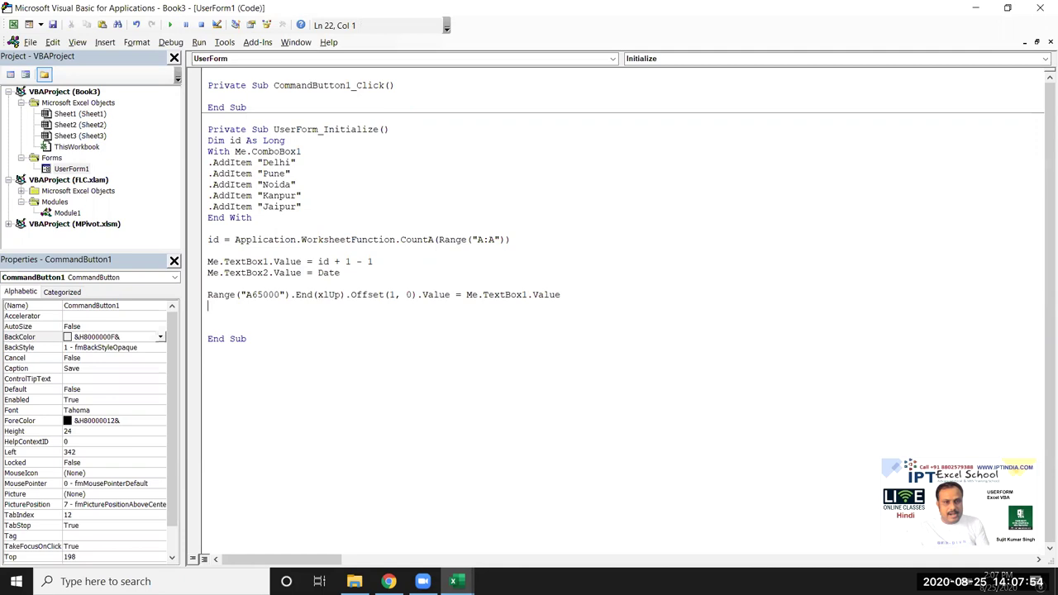
left_click(395, 306)
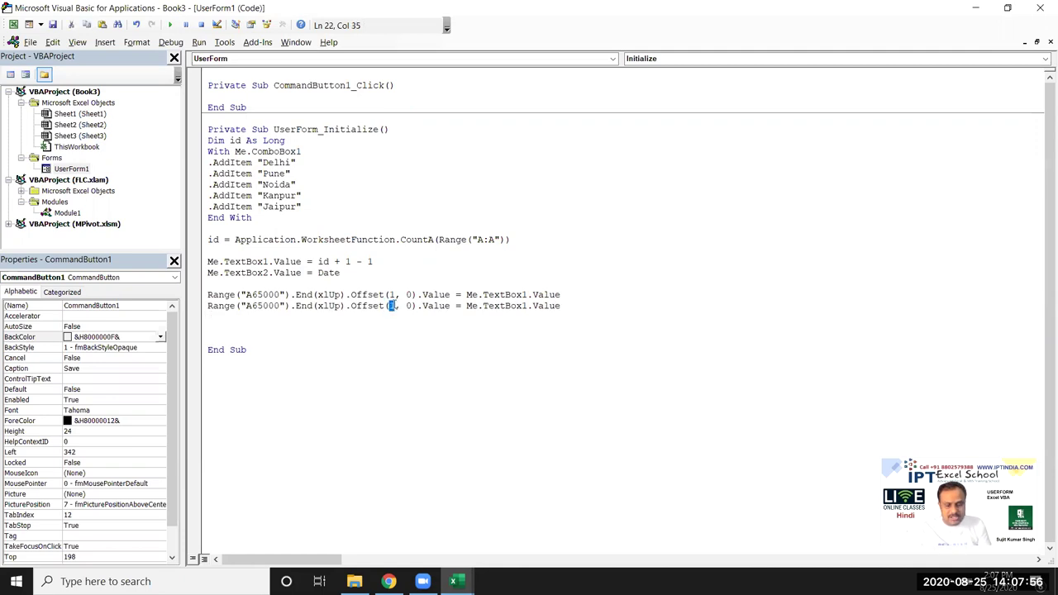
key("Delete")
type("1")
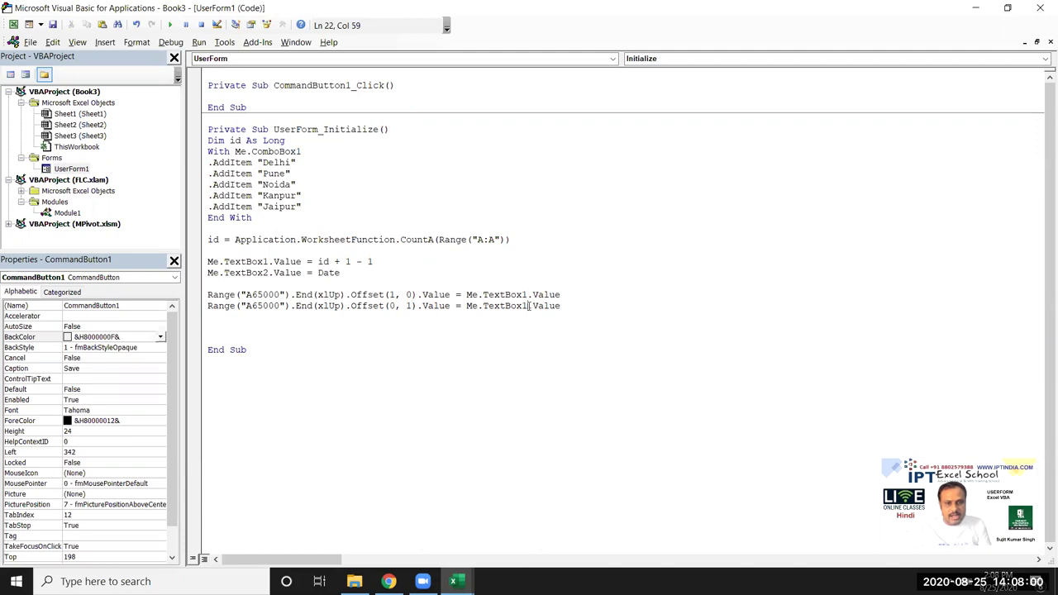
key("BackSpace")
type("2")
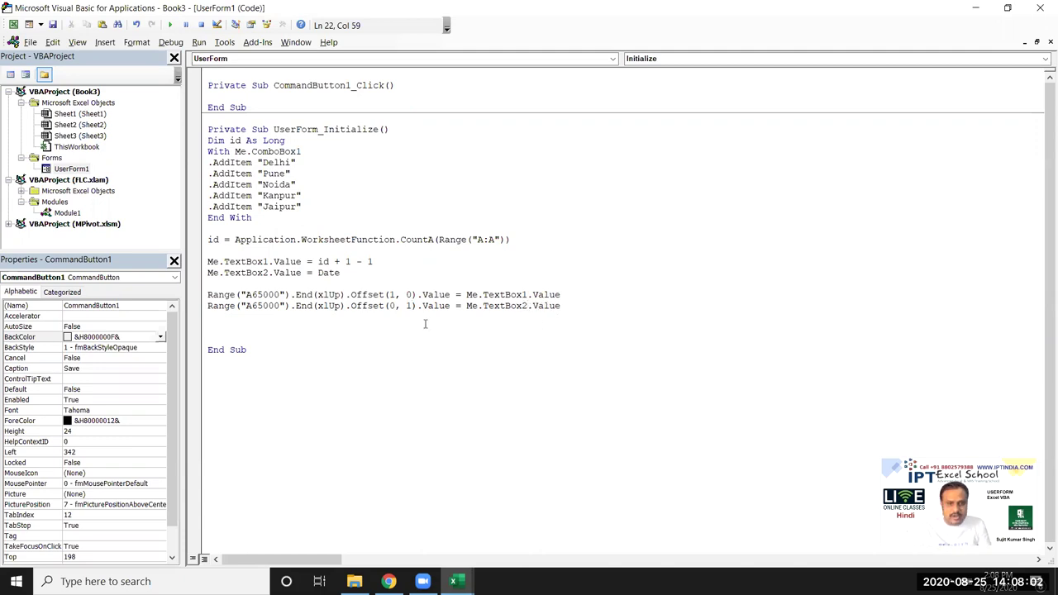
Step: Add a TextBox3 line at Offset(0, 2) and check the Name column on the sheet
left_click(276, 320)
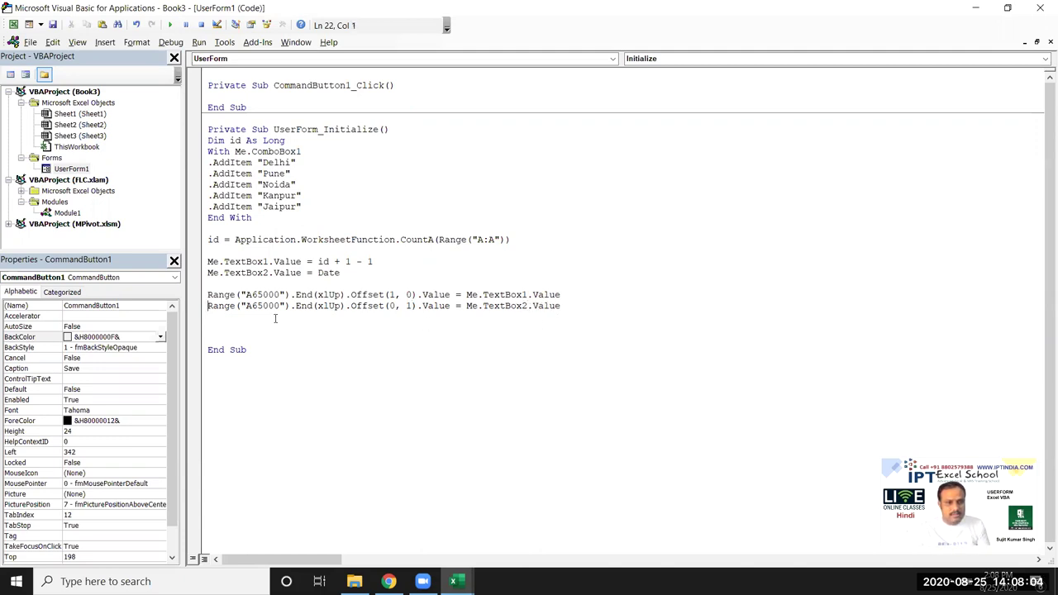
key("shift+Down")
key("ctrl+v")
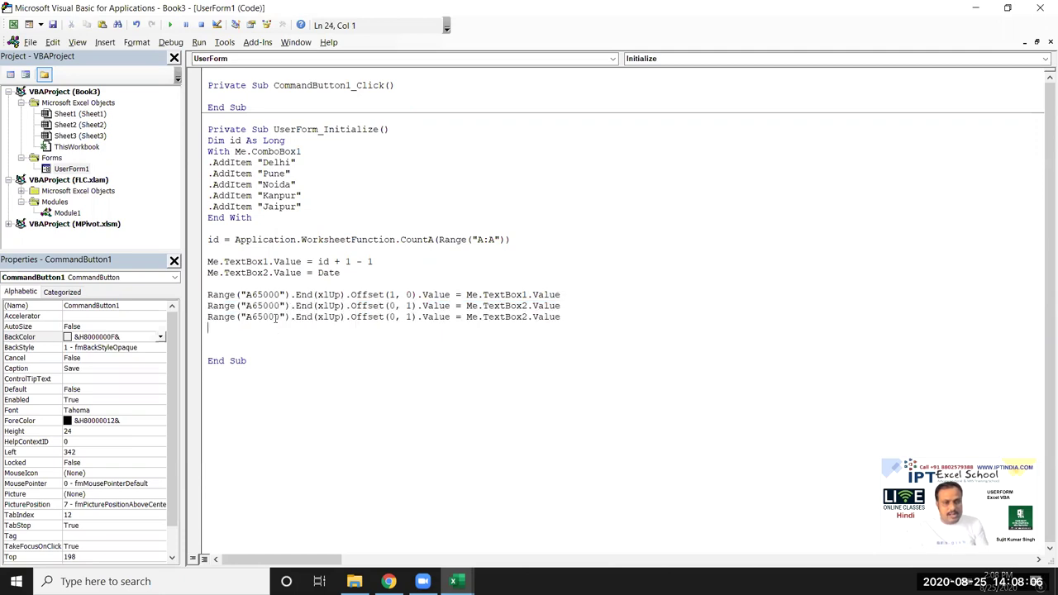
left_click(409, 318)
key("BackSpace")
type("2")
left_click(529, 317)
key("BackSpace")
type("3")
left_click(500, 344)
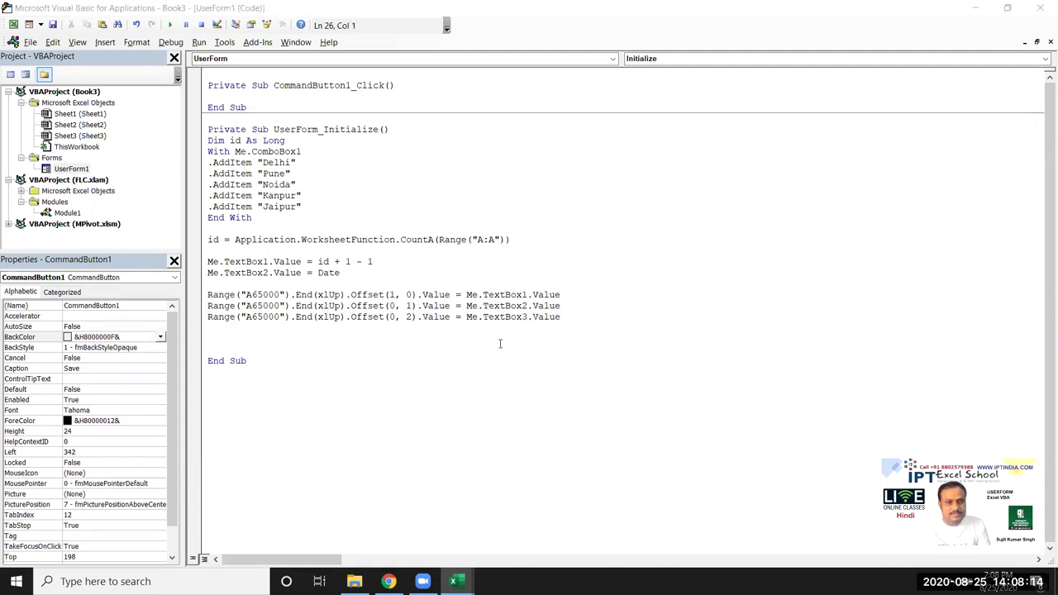
key("alt+F11")
left_click(134, 169)
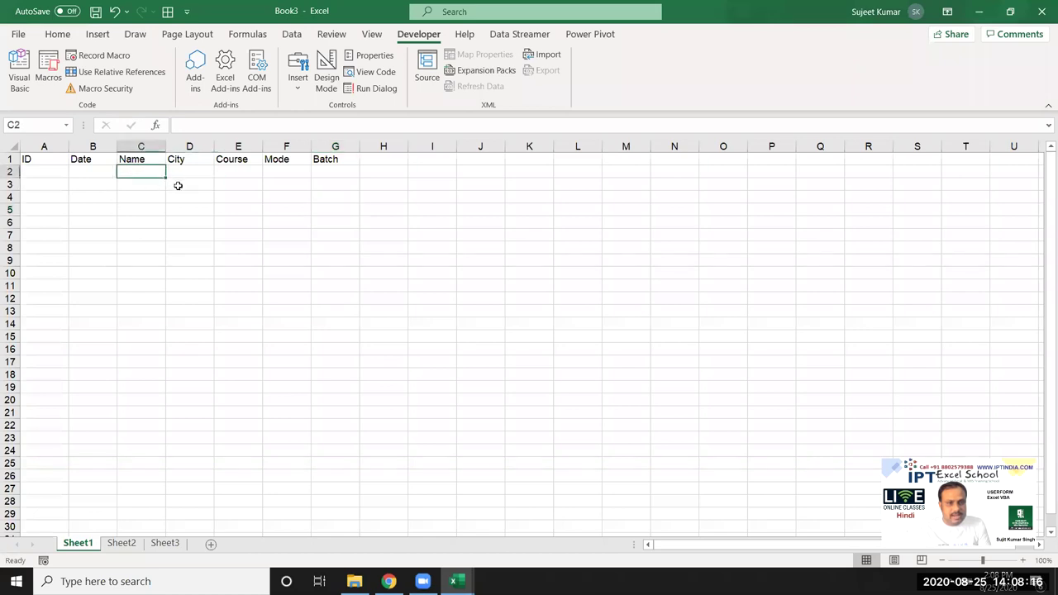
key("alt+F11")
Step: Add a line writing Me.ComboBox1.Value at Offset(0, 3)
key("Up")
key("Up")
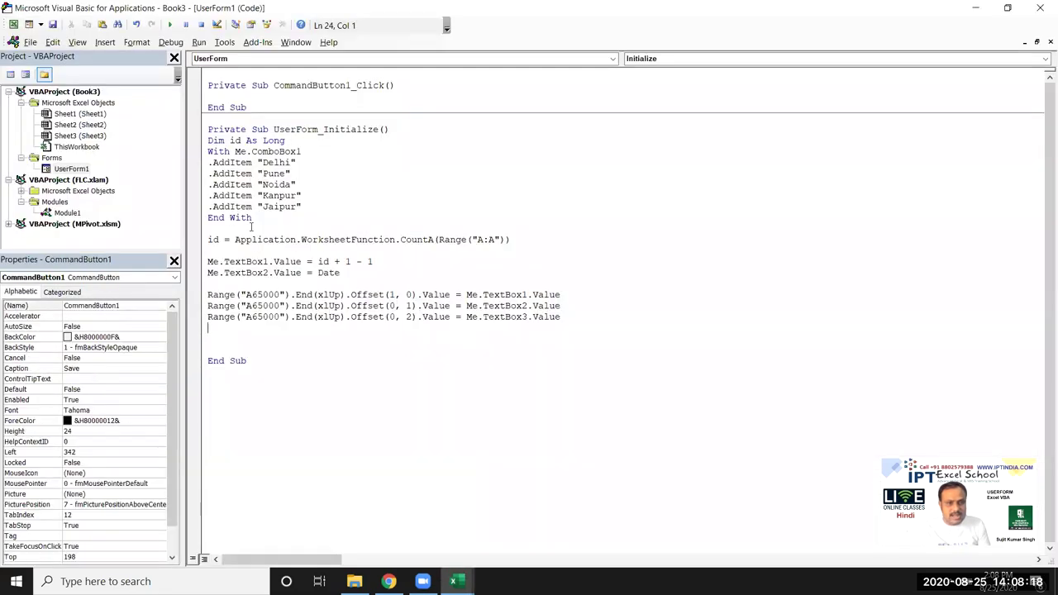
key("shift+Up")
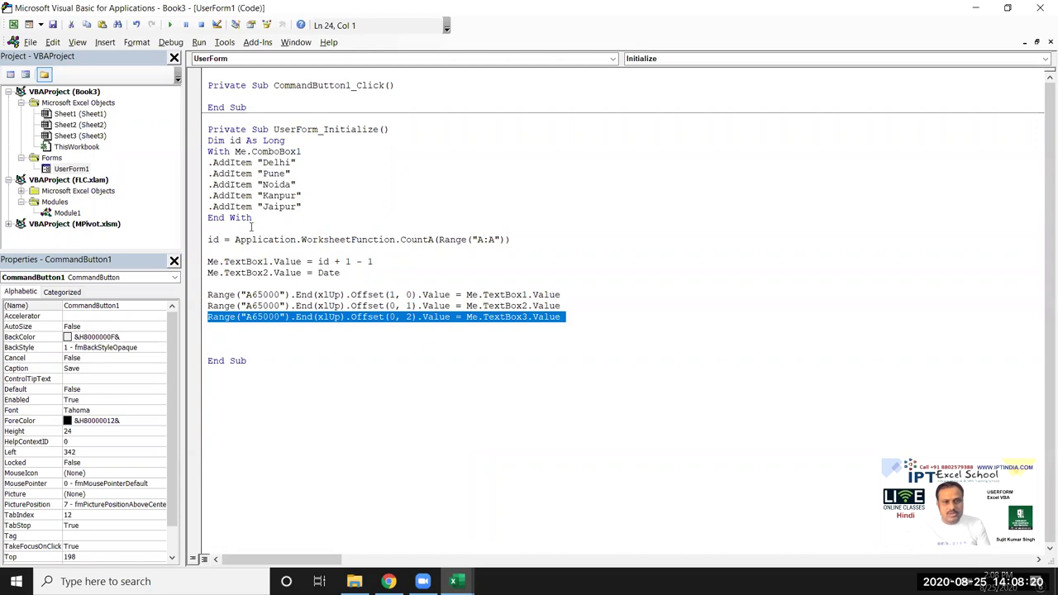
key("ctrl+c")
key("ctrl+v")
key("ctrl+v")
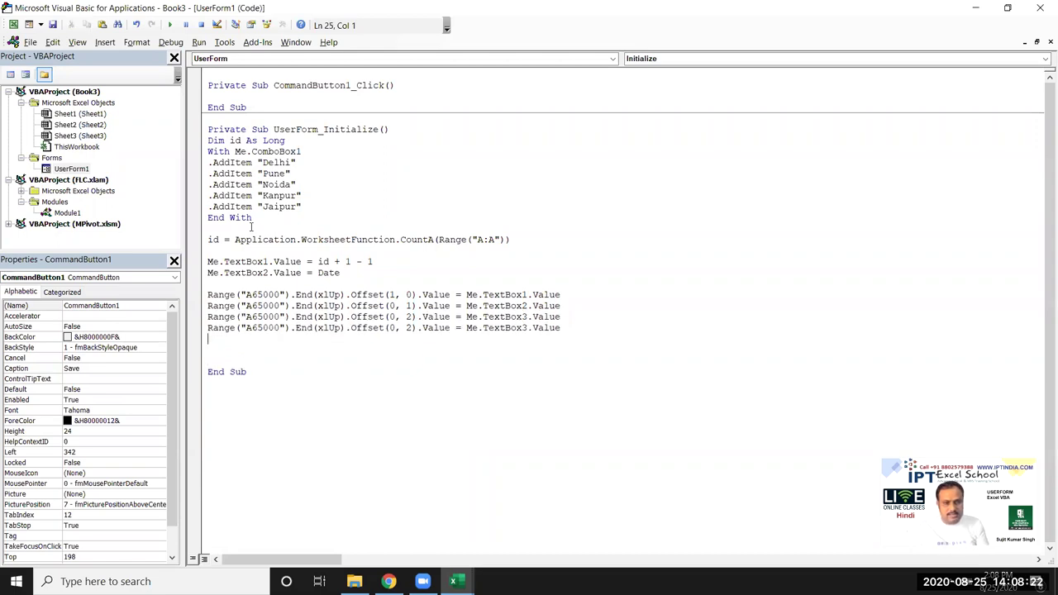
left_click(409, 331)
key("BackSpace")
type("3")
left_click_drag(563, 328, 484, 328)
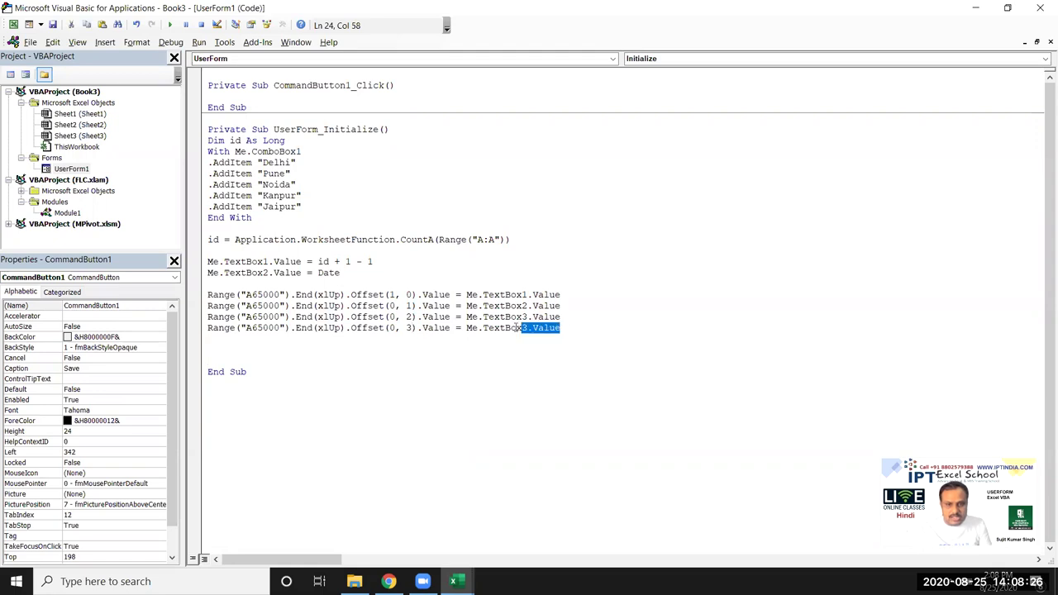
key("Delete")
key("BackSpace")
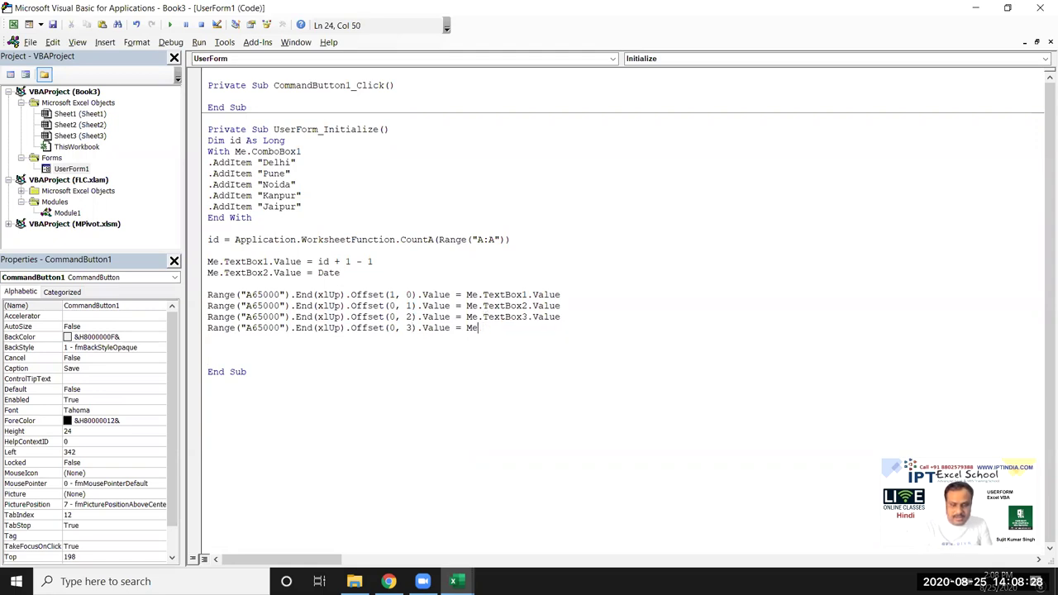
type(".co")
key("Tab")
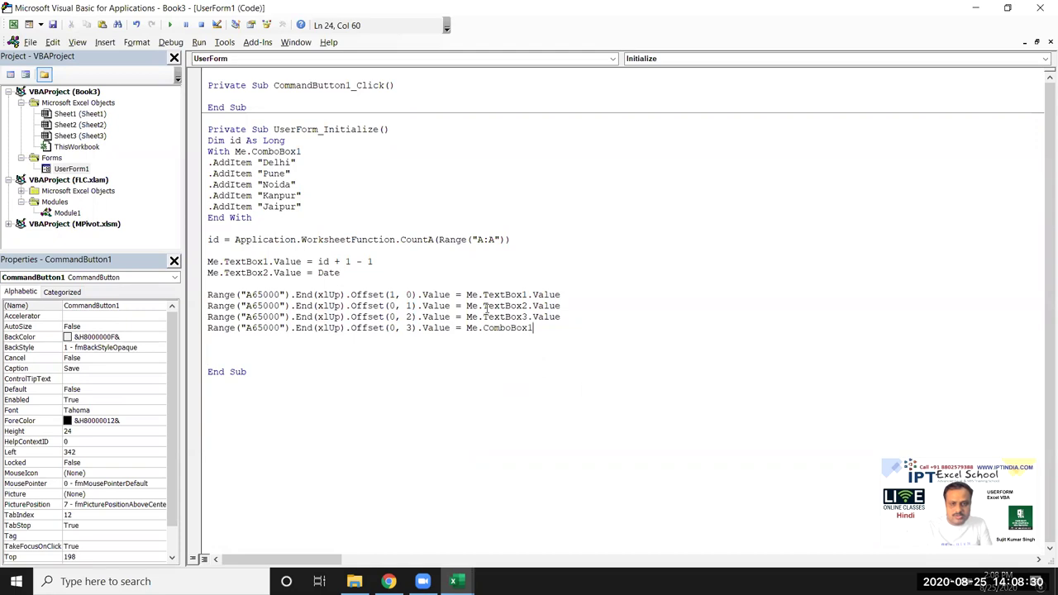
type(".v")
key("Tab")
key("Return")
Step: Add an Offset(0, 4) line, check the City and Course columns, and insert blank lines above it
left_click(207, 327)
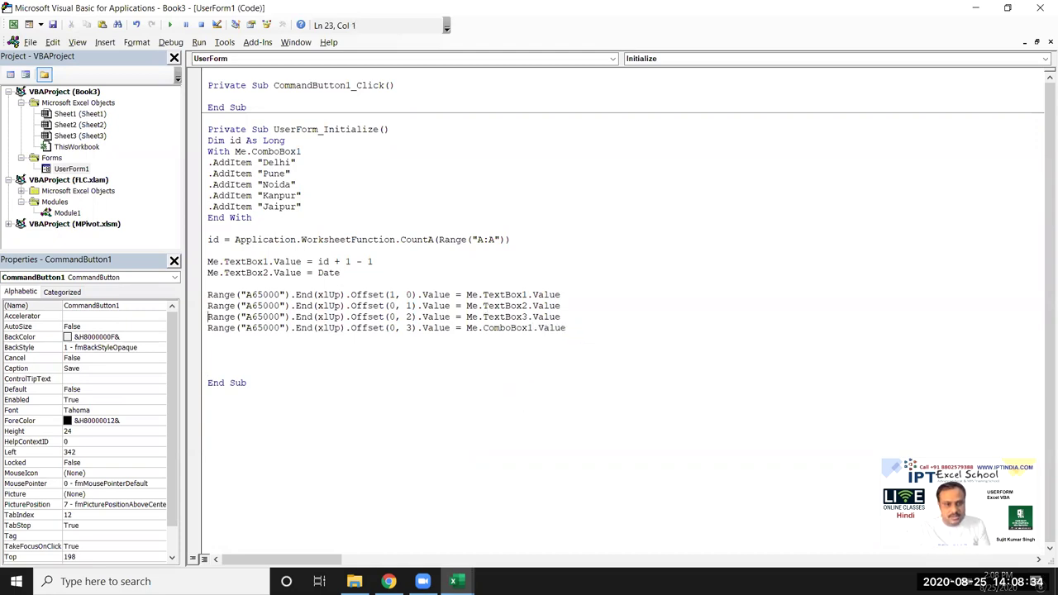
key("shift+Down")
key("ctrl+c")
key("ctrl+v")
key("ctrl+v")
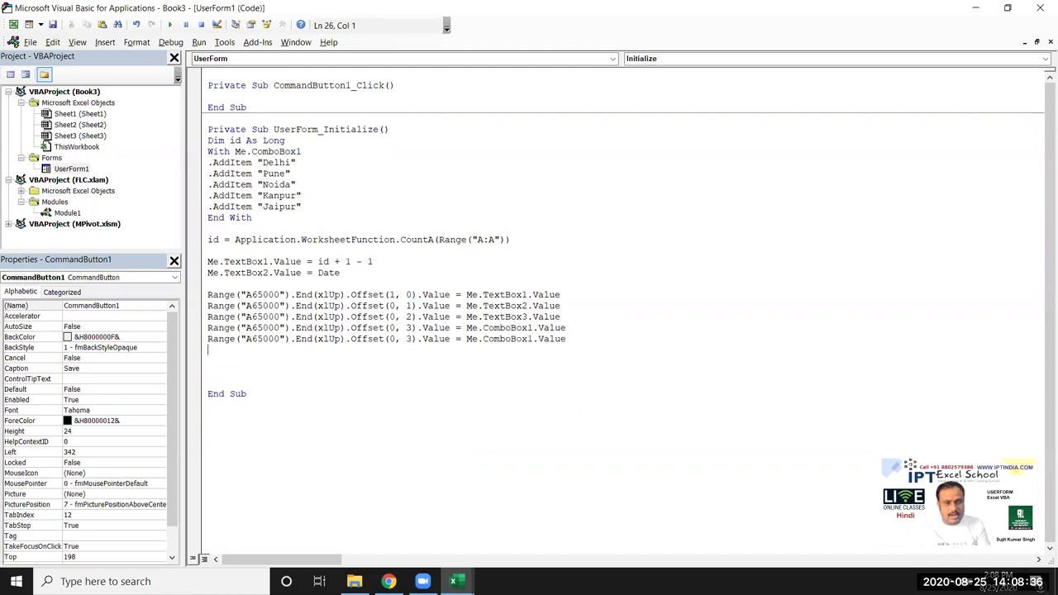
left_click(406, 339)
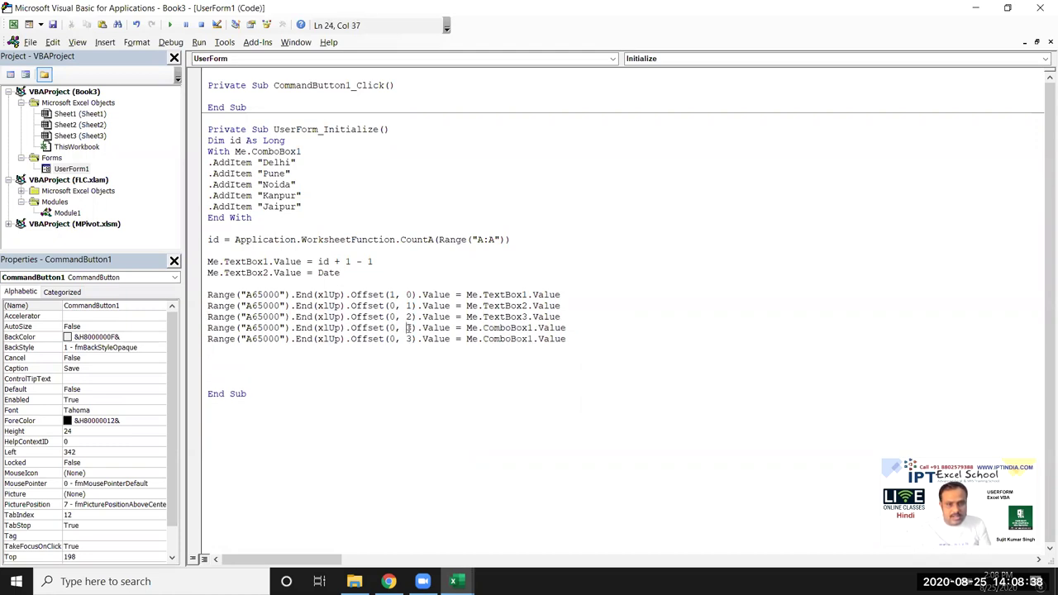
key("Delete")
type("4")
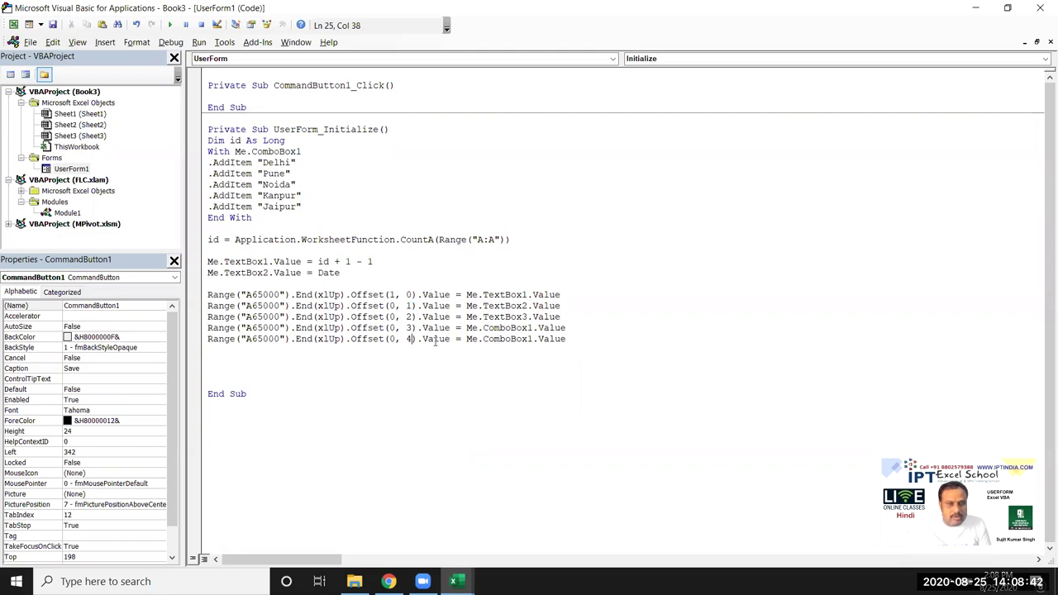
key("alt+F11")
left_click(189, 171)
left_click(222, 168)
key("alt+F11")
left_click(209, 339)
key("Return")
key("Return")
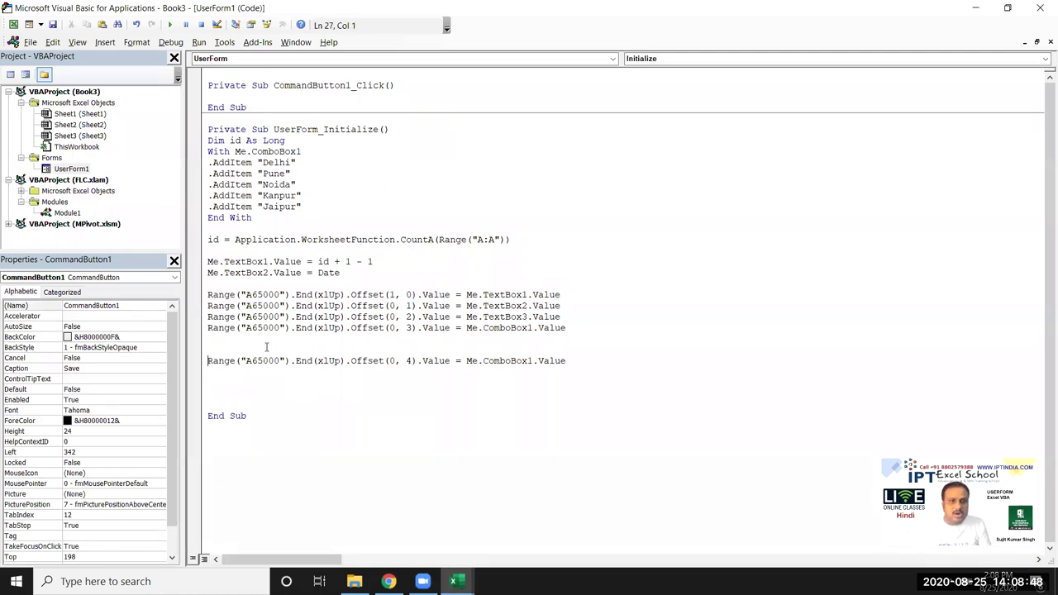
key("alt+F11")
key("alt+F11")
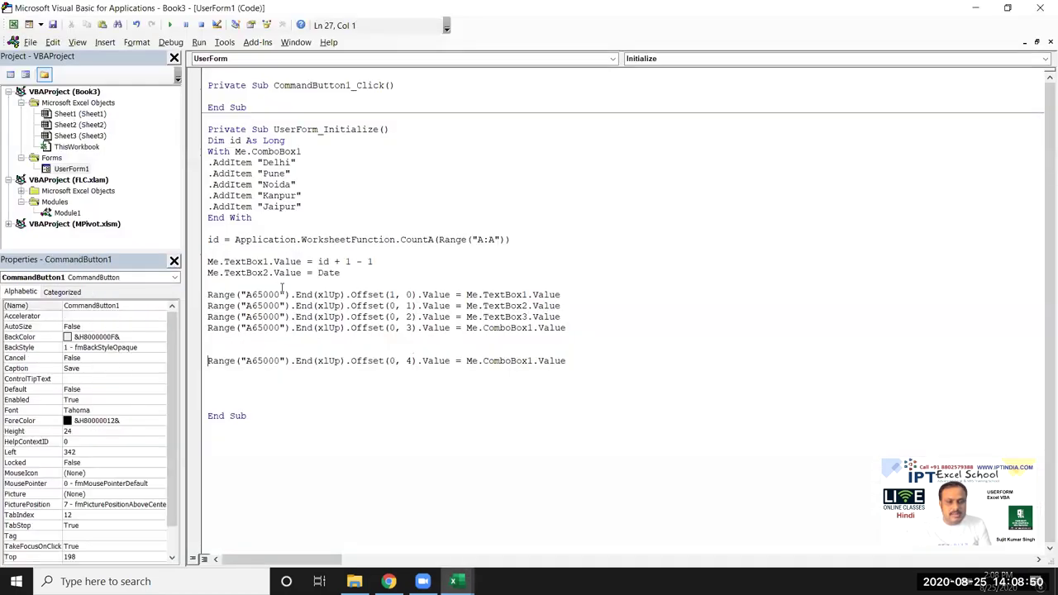
Step: Reopen the Save button's code and insert a blank line above the Offset(0, 4) line
double_click(54, 169)
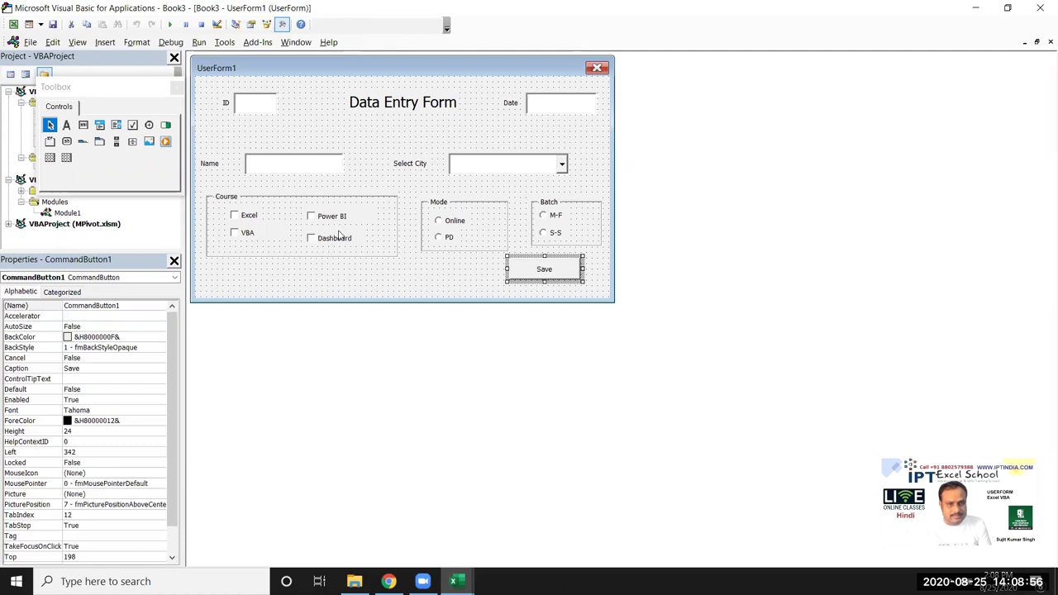
key("alt+F11")
key("alt+Tab")
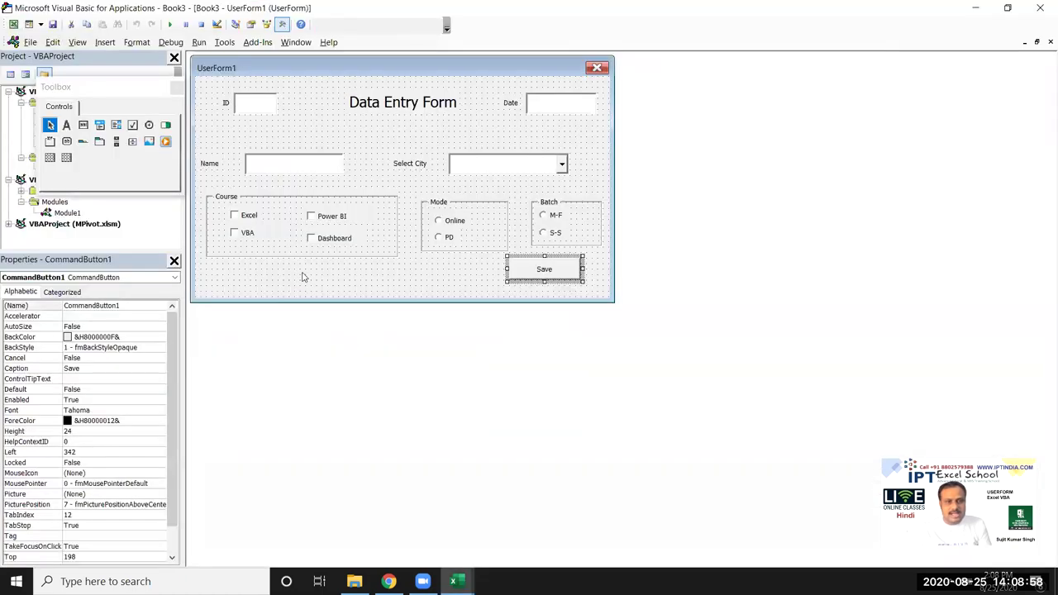
double_click(544, 270)
left_click(208, 360)
key("Return")
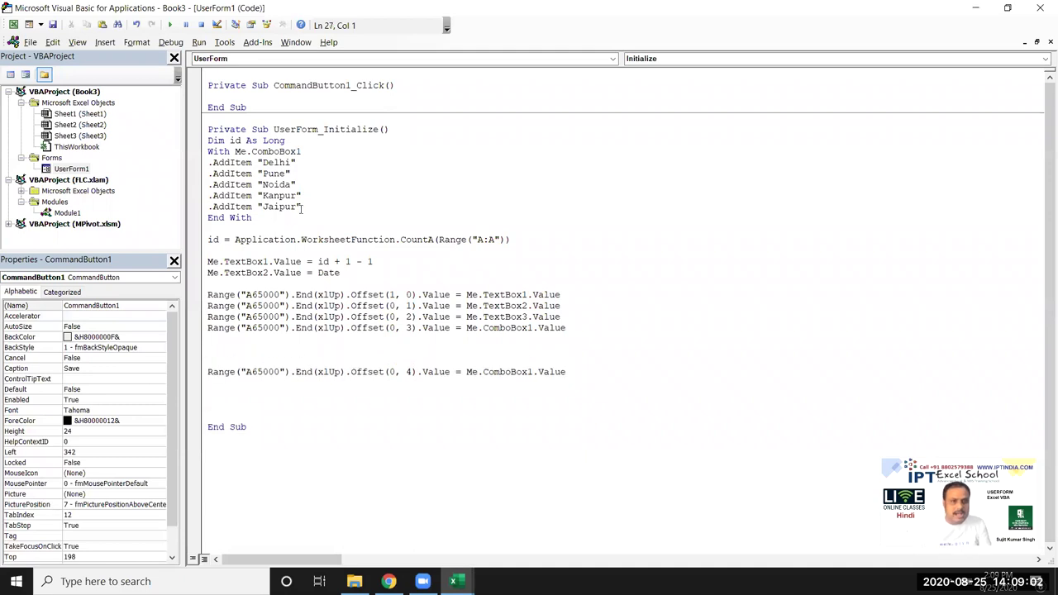
Step: Declare Dim c As String below the Dim id line
left_click(296, 141)
key("Return")
type("dim c as Str")
key("Tab")
Step: Start an If block testing Me.CheckBox1.Value = True
left_click(241, 362)
key("Return")
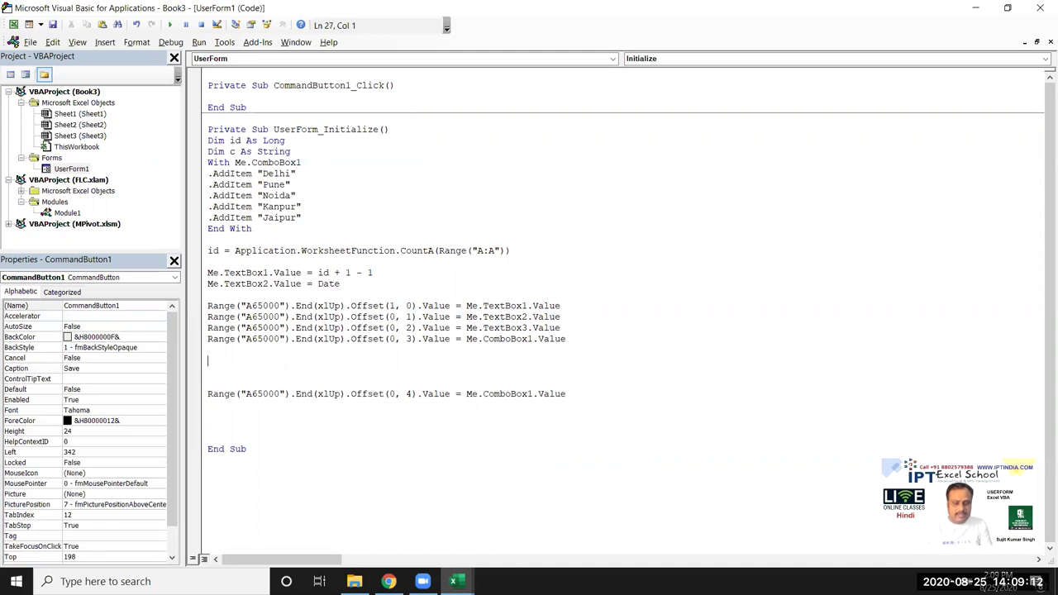
type("if me.")
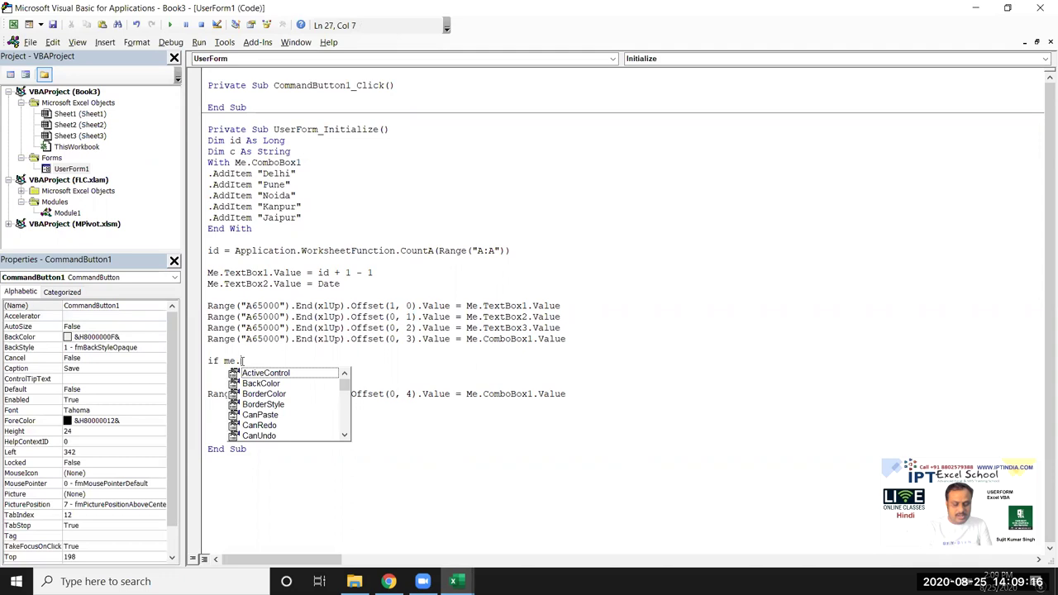
type("c")
key("Down")
key("Down")
key("Down")
key("Down")
key("Tab")
type(".v")
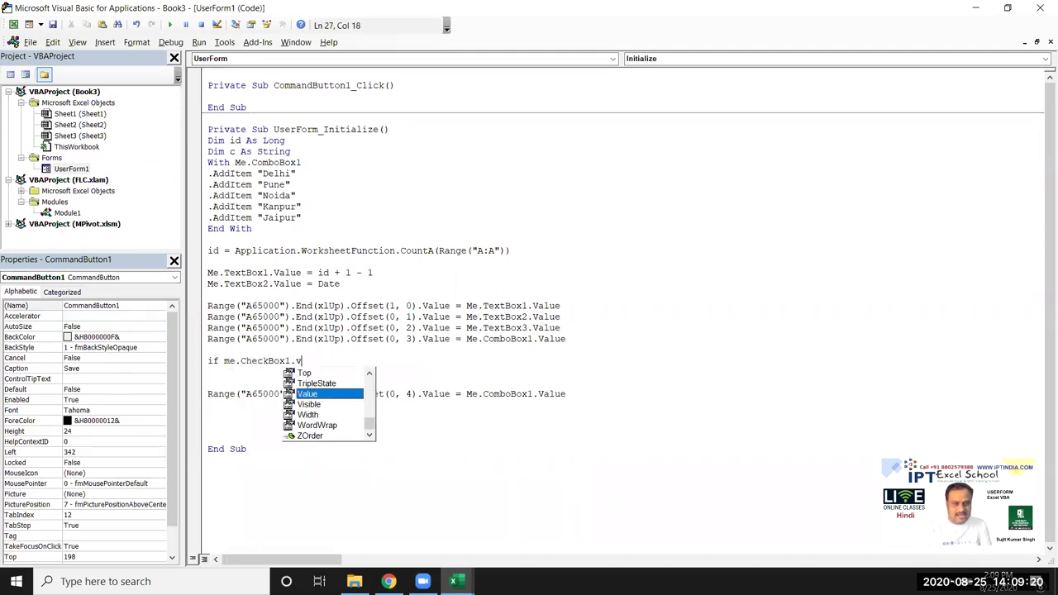
key("Tab")
type("=")
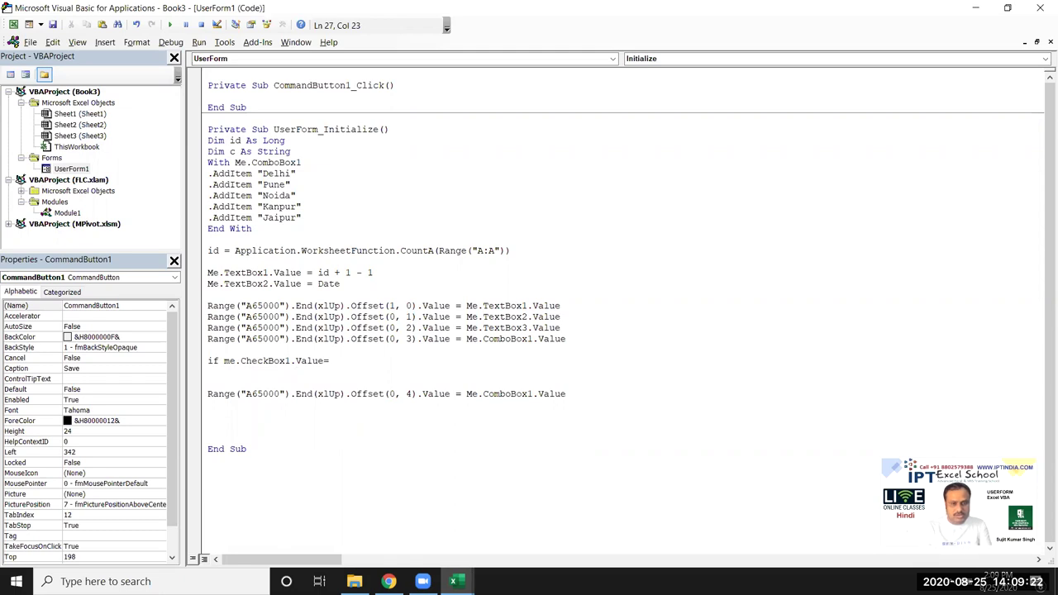
type("tr")
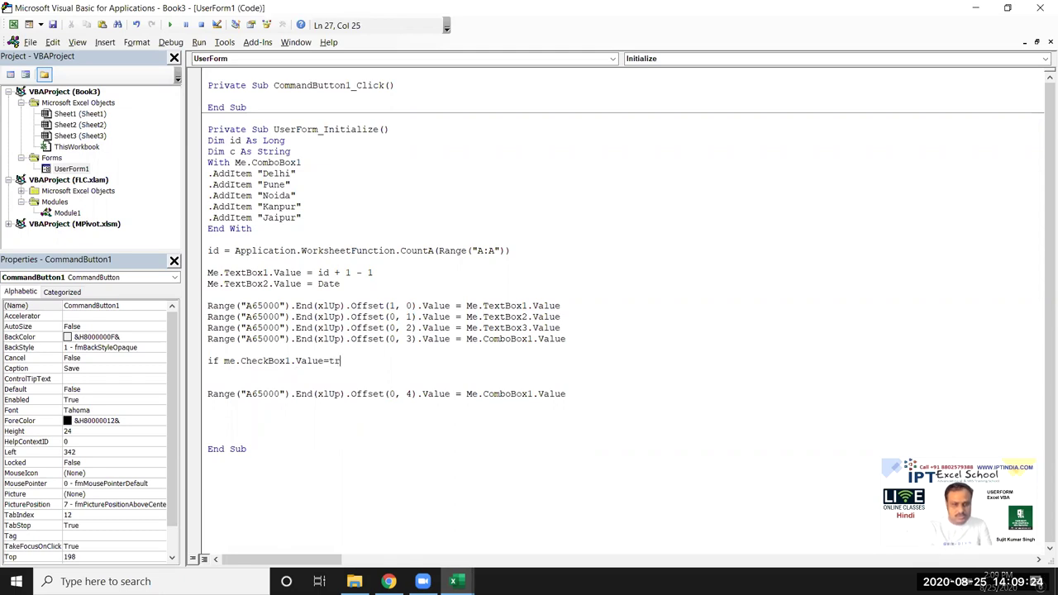
type("yue then")
key("Return")
Step: Set s to Me.CheckBox1.Caption inside the block and close it with End If
type("s=")
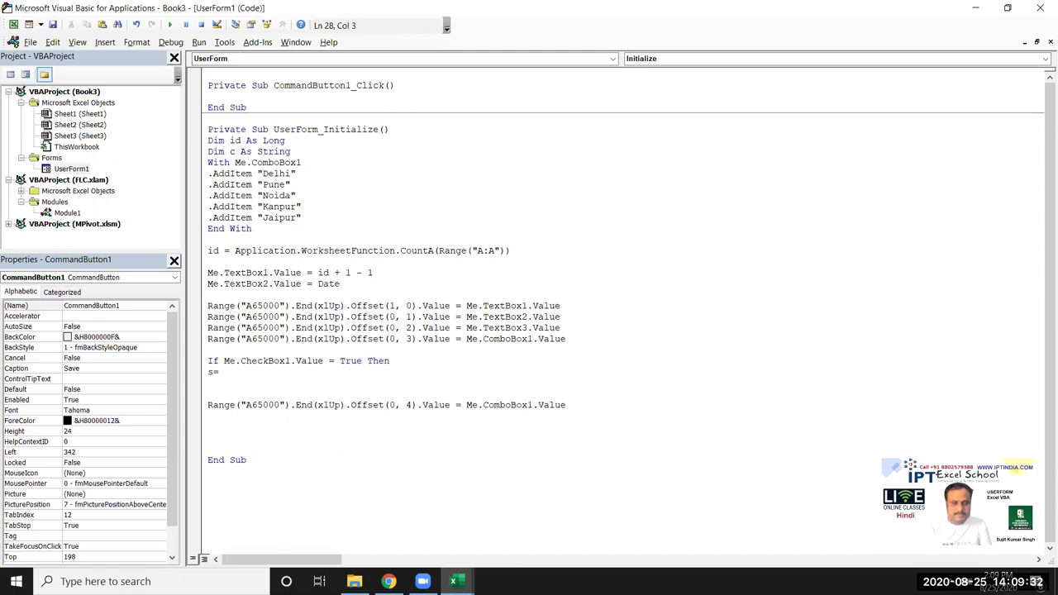
type("me.")
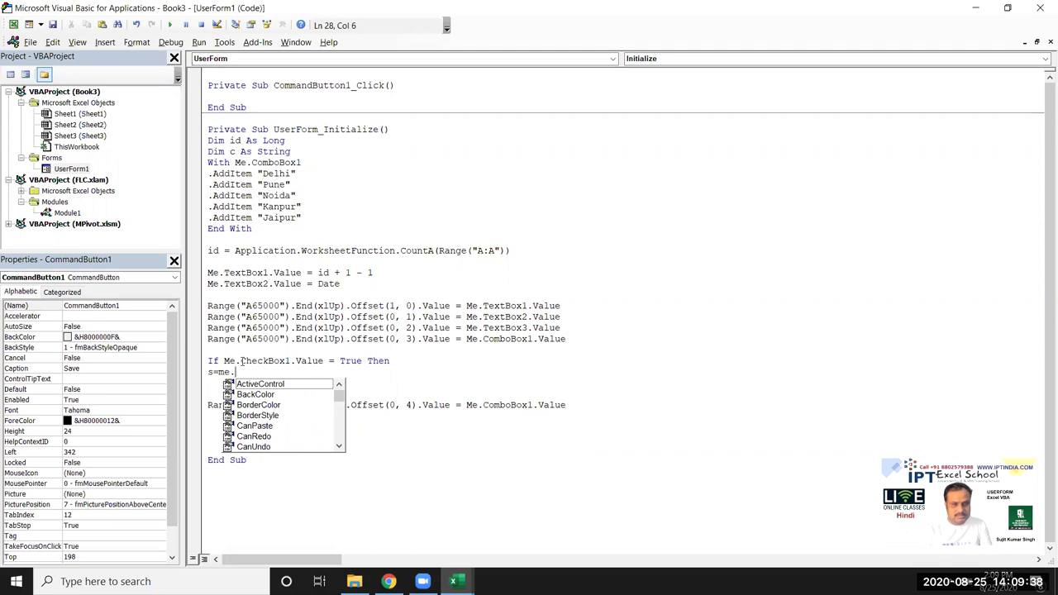
type("ch")
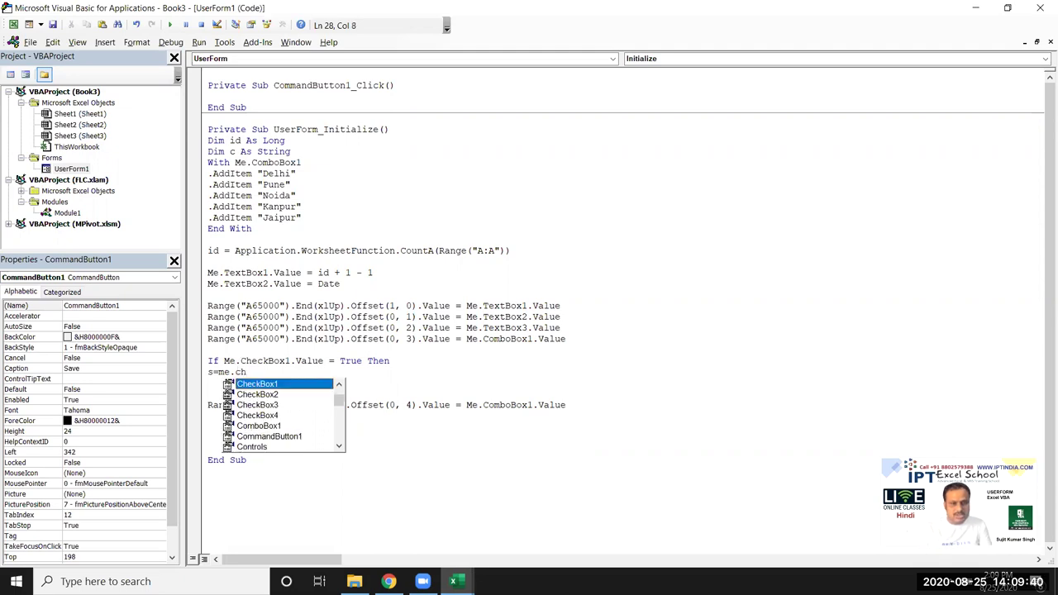
key("Tab")
type(".c")
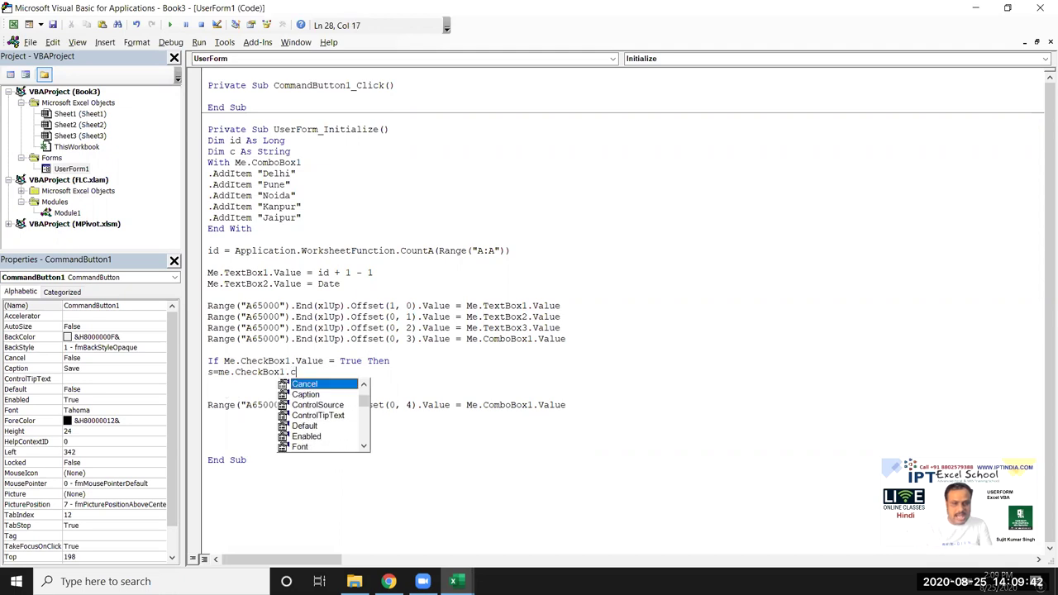
key("Down")
key("Tab")
key("Return")
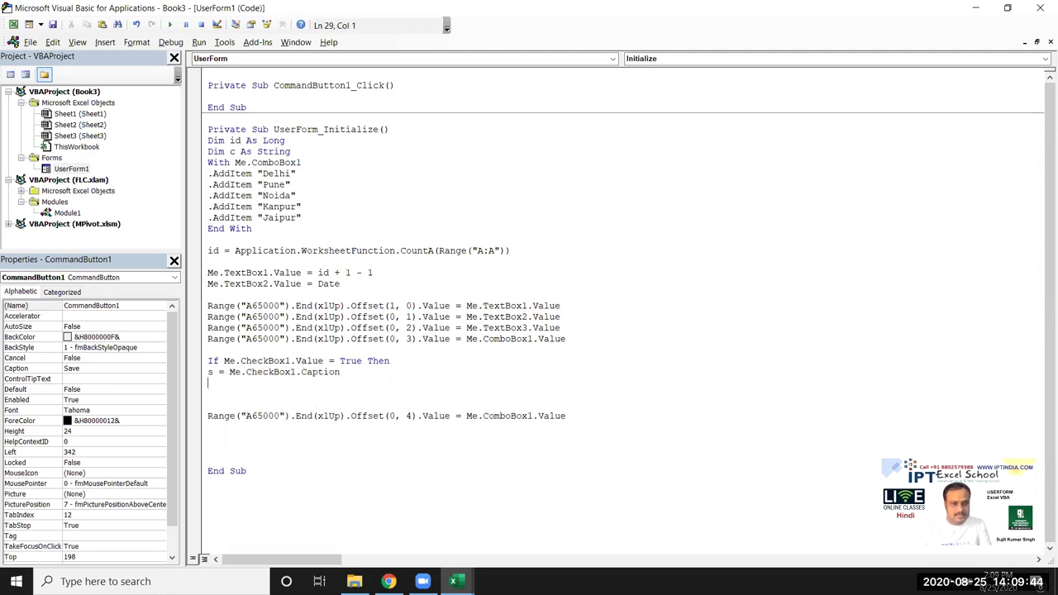
type("end ")
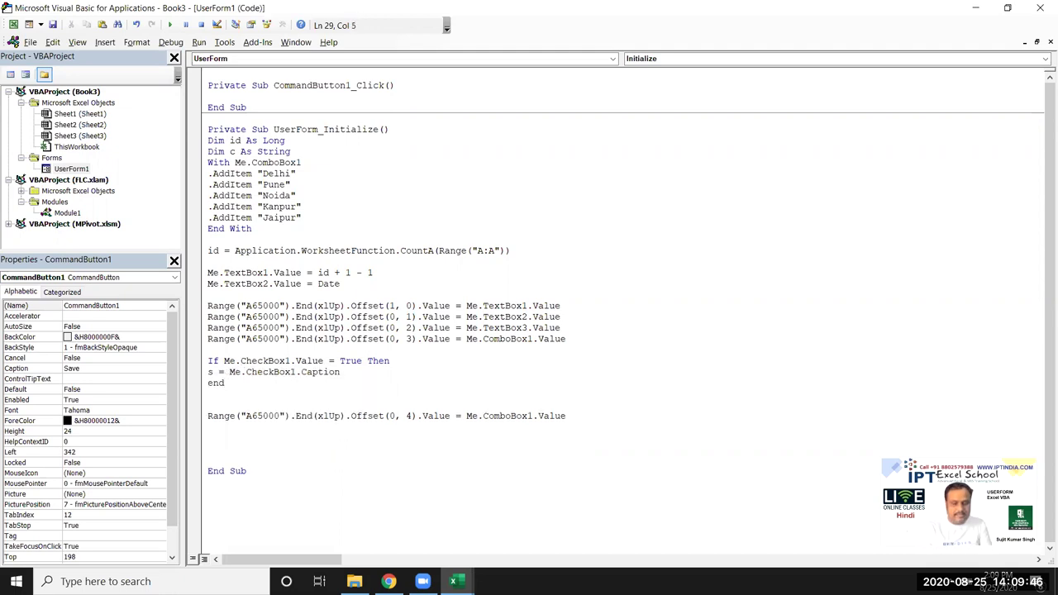
type("If")
key("Return")
key("Return")
key("Return")
key("Return")
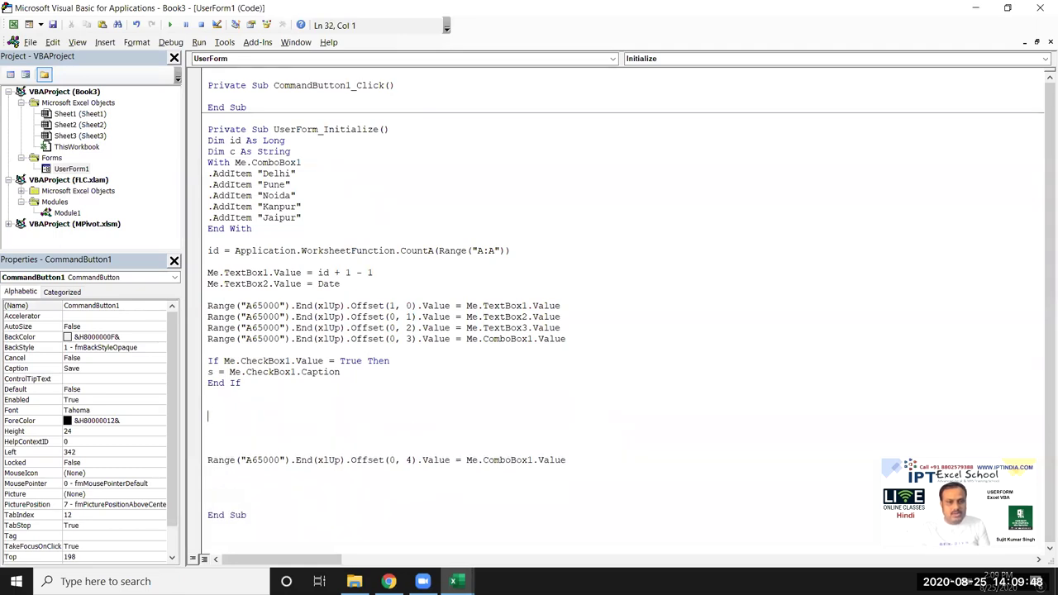
key("Up")
key("Up")
key("Up")
key("shift+Down")
key("shift+Down")
key("shift+Down")
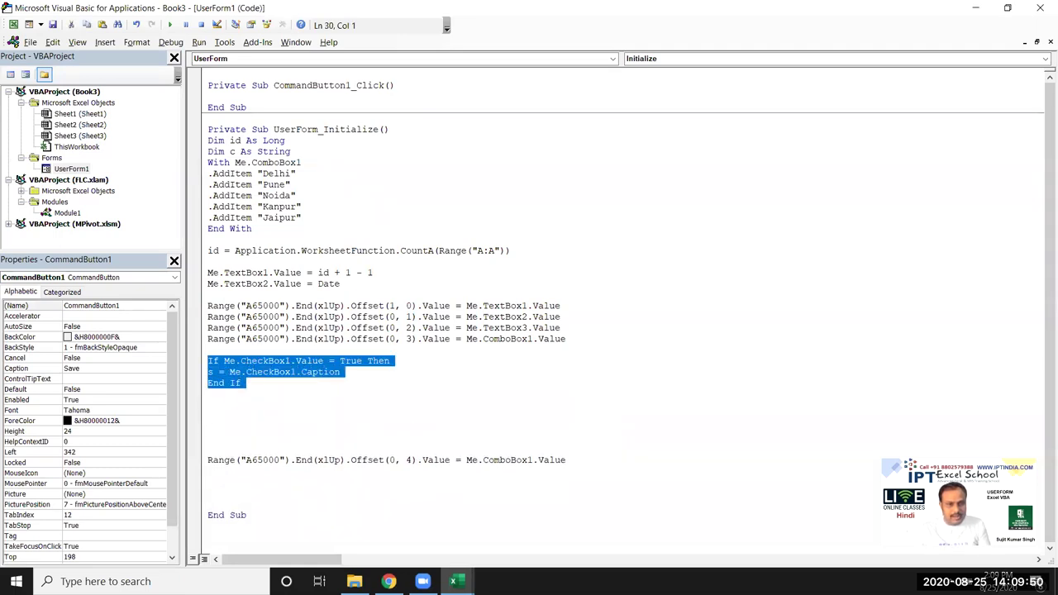
Step: Duplicate the CheckBox1 If block as a CheckBox2 block that appends its caption to s with a comma
key("ctrl+c")
key("Down")
key("ctrl+v")
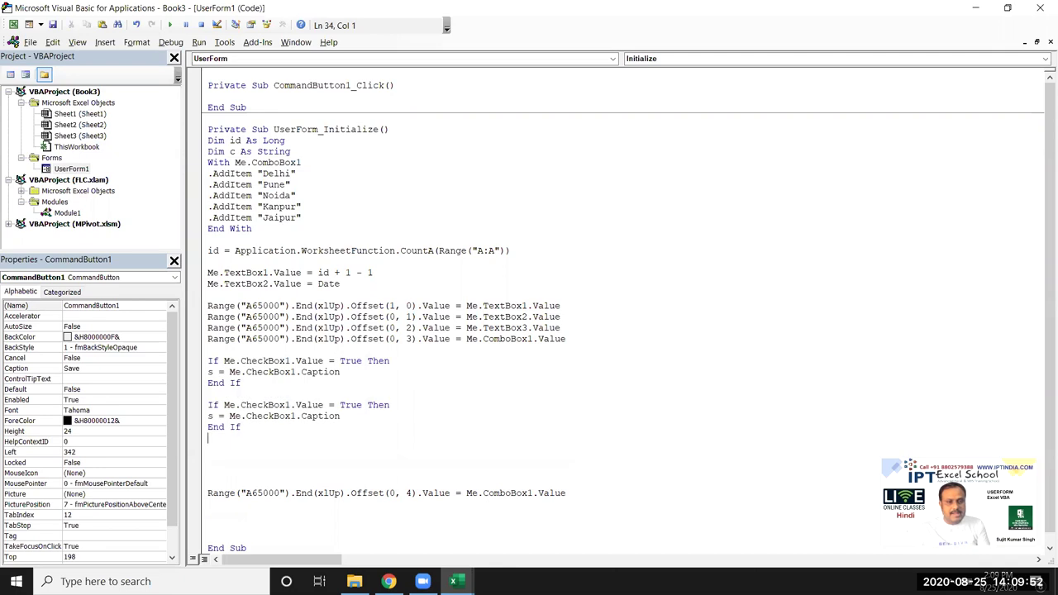
left_click(284, 407)
key("Delete")
type("2")
left_click_drag(290, 417, 296, 418)
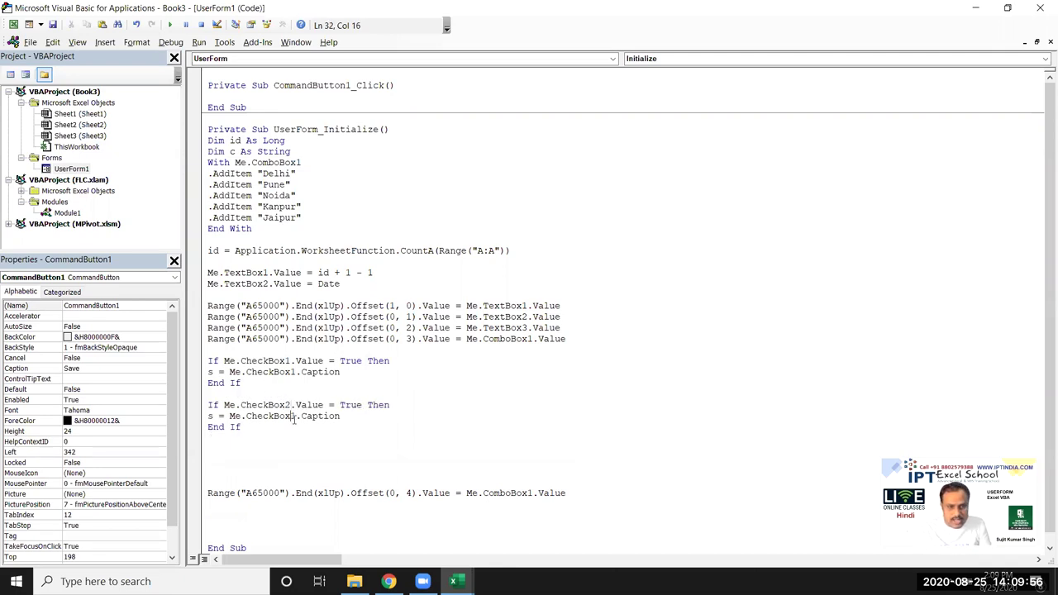
type("2")
left_click(230, 417)
type("s & \",\" ")
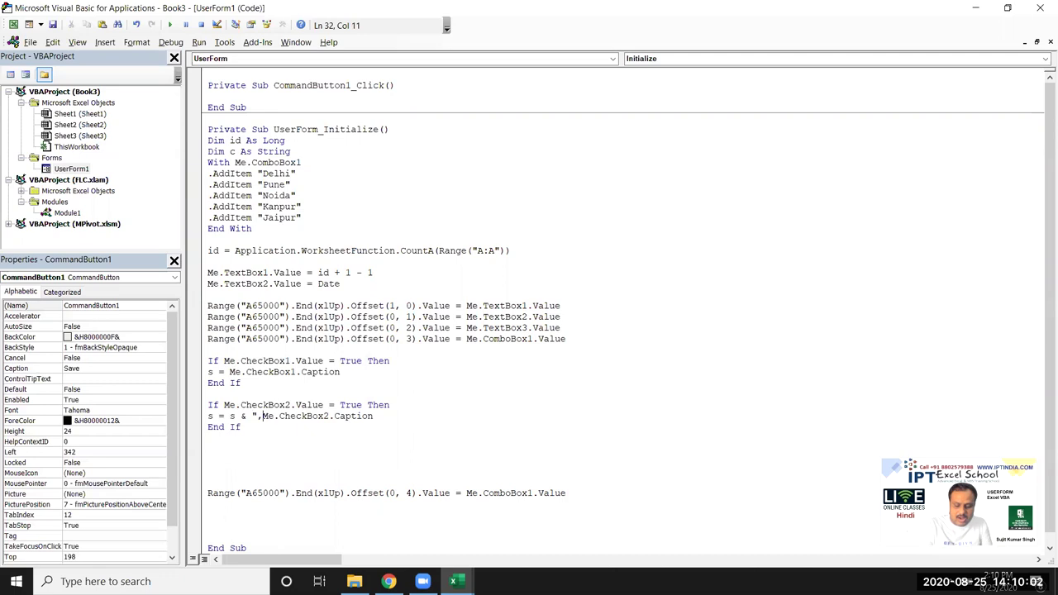
type("&")
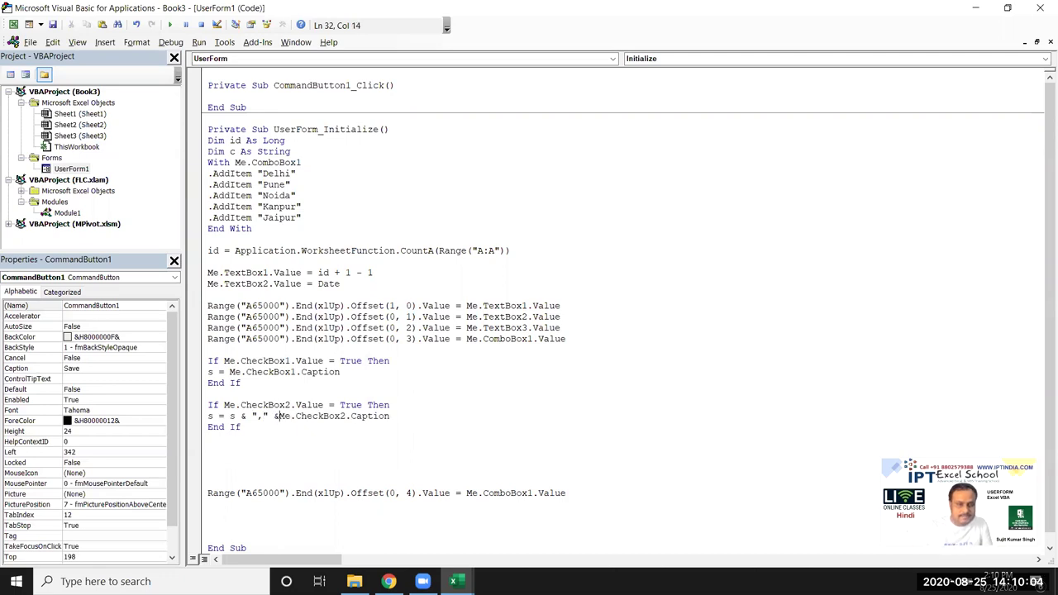
Step: Paste two more copies of the CheckBox2 If block below it, separated by blank lines
left_click_drag(241, 428, 208, 405)
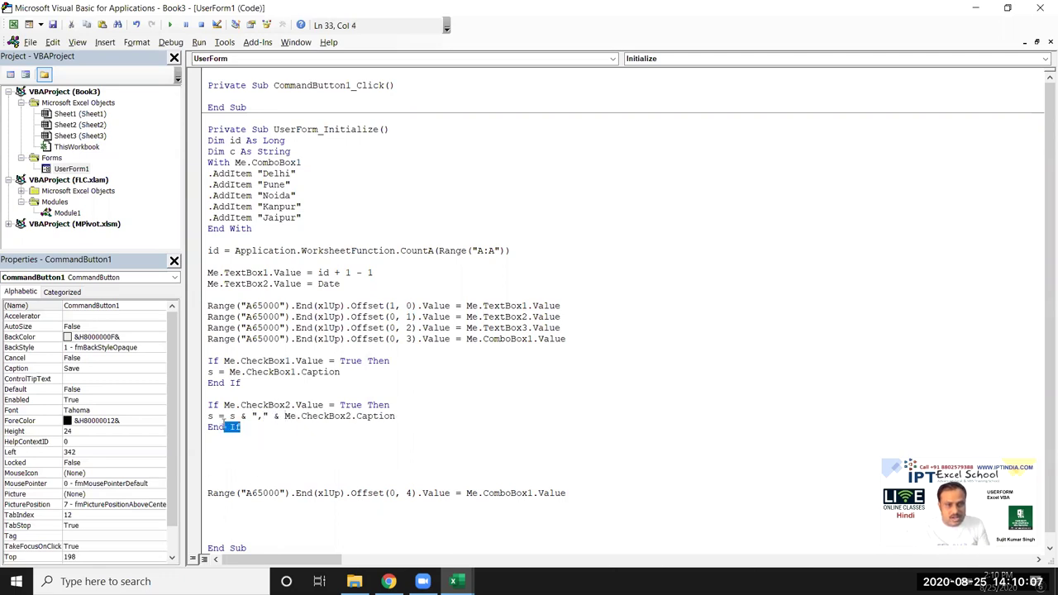
key("ctrl+c")
left_click(209, 444)
key("ctrl+v")
key("Return")
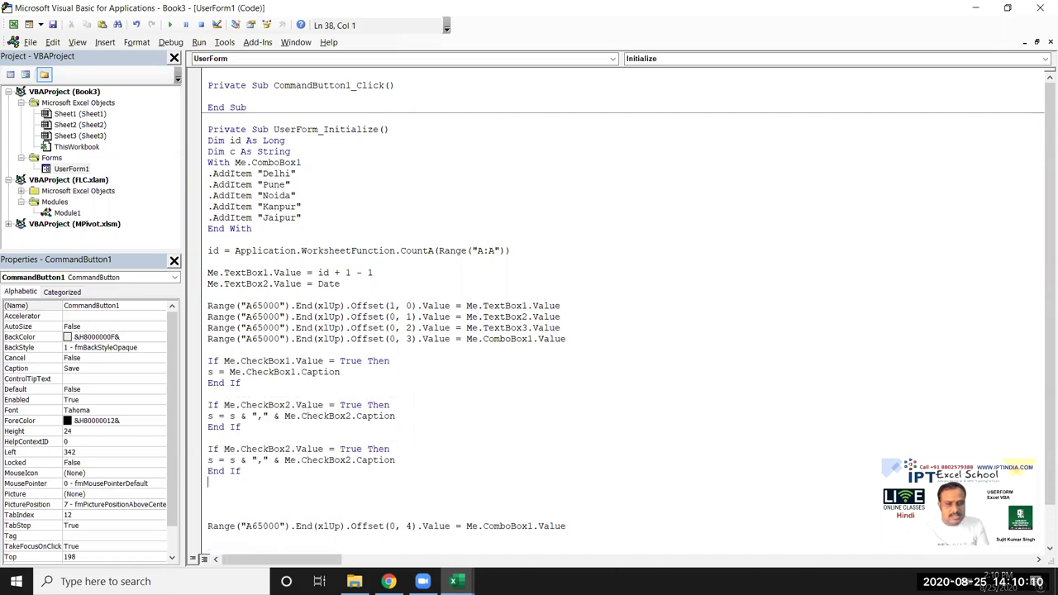
key("ctrl+v")
left_click(258, 472)
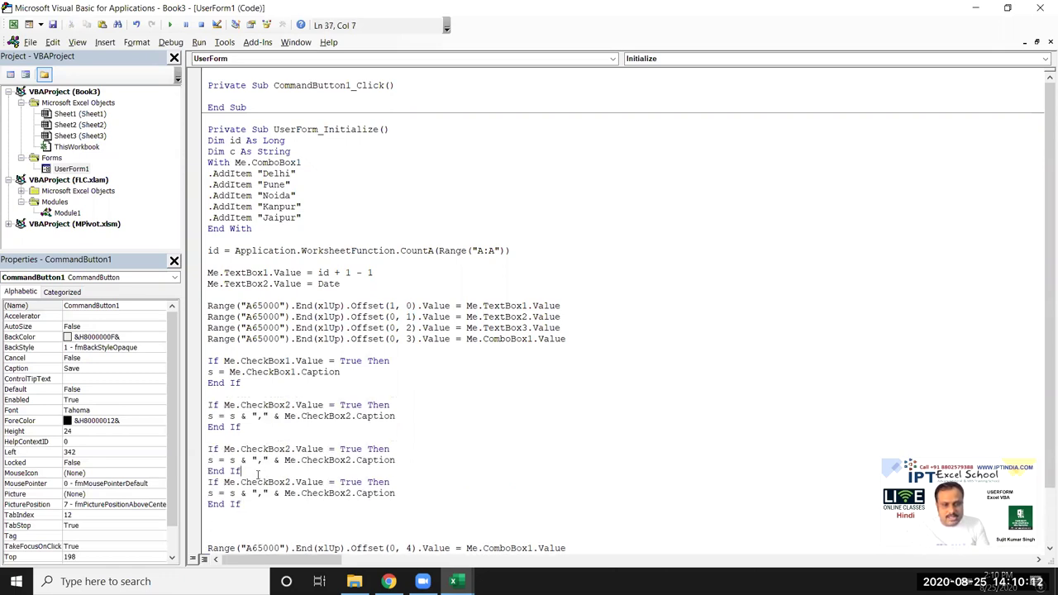
key("Return")
scroll(307, 398, "down", 2)
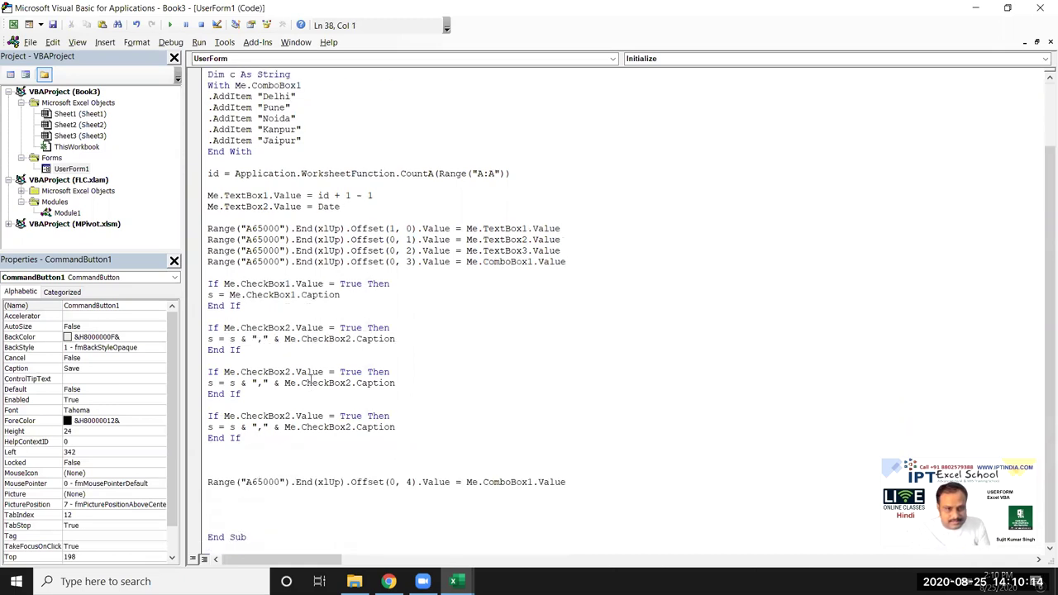
Step: Renumber the two copies to CheckBox3 and CheckBox4 in their conditions and caption lines
left_click(292, 372)
key("BackSpace")
type("3")
key("BackSpace")
type("3")
left_click(291, 416)
key("BackSpace")
type("4")
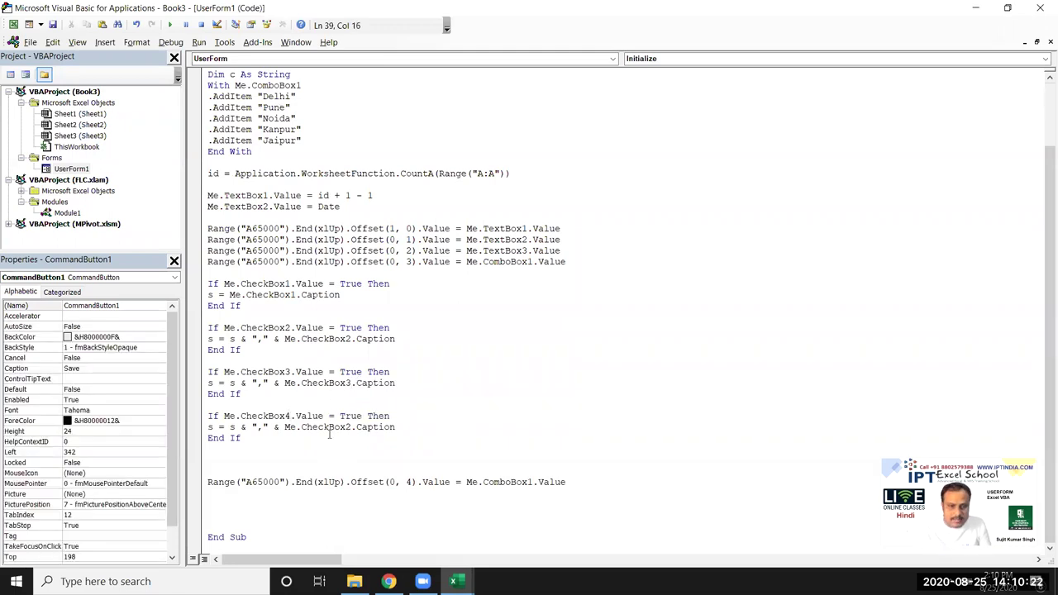
left_click(350, 427)
key("BackSpace")
type("4")
Step: Replace Me.ComboBox1.Value with s on the Offset(0, 4) Course line and return to the worksheet
left_click(209, 460)
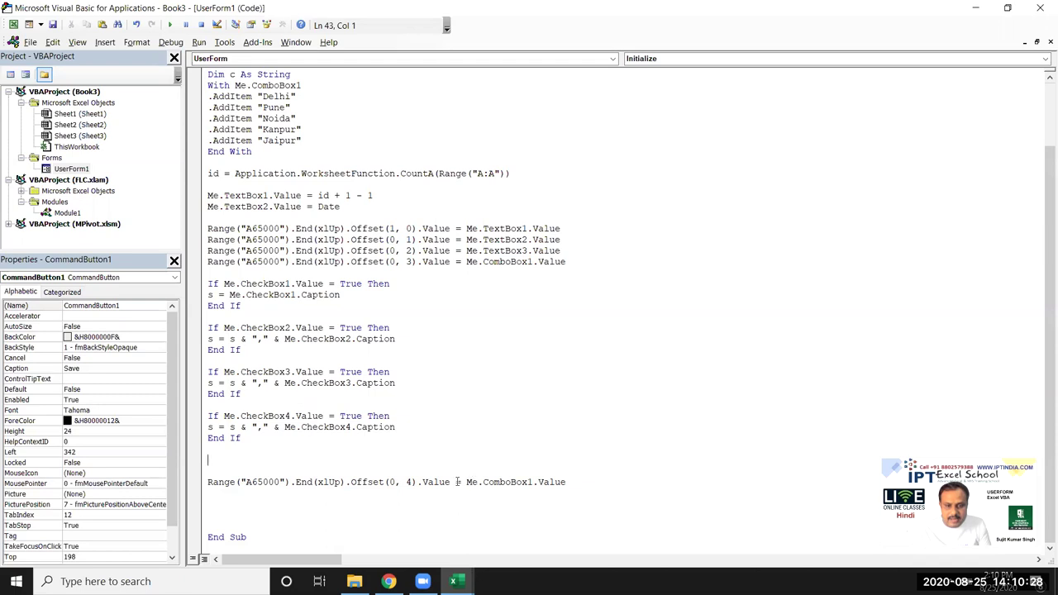
mouse_move(463, 483)
left_mouse_down()
mouse_move(545, 483)
mouse_move(466, 482)
left_mouse_up()
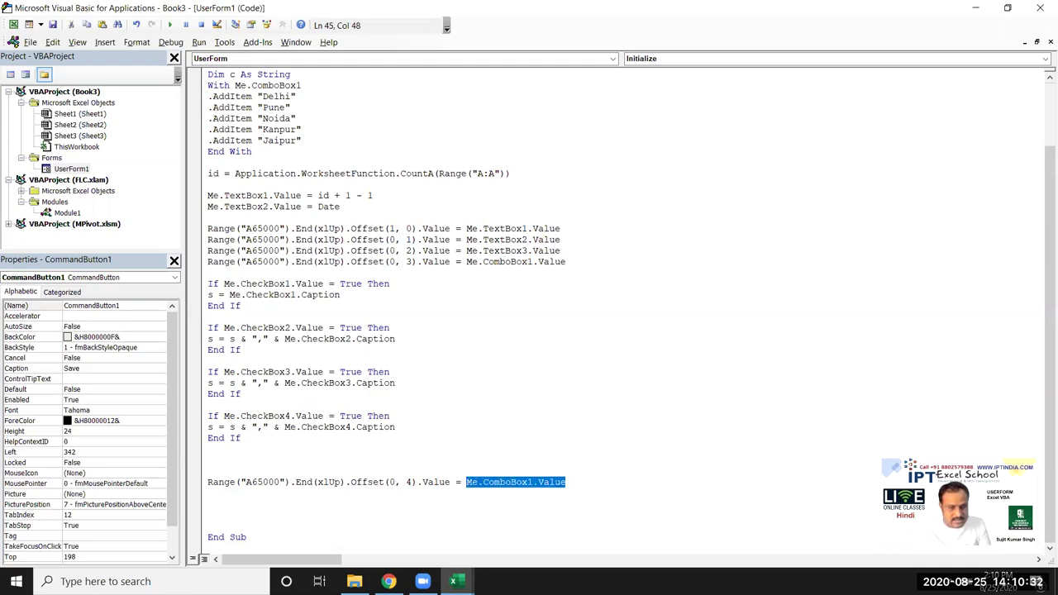
type("s")
left_click(451, 504)
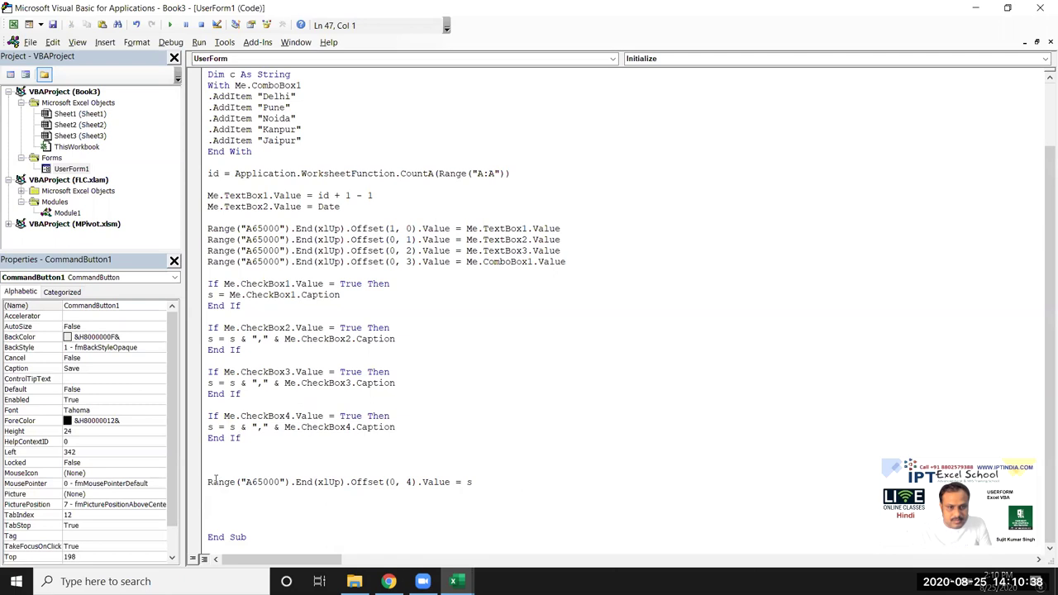
key("alt+F11")
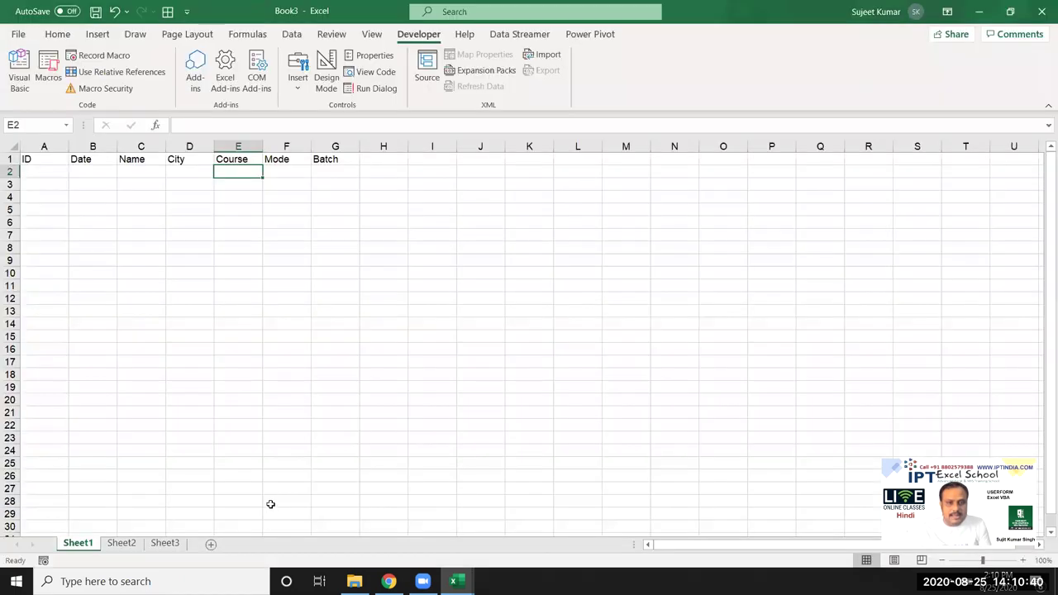
Step: Add the line If Me.OptionButton1.Value = True Then above End Sub
left_click(283, 175)
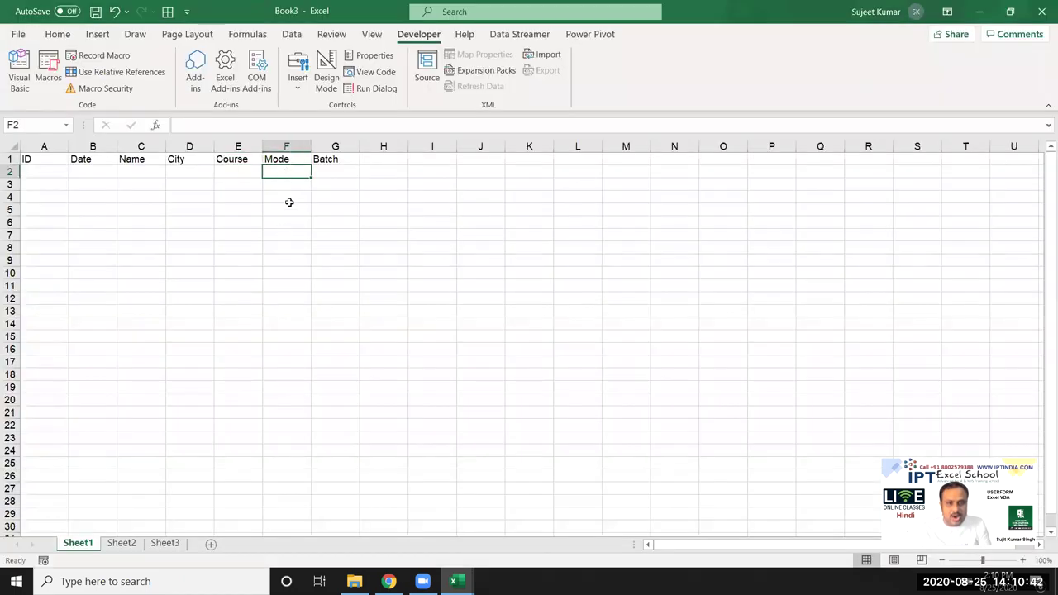
key("alt+F11")
key("Up")
key("shift+Up")
key("shift+Down")
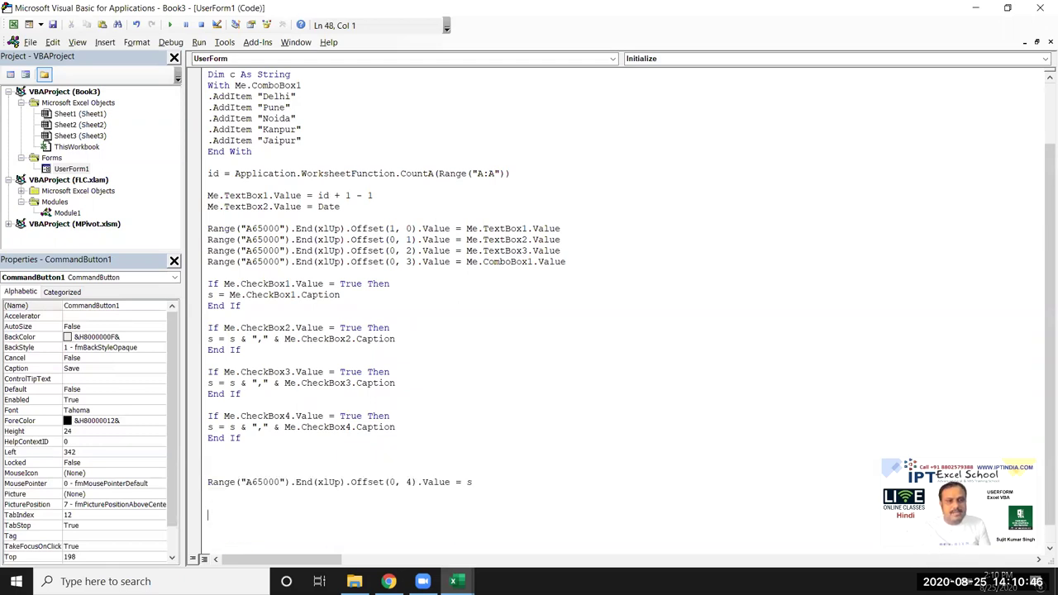
key("Return")
key("Return")
key("Return")
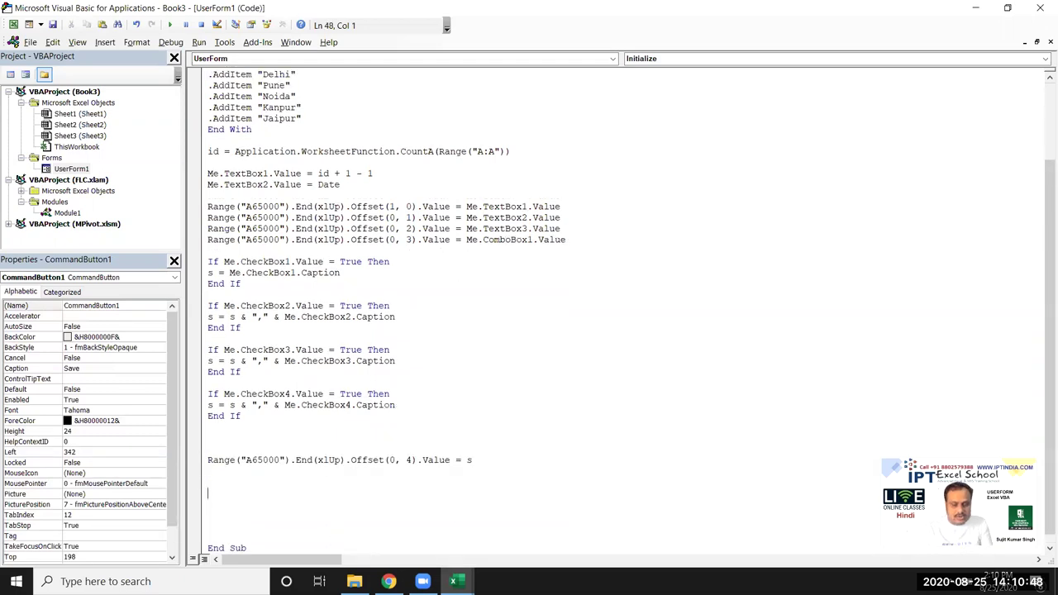
type("if me")
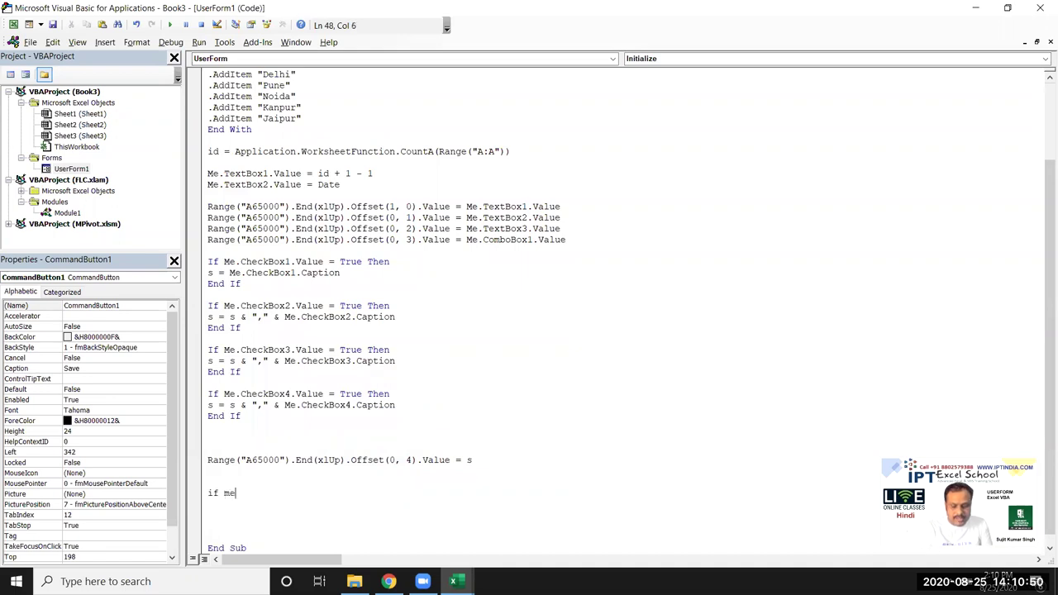
type(".op")
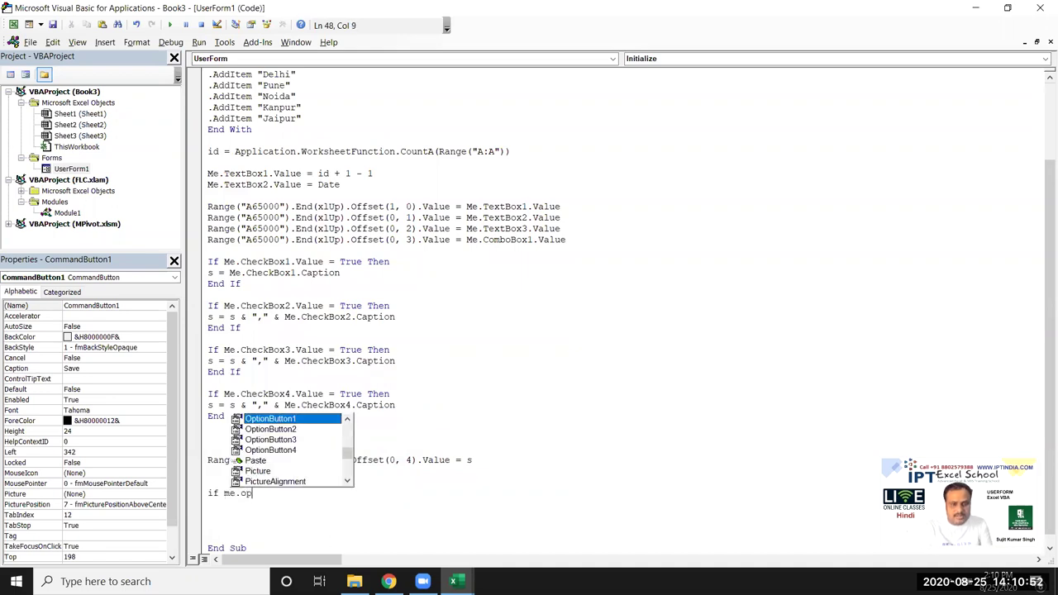
key("Tab")
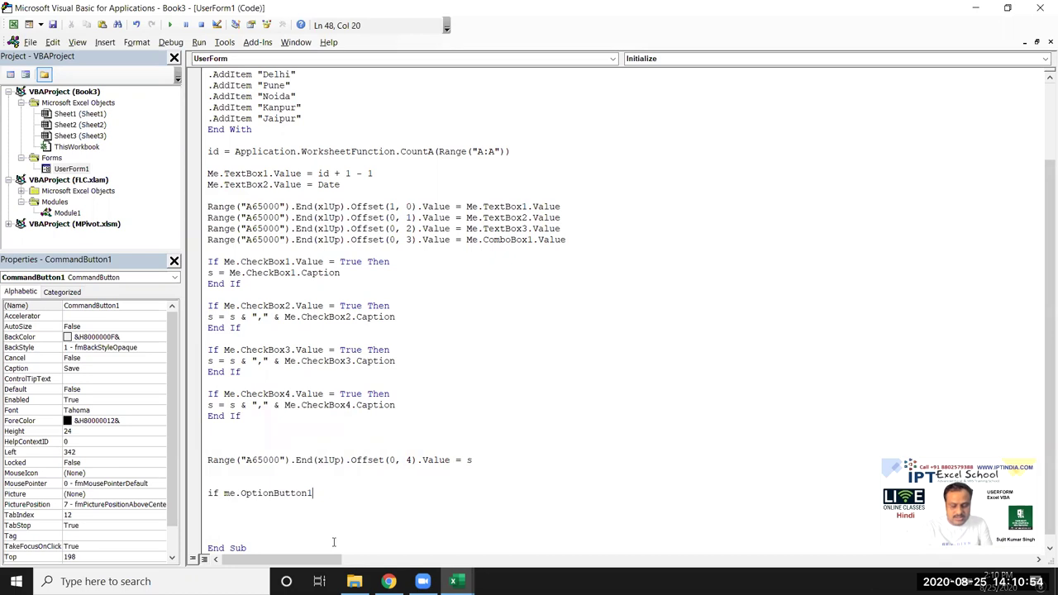
type(".")
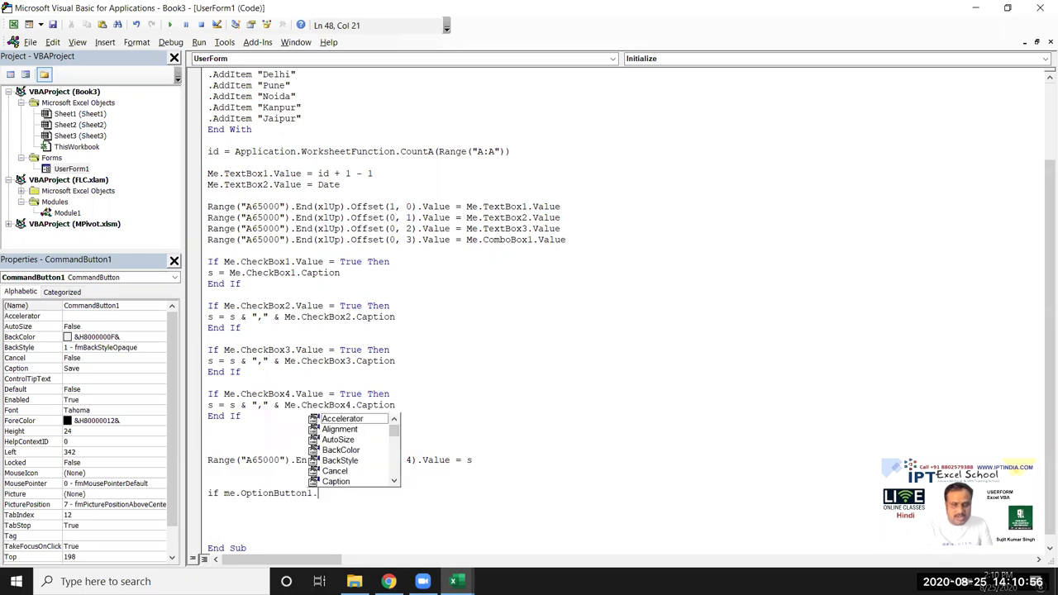
type("Value=true then")
key("Return")
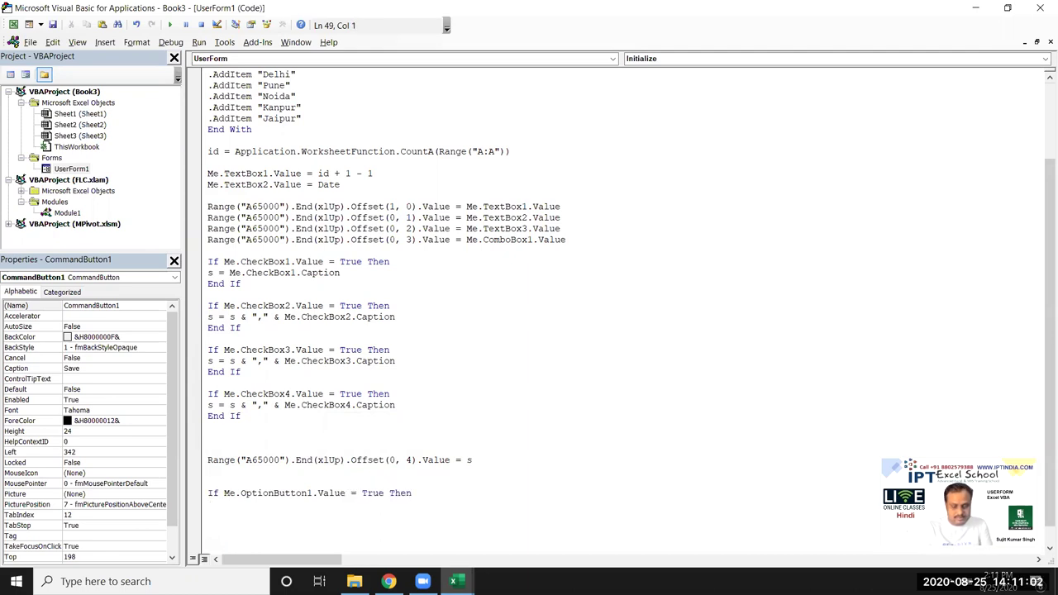
Step: Declare Dim m As String and Dim w As String under Dim c, correcting the 'sim' typo
scroll(265, 204, "up", 3)
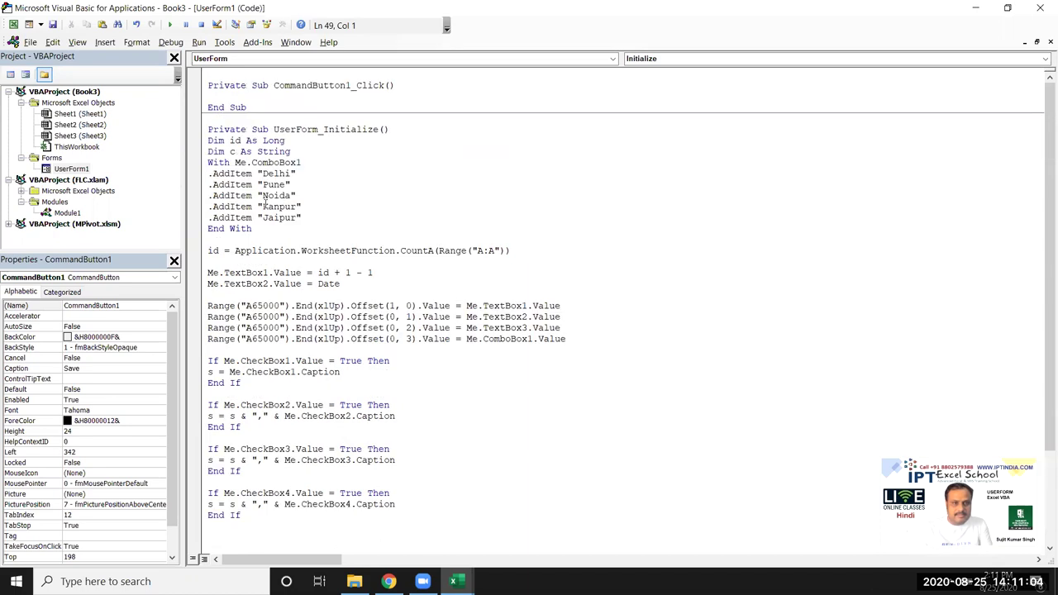
left_click(292, 152)
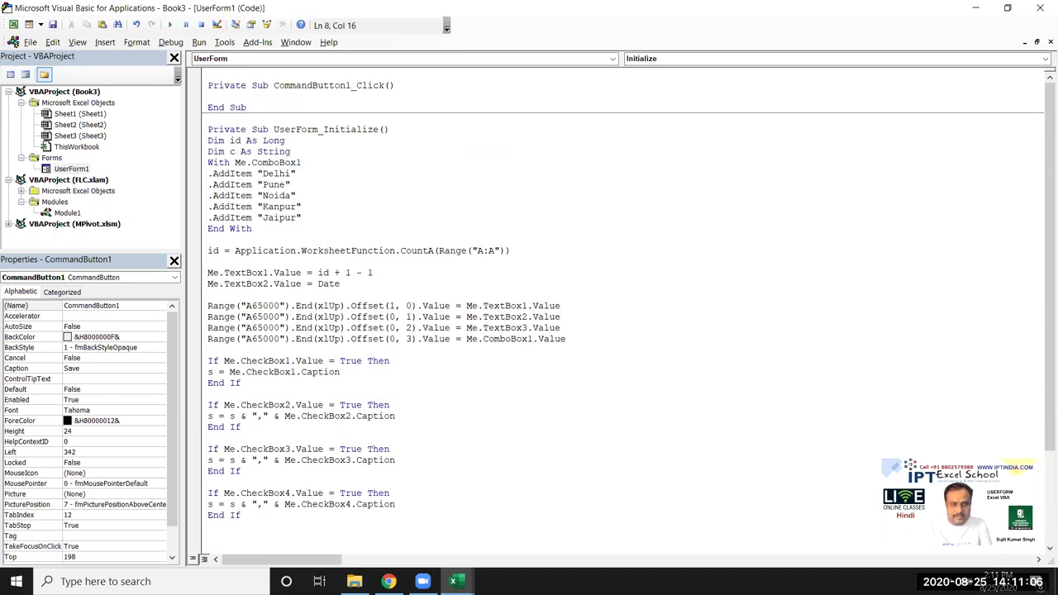
key("Return")
type("dim ")
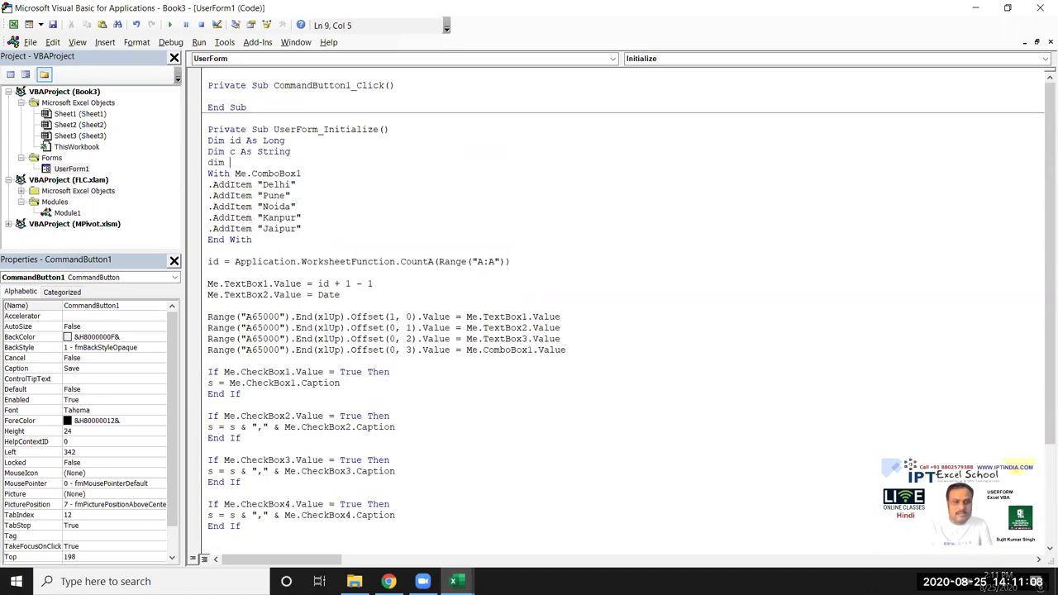
type("m as st")
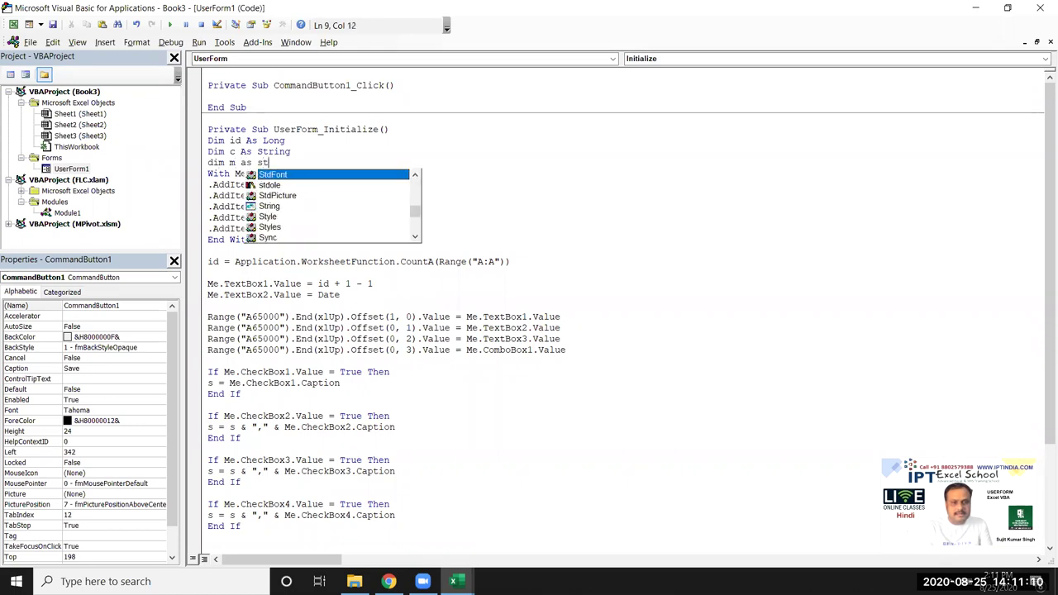
type("r")
key("Return")
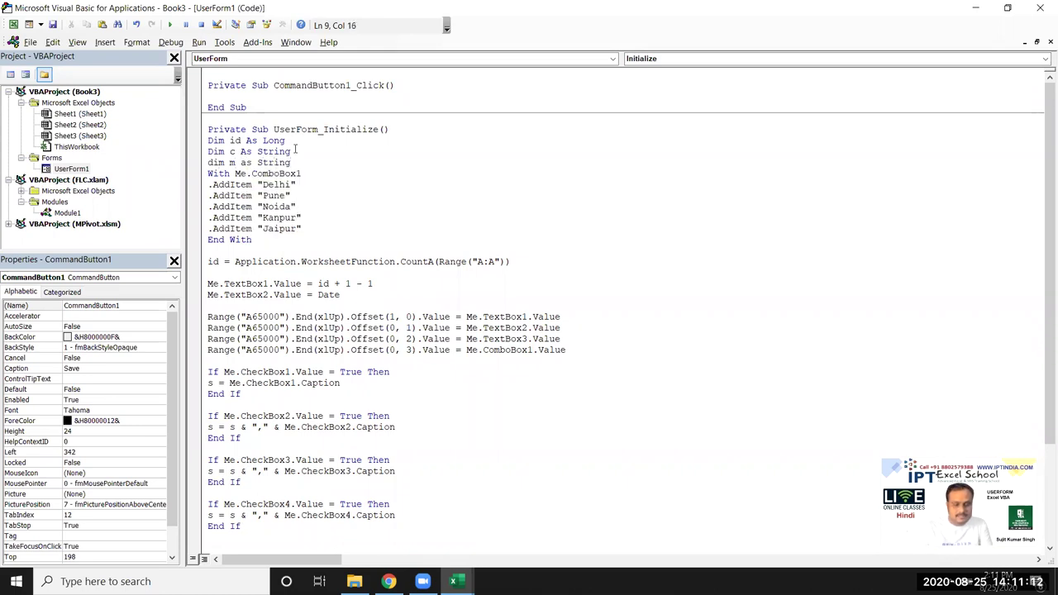
type("sim w as String")
left_click(321, 209)
key("Return")
left_click(217, 173)
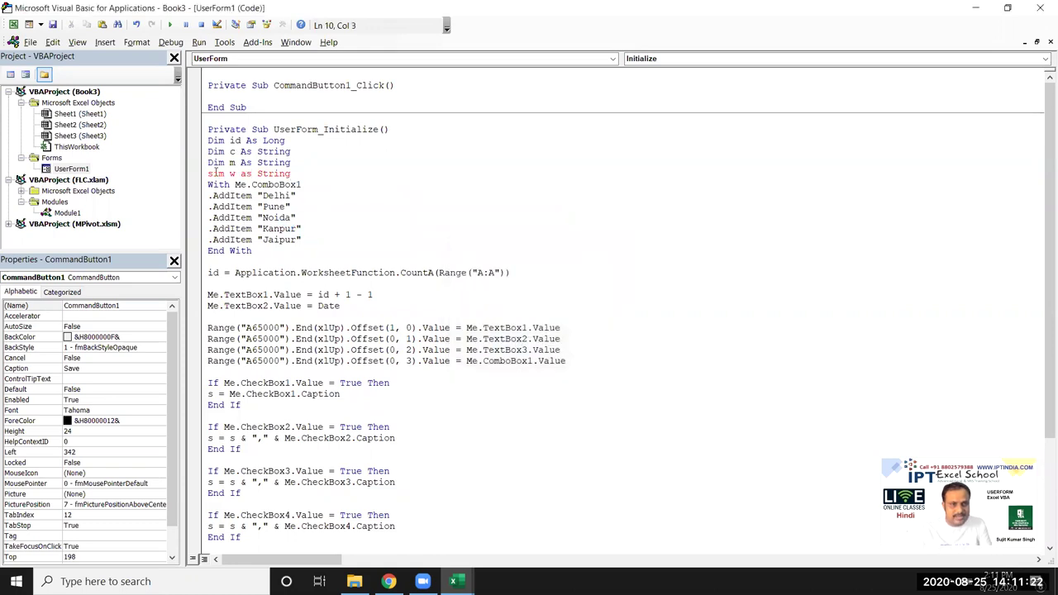
key("BackSpace")
type("d")
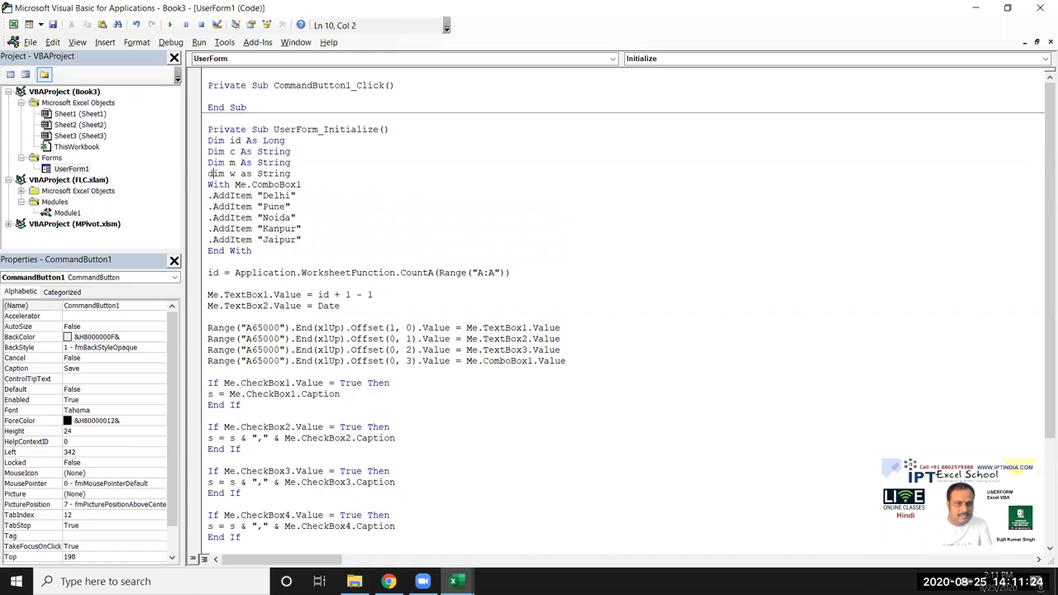
scroll(301, 372, "down", 1)
left_click(232, 494)
Step: Finish the OptionButton1 block by setting m to Me.OptionButton1.Caption and closing it with End If
left_click(229, 487)
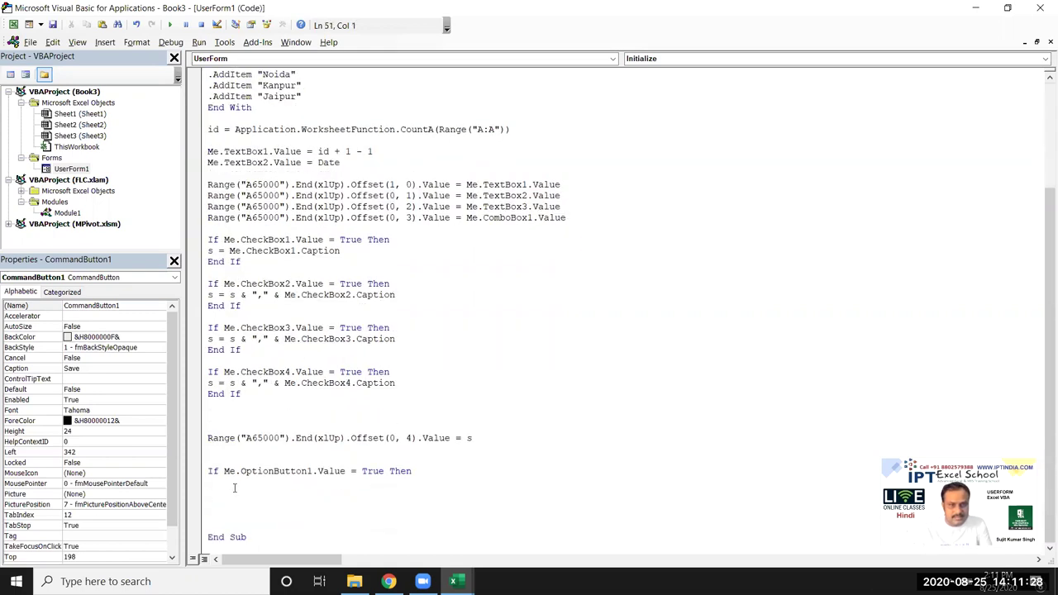
scroll(237, 491, "up", 2)
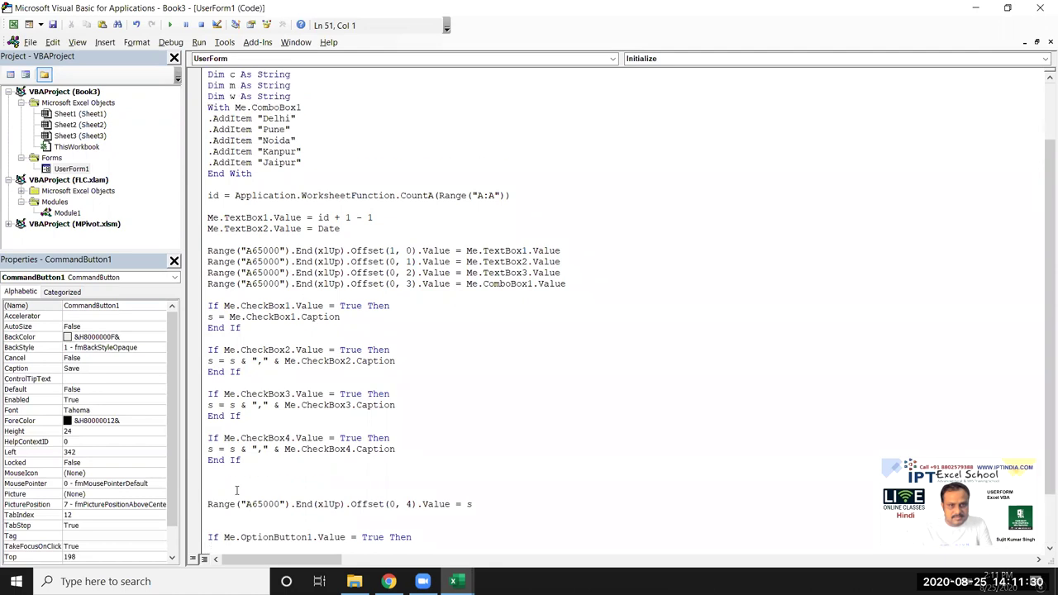
scroll(236, 491, "up", 1)
scroll(237, 491, "down", 3)
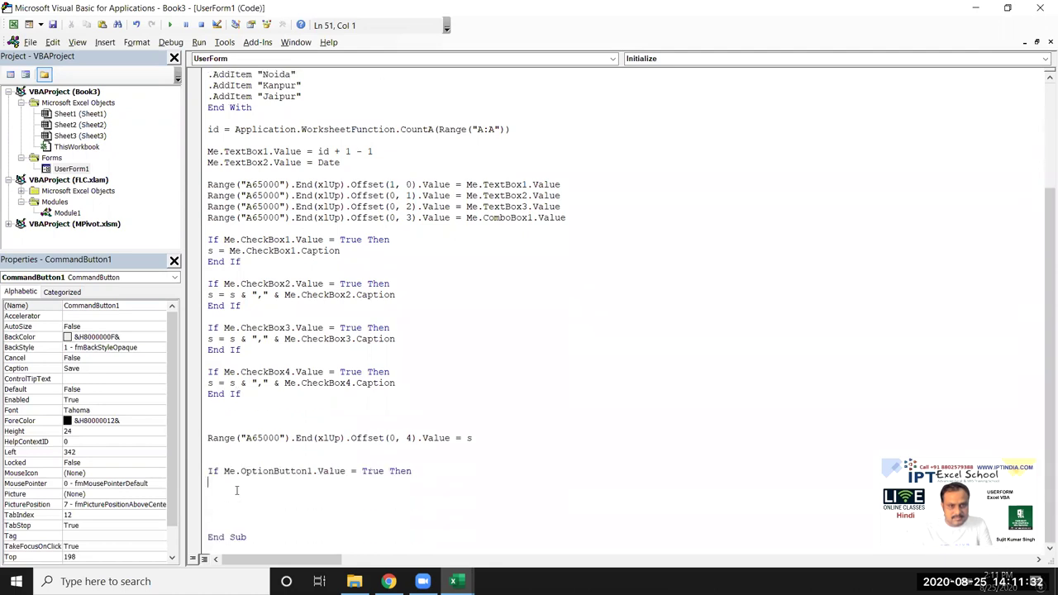
type("m=me.op")
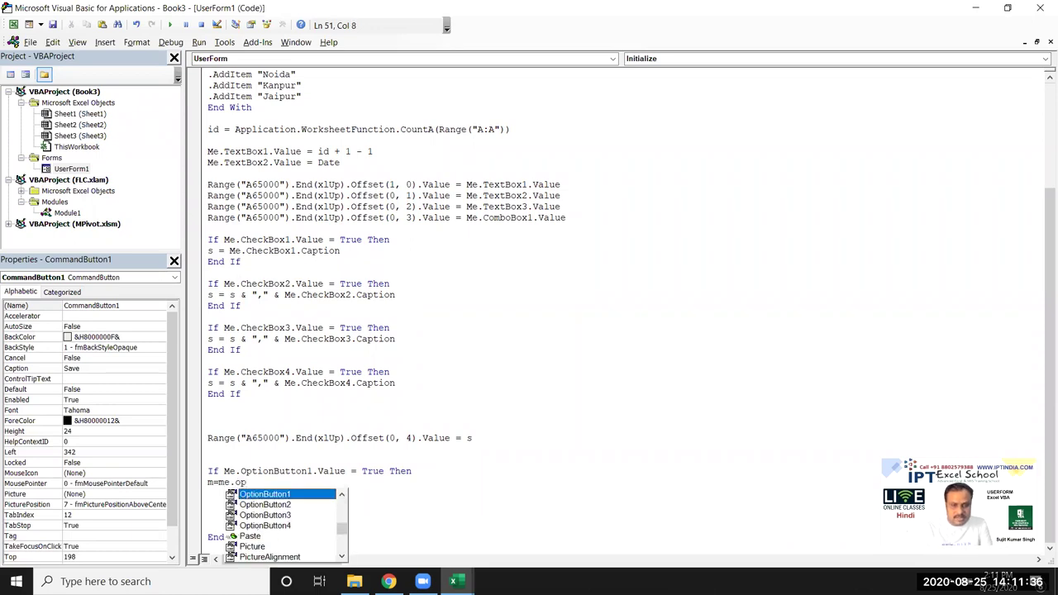
key("Tab")
type(".c")
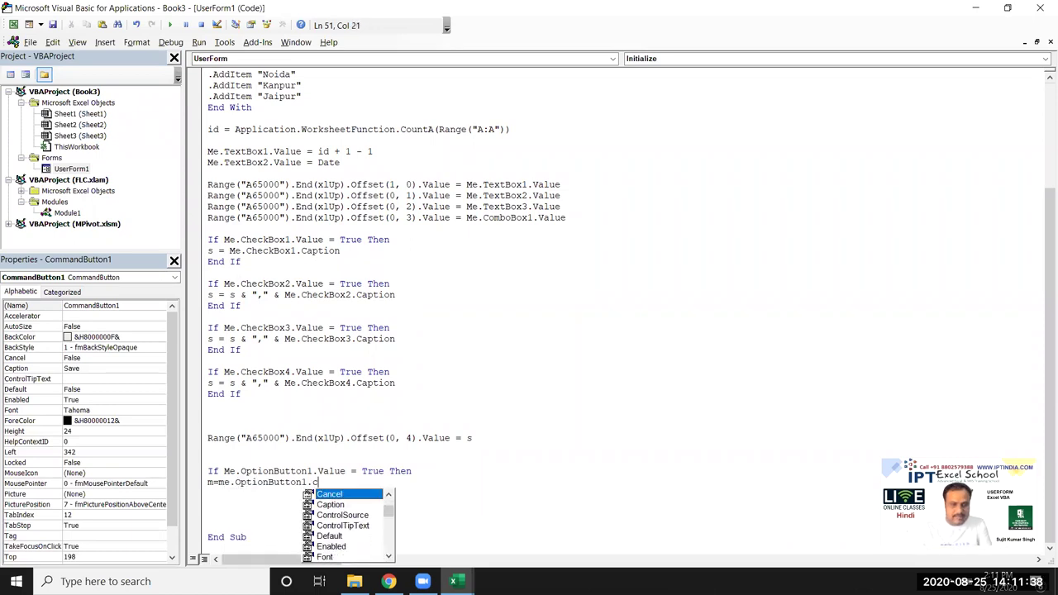
type("a")
key("Tab")
key("Return")
type("end if")
key("Return")
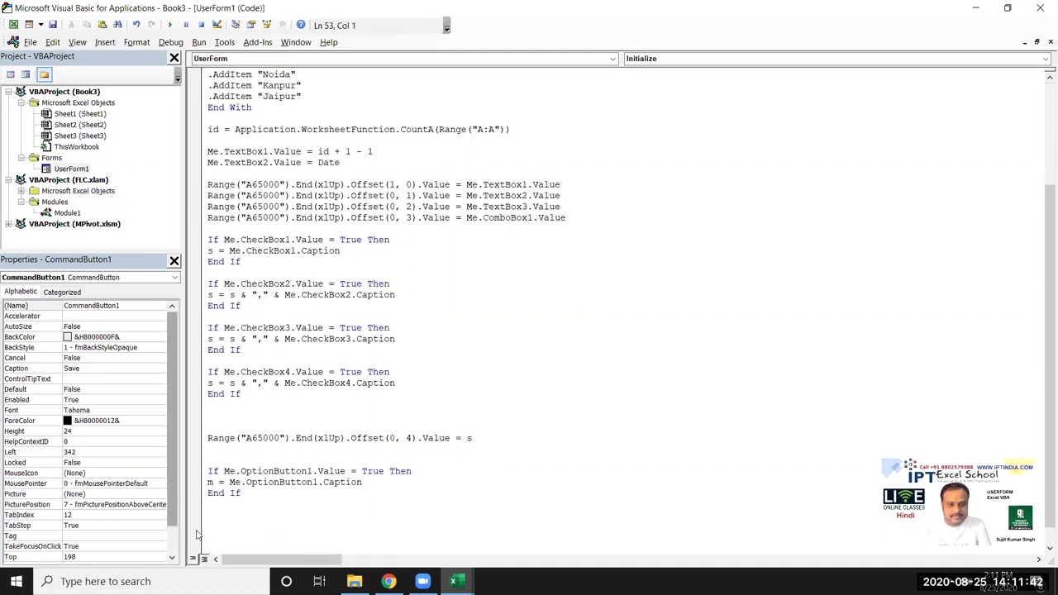
Step: Duplicate the block as an OptionButton2 check that sets m to OptionButton2's Caption
scroll(215, 513, "down", 1)
left_click_drag(244, 471, 209, 451)
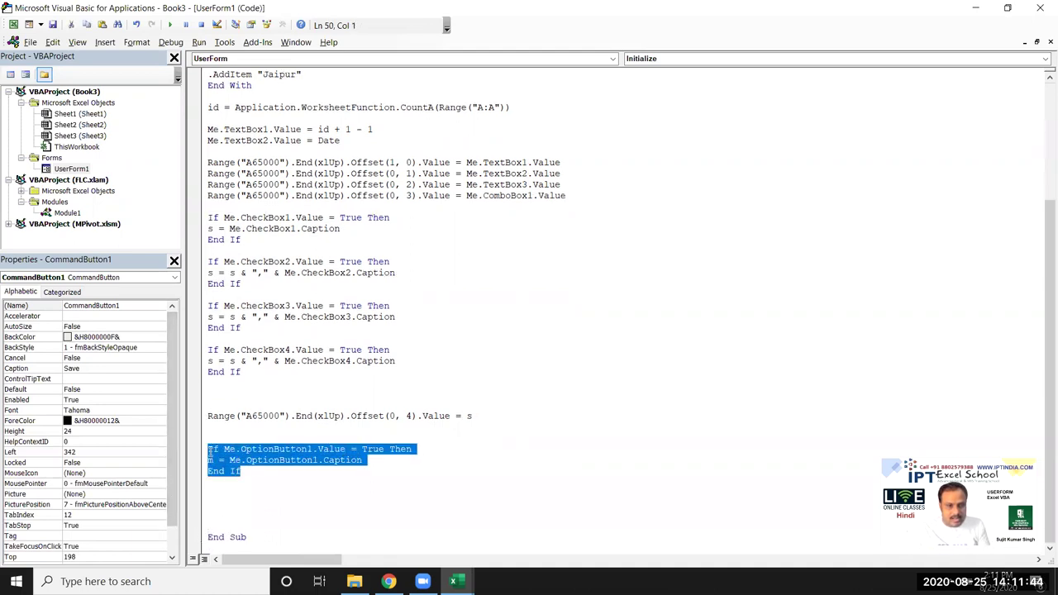
key("ctrl+c")
left_click(222, 489)
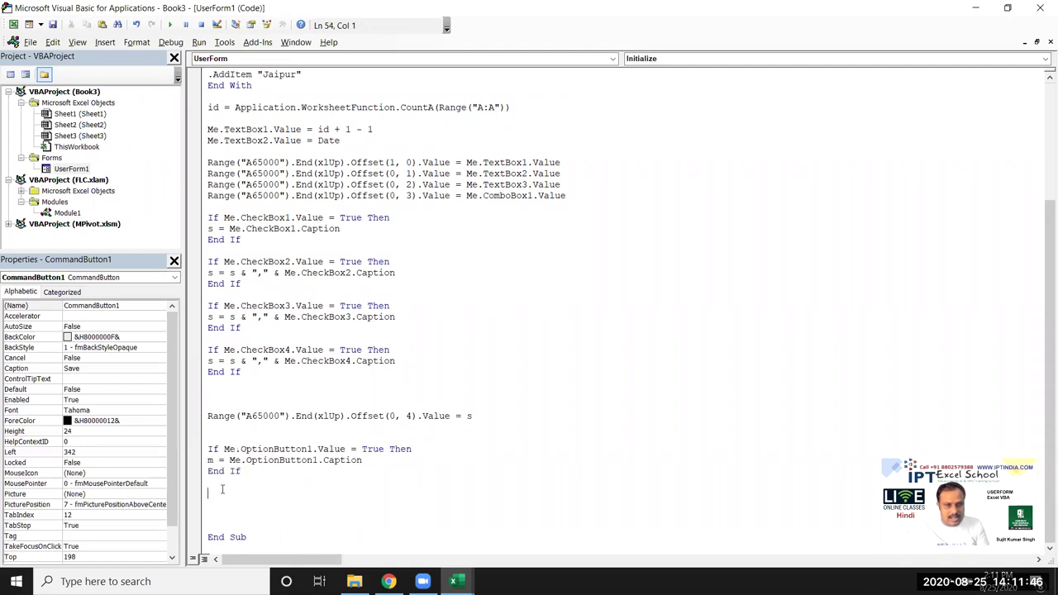
key("ctrl+v")
left_click(313, 493)
key("BackSpace")
type("2")
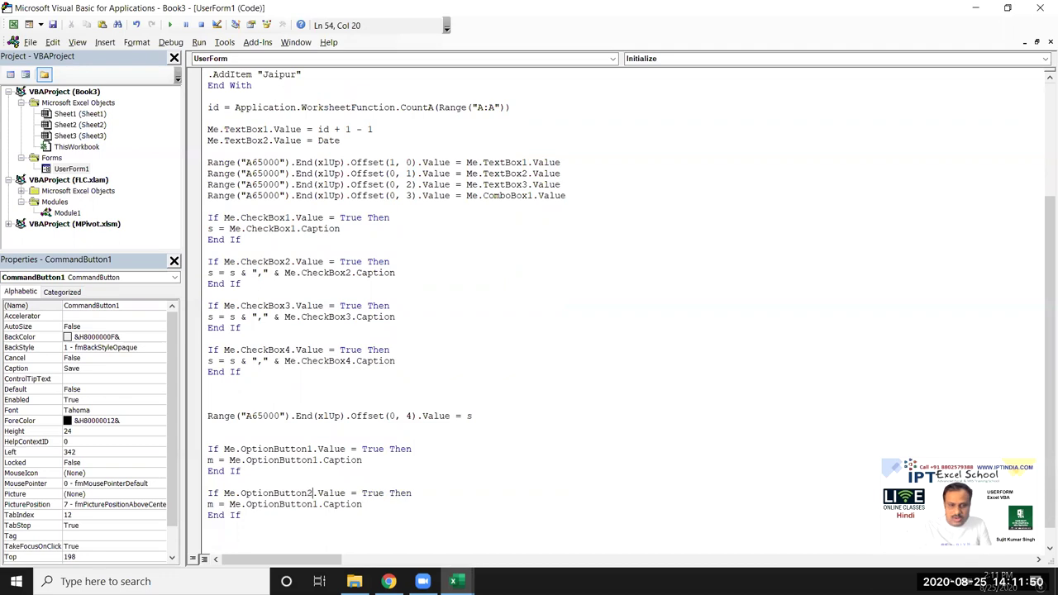
left_click(319, 504)
key("BackSpace")
type("2")
key("Down")
scroll(341, 510, "down", 1)
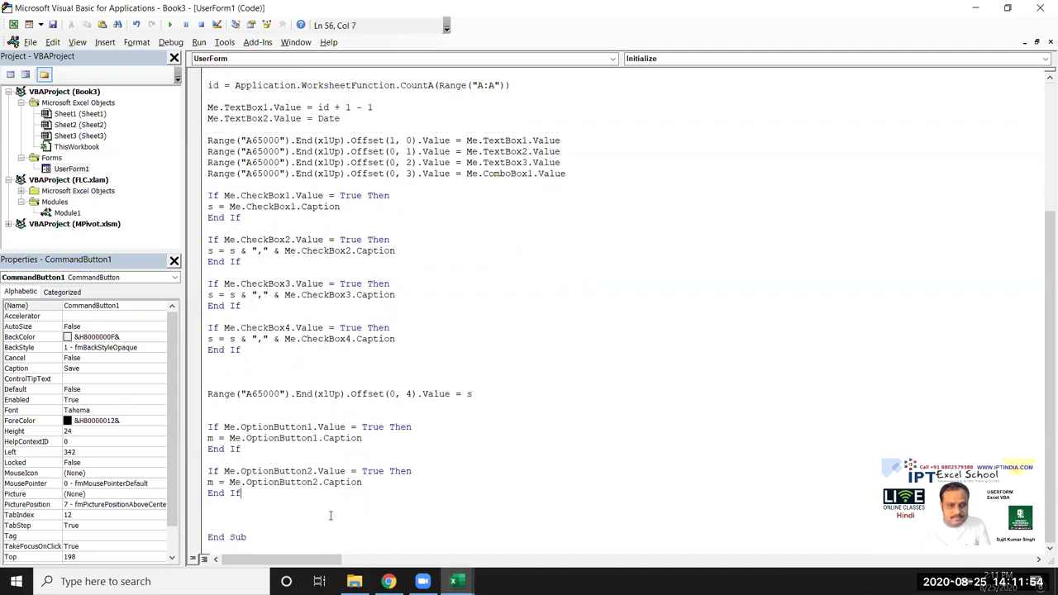
Step: Copy the Offset(0, 4) line below the blocks and change it to Offset(0, 5).Value = m
key("shift+Home")
key("shift+Up")
key("shift+Up")
key("shift+Up")
key("shift+Up")
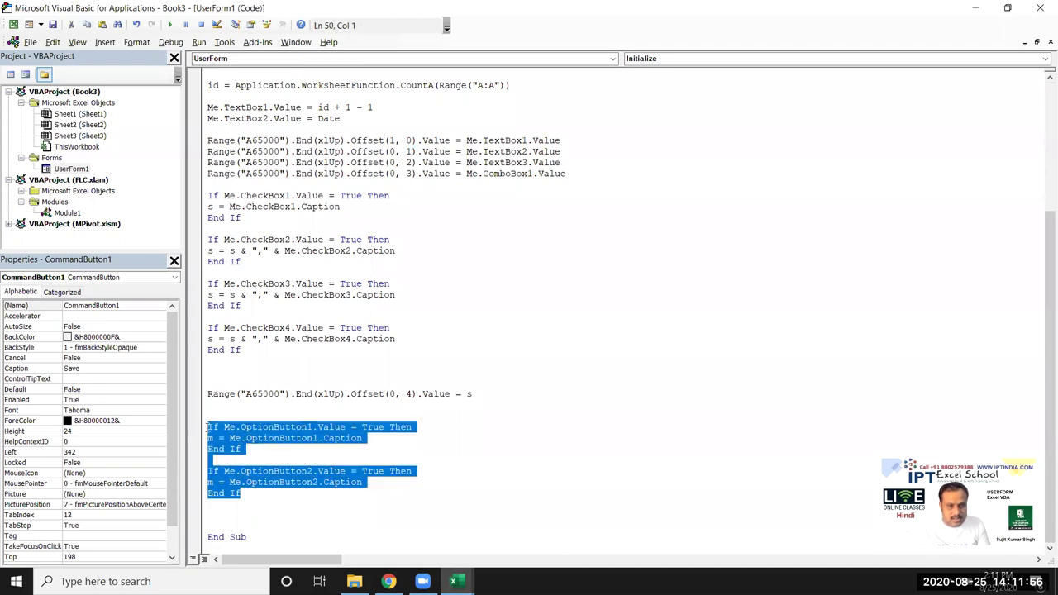
key("Up")
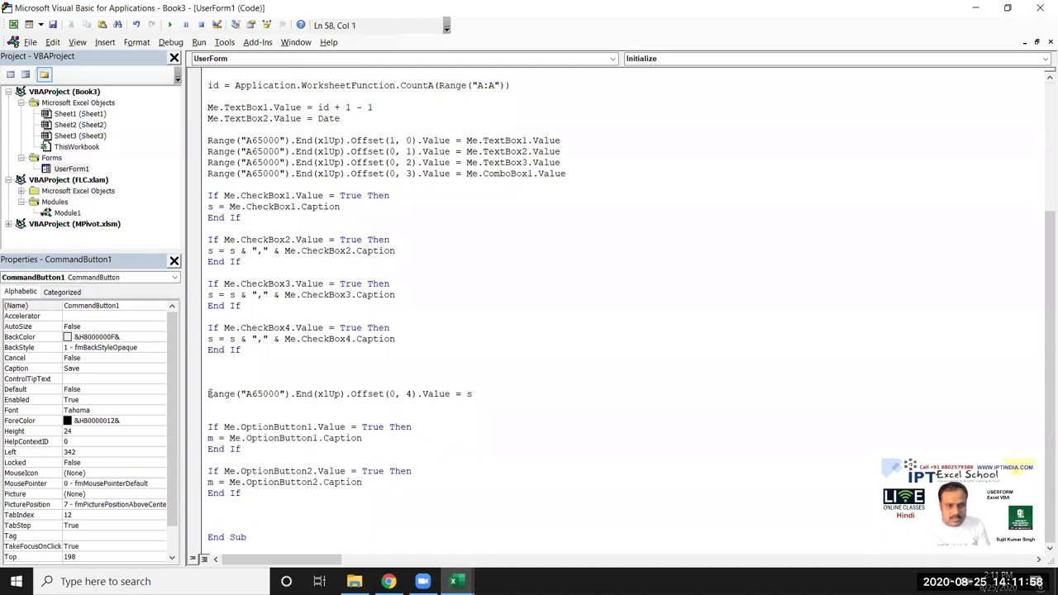
key("Up")
key("Up")
key("shift+Down")
key("ctrl+c")
left_click(221, 513)
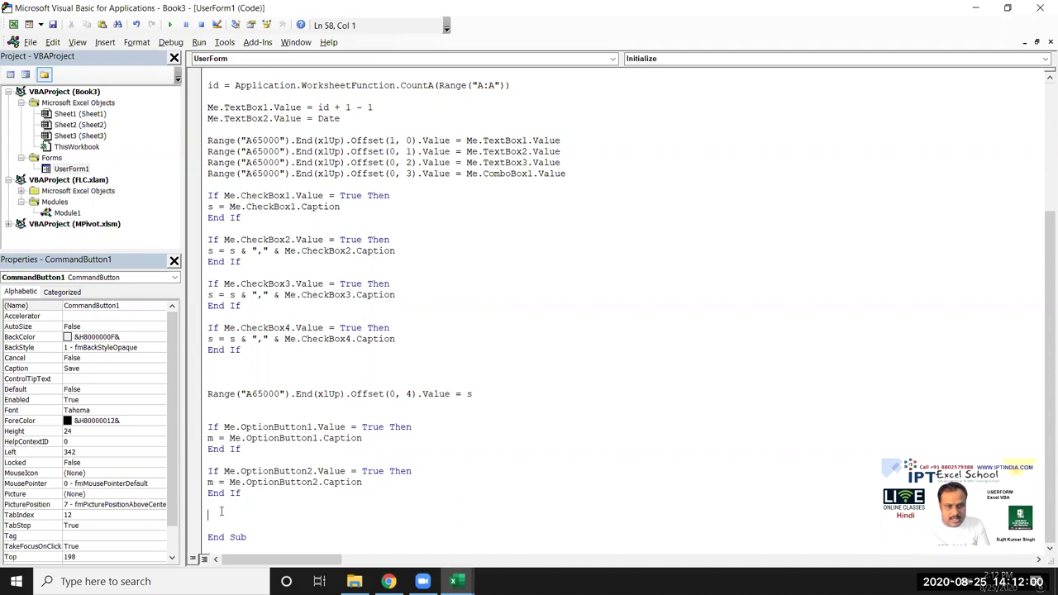
key("ctrl+v")
double_click(409, 493)
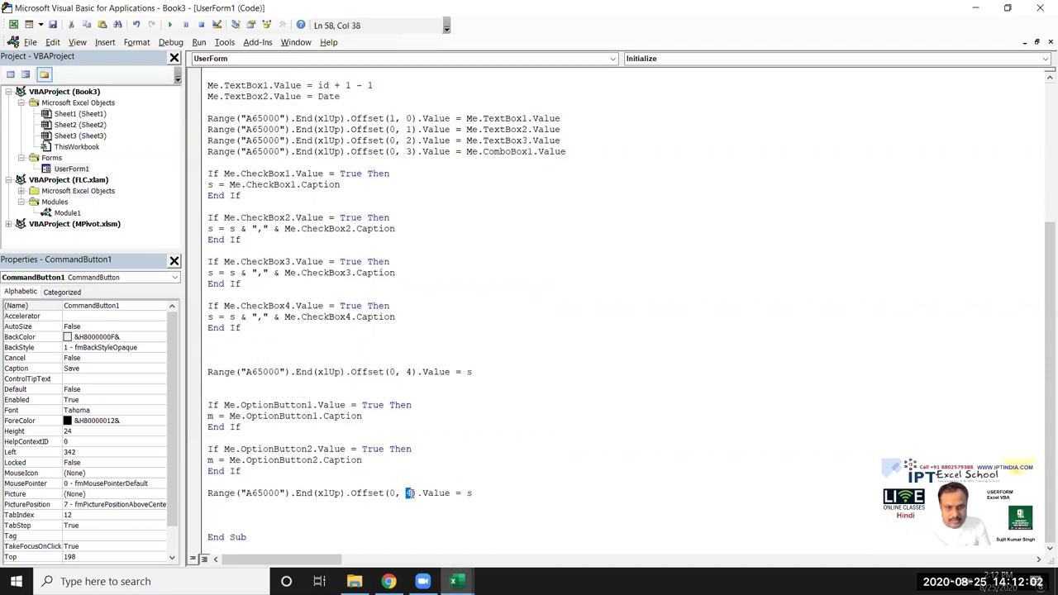
type("5")
double_click(471, 494)
type("m")
key("Return")
key("Return")
Step: Copy both OptionButton If blocks for reuse
left_click_drag(242, 472, 207, 405)
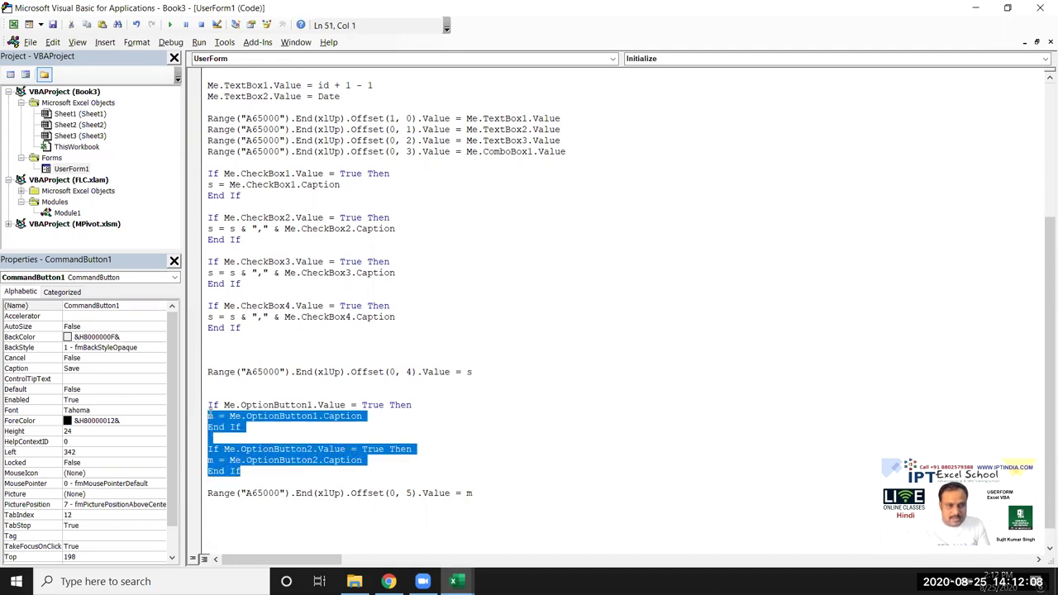
key("ctrl+c")
scroll(241, 465, "down", 1)
Step: Paste the two If blocks below the Offset(0, 5) line and switch their assignments from m to w
left_click(254, 501)
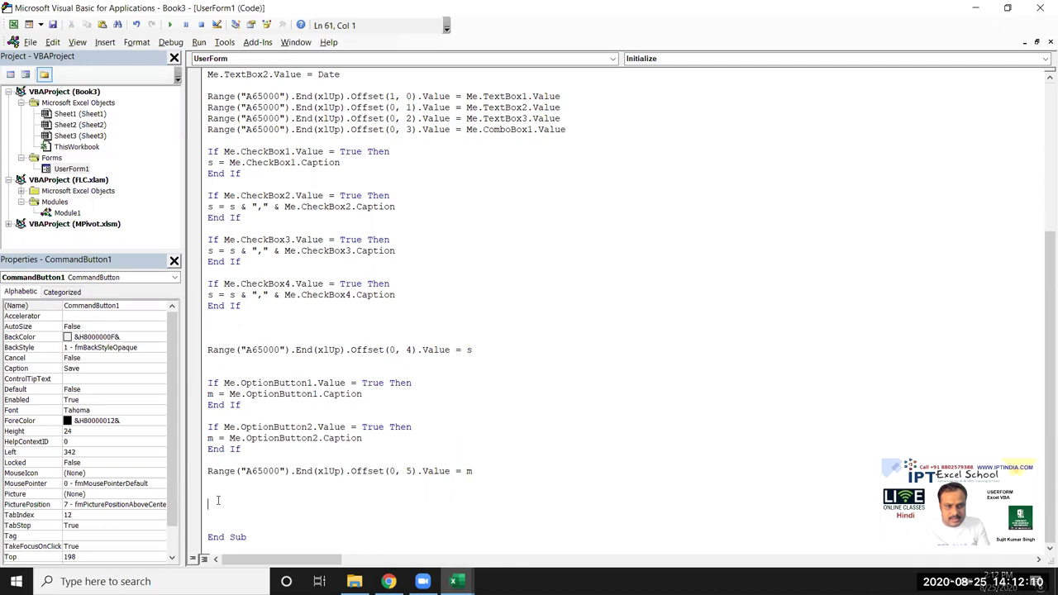
key("ctrl+v")
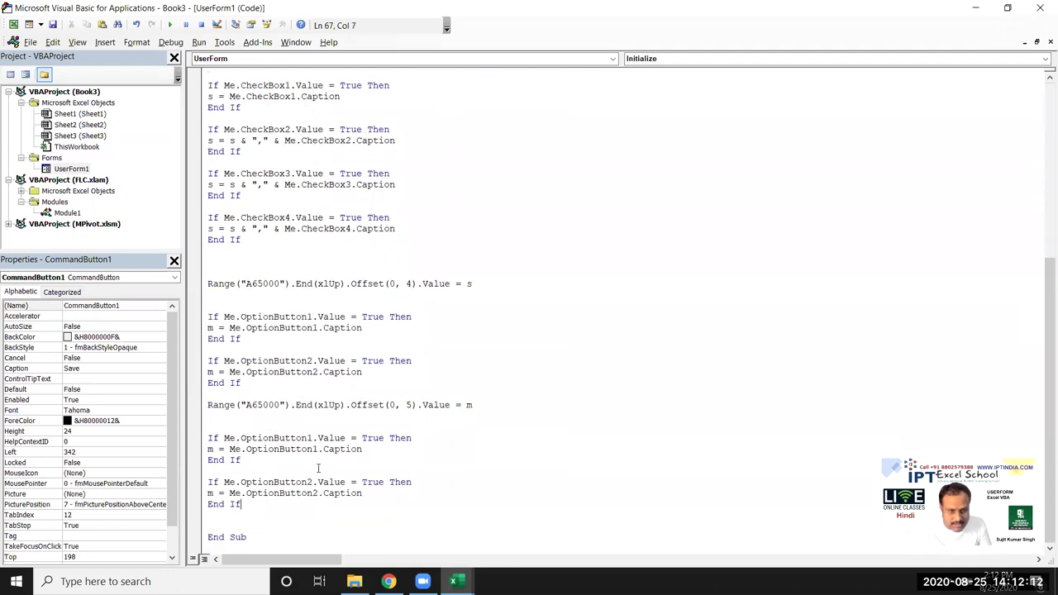
double_click(212, 449)
type("w")
double_click(212, 492)
type("w")
Step: Renumber the pasted blocks to OptionButton3 and OptionButton4 in conditions and caption lines
left_click(310, 438)
key("Delete")
type("3")
left_click(312, 449)
key("Delete")
type("3")
left_click(308, 482)
key("Delete")
type("4")
left_click(312, 493)
key("Delete")
type("4")
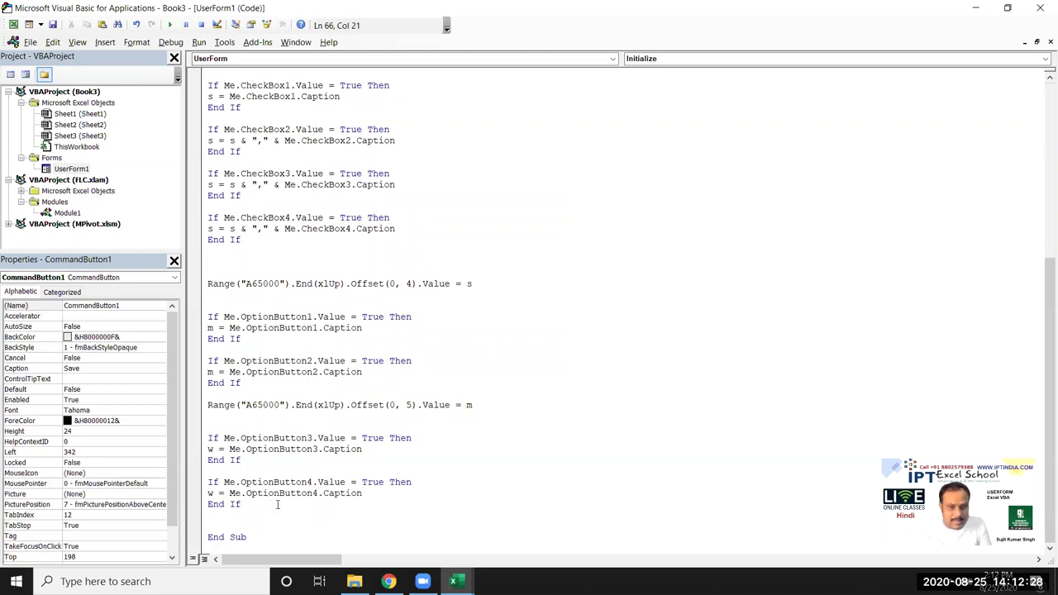
left_click(262, 512)
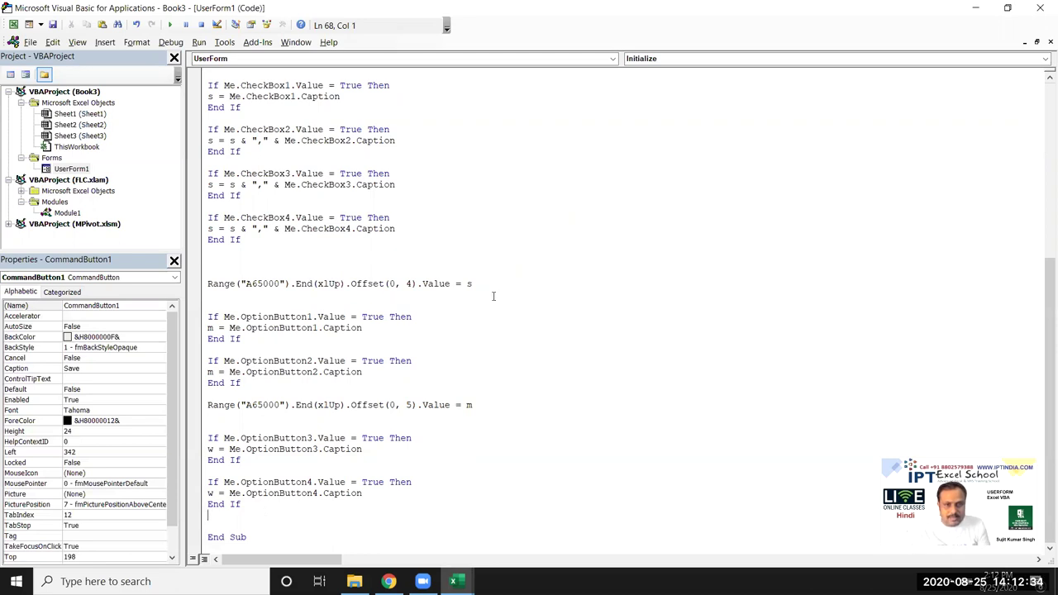
Step: Add a Range(...).Offset(0, 6).Value = w line to write the Batch value
left_click_drag(472, 405, 208, 405)
key("ctrl+c")
left_click(233, 515)
key("ctrl+v")
double_click(408, 515)
type("6")
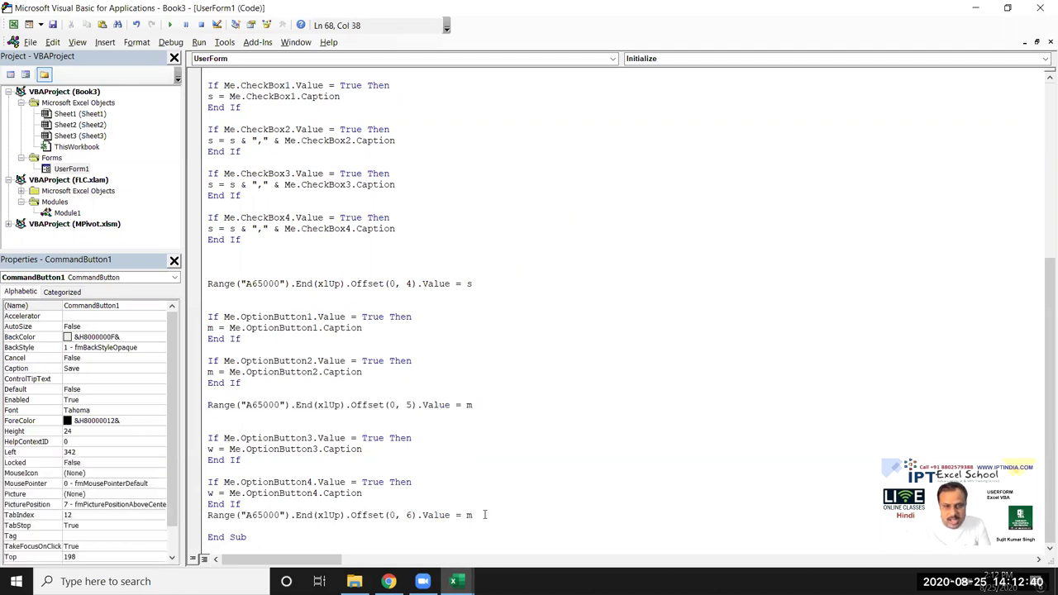
double_click(482, 515)
type("w")
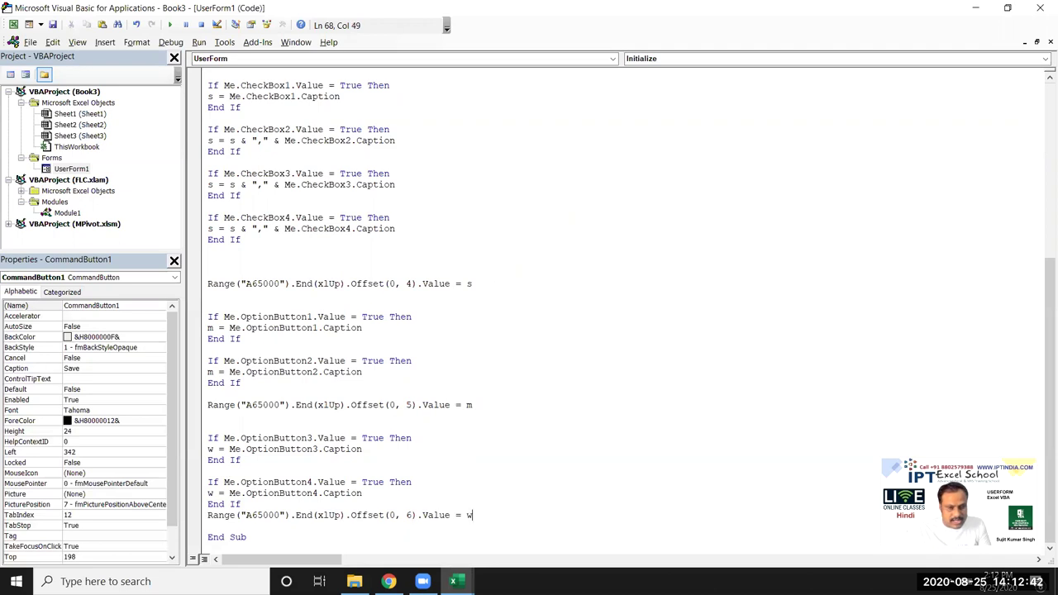
scroll(483, 527, "down", 1)
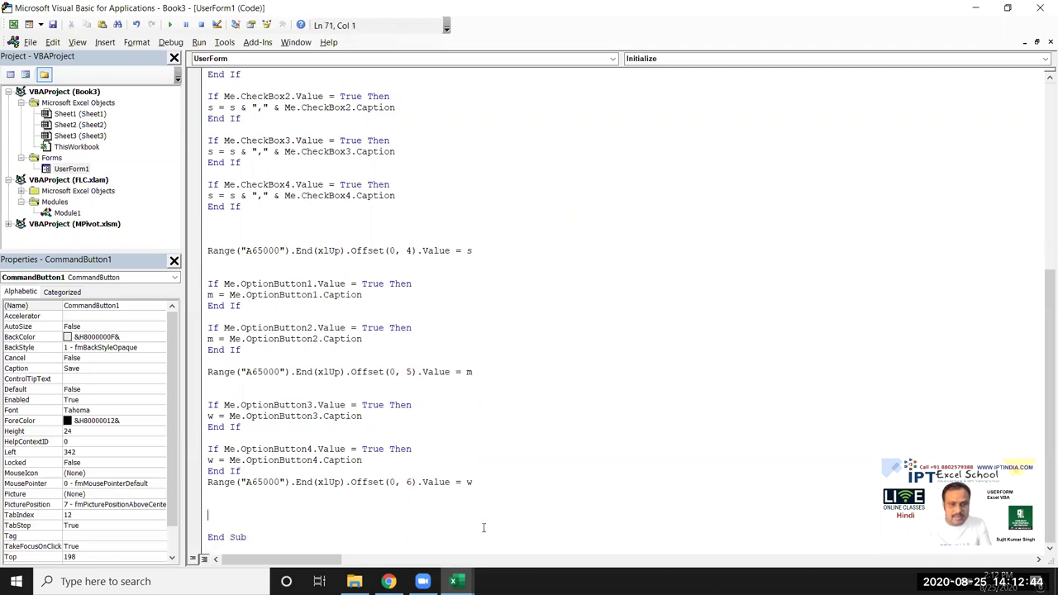
Step: Add a MsgBox "Data Save" line to the Save code, followed by blank lines
type("msgbox me")
key("BackSpace")
key("BackSpace")
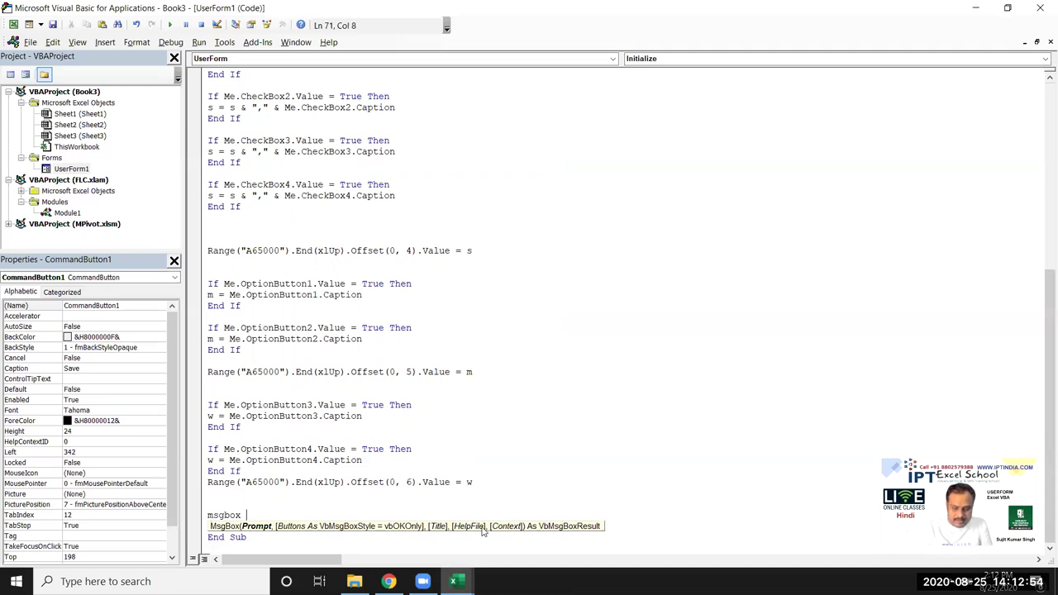
type("Data ")
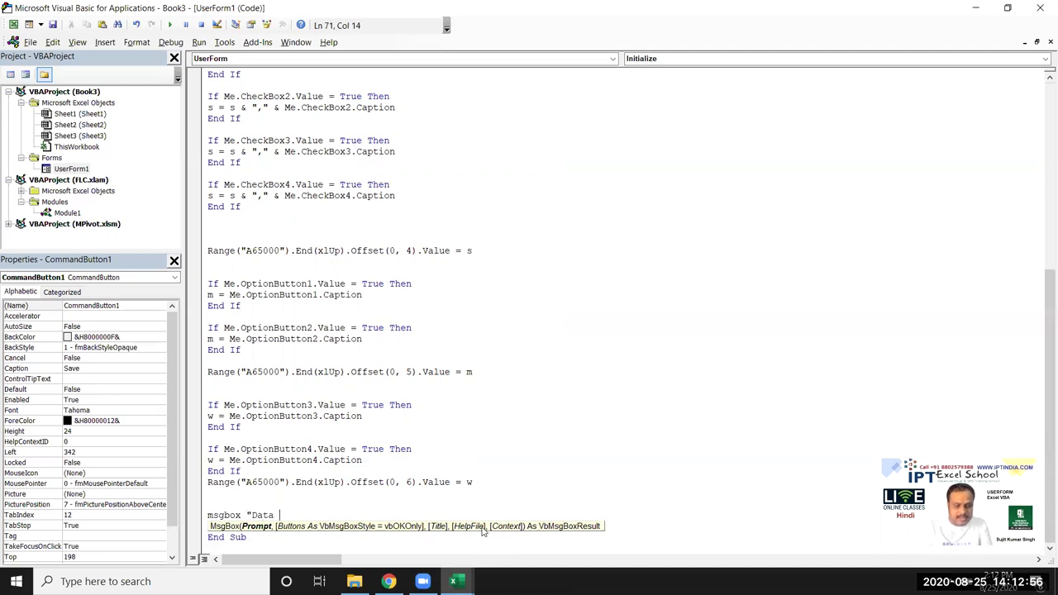
type("Save")
key("Return")
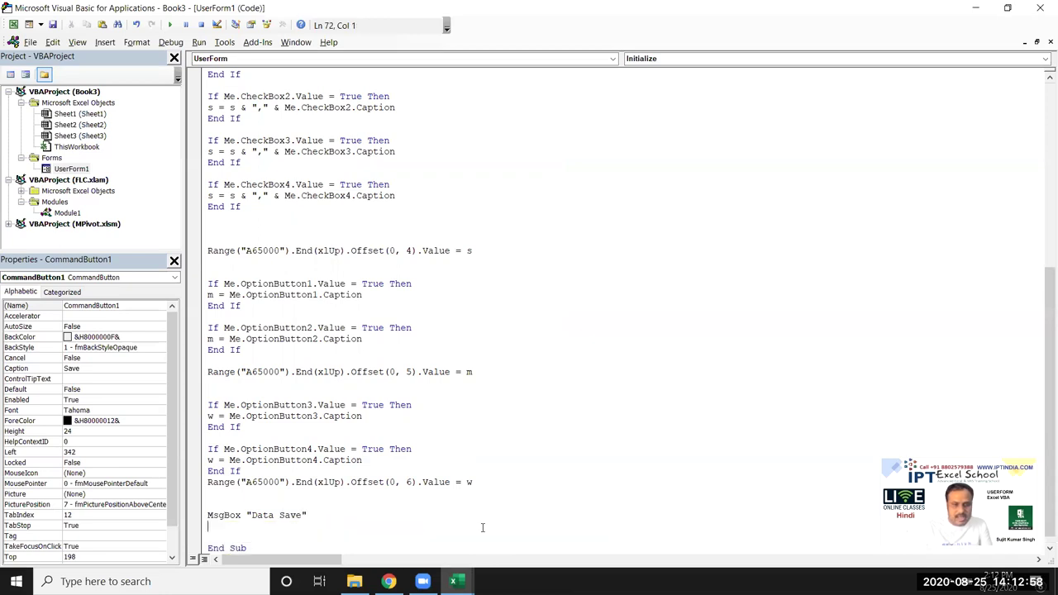
key("Return")
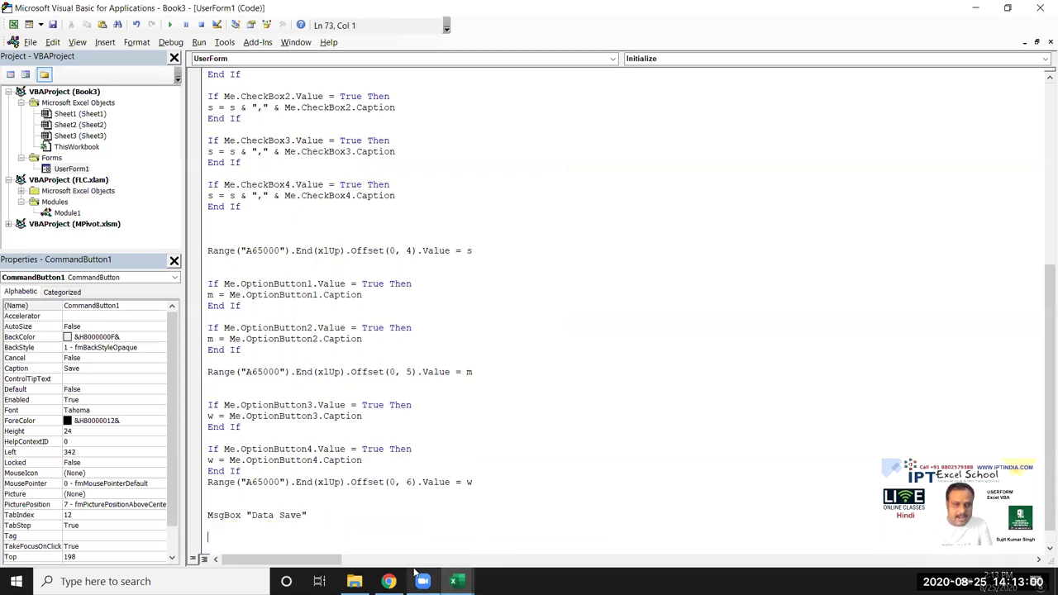
Step: Paste the ID, TextBox1 and TextBox2 date lines below the MsgBox to regenerate them
scroll(82, 537, "down", 1)
scroll(225, 533, "down", 1)
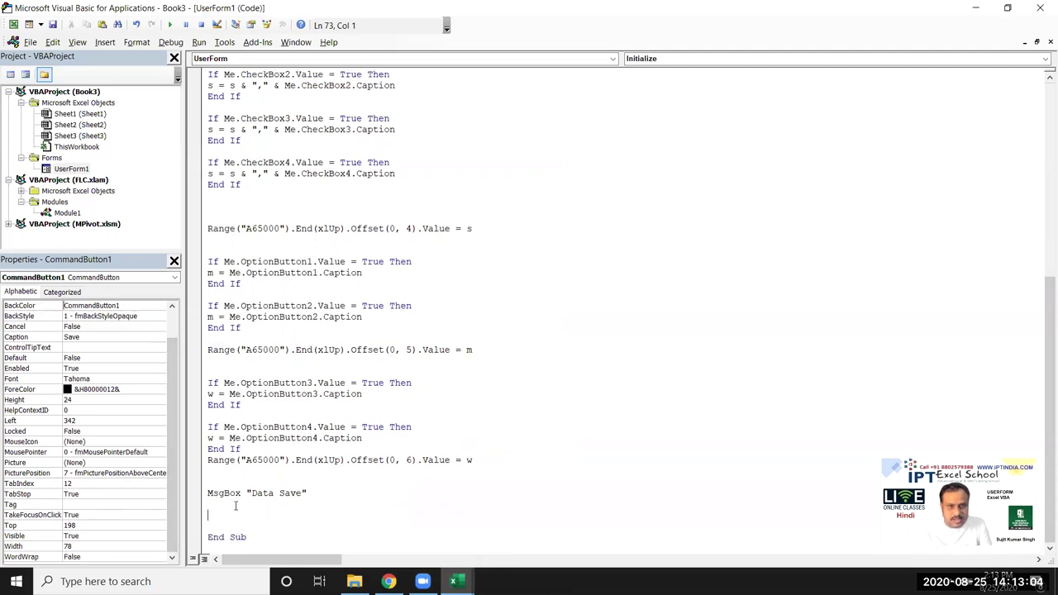
scroll(234, 506, "up", 5)
scroll(234, 506, "up", 4)
mouse_move(208, 217)
left_mouse_down()
mouse_move(301, 215)
mouse_move(530, 246)
left_mouse_up()
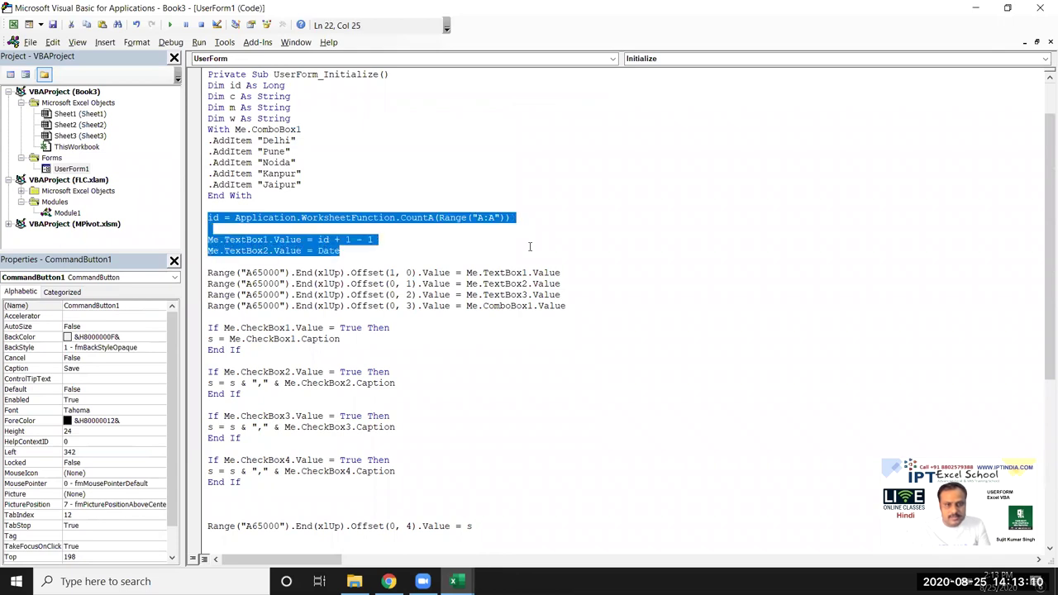
scroll(242, 504, "down", 8)
scroll(242, 504, "down", 1)
left_click(227, 508)
key("Return")
key("ctrl+v")
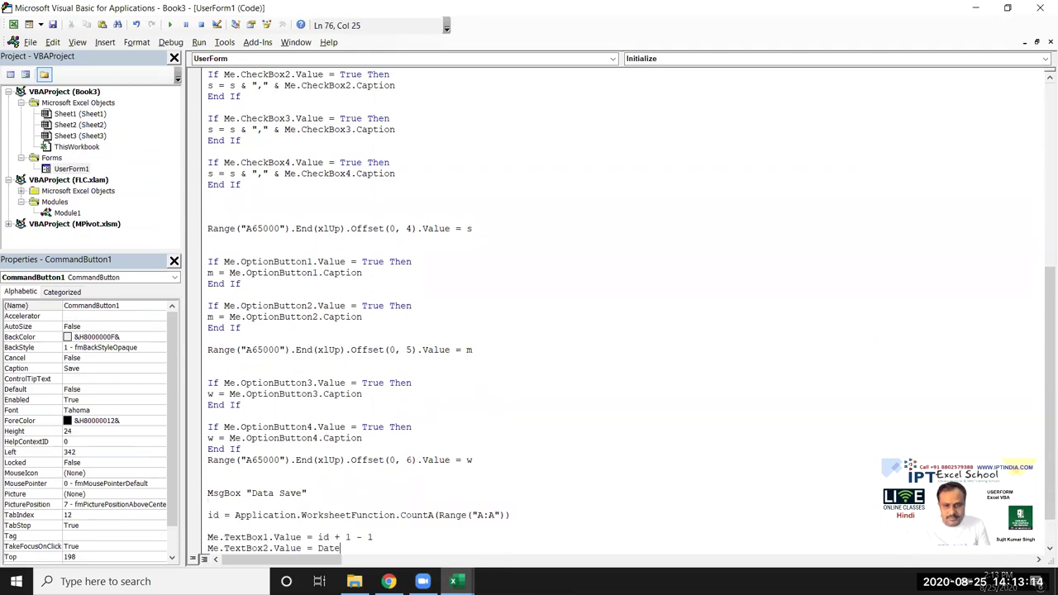
scroll(447, 494, "down", 1)
key("Return")
key("Return")
Step: Add Me.TextBox3.Value = "" before End Sub to clear TextBox3
type("me")
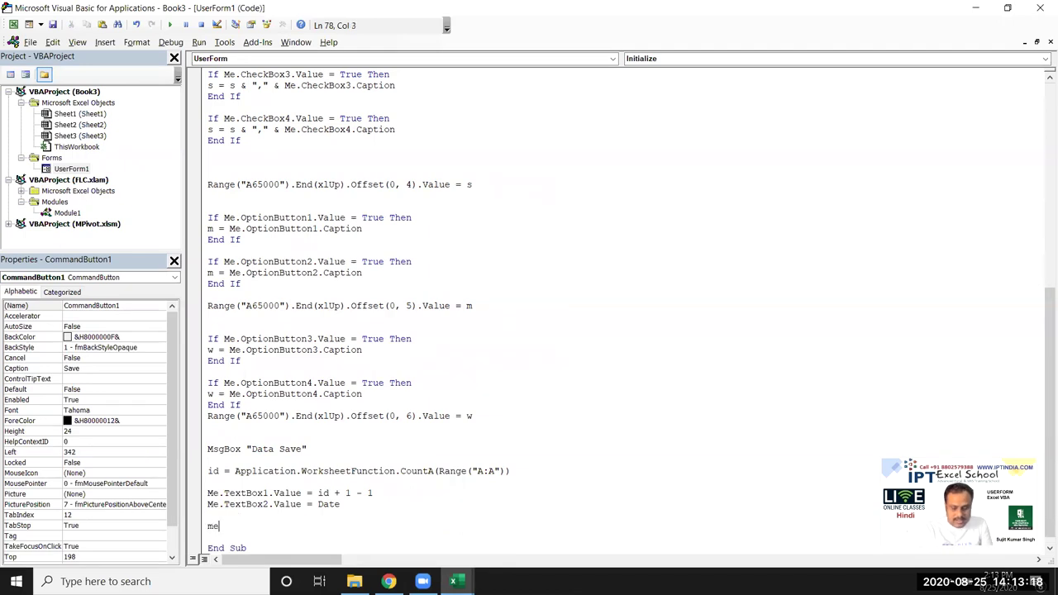
type(".te")
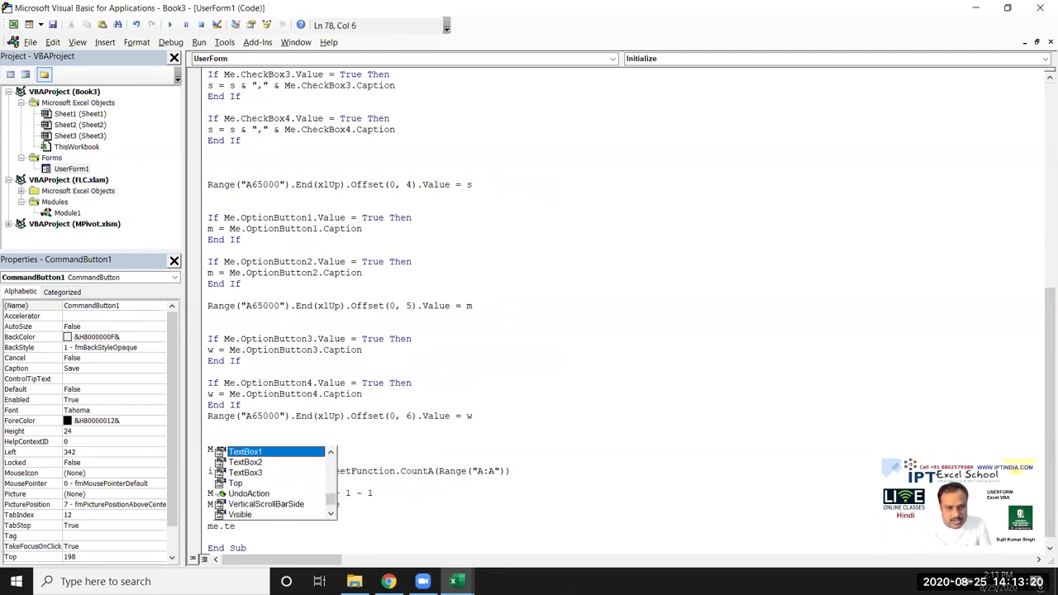
key("Down")
key("Down")
key("Tab")
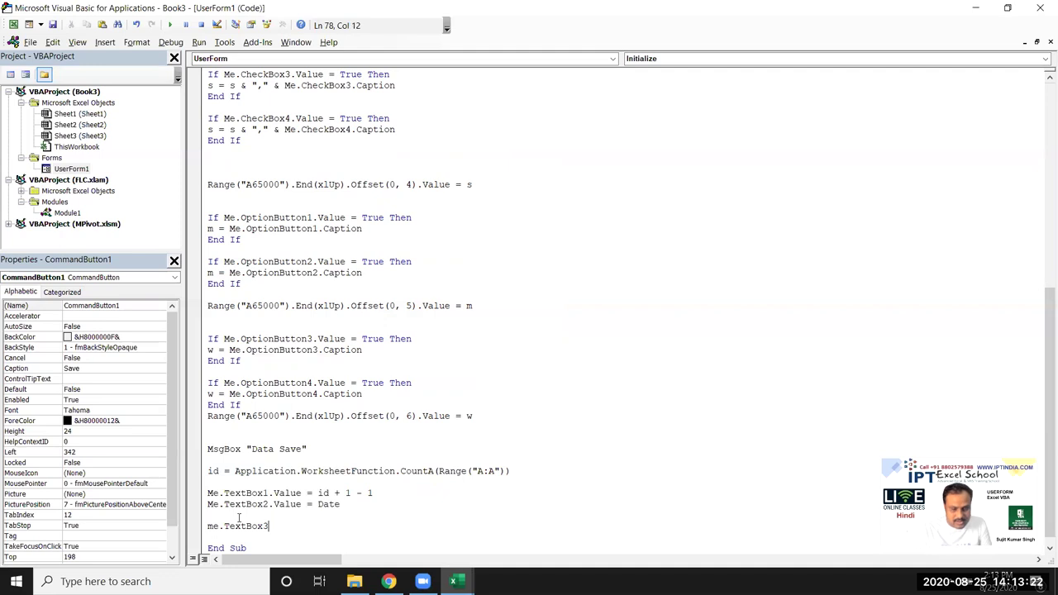
type(".v")
key("Tab")
type("= \"\"")
key("Return")
scroll(242, 519, "down", 1)
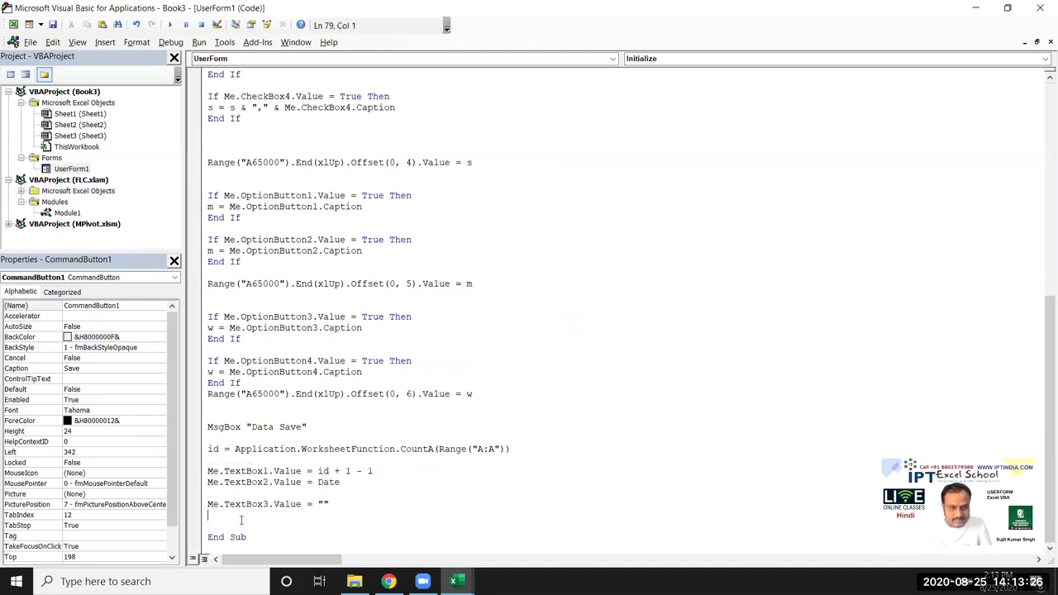
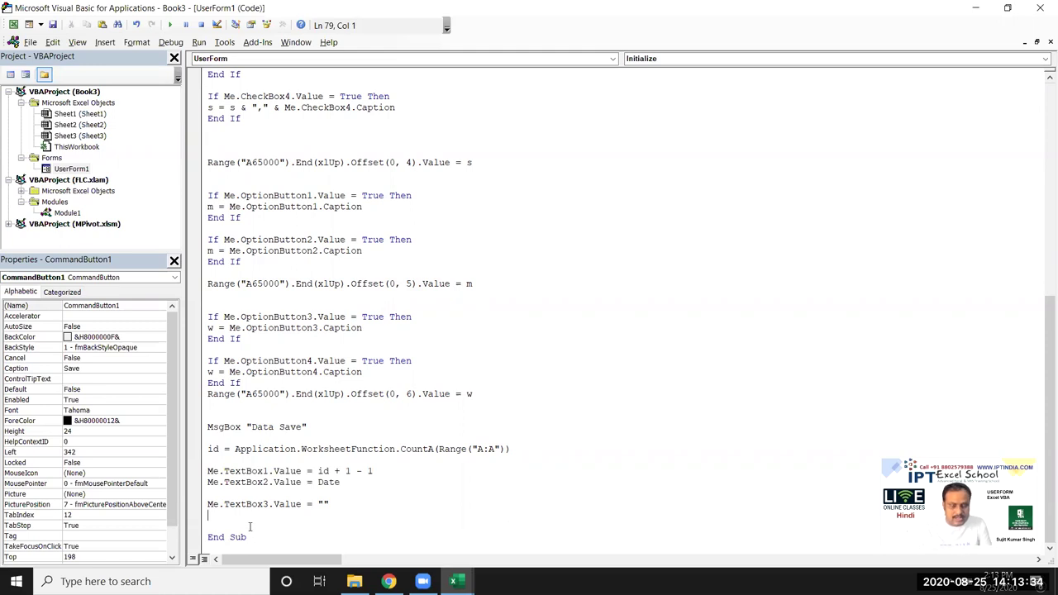
Step: Add the line Me.CheckBox1.Value = False below the TextBox3 line
key("Return")
type("me.te")
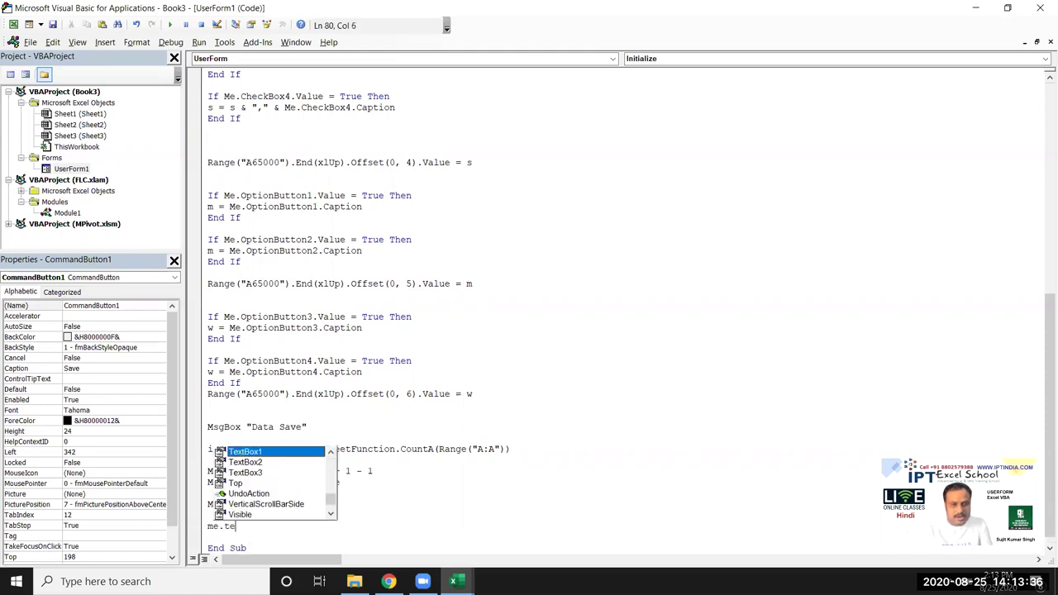
key("BackSpace")
key("BackSpace")
type("ch")
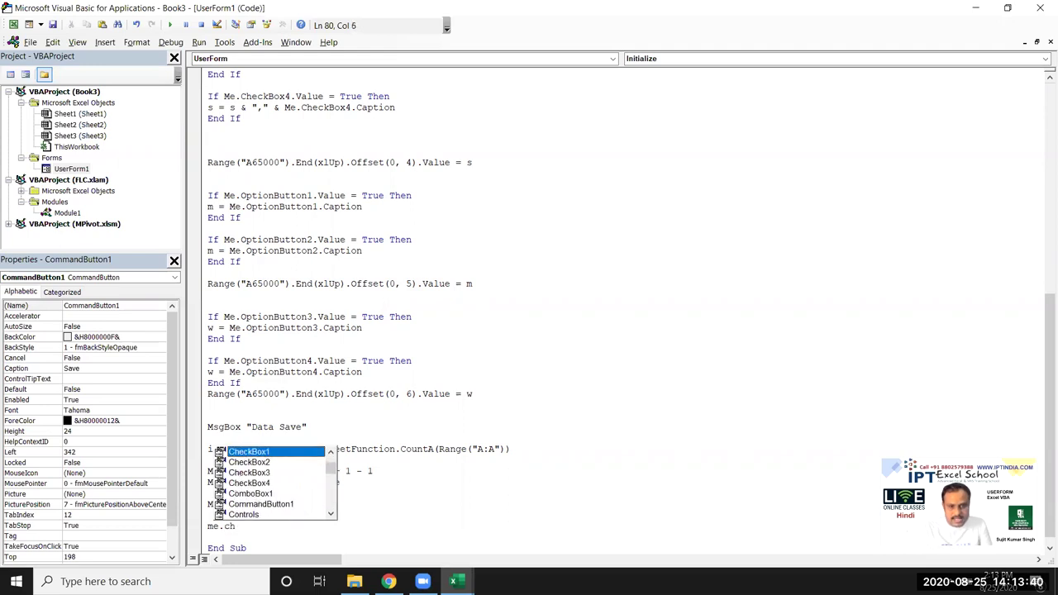
key("Tab")
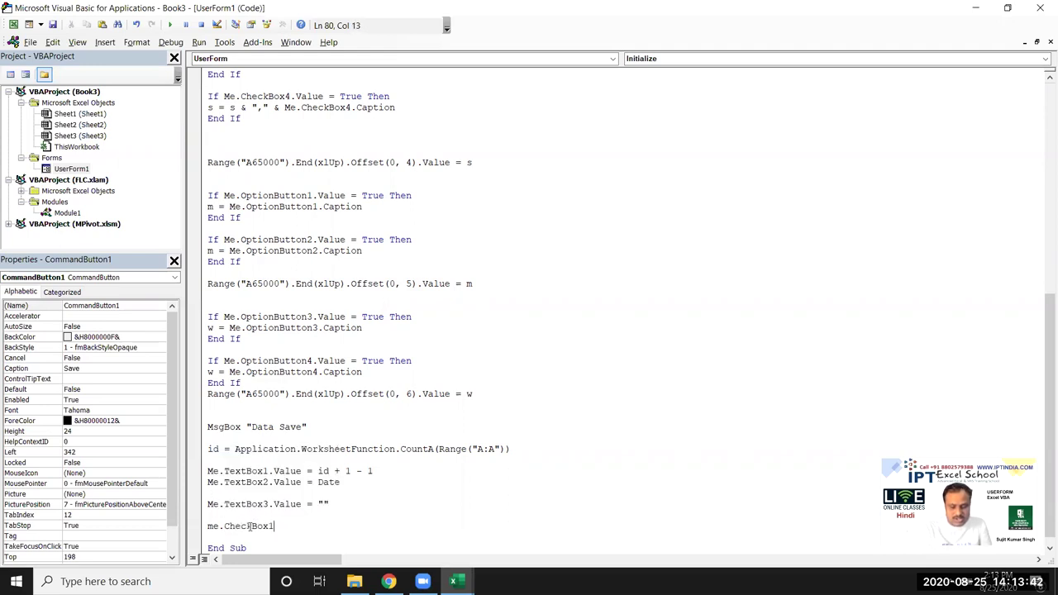
type(".v")
key("Tab")
type("= False")
key("Return")
Step: Duplicate the CheckBox1 reset line to make three more copies
key("Up")
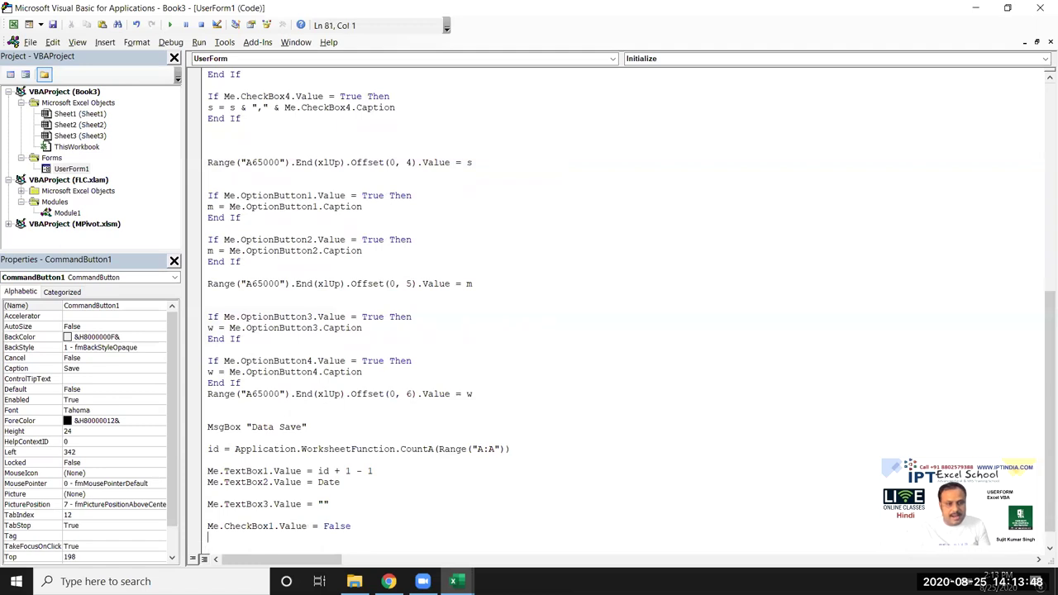
key("shift+Down")
scroll(323, 550, "down", 1)
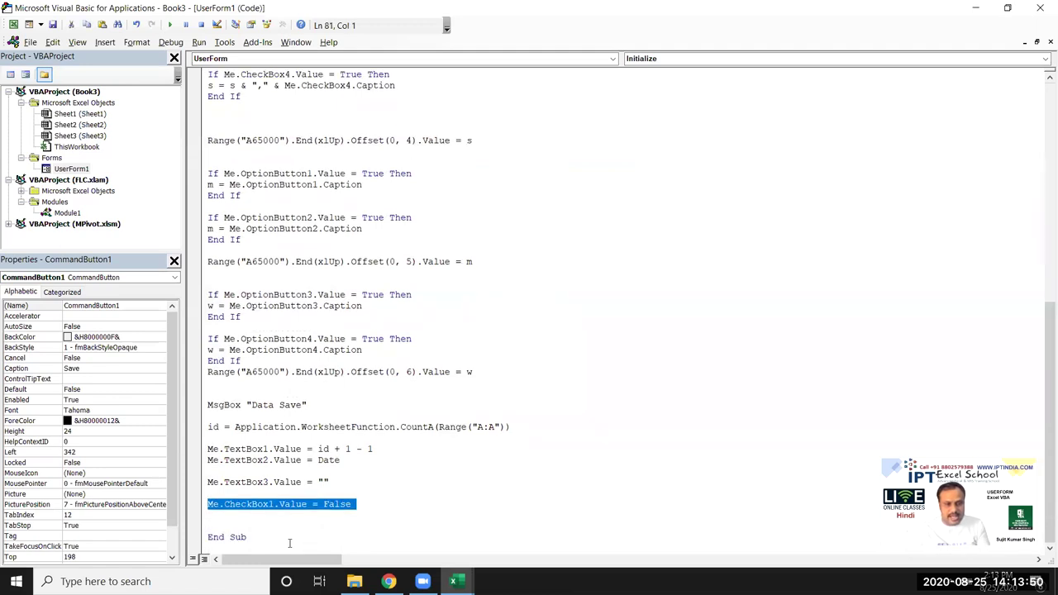
key("ctrl+c")
key("ctrl+v")
key("ctrl+v")
key("ctrl+v")
key("ctrl+v")
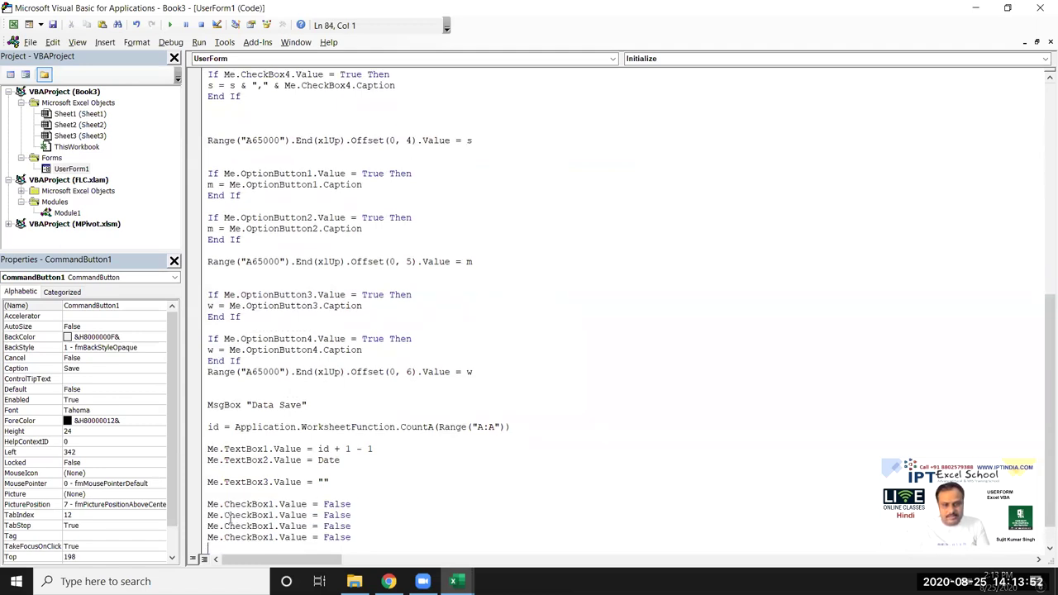
Step: Renumber the copies to CheckBox2, CheckBox3 and CheckBox4, leaving a blank line after
left_click(274, 482)
key("BackSpace")
type("4")
key("BackSpace")
type("2")
key("Down")
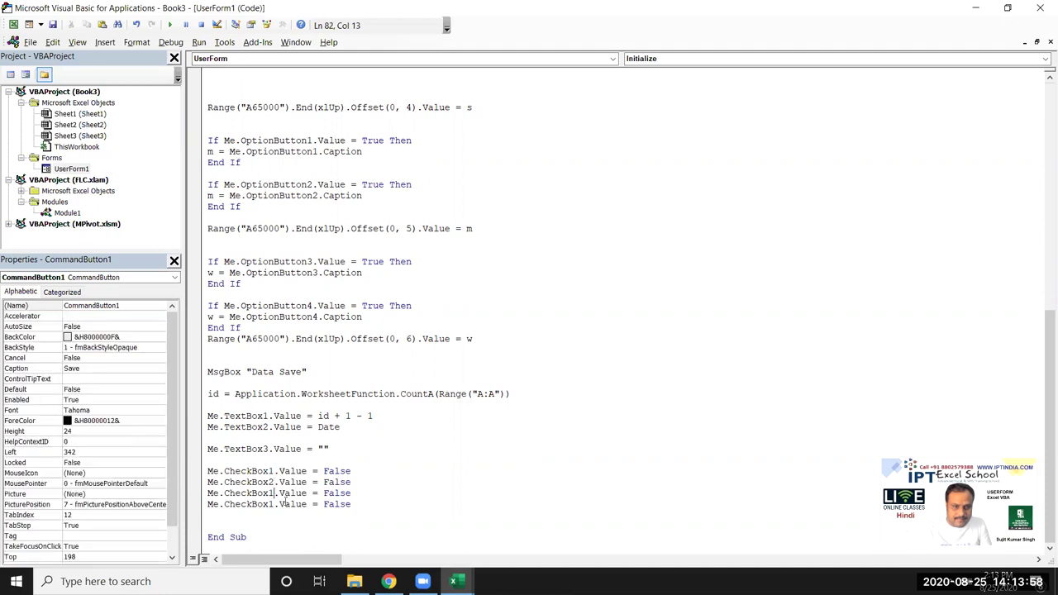
key("BackSpace")
type("3")
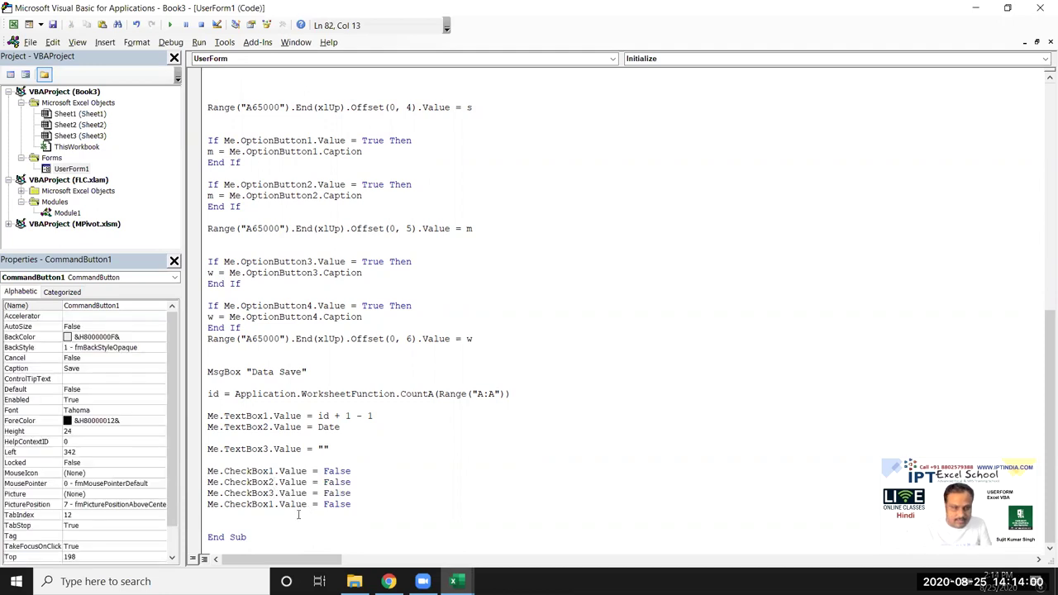
key("BackSpace")
type("4")
left_click(315, 521)
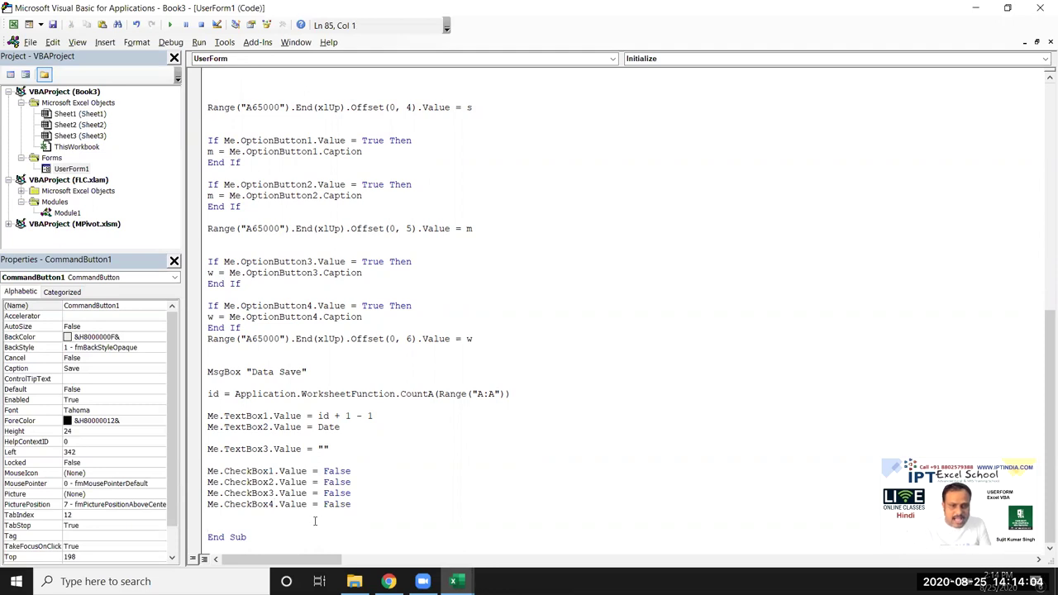
key("Return")
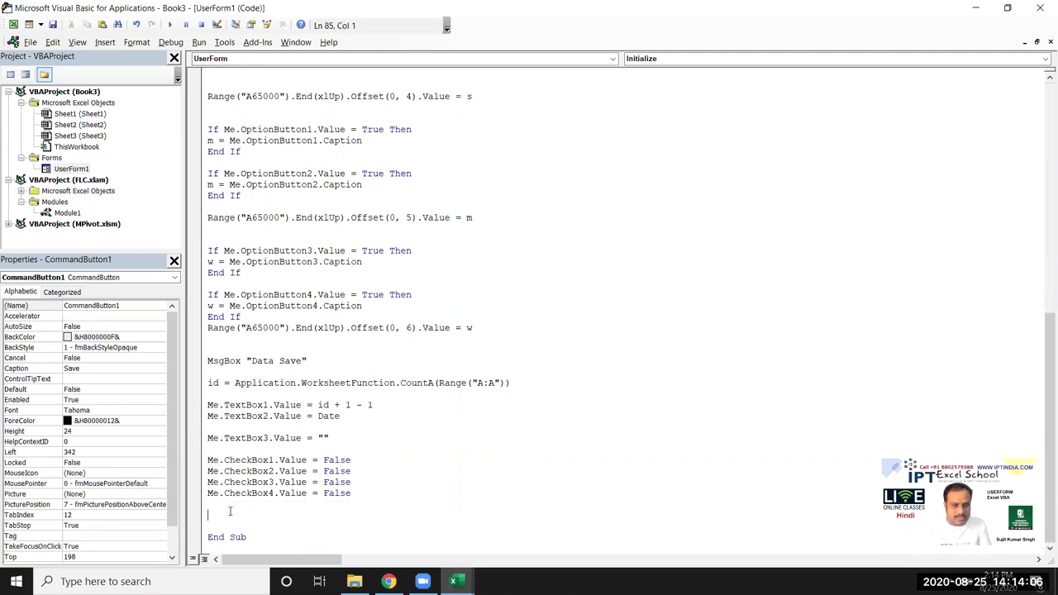
Step: Add the line Me.OptionButton1.Value = False after the checkbox resets
type("me.op")
key("Tab")
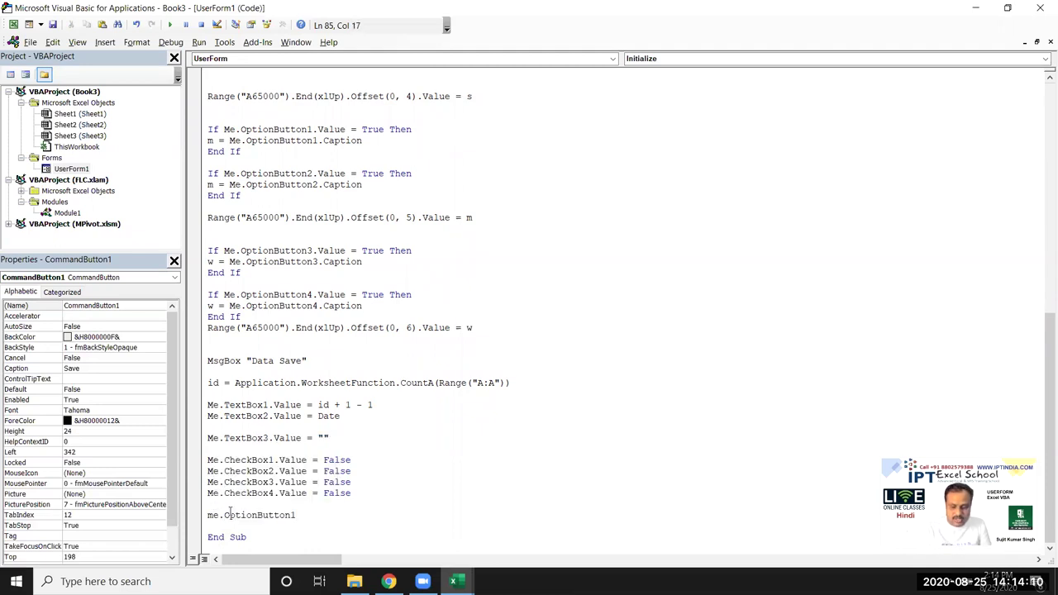
type(".v")
key("Tab")
type("=fasle")
key("Down")
key("Up")
key("BackSpace")
key("BackSpace")
key("BackSpace")
key("BackSpace")
key("BackSpace")
type("false")
key("Return")
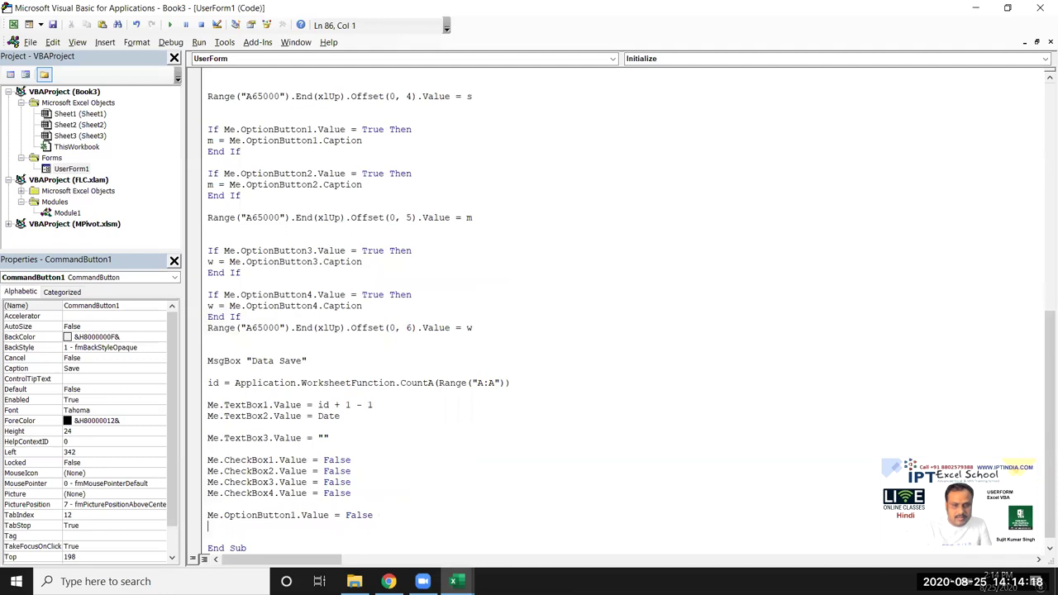
Step: Copy the OptionButton1 line three times and renumber the copies to OptionButton2, 3 and 4
key("shift+Up")
key("Down")
key("ctrl+v")
key("ctrl+v")
key("ctrl+v")
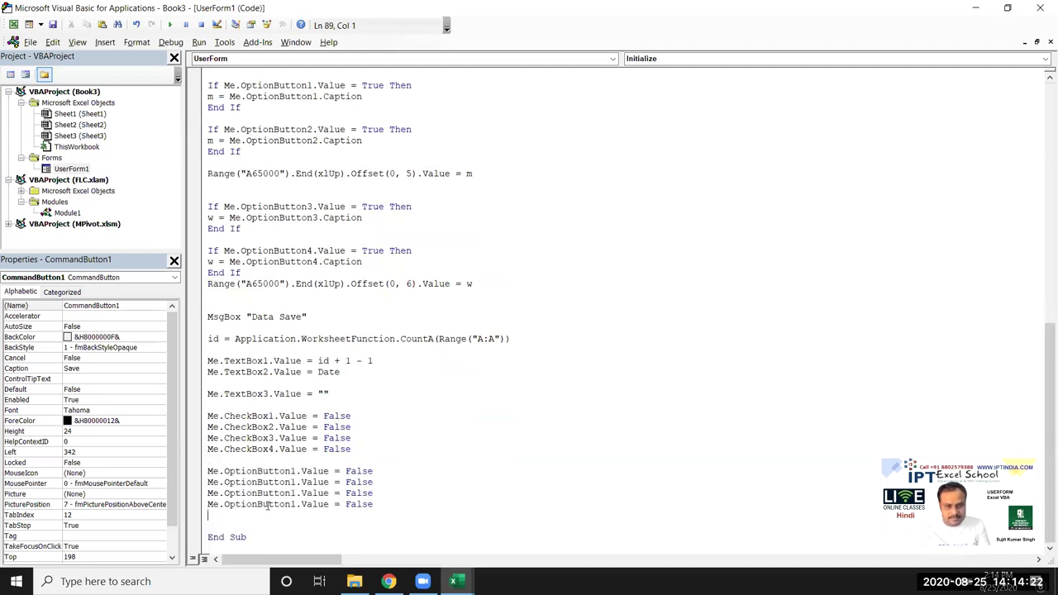
left_click(297, 482)
key("BackSpace")
type("2")
key("Down")
key("BackSpace")
type("3")
key("Down")
key("BackSpace")
type("4")
left_click(240, 514)
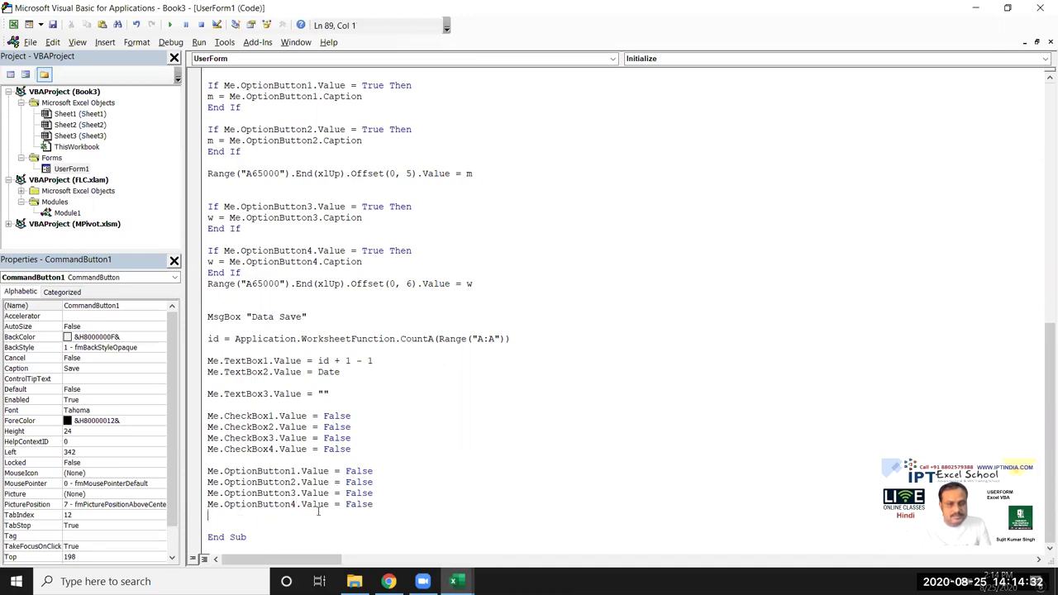
scroll(317, 514, "up", 5)
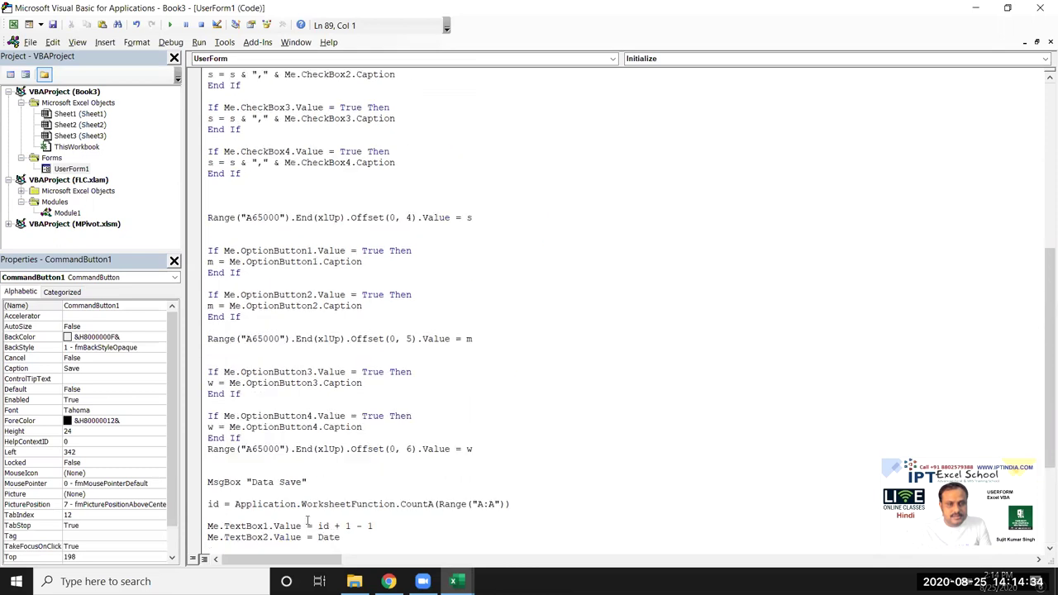
scroll(317, 514, "up", 7)
scroll(316, 514, "up", 5)
scroll(317, 514, "up", 2)
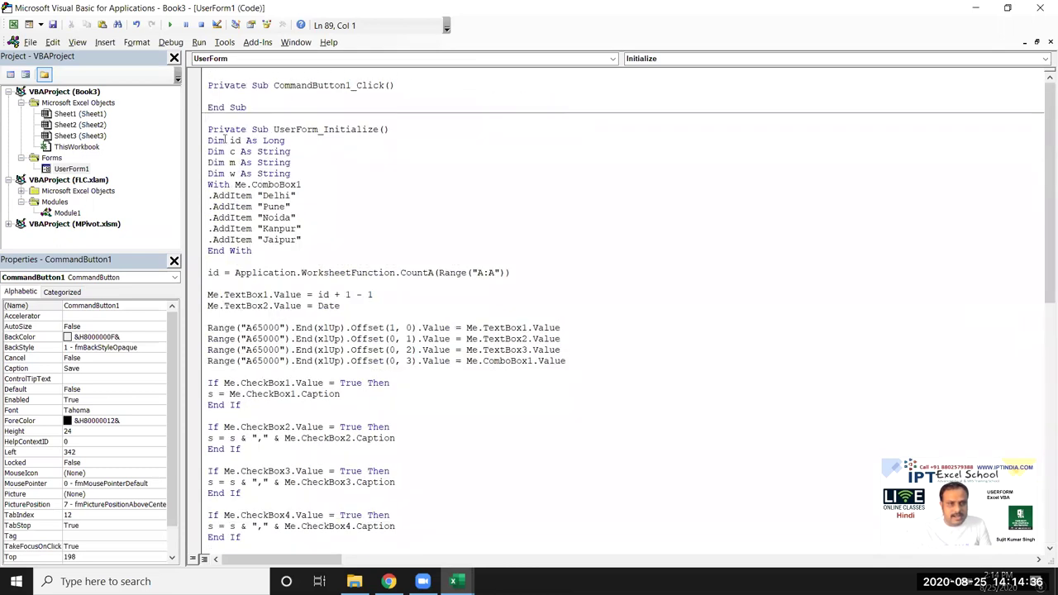
Step: Run the form, dismiss the Data Save message and move the form window
left_click(170, 24)
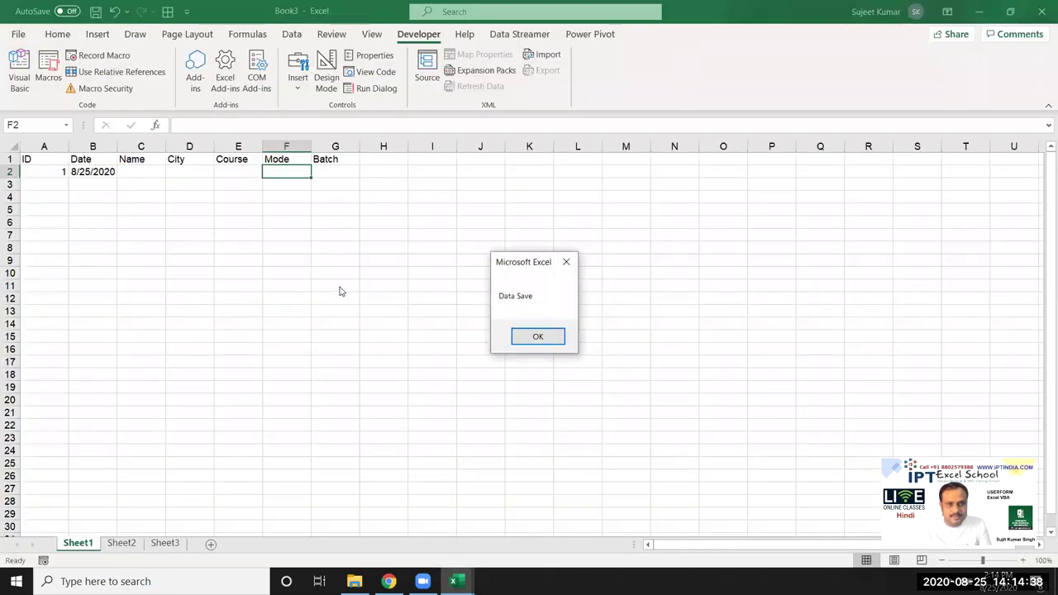
left_click(534, 335)
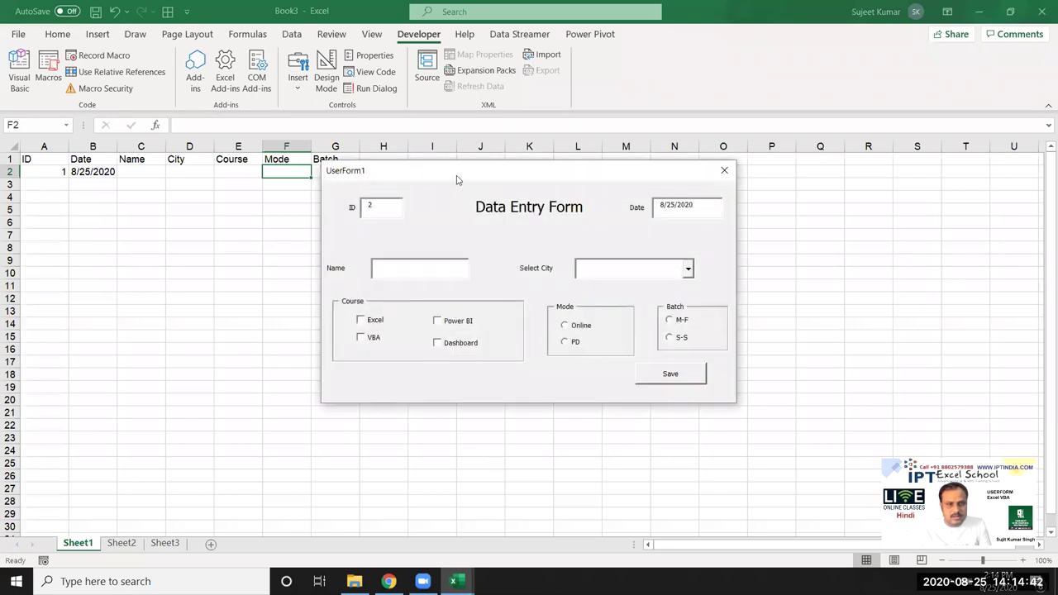
left_click_drag(456, 179, 311, 235)
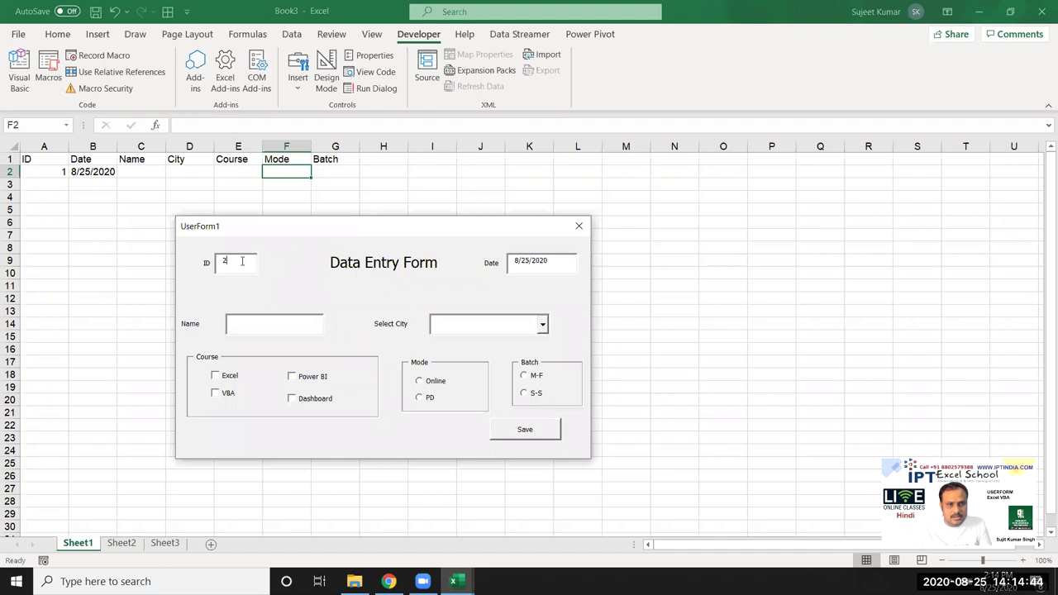
Step: Enter a name, choose Delhi, tick Excel and Dashboard, and select Online and S-S
left_click(255, 326)
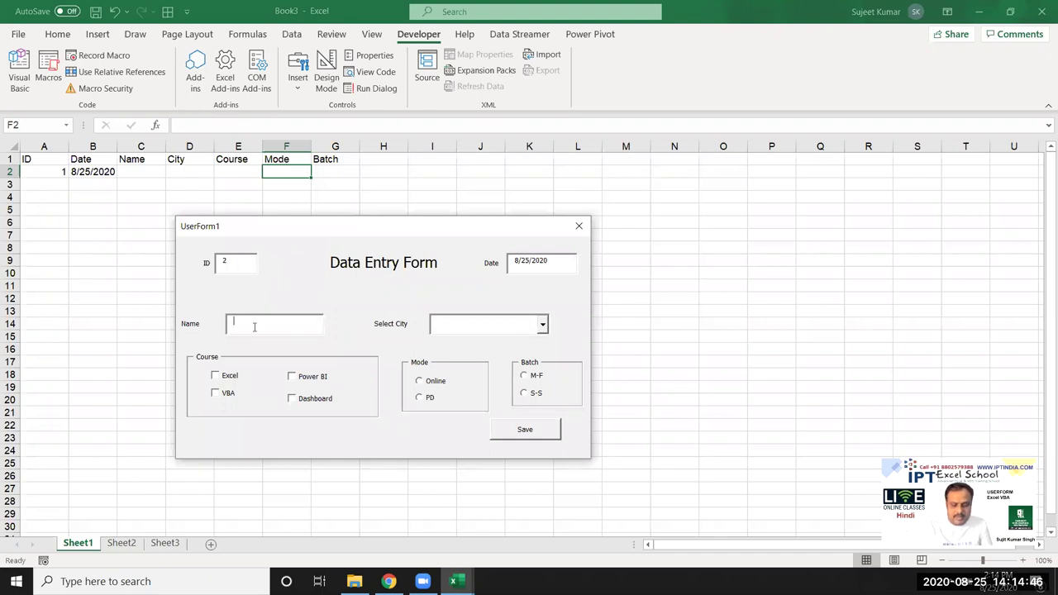
type("Puja")
key("Tab")
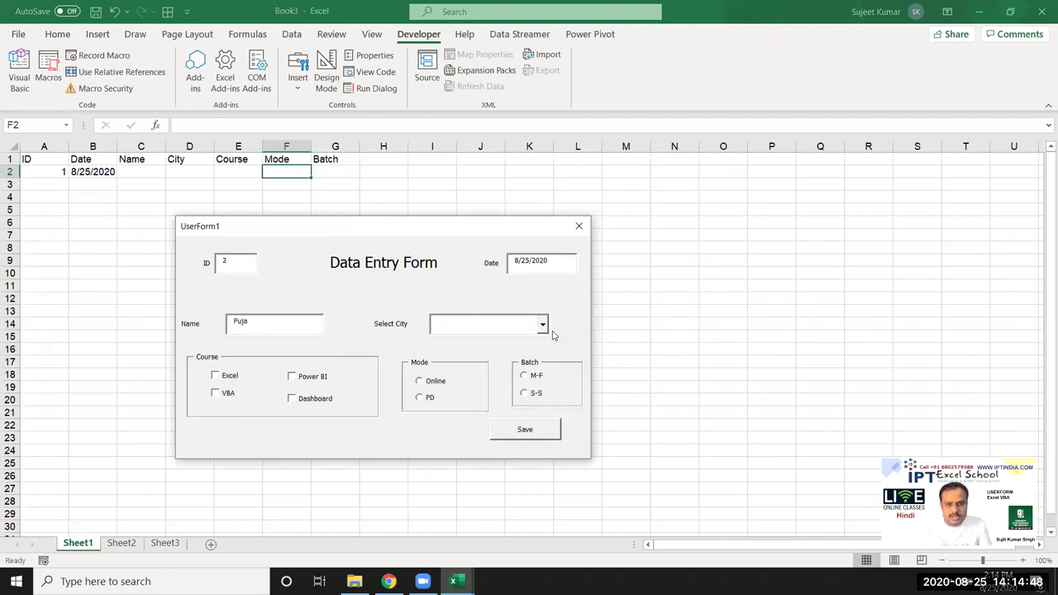
left_click(543, 325)
left_click(508, 342)
left_click(229, 377)
left_click(292, 400)
left_click(432, 384)
left_click(524, 393)
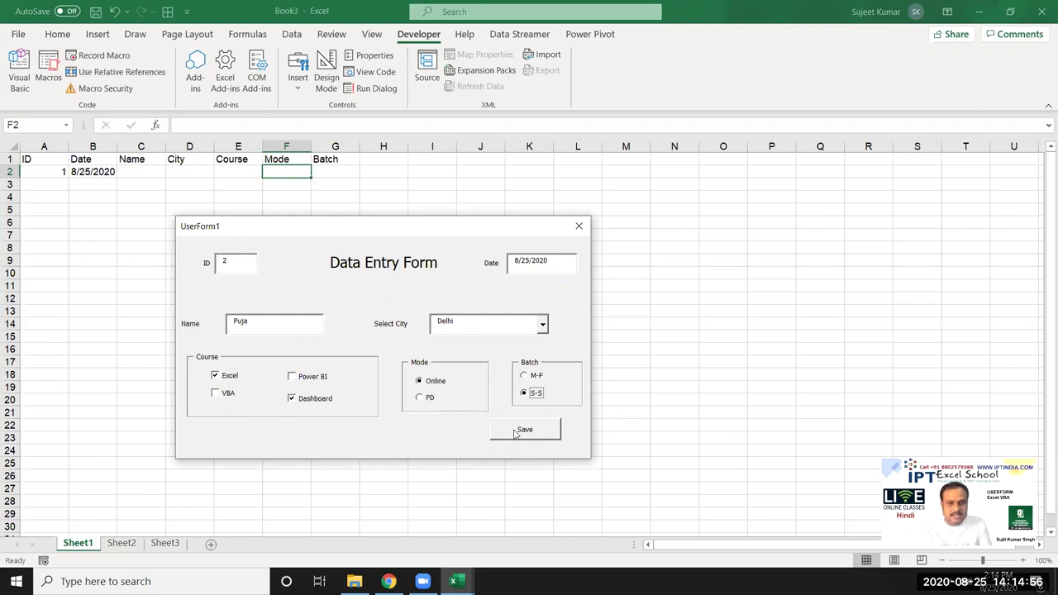
Step: Save the test record, retry the save, and close the running form
left_click(514, 436)
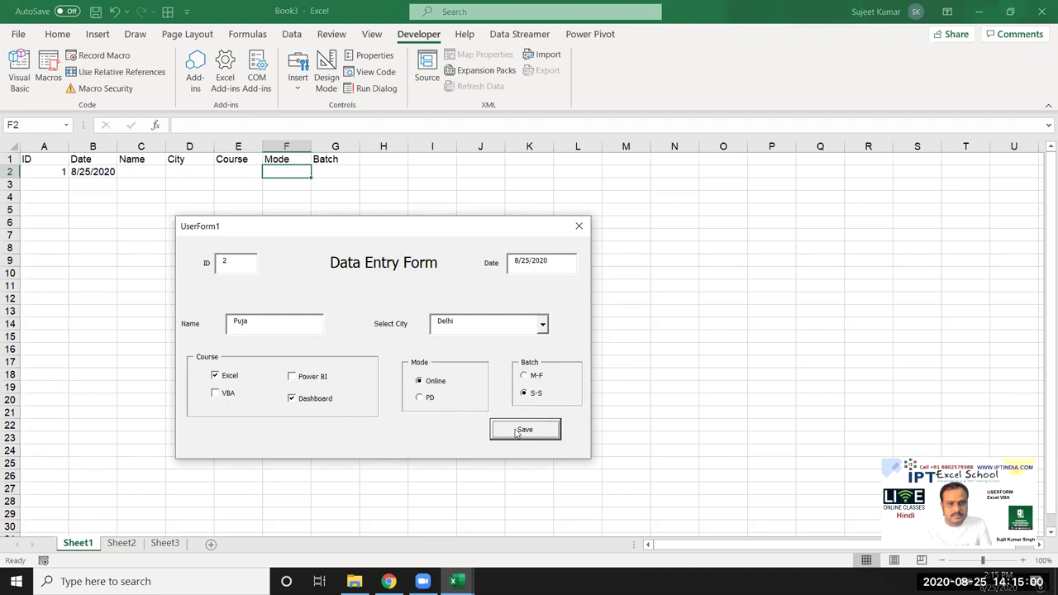
left_click(284, 322)
left_click(539, 434)
left_click(282, 317)
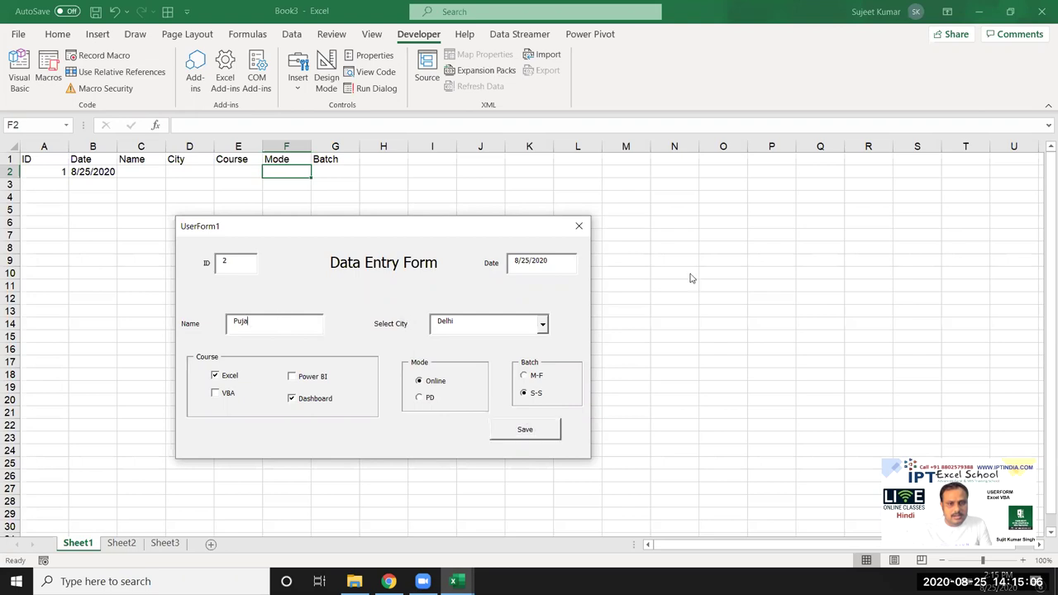
left_click(578, 225)
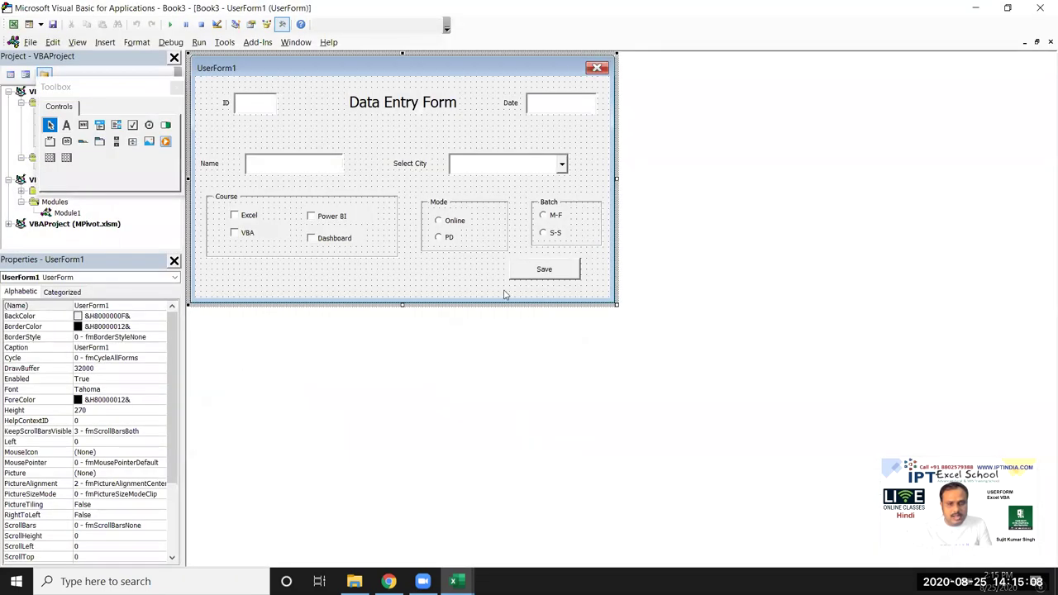
Step: Move the Dim declarations from UserForm_Initialize into CommandButton1_Click
double_click(521, 273)
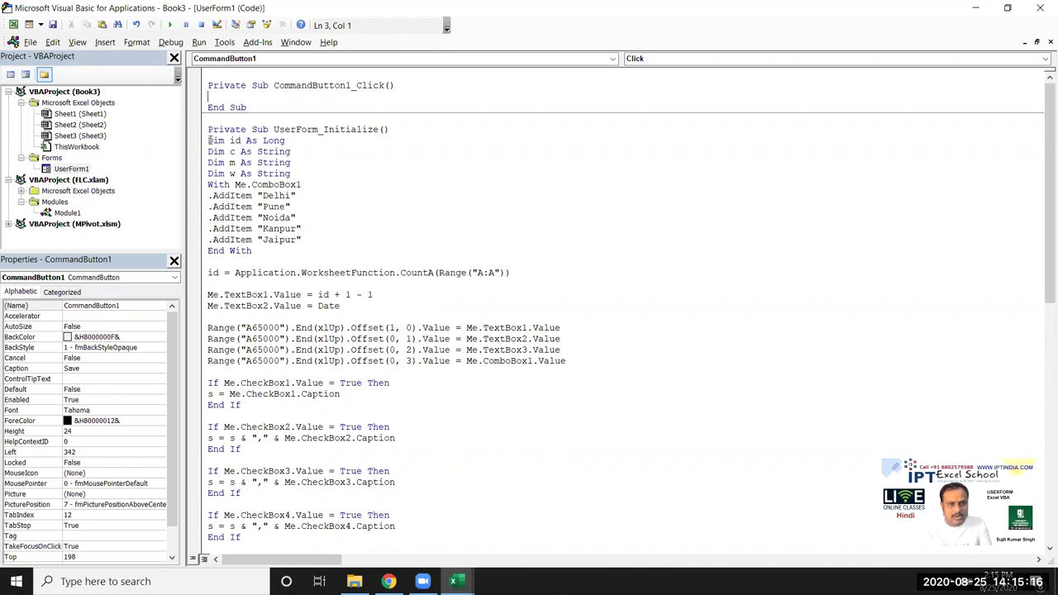
left_click_drag(293, 173, 202, 140)
left_click(202, 130)
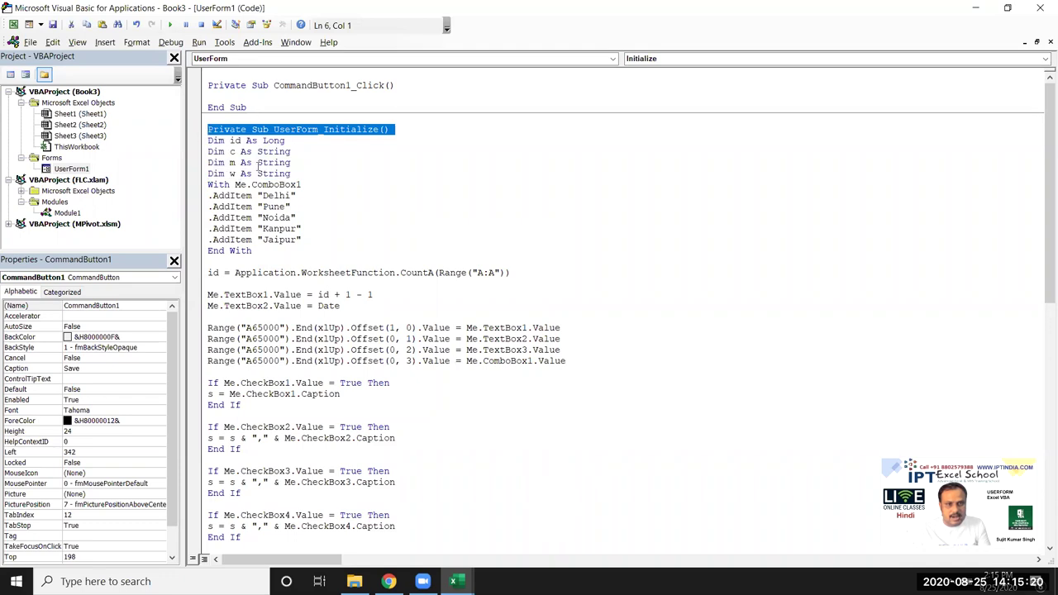
left_click_drag(293, 174, 207, 141)
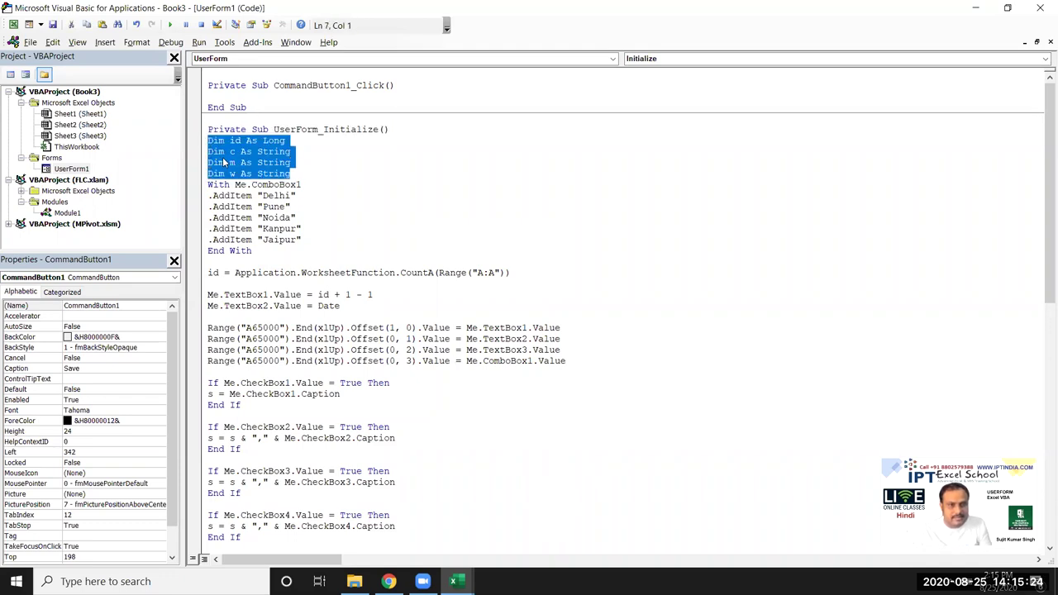
left_click(267, 163)
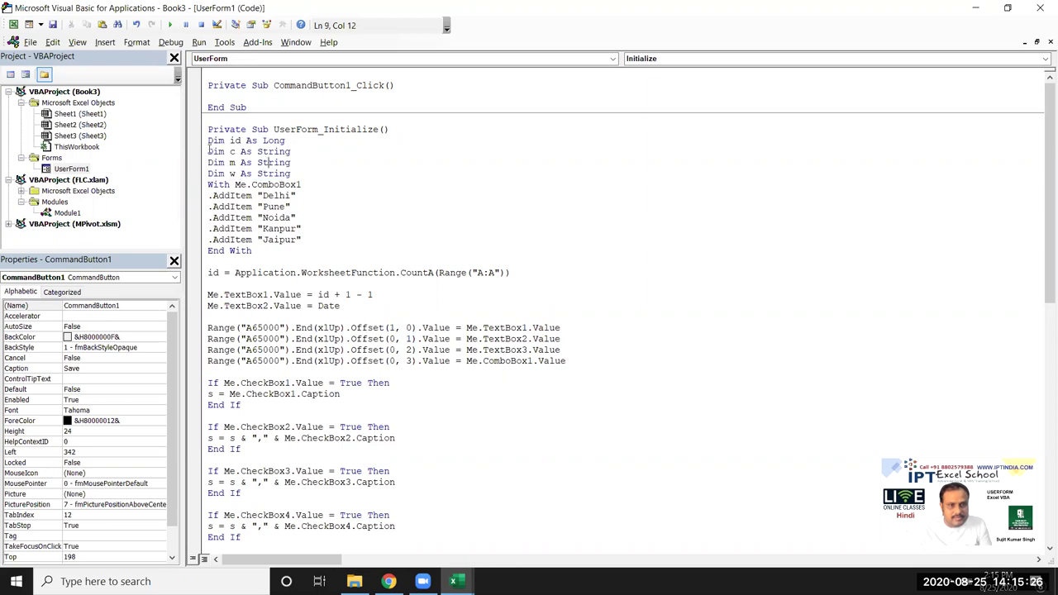
left_click_drag(208, 151, 291, 173)
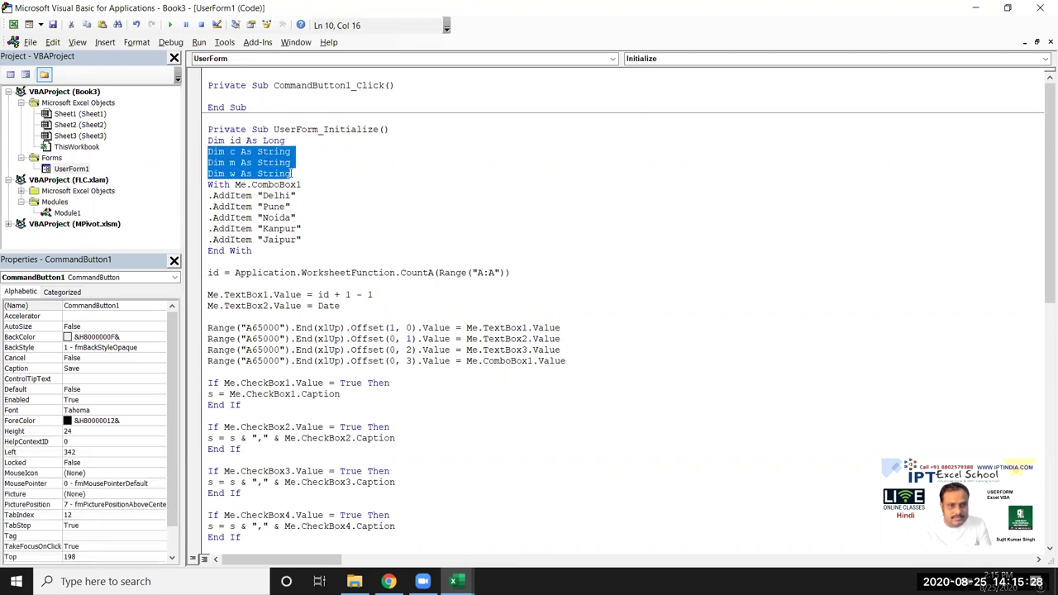
left_click_drag(292, 174, 199, 140)
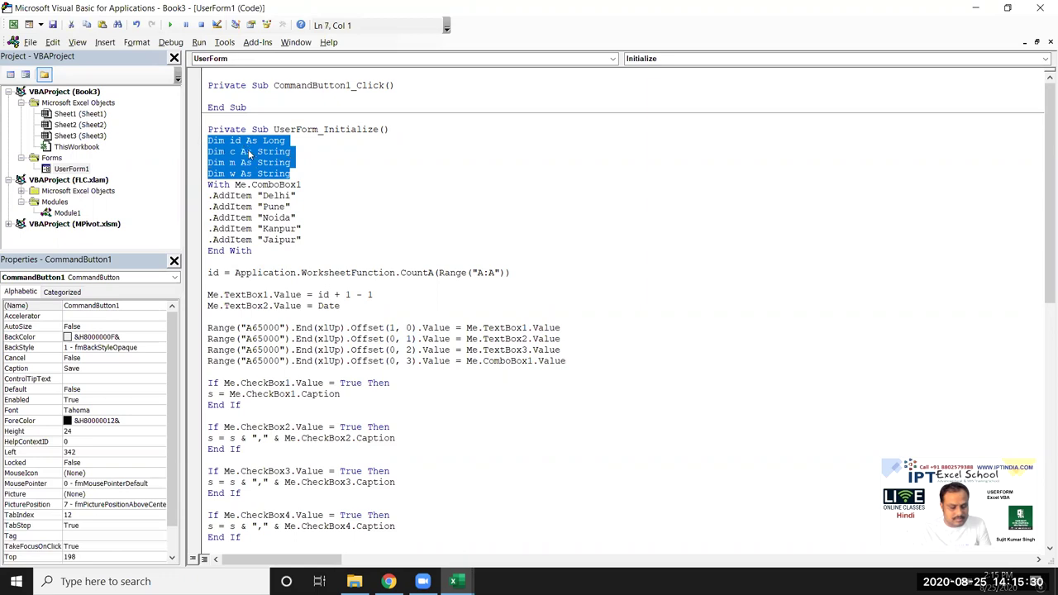
key("ctrl+c")
left_click(234, 97)
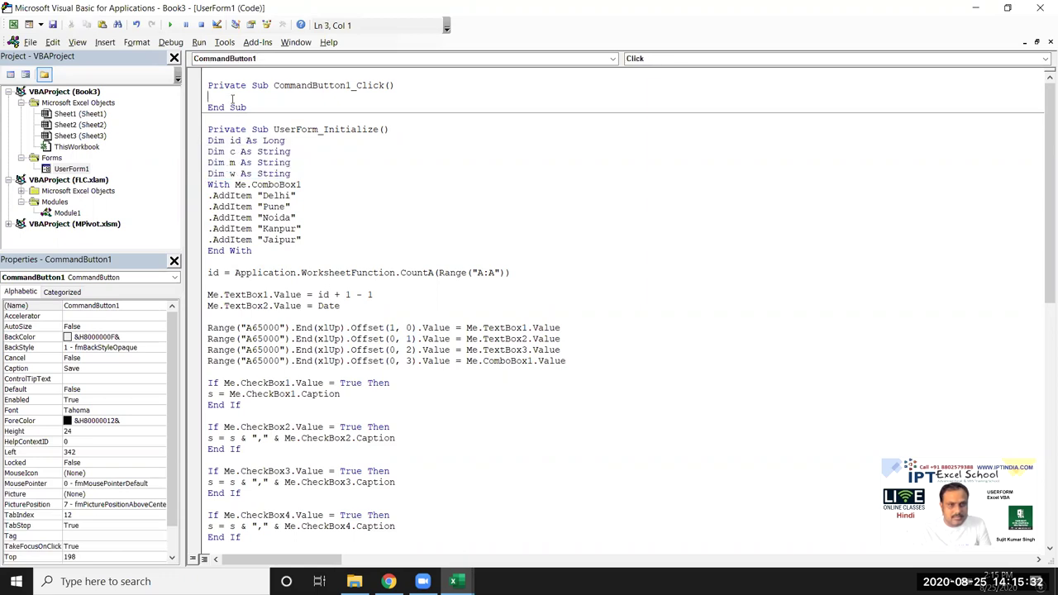
key("ctrl+v")
left_click_drag(294, 205, 197, 181)
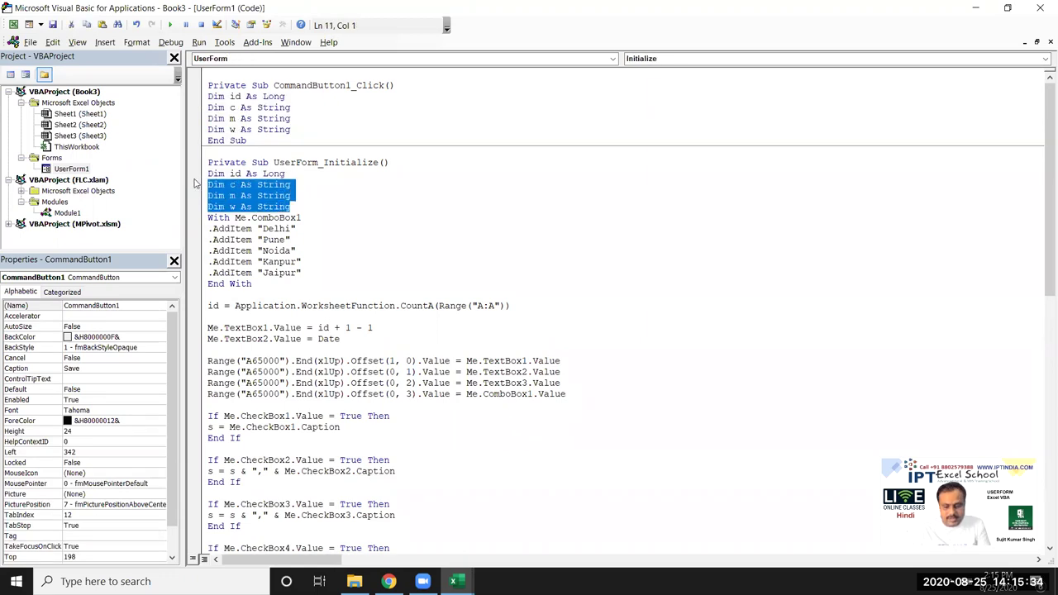
key("Delete")
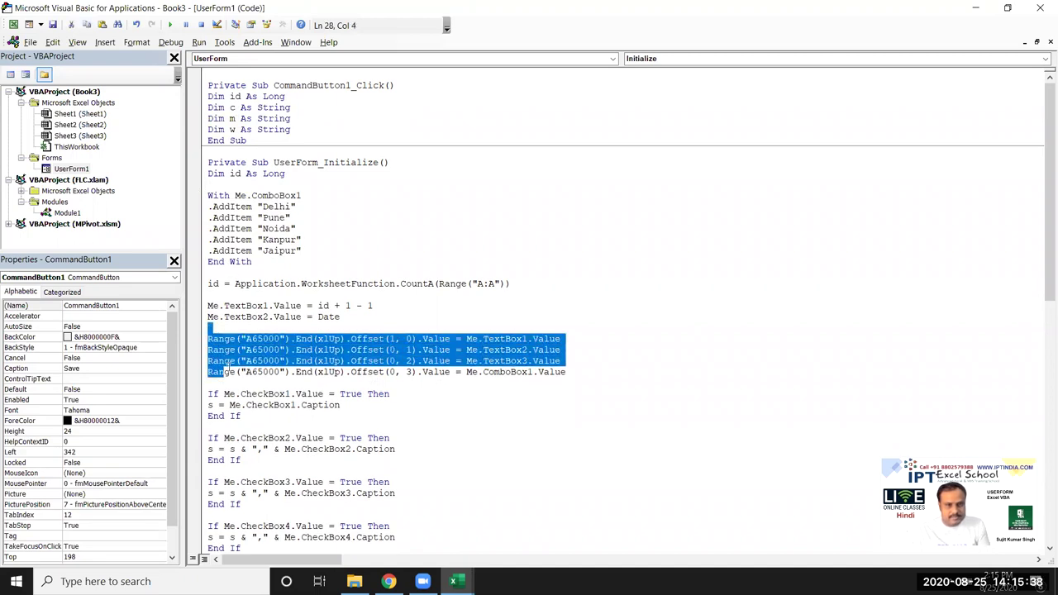
Step: Move the Range…OptionButton save-and-reset block into CommandButton1_Click and run the form
left_click_drag(210, 331, 224, 372)
scroll(230, 371, "down", 4)
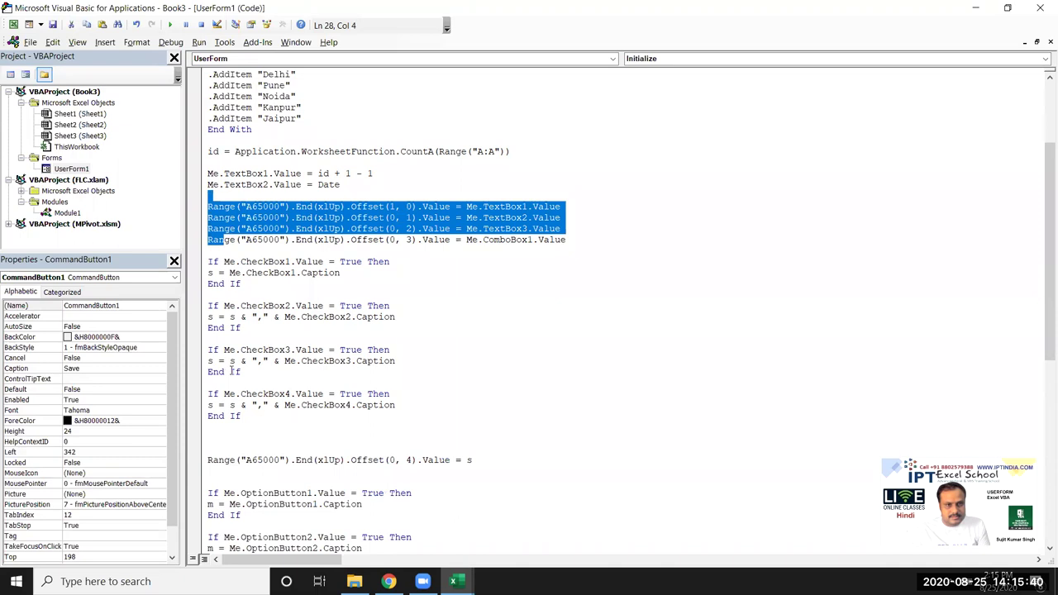
scroll(231, 369, "down", 2)
scroll(232, 369, "down", 8)
scroll(231, 369, "down", 3)
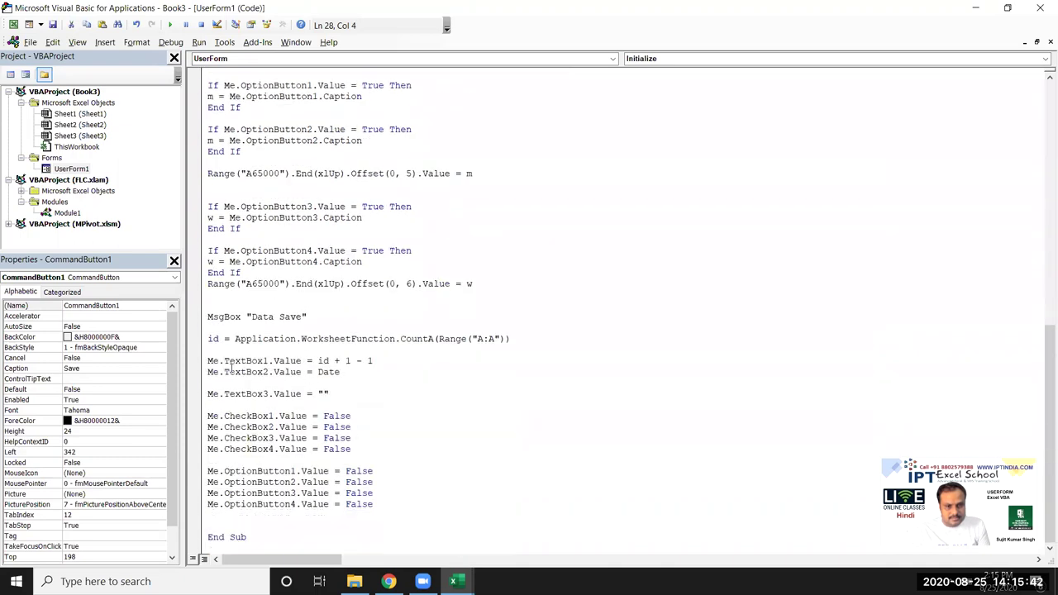
left_click(392, 504, "shift")
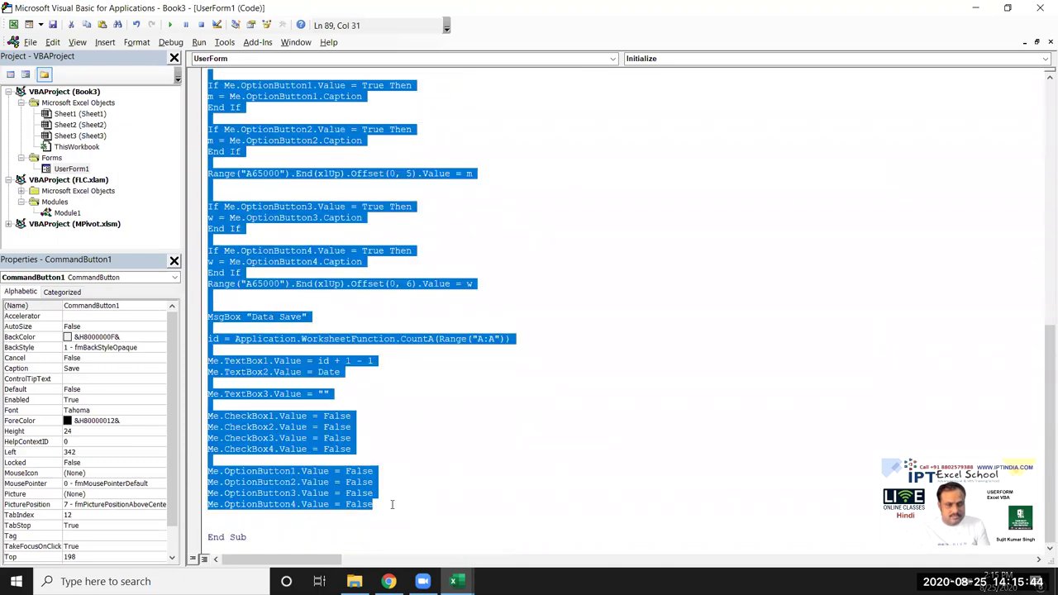
key("Delete")
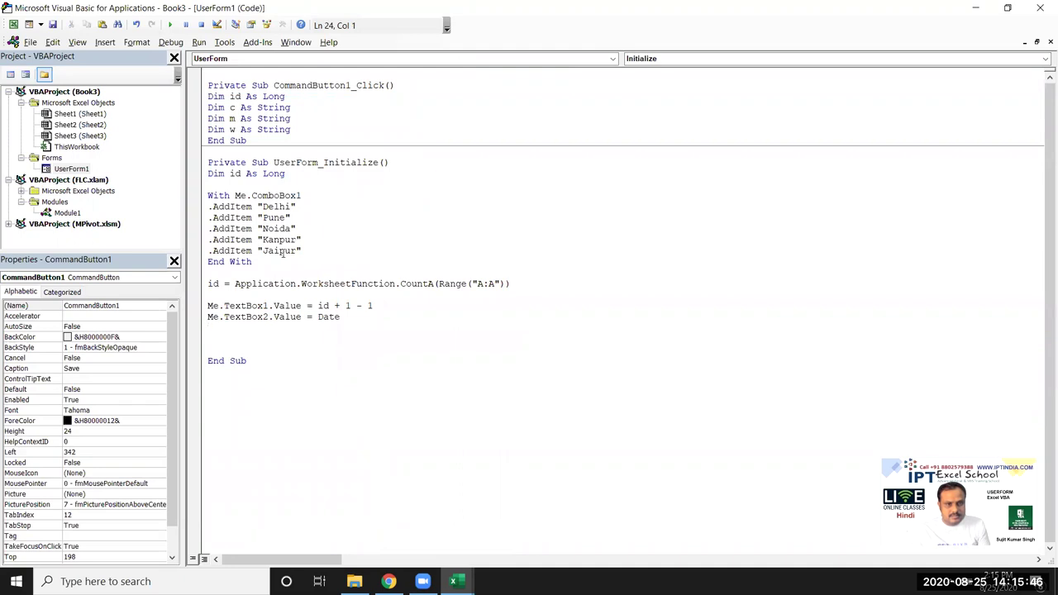
left_click(301, 133)
key("Return")
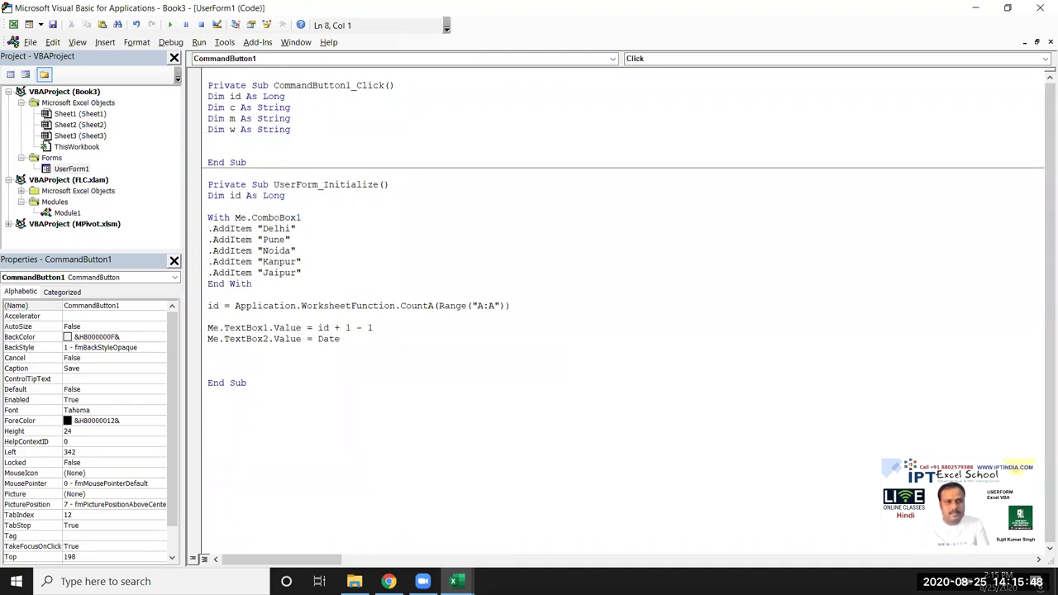
key("ctrl+v")
scroll(364, 224, "down", 3)
left_click(565, 305)
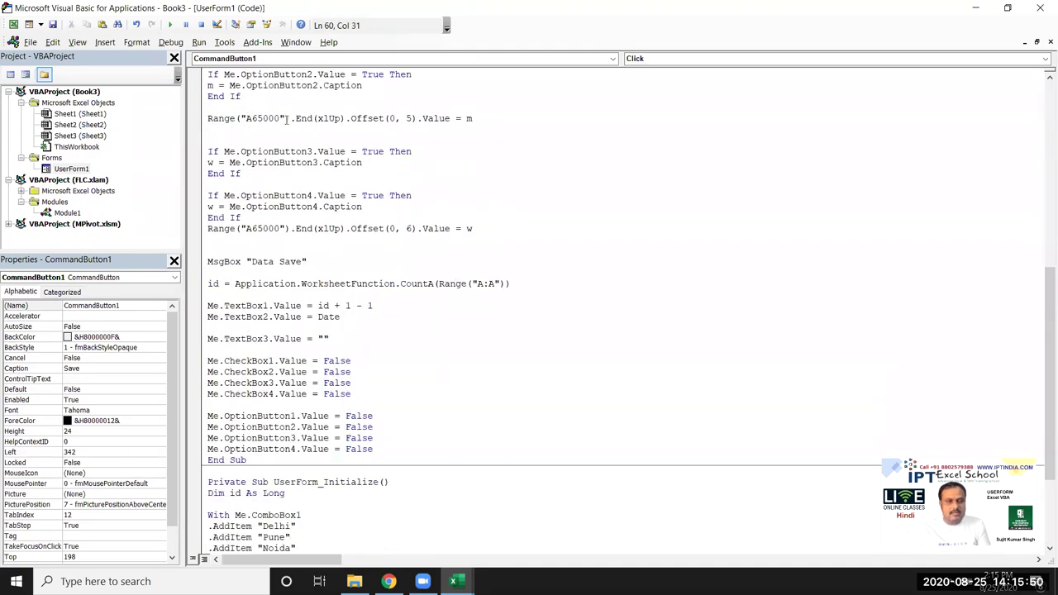
left_click(169, 24)
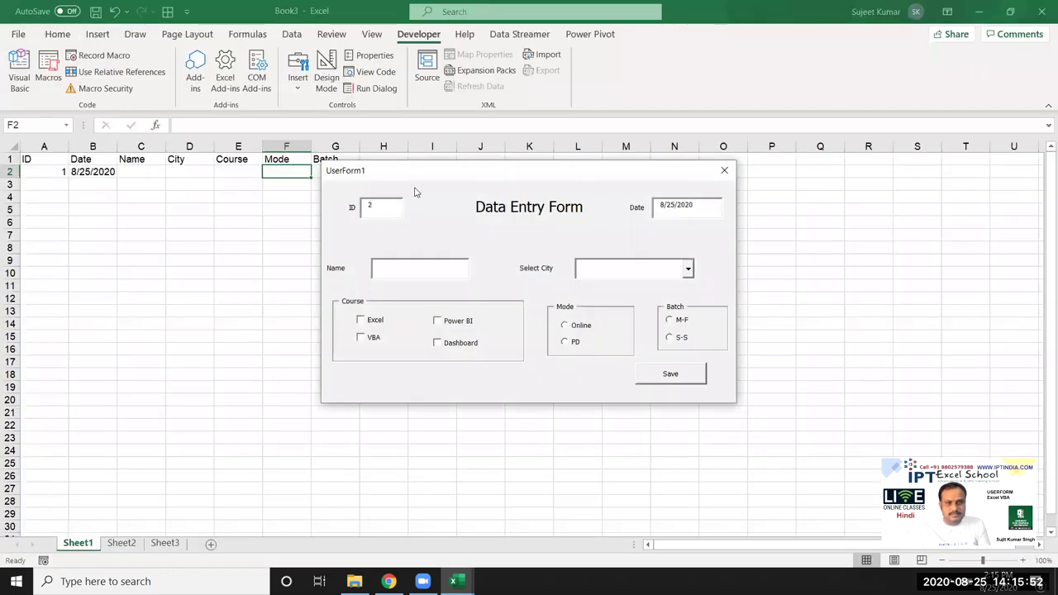
Step: Enter a name with Delhi, Excel and Dashboard, Online and S-S, save it and confirm the message
left_click_drag(401, 172, 320, 229)
left_click(323, 332)
type("Puja")
key("Tab")
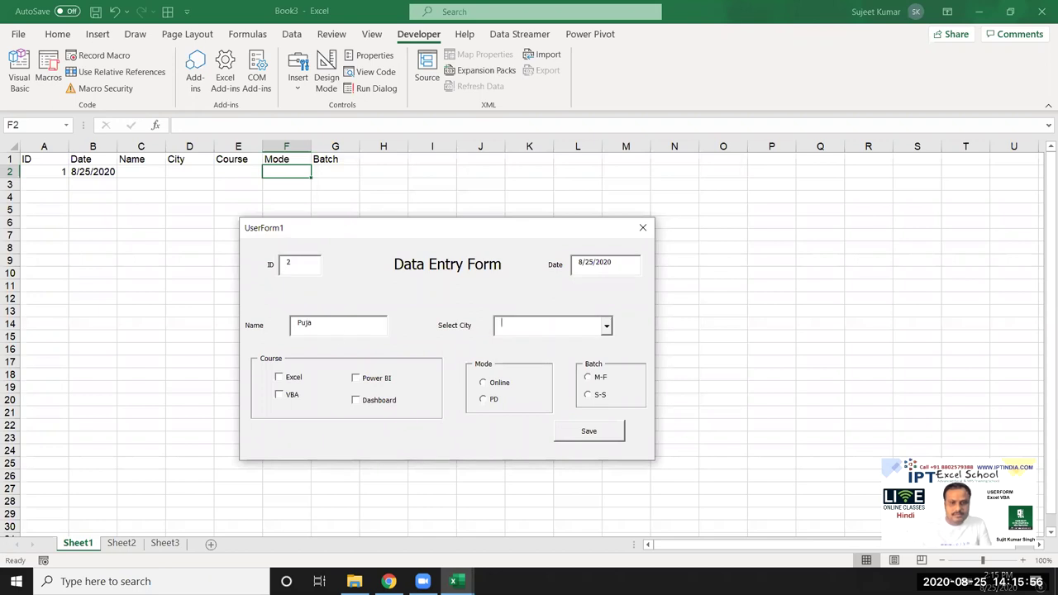
left_click(608, 328)
left_click(581, 347)
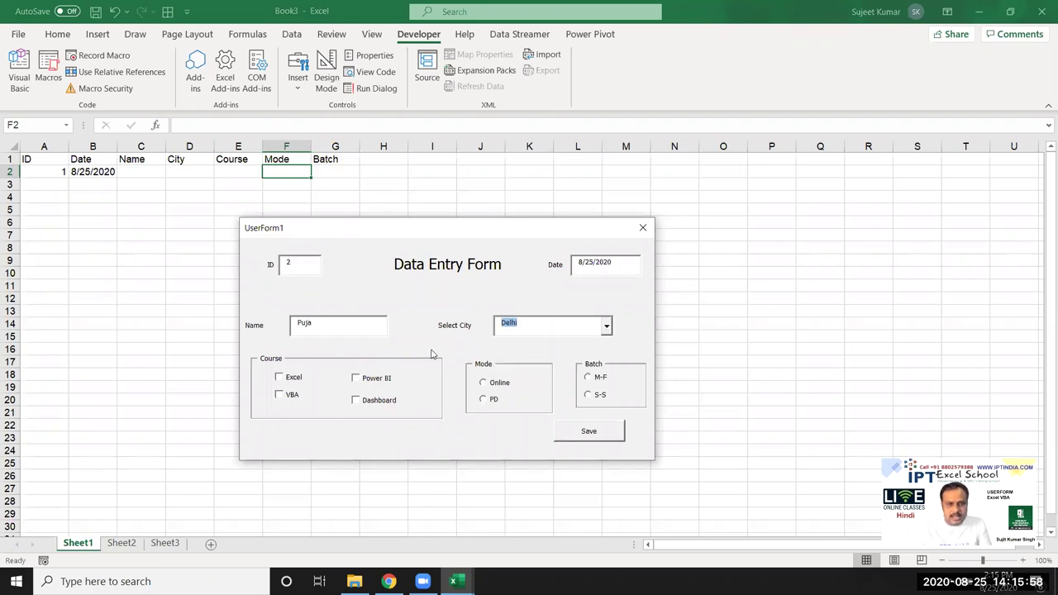
left_click(299, 379)
left_click(357, 400)
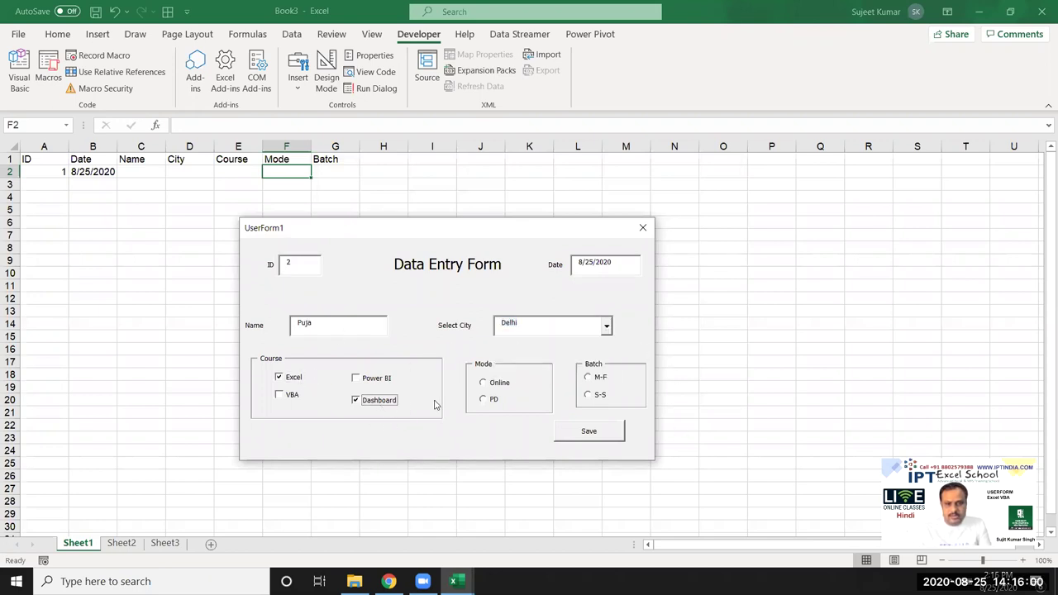
left_click(484, 383)
left_click(587, 397)
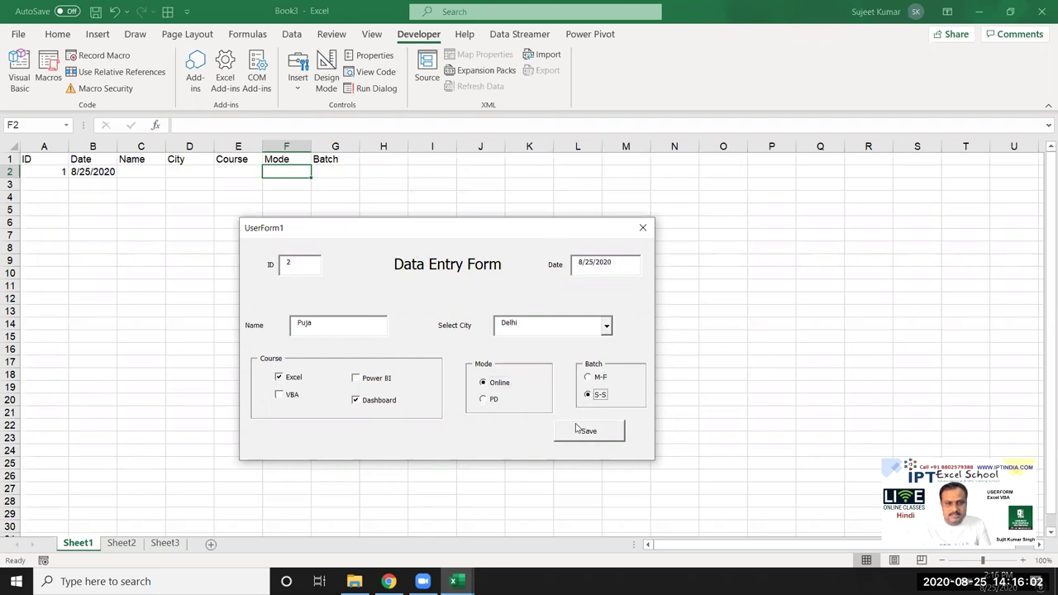
left_click(584, 436)
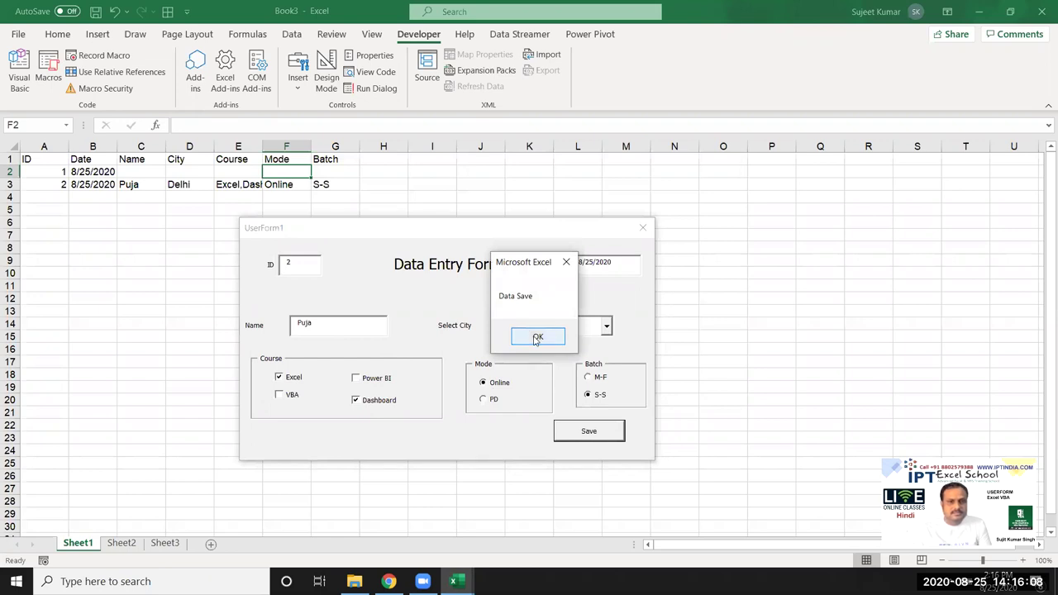
left_click(536, 339)
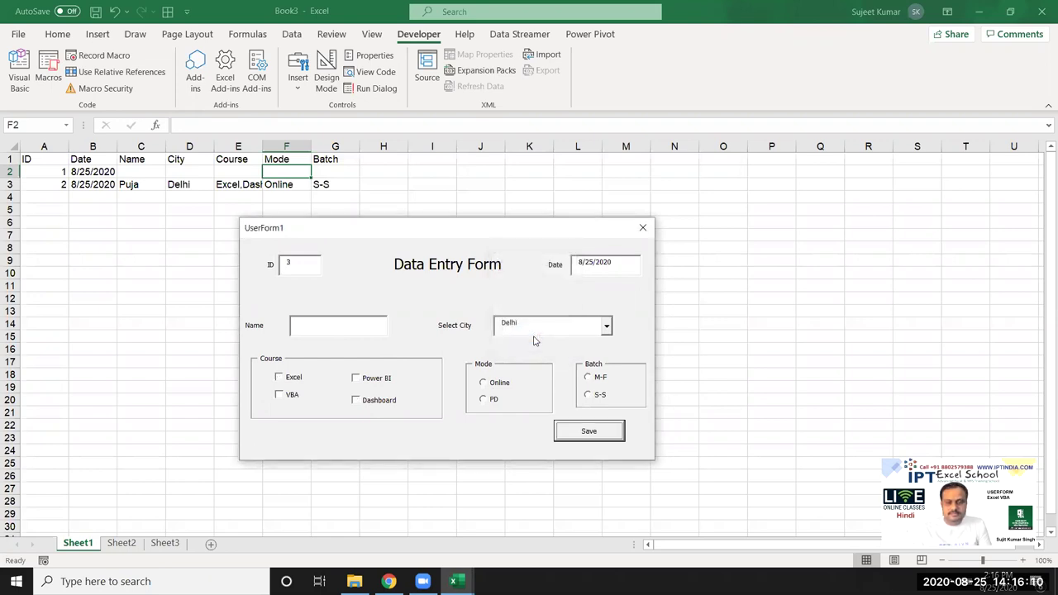
Step: Close the form and autofit column E so Excel,Dashboard shows in full
left_click(644, 230)
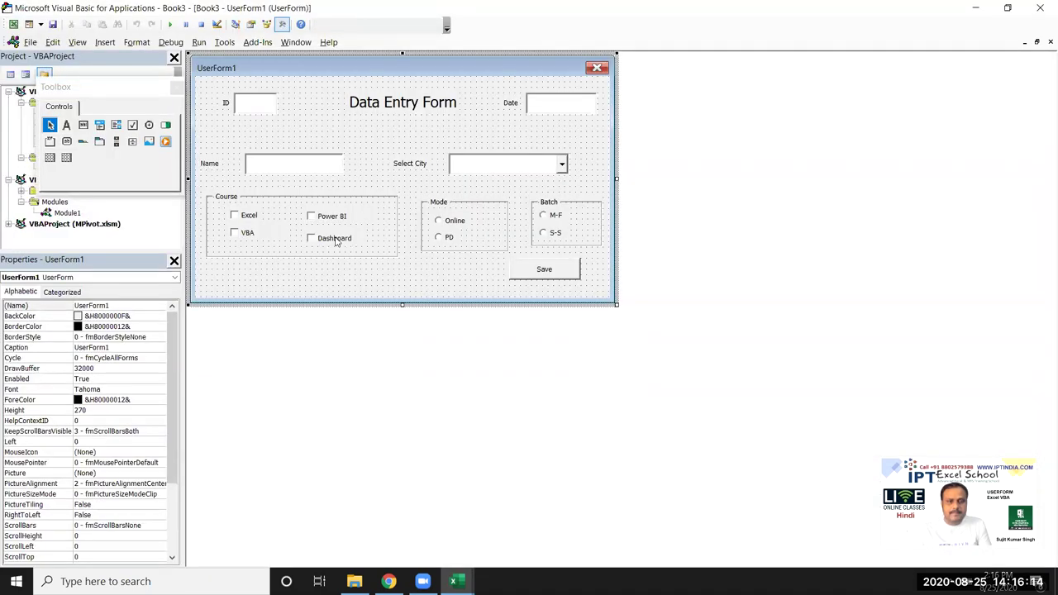
key("F7")
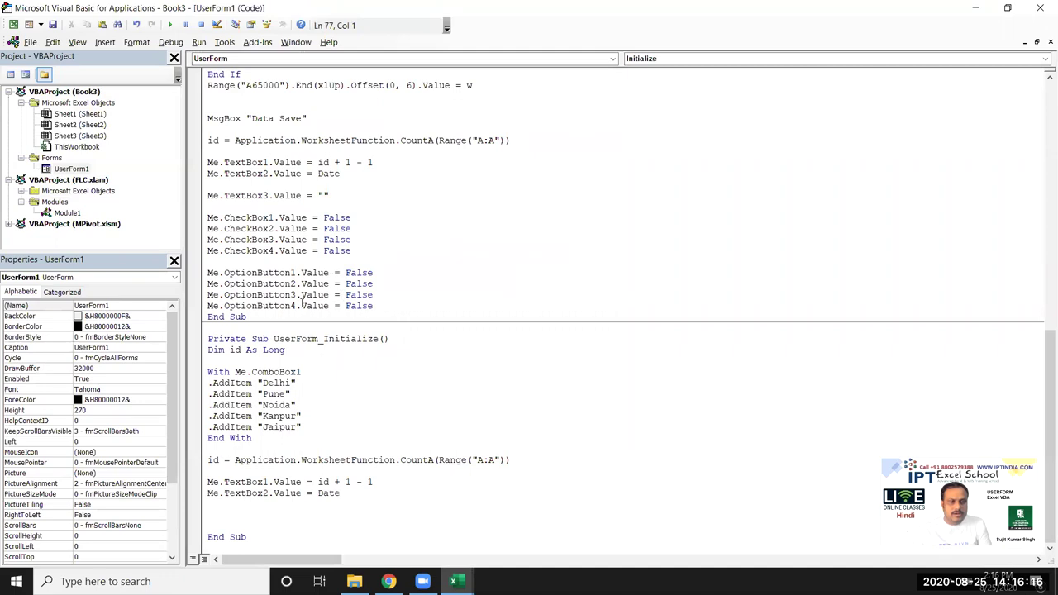
key("alt+F11")
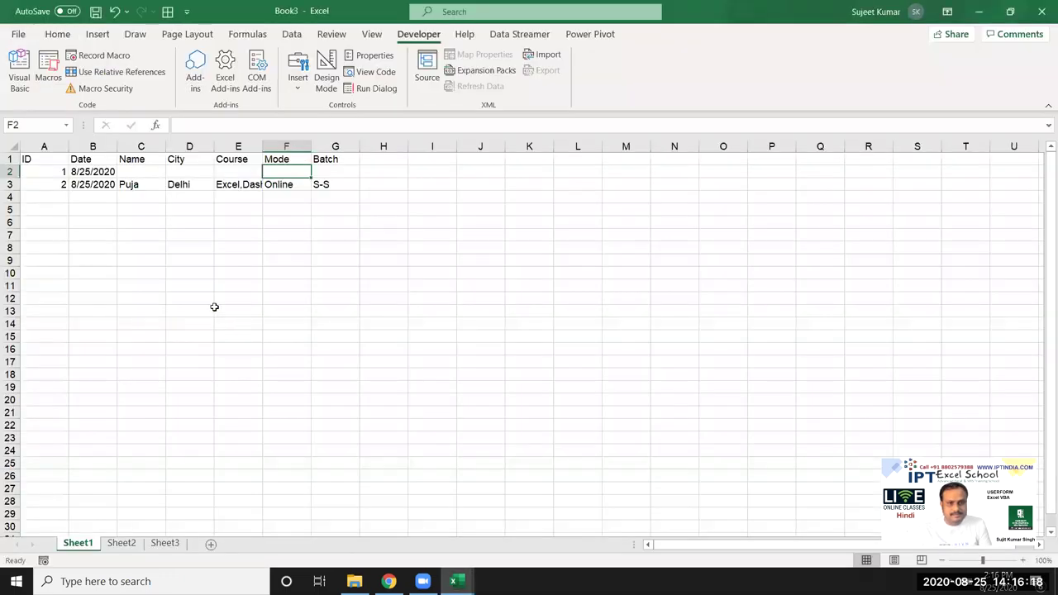
double_click(267, 143)
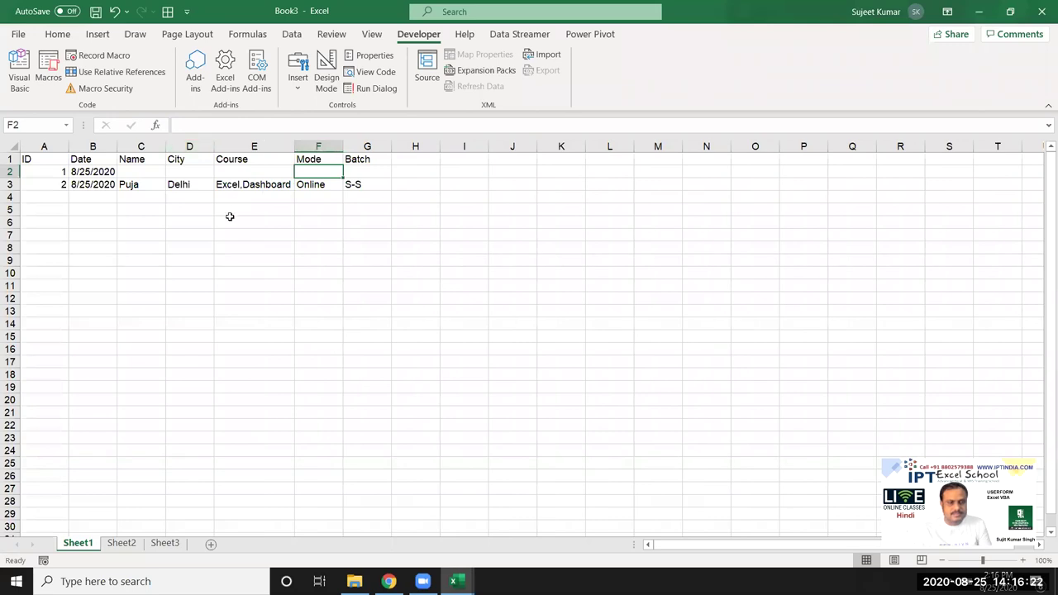
Step: Reopen the UserForm1 designer, then return to Excel and open File Explorer
key("alt+F11")
left_click(70, 169)
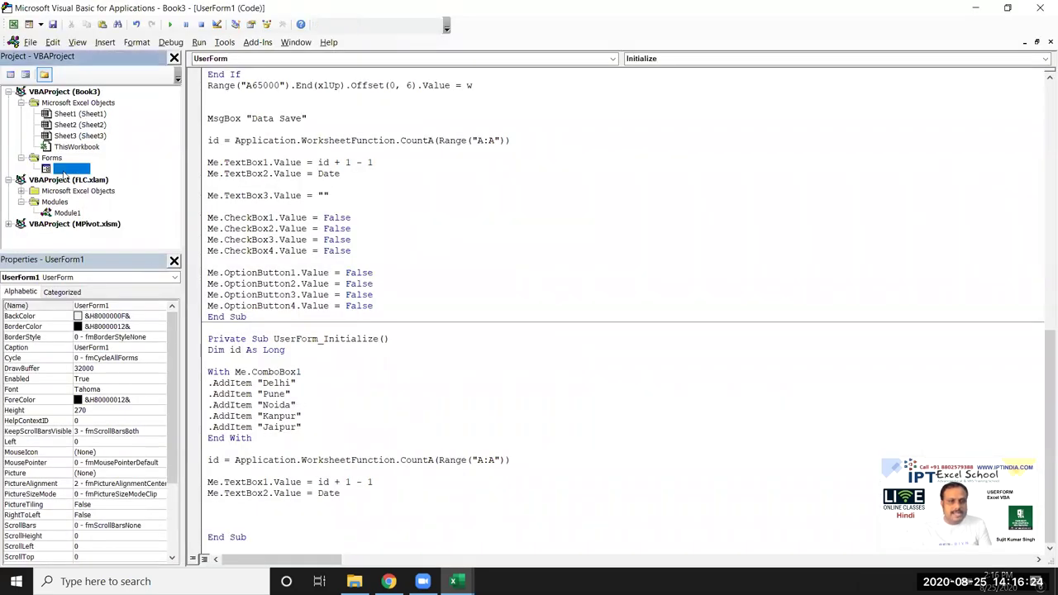
left_click(74, 201)
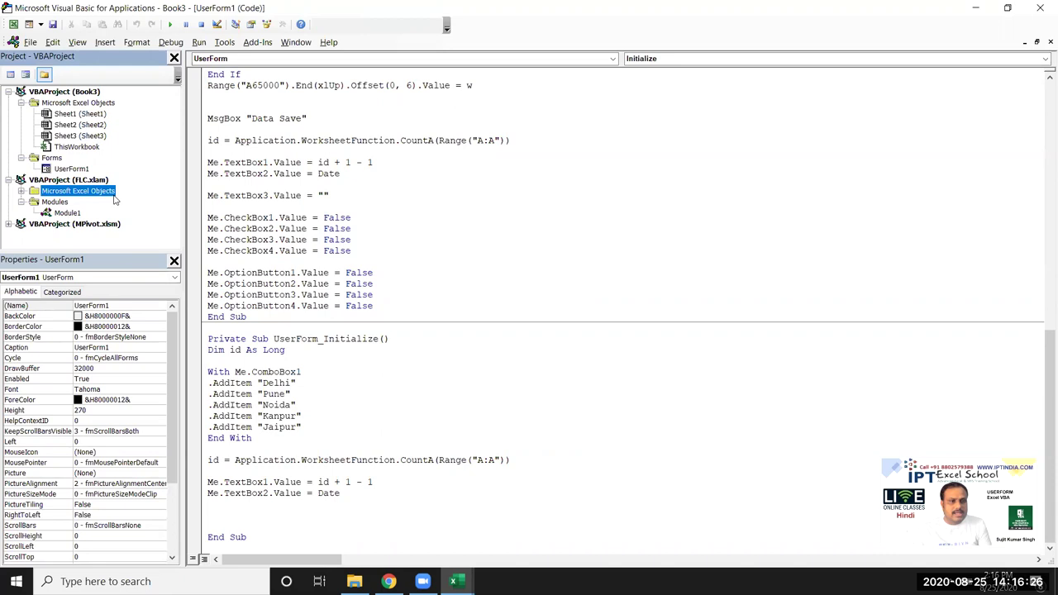
double_click(71, 171)
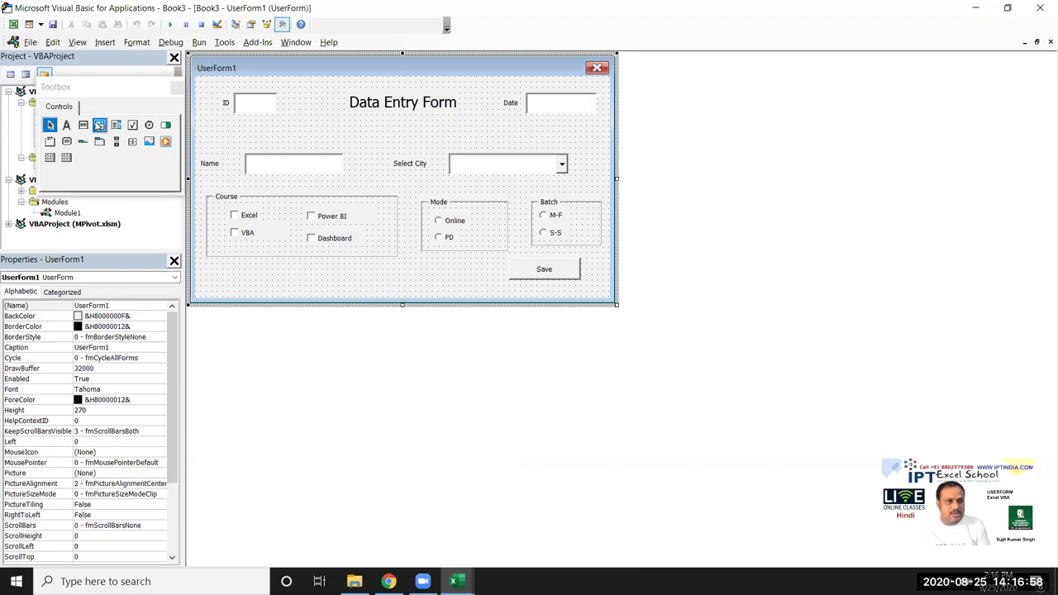
key("alt+F11")
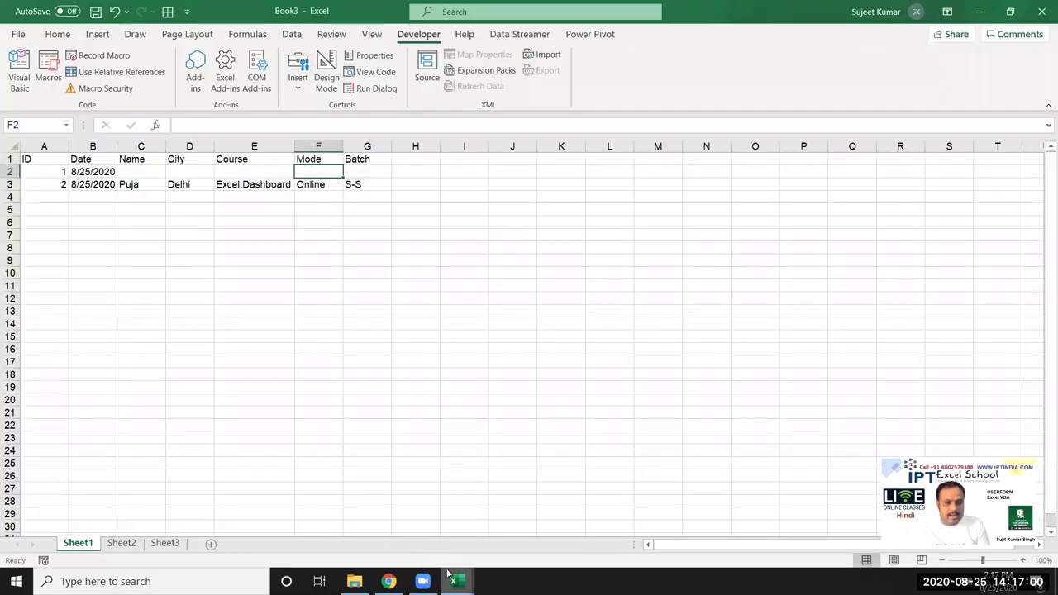
left_click(353, 581)
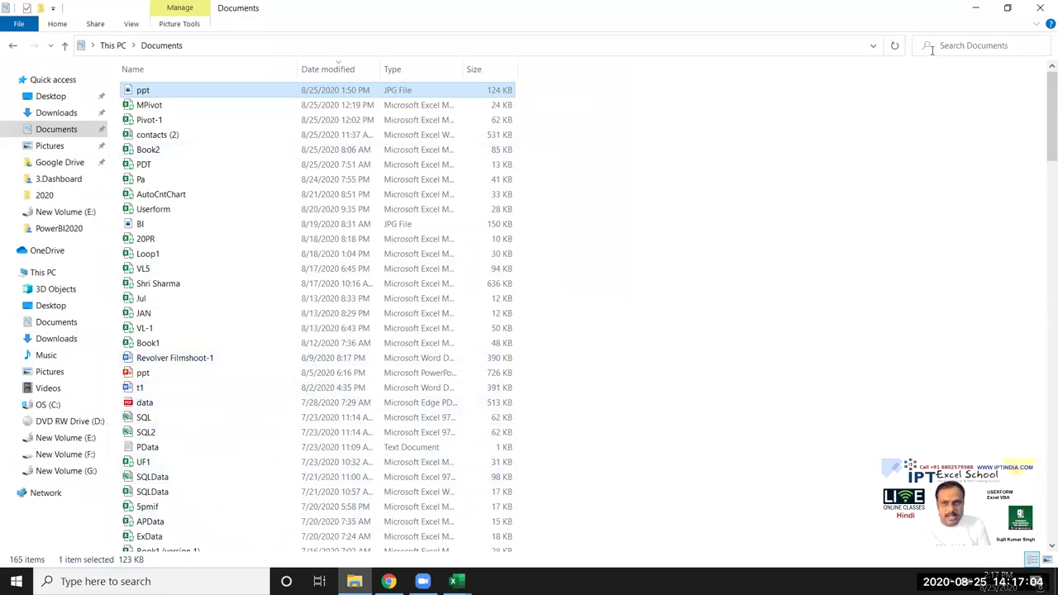
Step: Jump to UF1 in the Documents folder by typing its letters and select UF1.xlsm
left_click(230, 317)
type("uf")
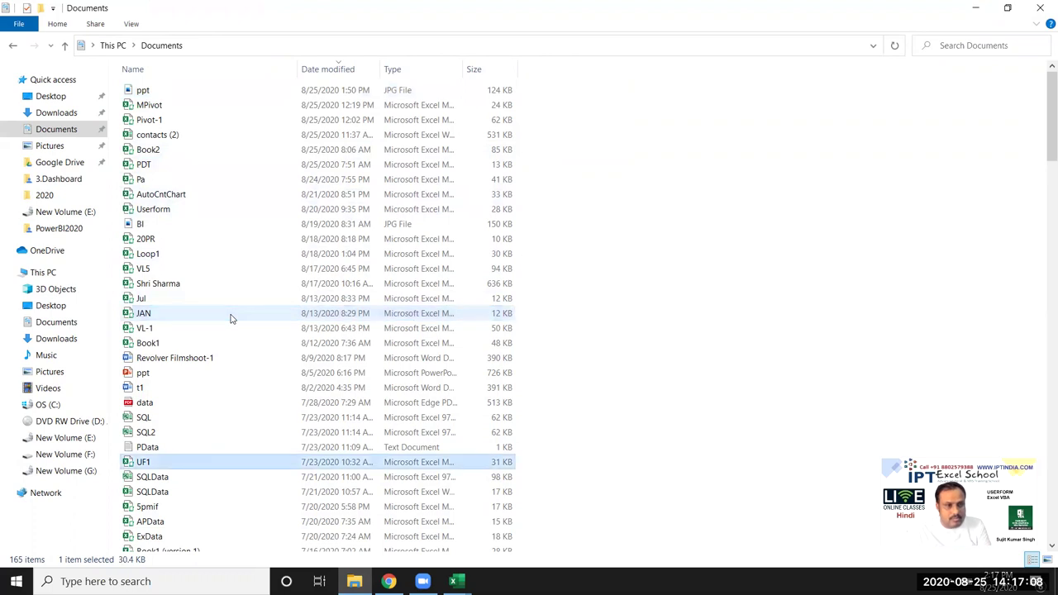
type("u")
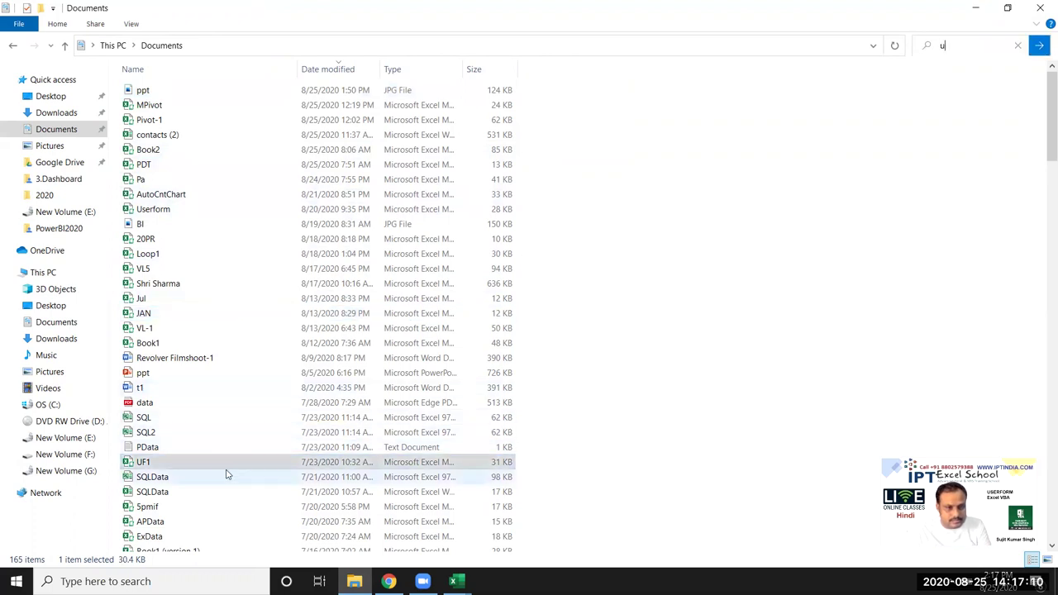
type("u")
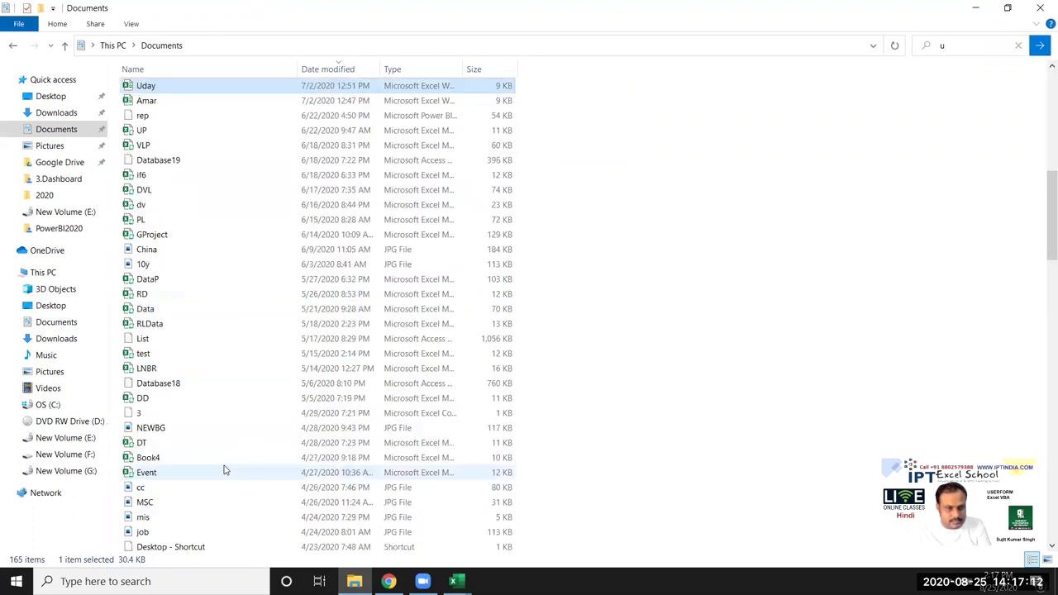
scroll(413, 319, "up", 3)
scroll(447, 386, "up", 8)
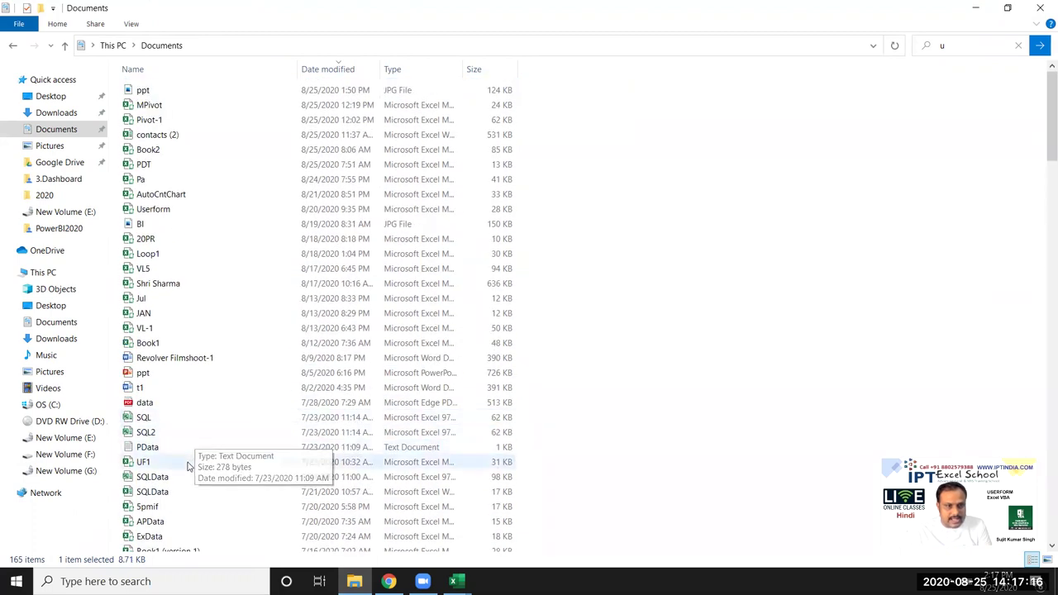
left_click(189, 468)
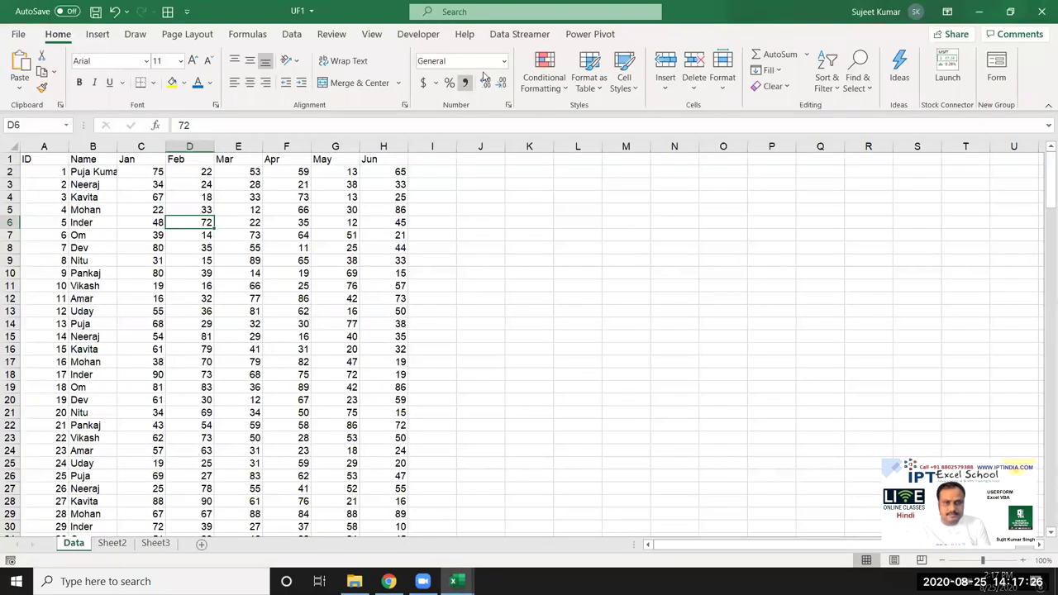
left_click(124, 283)
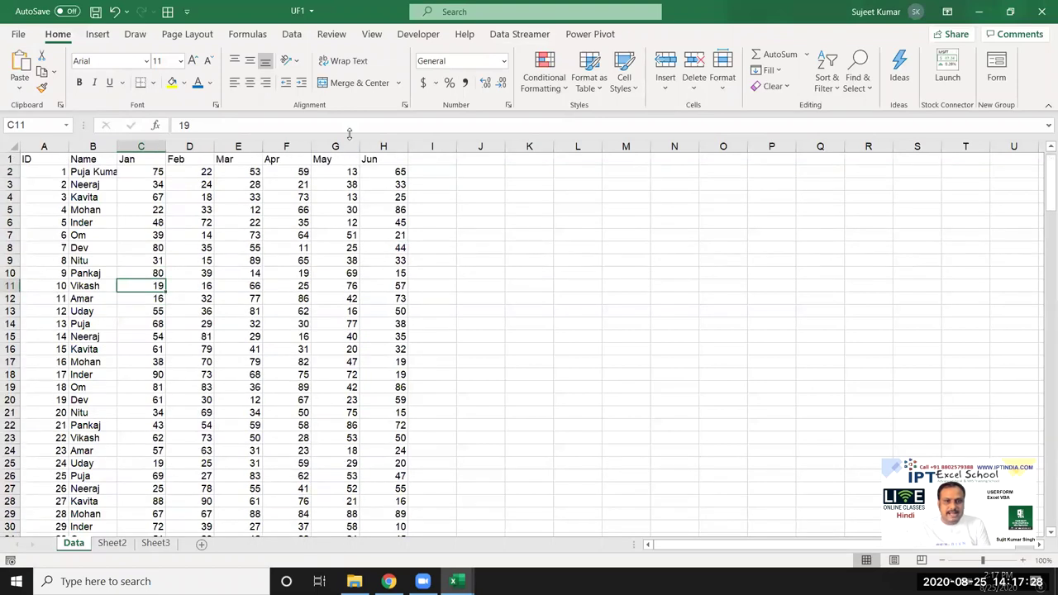
left_click(426, 34)
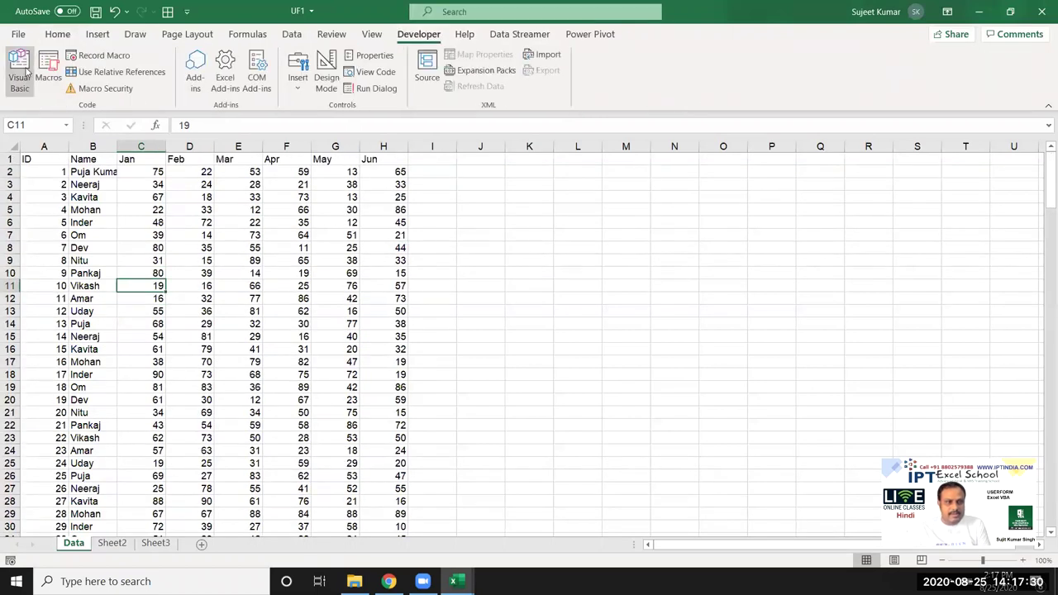
left_click(18, 70)
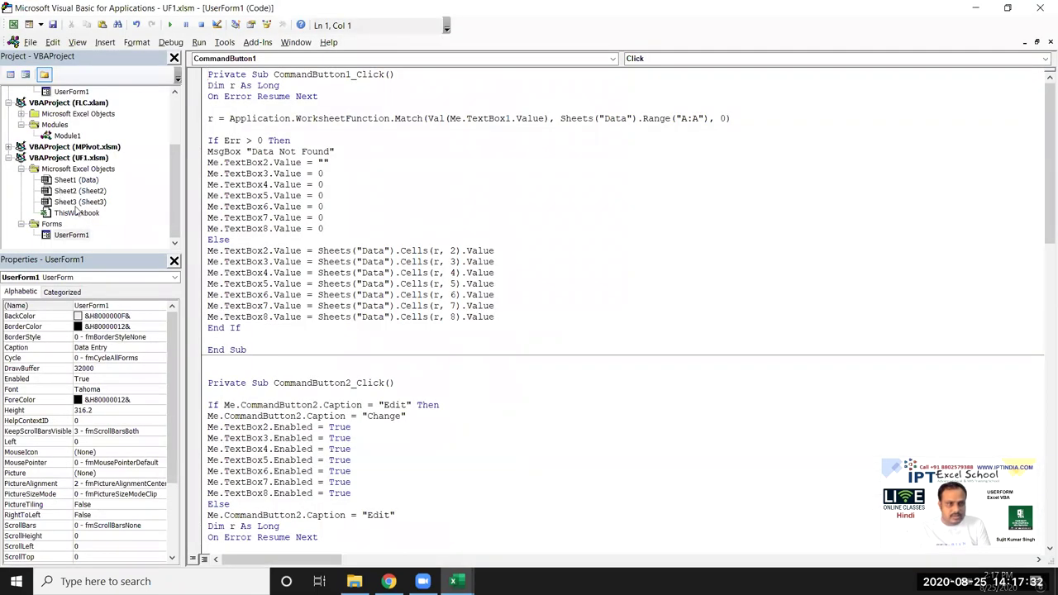
double_click(71, 235)
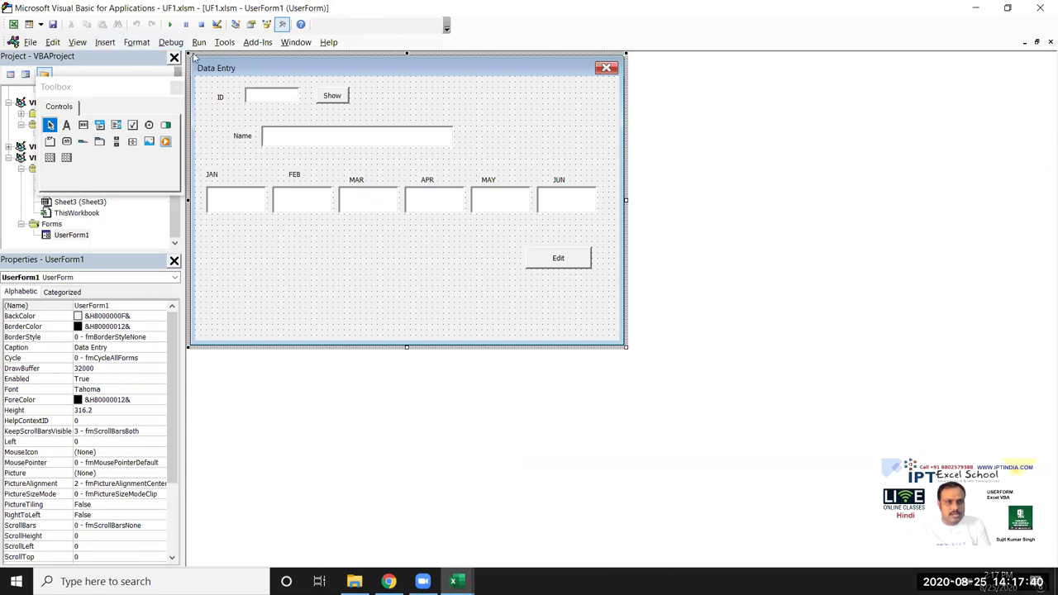
left_click(169, 24)
type("1")
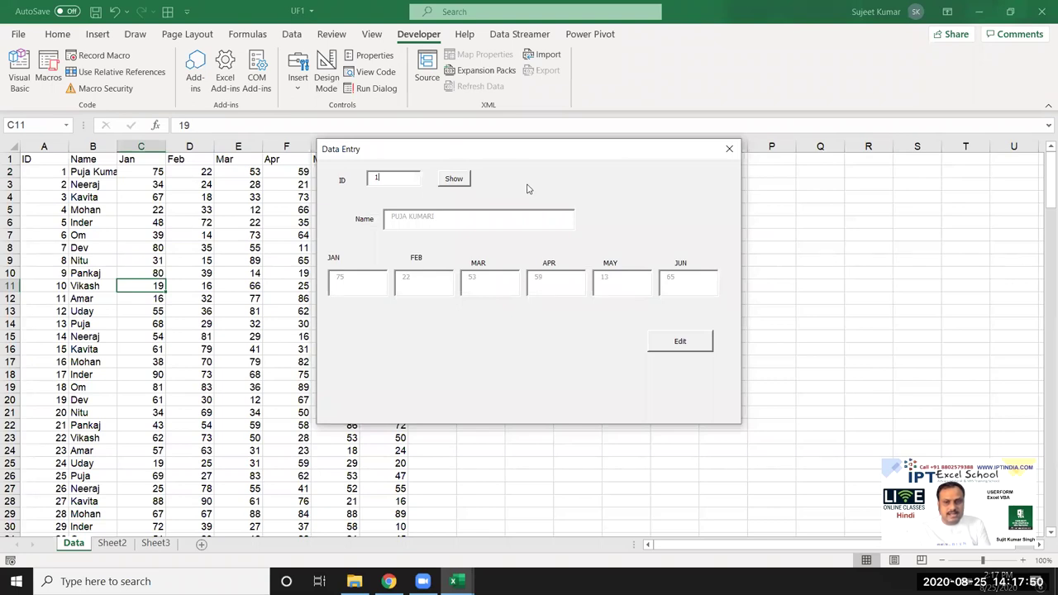
left_click(730, 149)
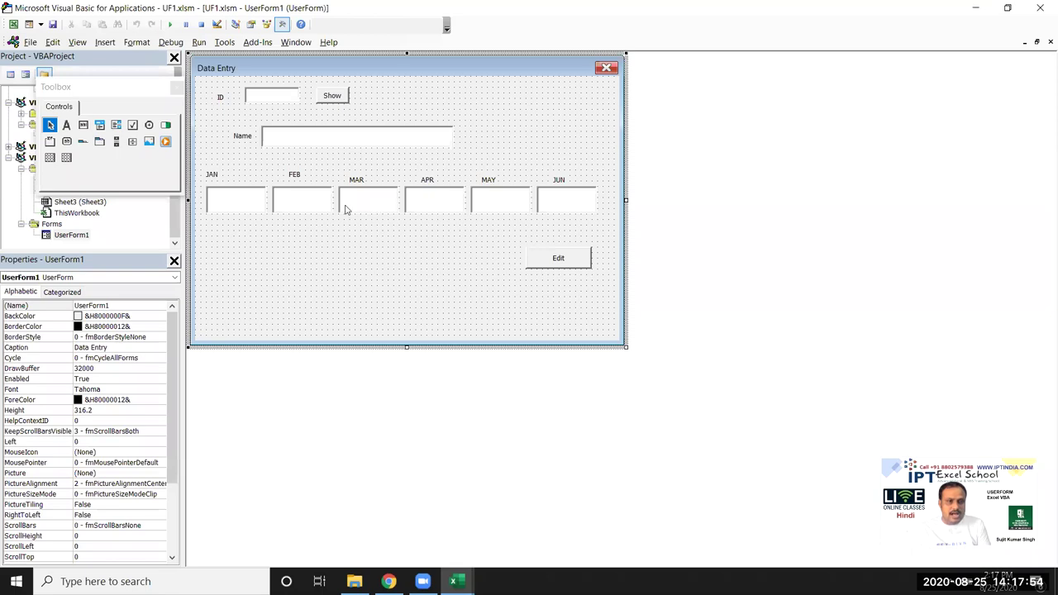
key("alt+F11")
Step: Check the IDs in column A of the Data sheet, down to ID 13
left_click(57, 149)
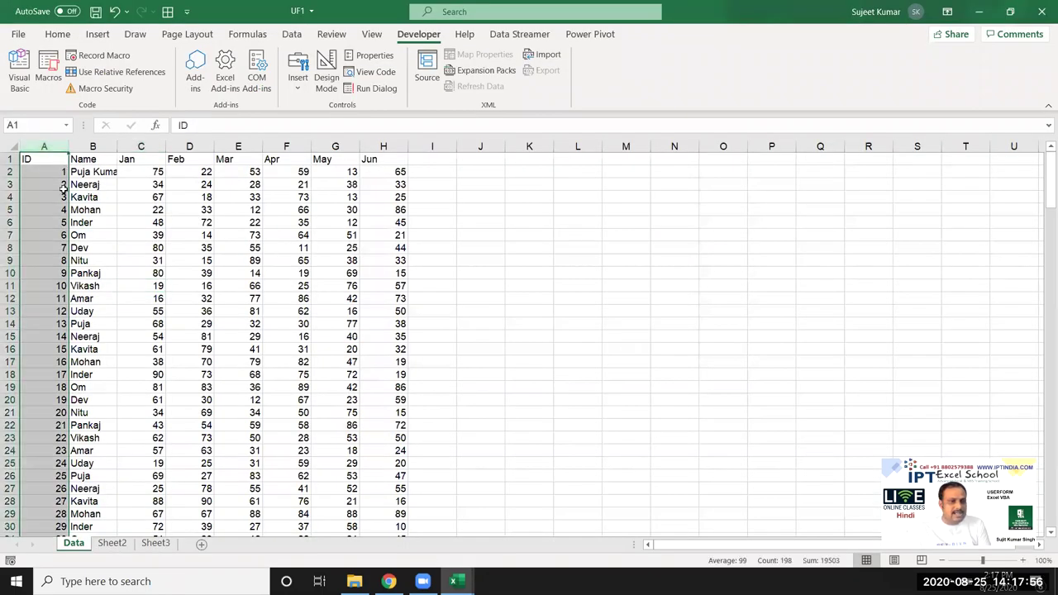
left_click(58, 237)
left_click(48, 272)
left_click(51, 299)
left_click(55, 328)
Step: Draw a ToggleButton right of Show and widen it so its caption fits
key("alt+F11")
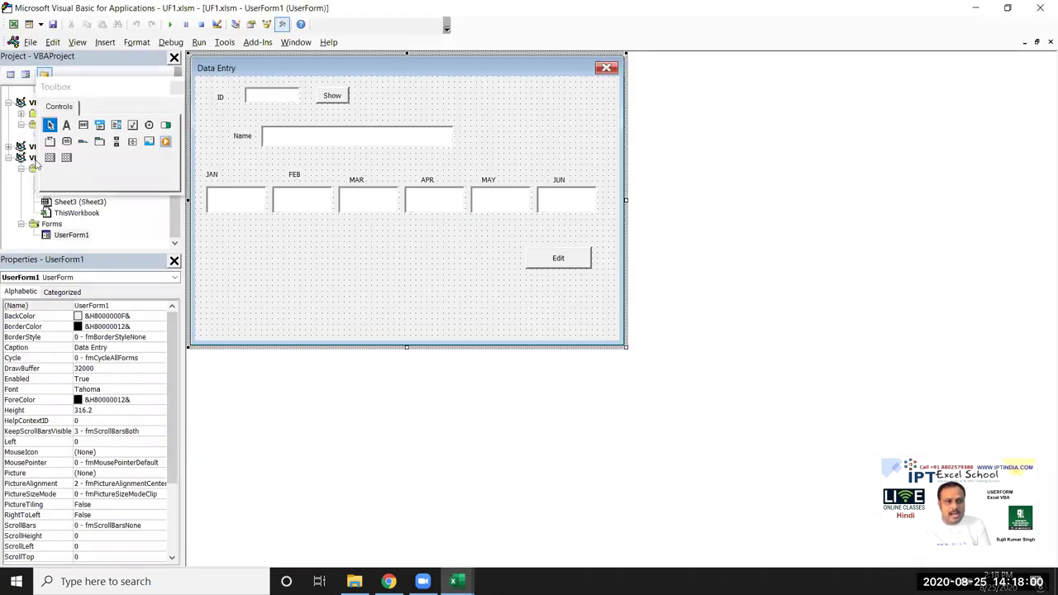
left_click(165, 124)
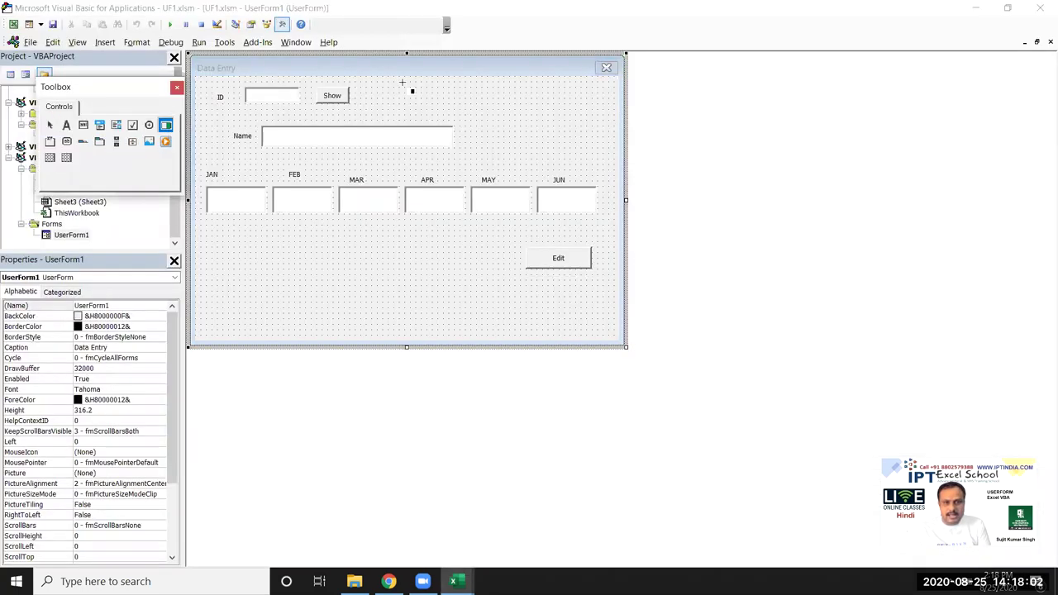
left_click_drag(376, 80, 414, 122)
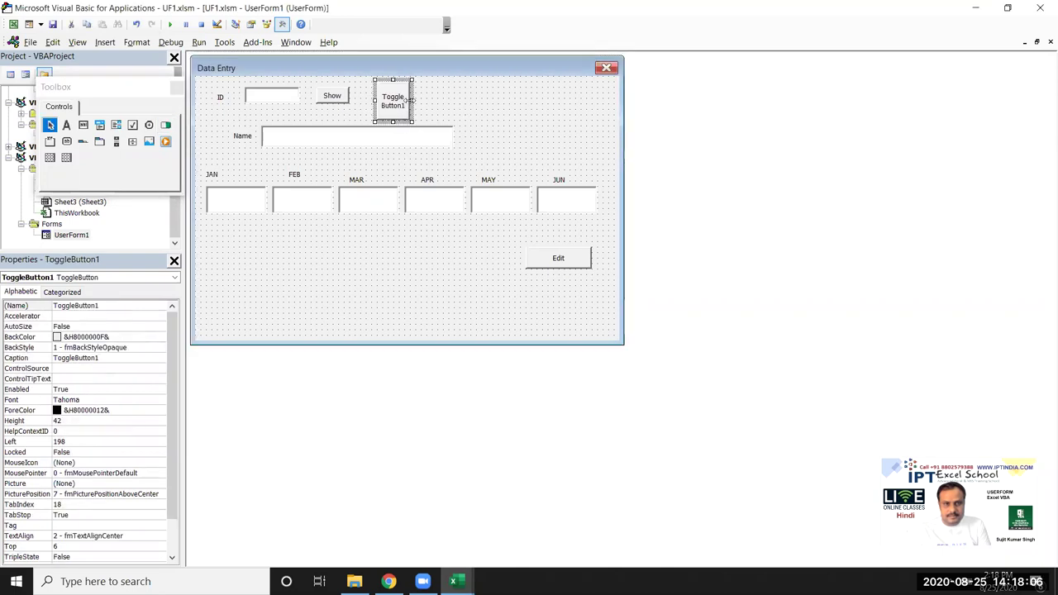
left_click_drag(411, 100, 453, 104)
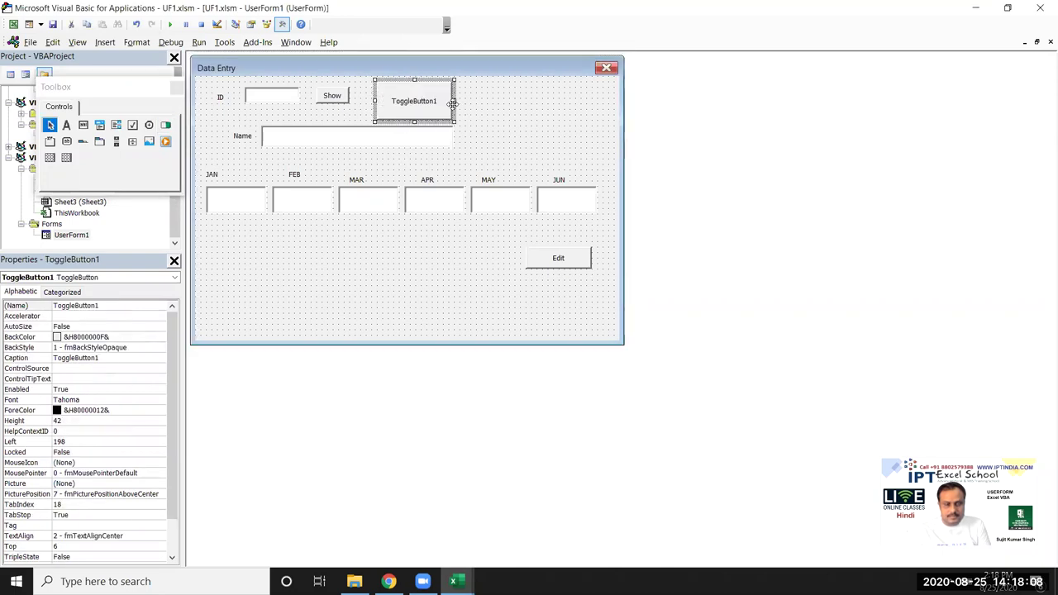
left_click(527, 107)
left_click(428, 111)
Step: Run the form, press the toggle button, and close the Data Entry form
left_click(169, 24)
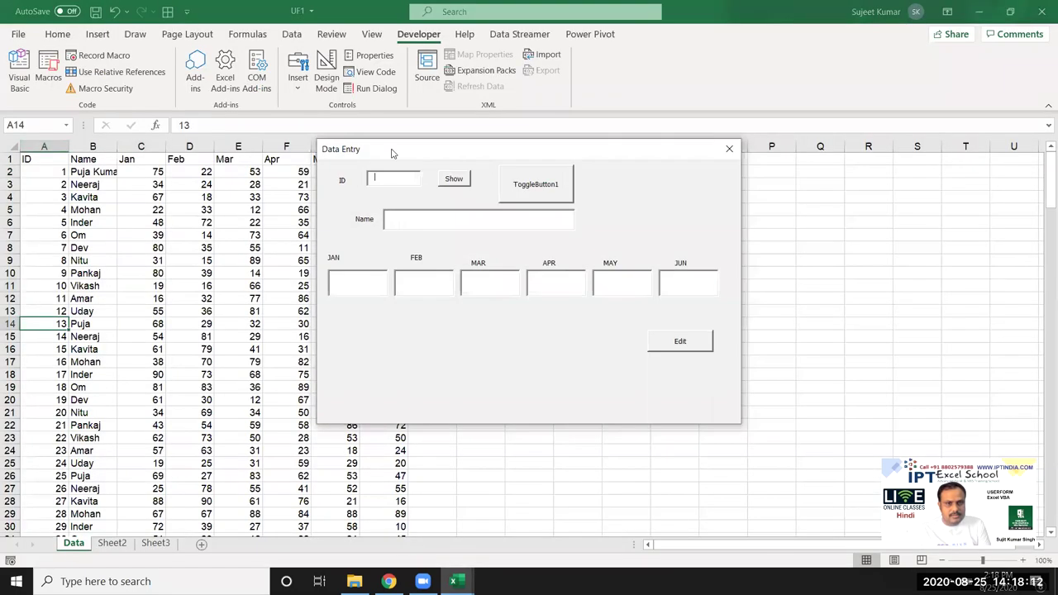
left_click(550, 184)
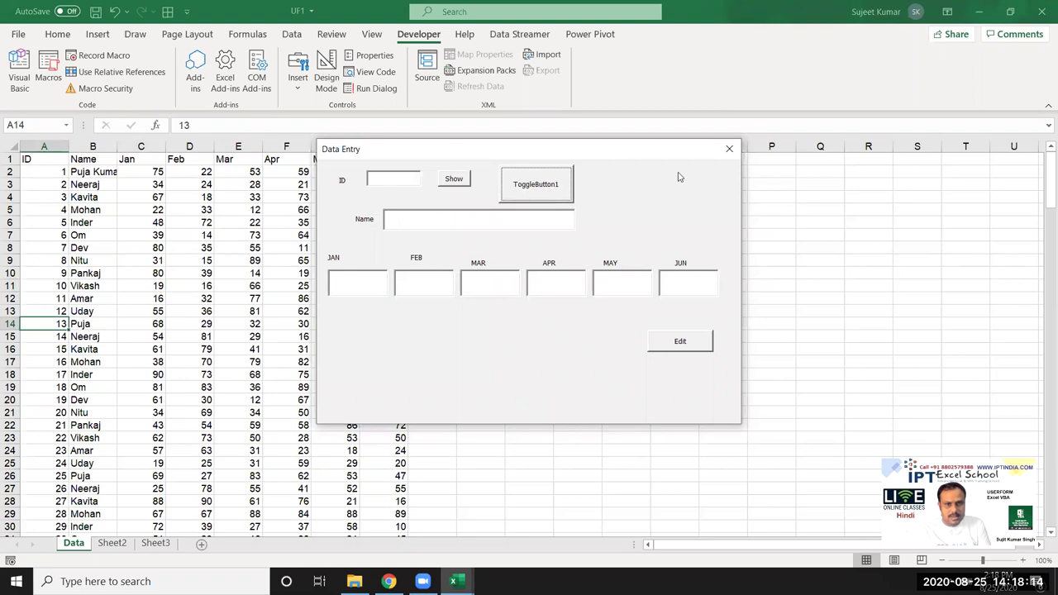
left_click(729, 149)
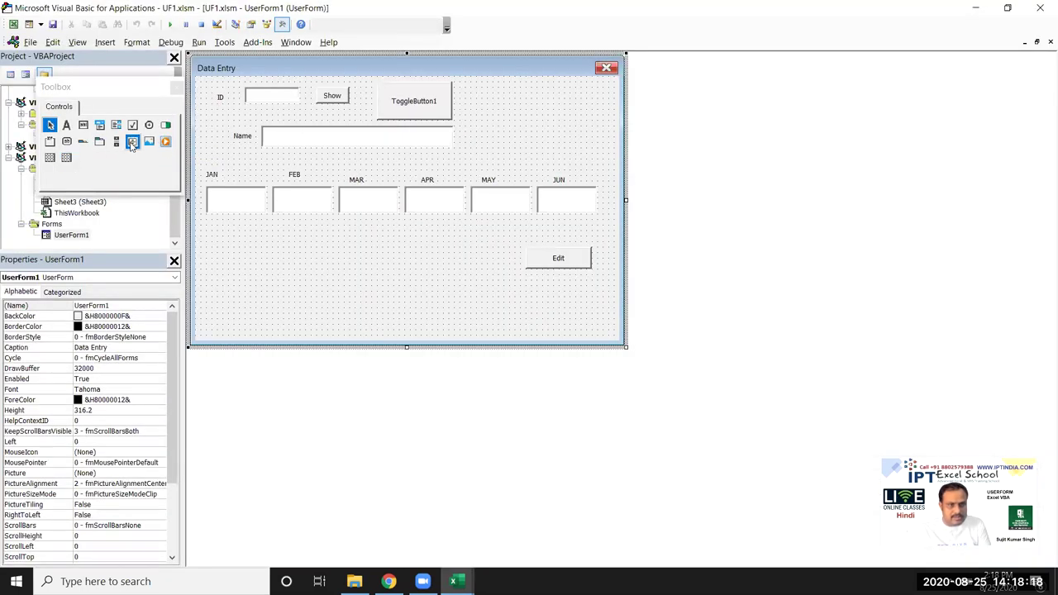
Step: Replace the toggle button with a spin button placed just right of the Show button
left_click(436, 121)
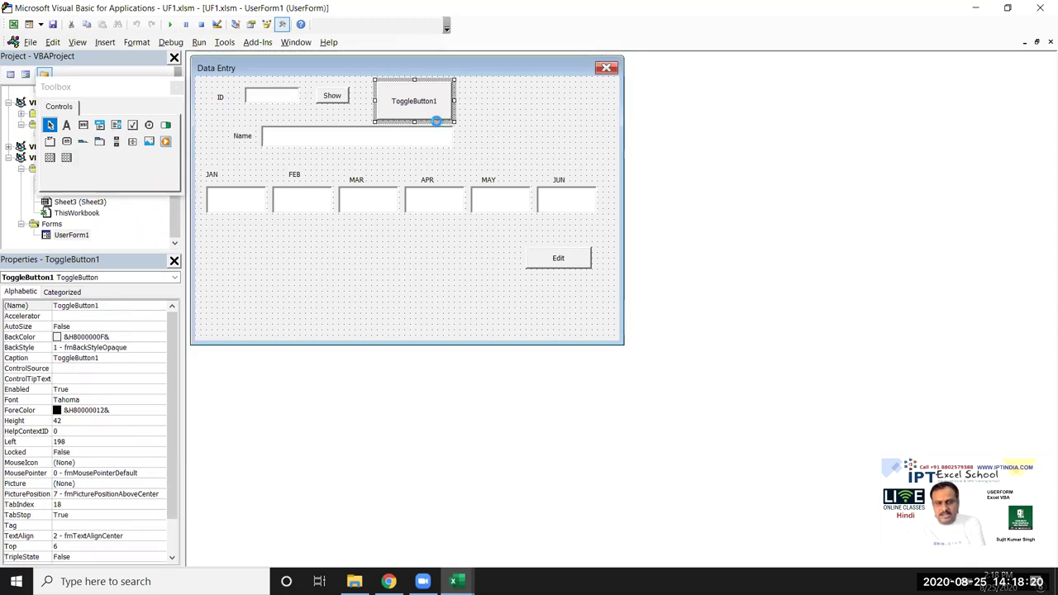
key("Delete")
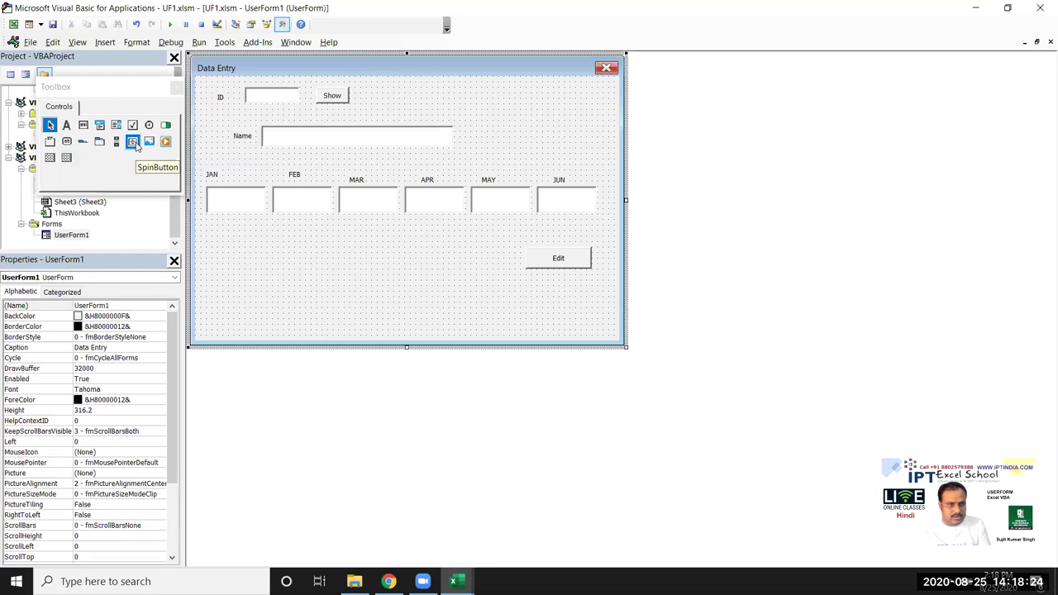
left_click(135, 144)
left_click_drag(378, 82, 401, 122)
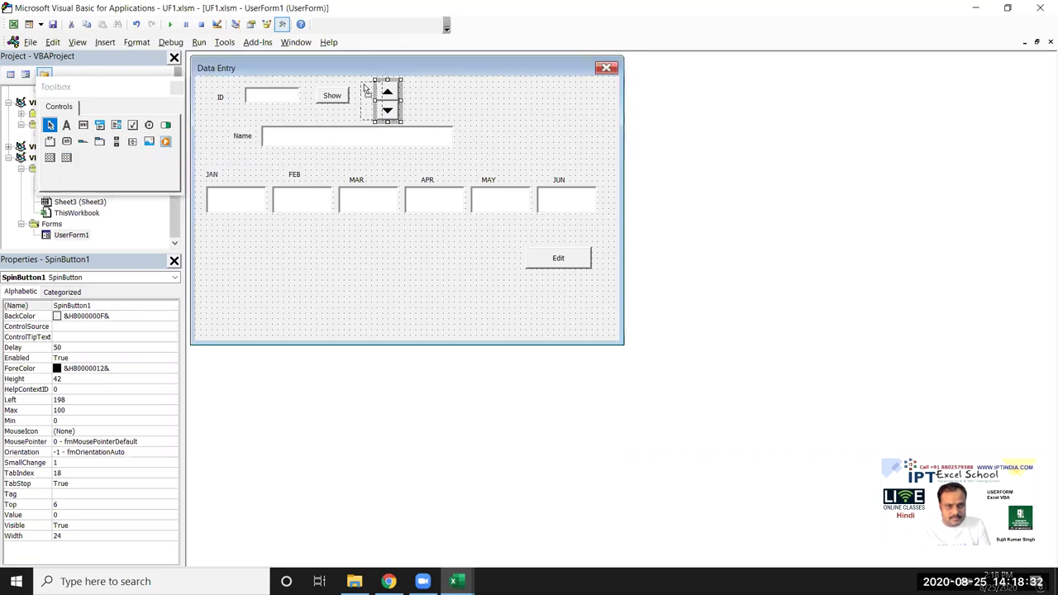
left_click_drag(382, 88, 364, 95)
left_click(406, 103)
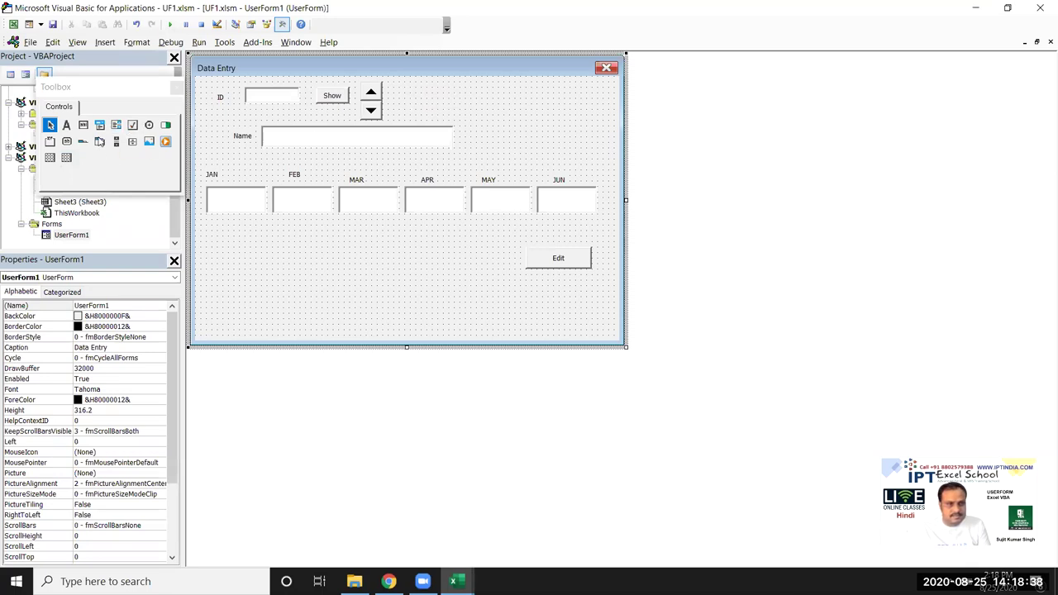
Step: Add a Next label beside the spin button's upper arrow, sized to fit its text
left_click(67, 125)
left_click_drag(394, 85, 441, 102)
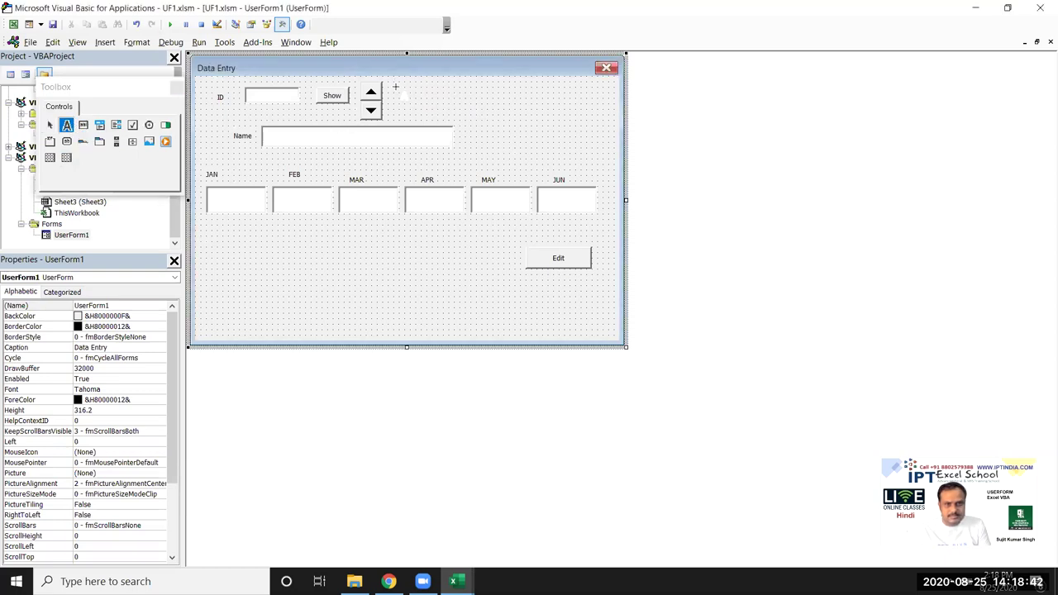
left_click(423, 96)
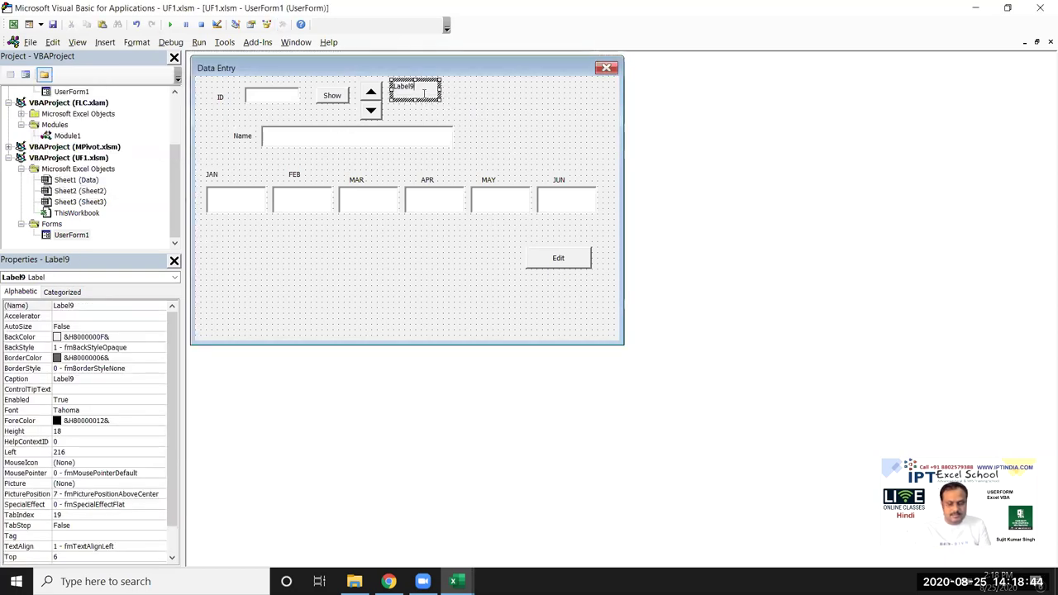
key("BackSpace")
key("BackSpace")
key("BackSpace")
key("BackSpace")
key("BackSpace")
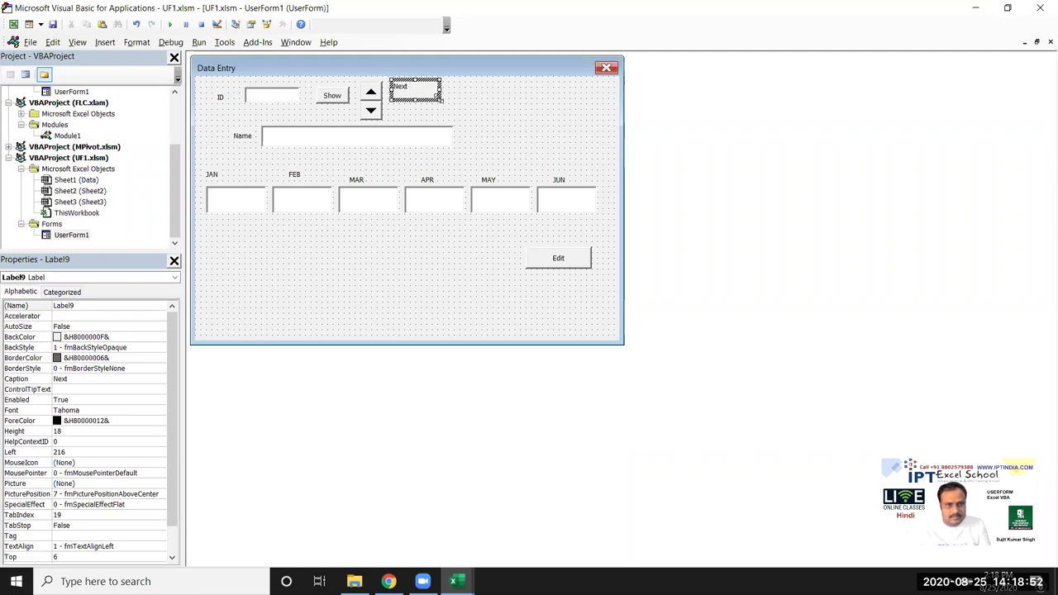
double_click(440, 99)
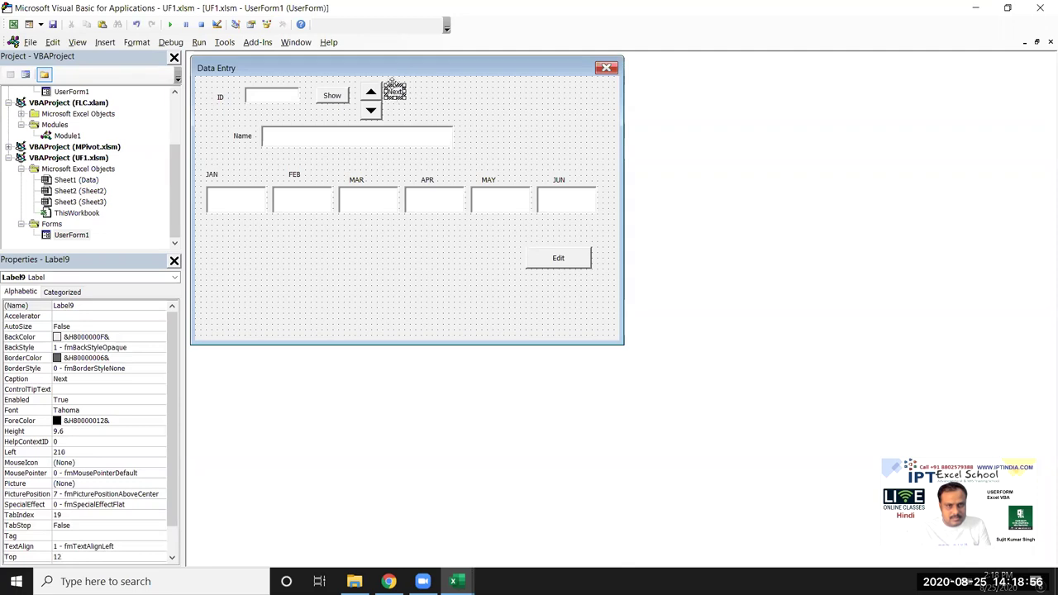
Step: Remove a toggle button mistakenly drawn beside the lower spin arrow
left_click(447, 99)
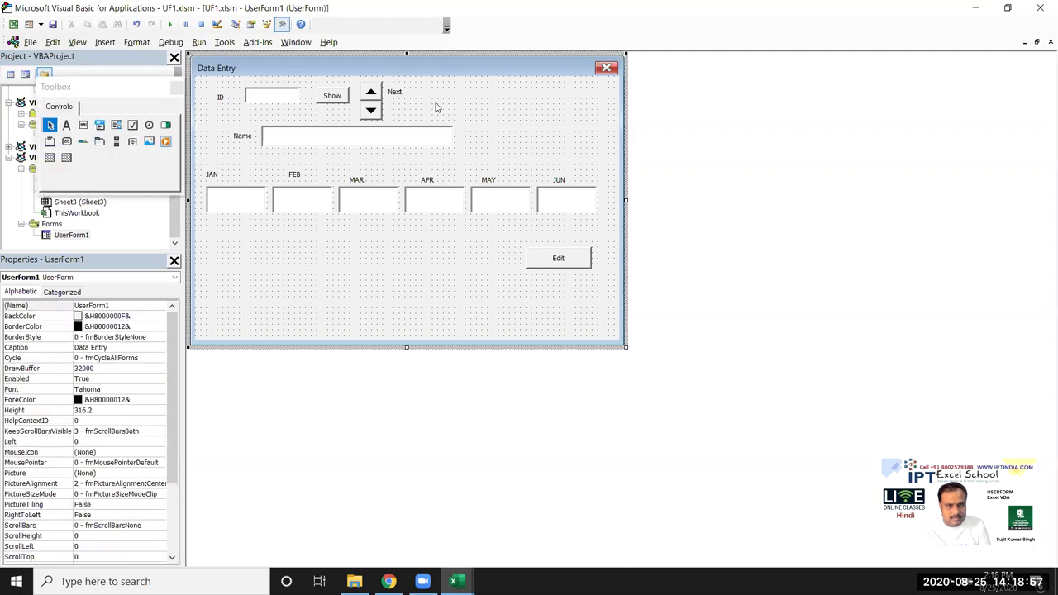
left_click(166, 124)
left_click_drag(389, 104, 421, 121)
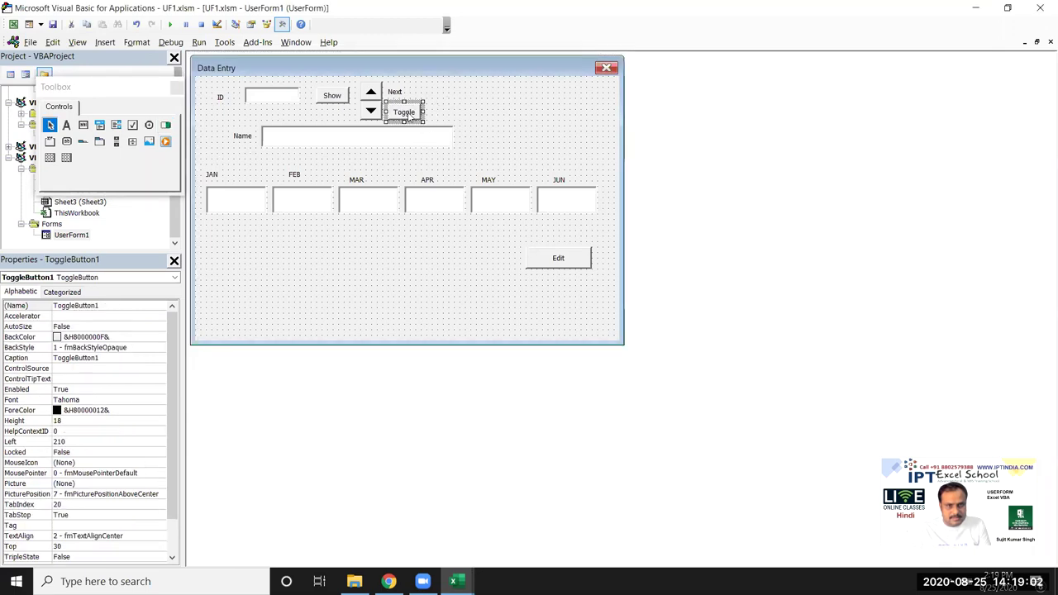
left_click(412, 116)
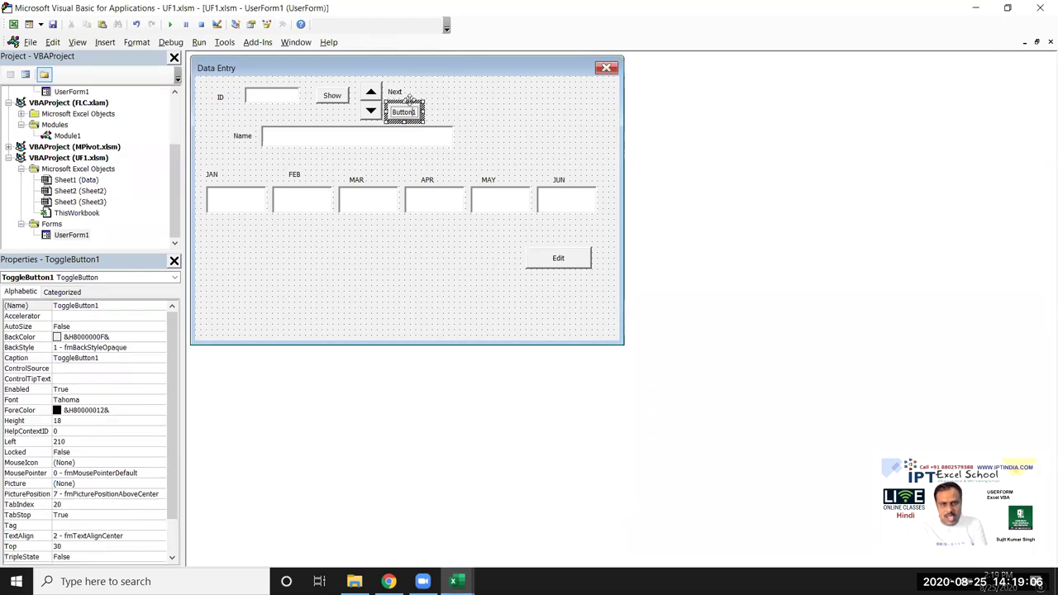
key("Escape")
key("Delete")
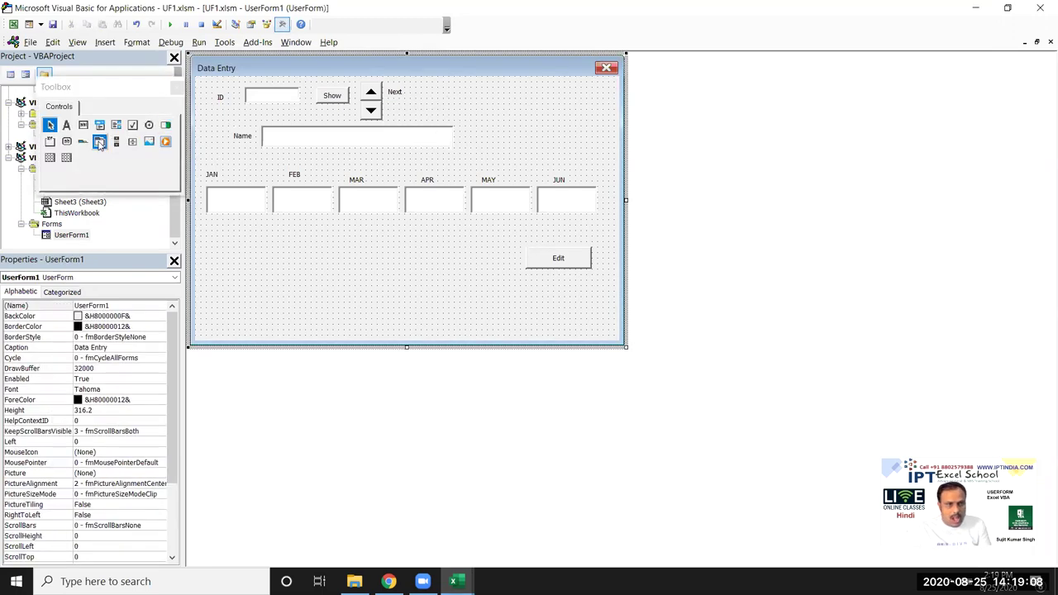
Step: Label the lower spin arrow 'Pre' and run the form
left_click(66, 124)
left_click_drag(389, 106, 429, 123)
key("BackSpace")
key("BackSpace")
key("BackSpace")
key("BackSpace")
key("BackSpace")
key("BackSpace")
type("re")
left_click(484, 122)
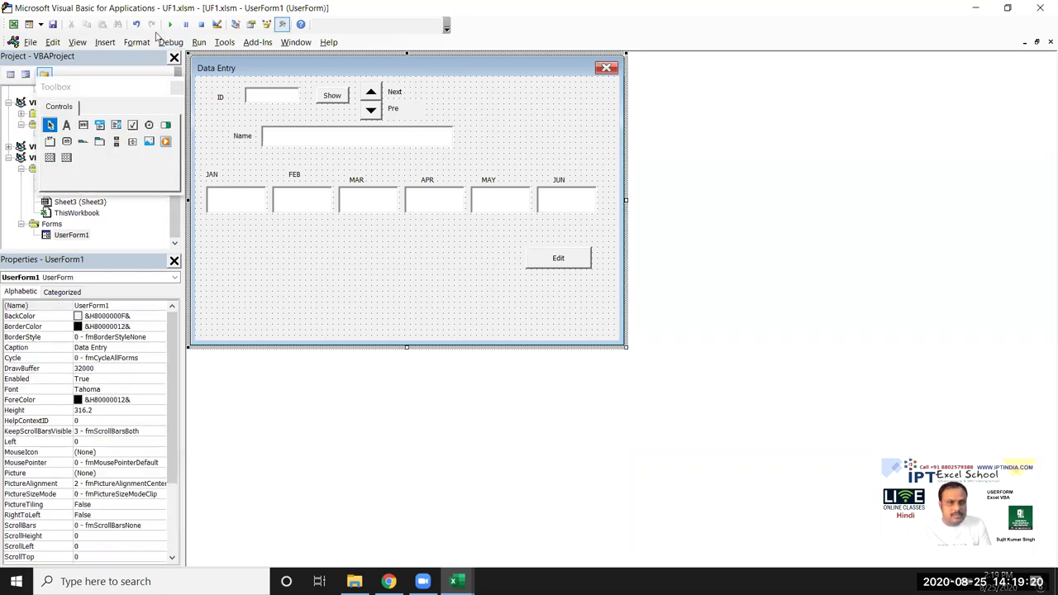
left_click(170, 24)
Step: Try the running form's spin arrow, close the form, and open SpinButton1_Change
left_click(491, 179)
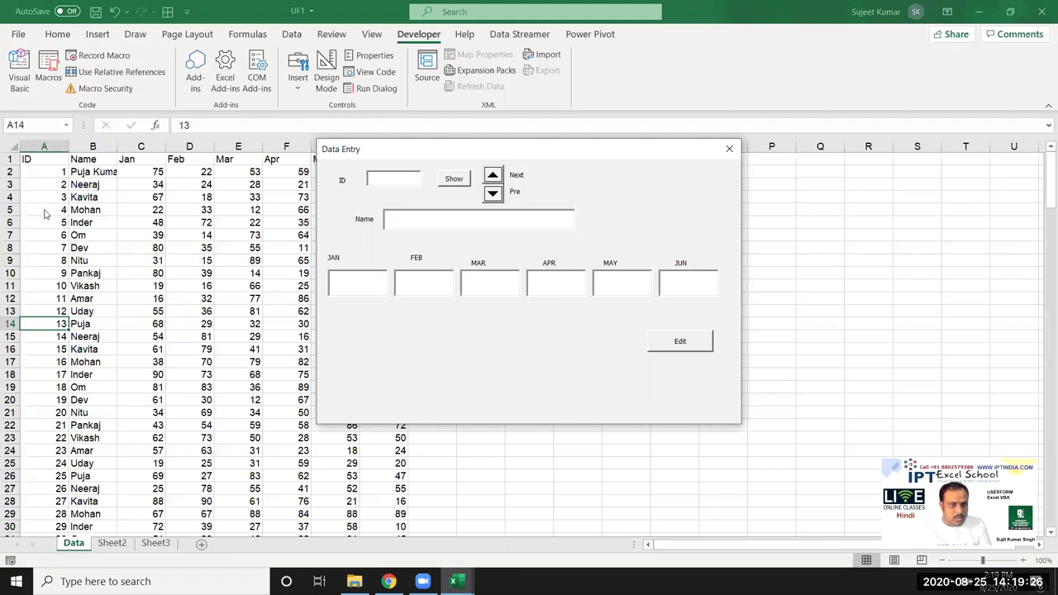
left_click(729, 151)
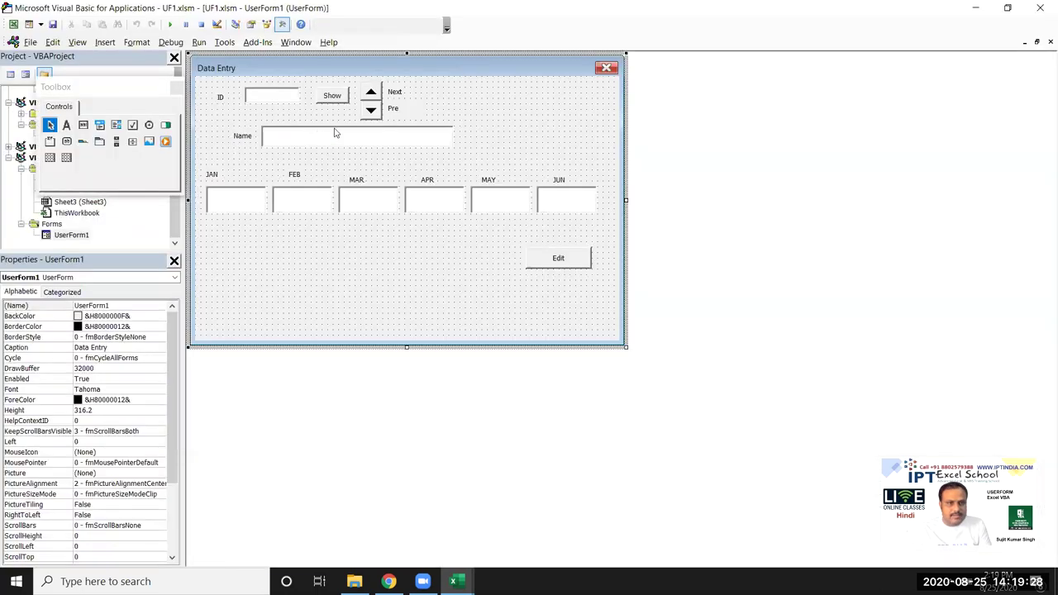
left_click(379, 102)
double_click(379, 102)
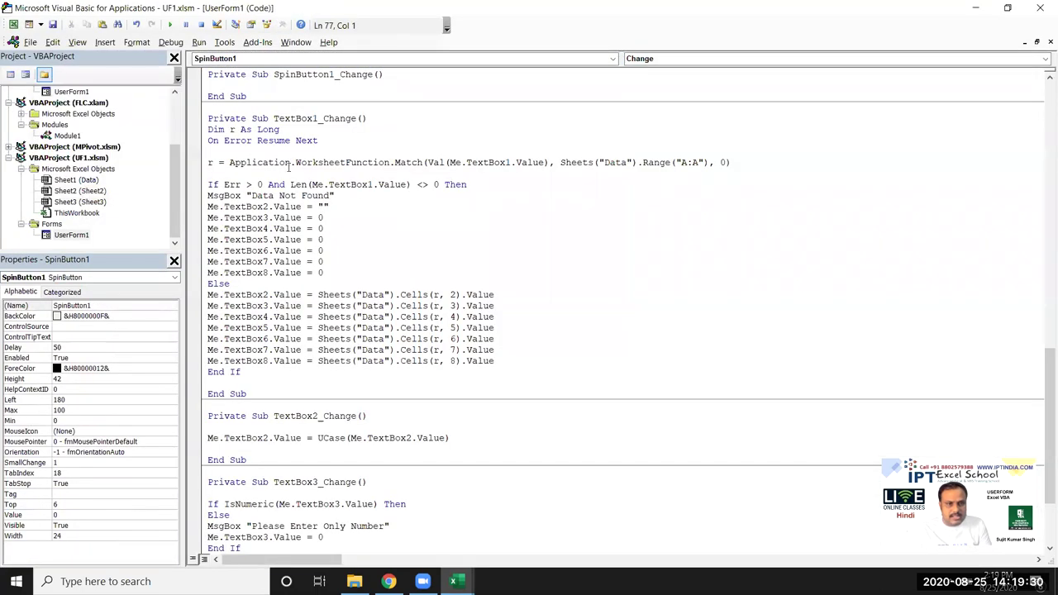
Step: Write Me.TextBox1.Value = Me.SpinButton1.Value in the change event
key("Return")
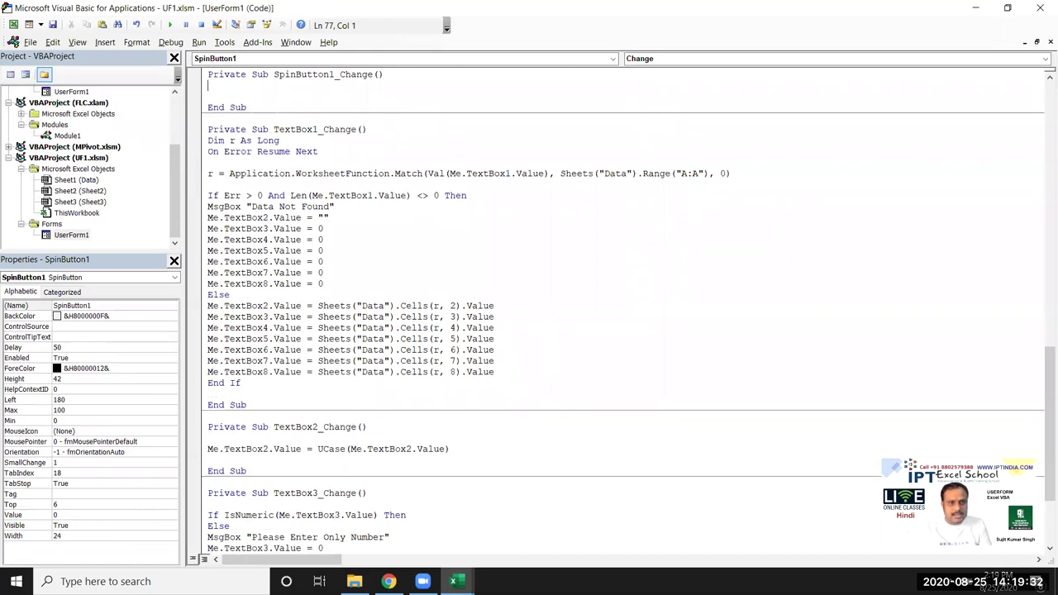
type("me")
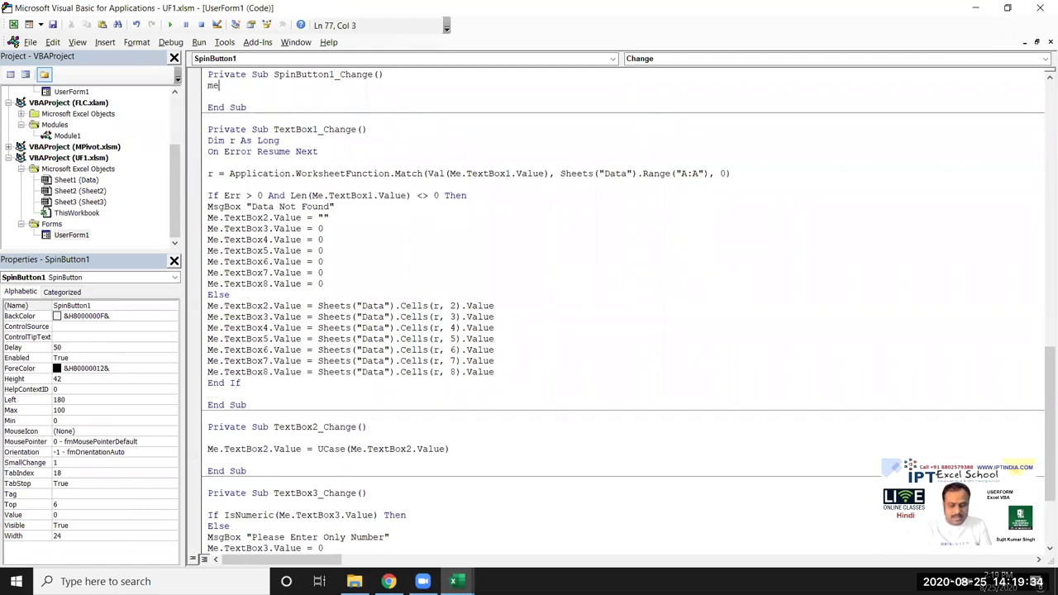
type(".textbox1")
key("Tab")
type(".v")
key("Tab")
type("me.s")
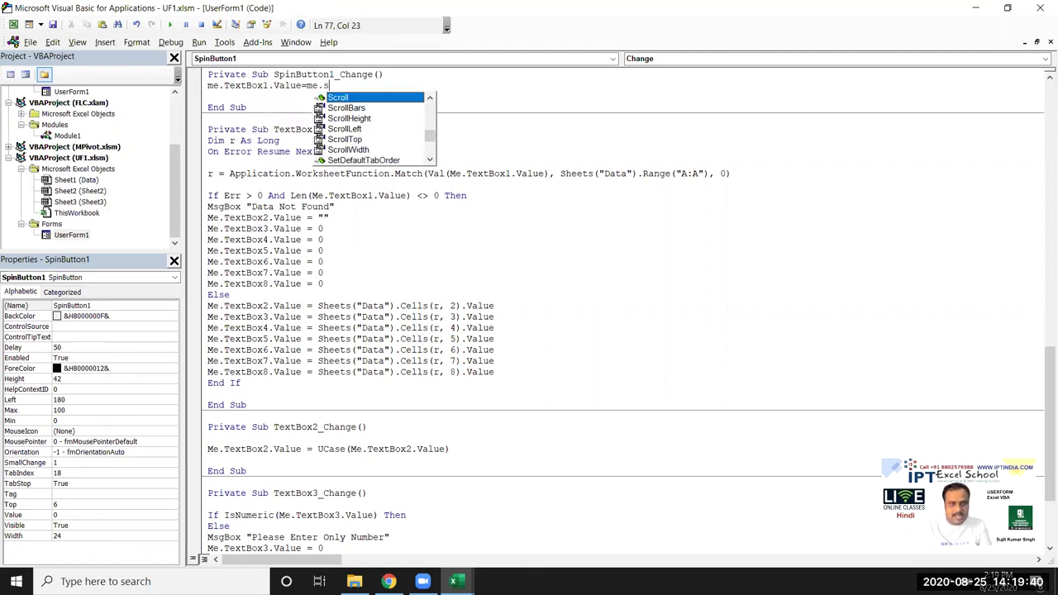
type("p")
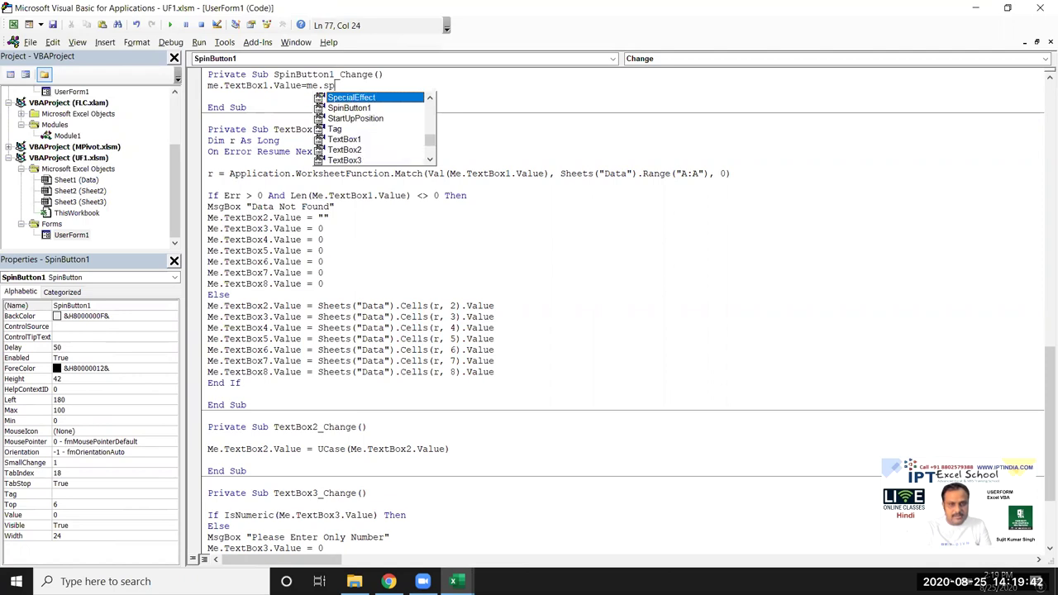
type("i")
key("Tab")
type(".v")
key("Tab")
left_click(264, 118)
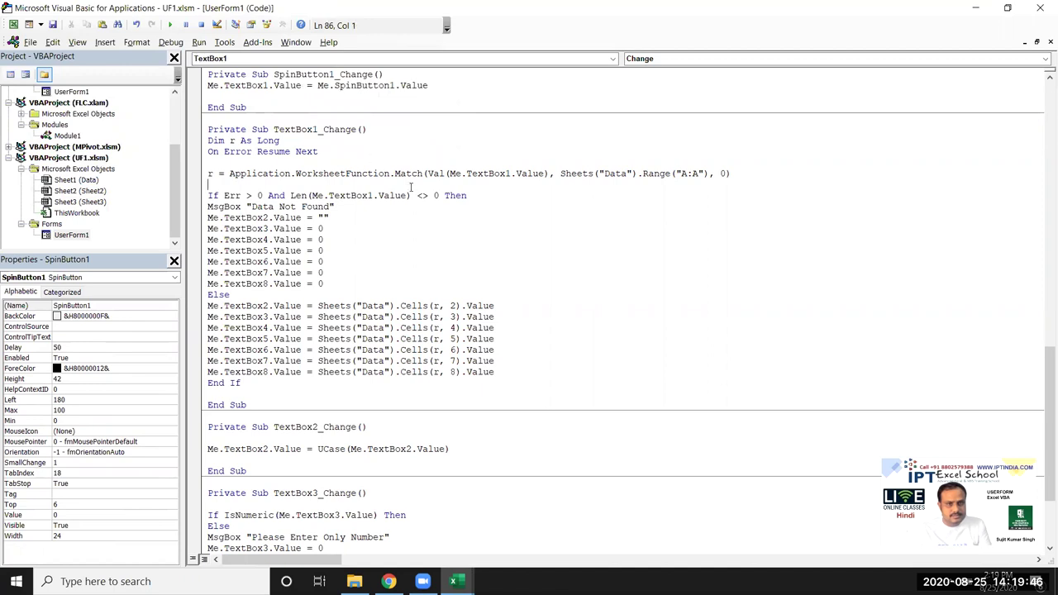
Step: Run the form, step the ID up four times and down twice, then close it
left_click(169, 25)
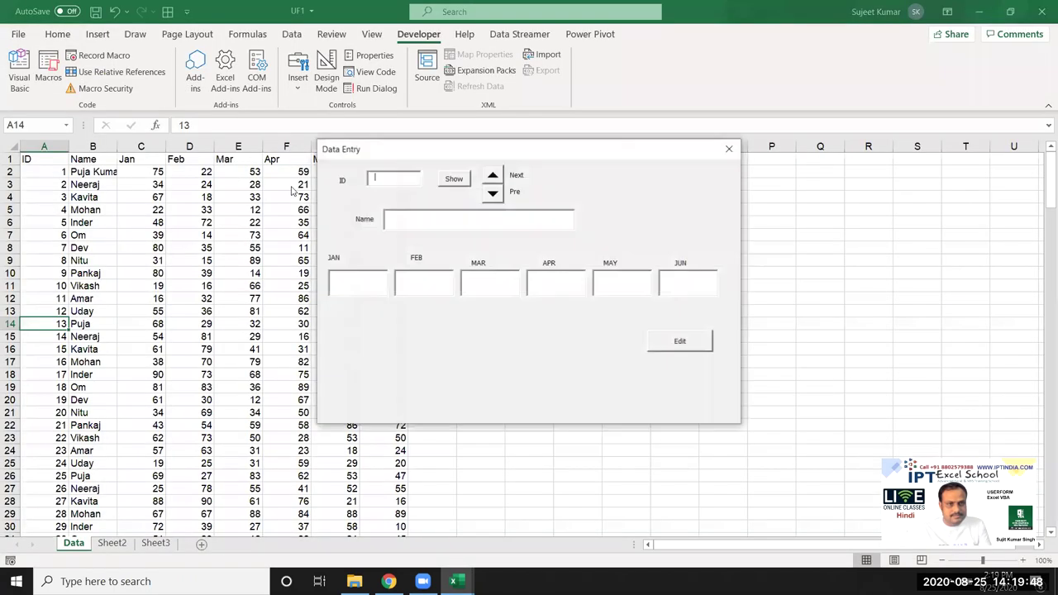
left_click(493, 176)
left_click(493, 176)
left_click(494, 176)
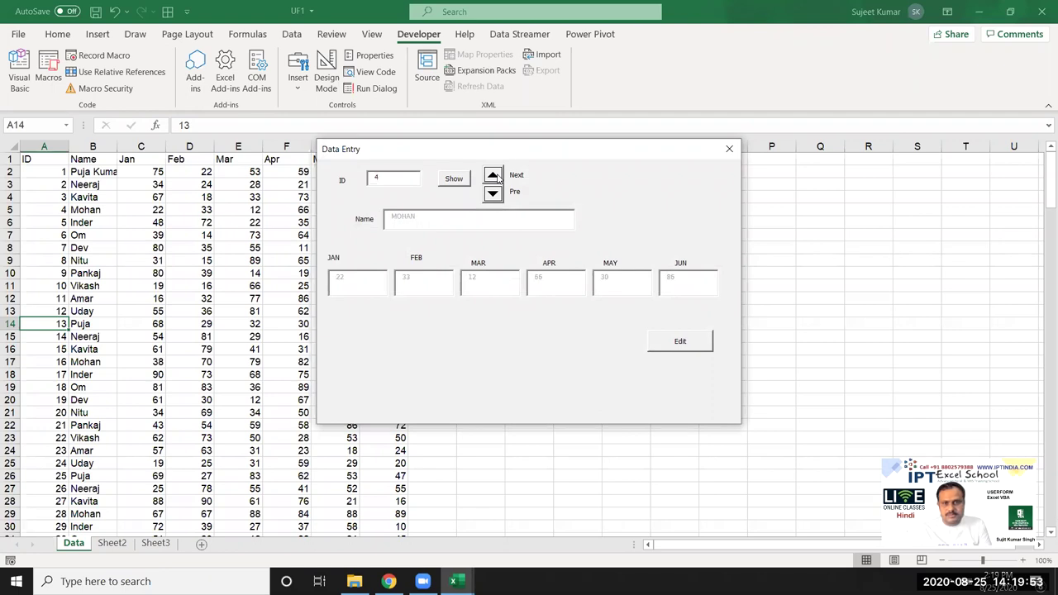
left_click(495, 176)
left_click(493, 193)
left_click(493, 193)
left_click(494, 194)
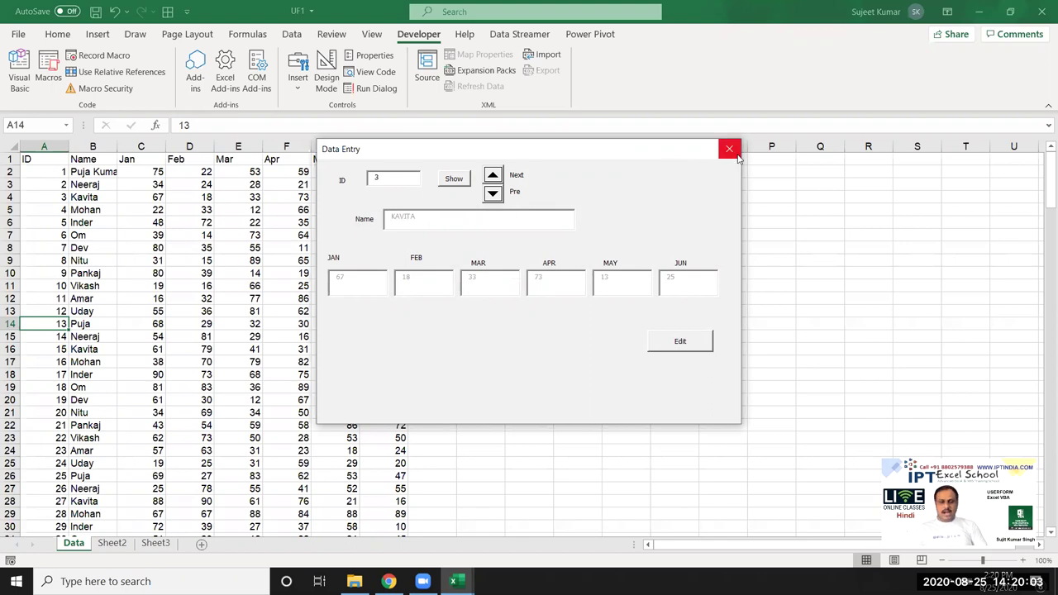
left_click(730, 149)
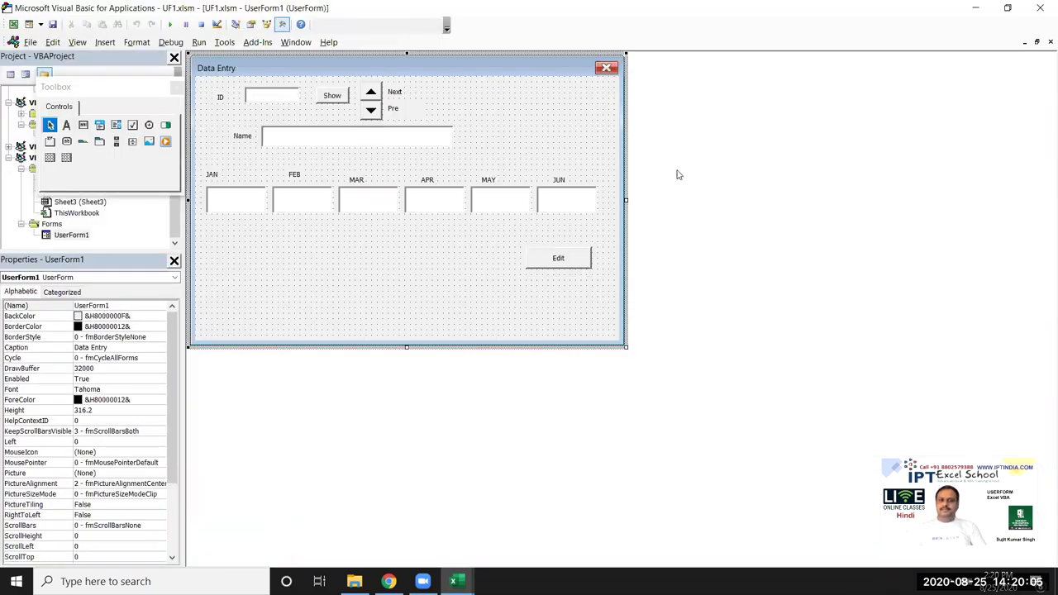
Step: Enter 1101, 1105 and 1180 into cells A2, A3 and A4, then return to the VBA editor
key("alt+F11")
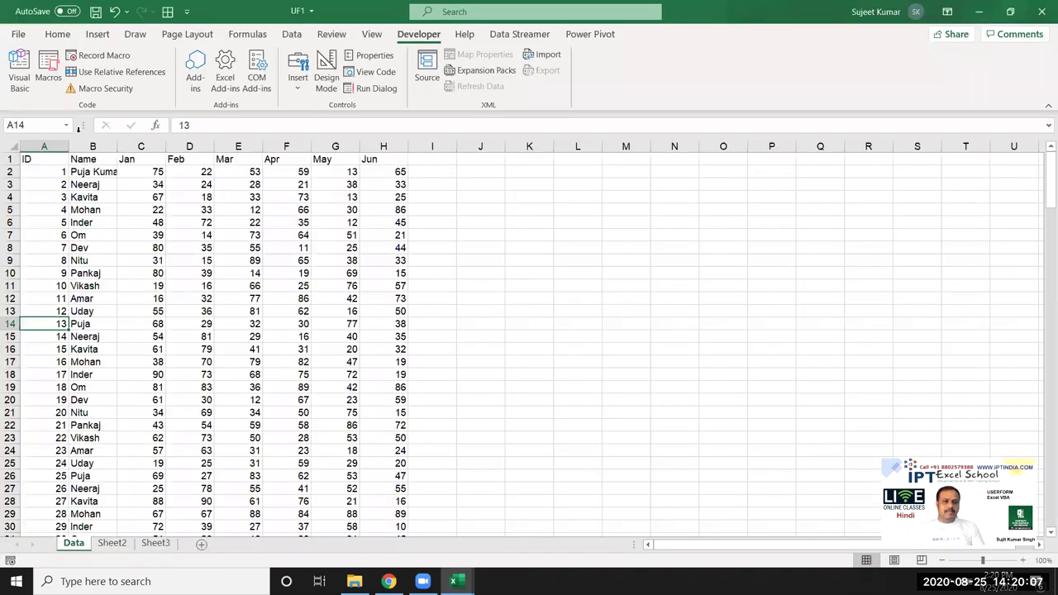
left_click(26, 172)
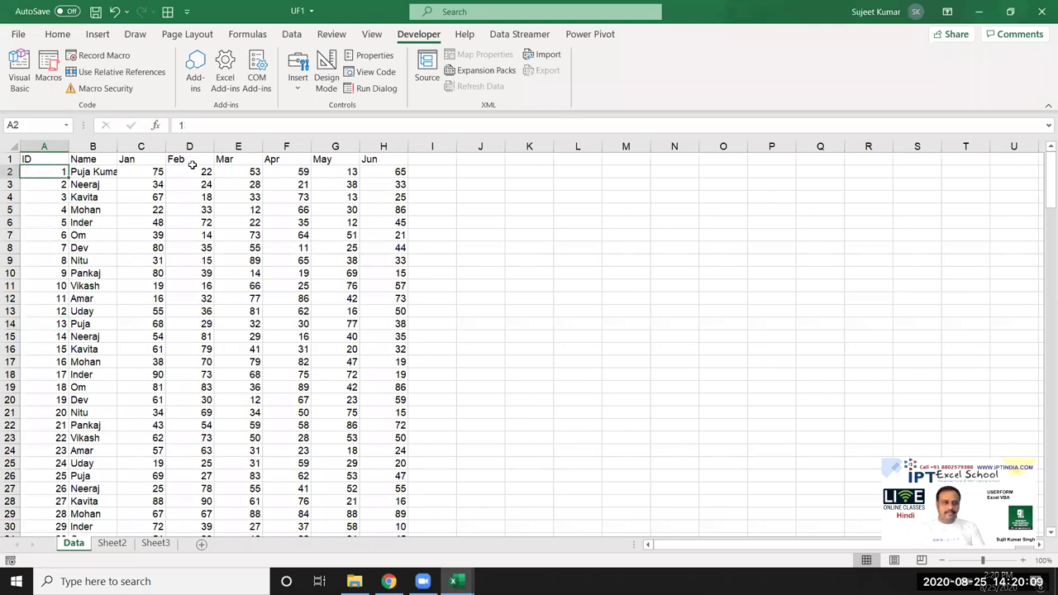
type("1101")
key("Return")
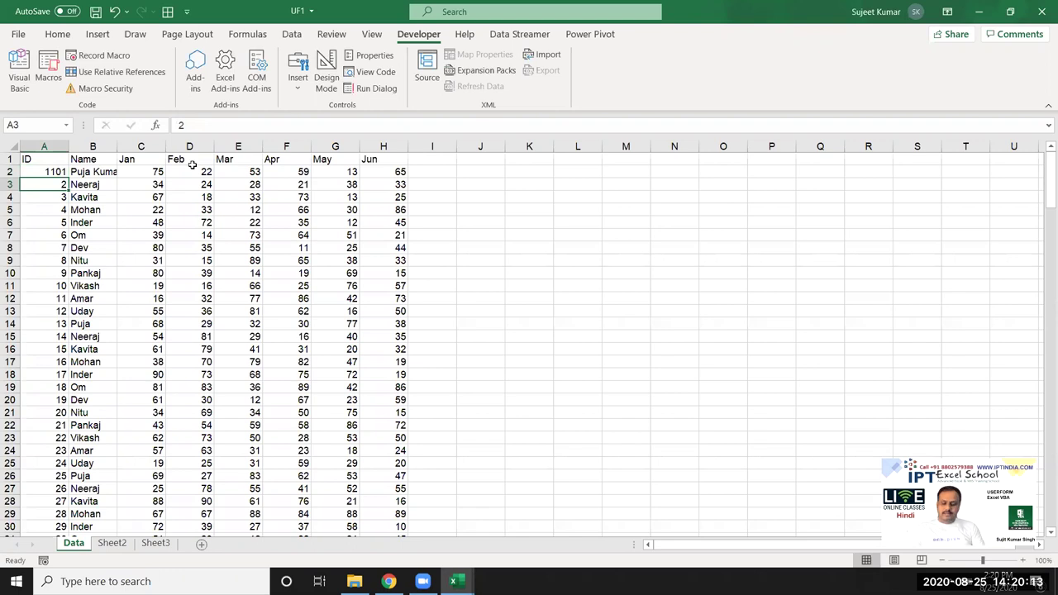
type("1105")
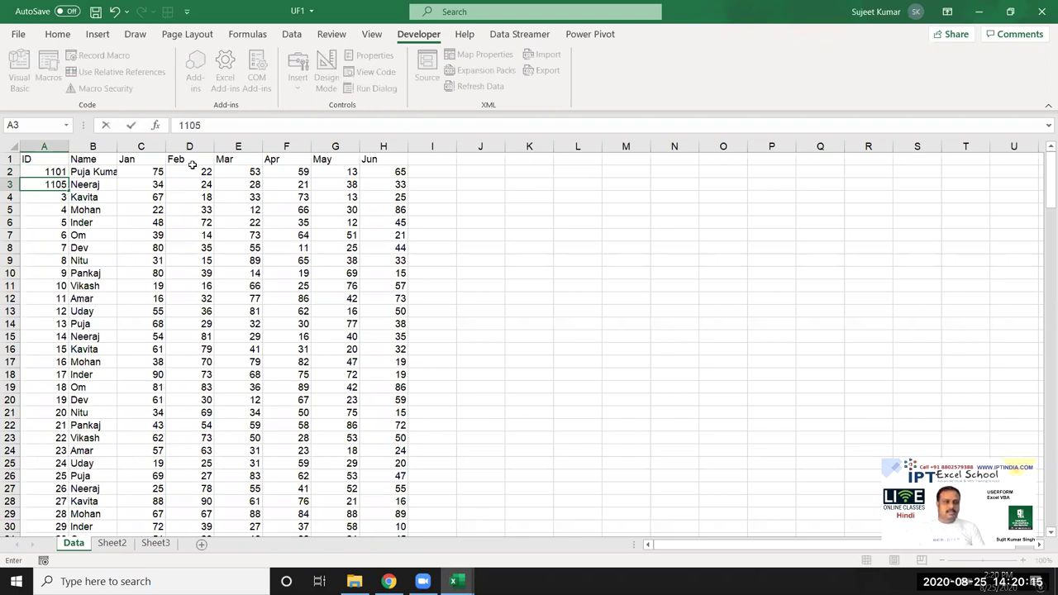
key("Return")
type("11")
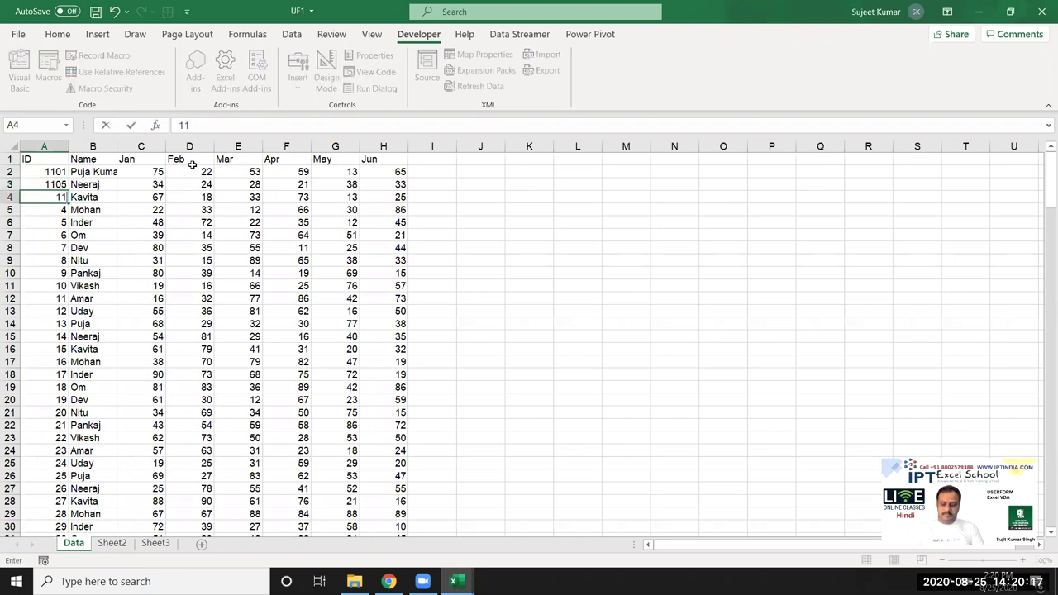
type("80")
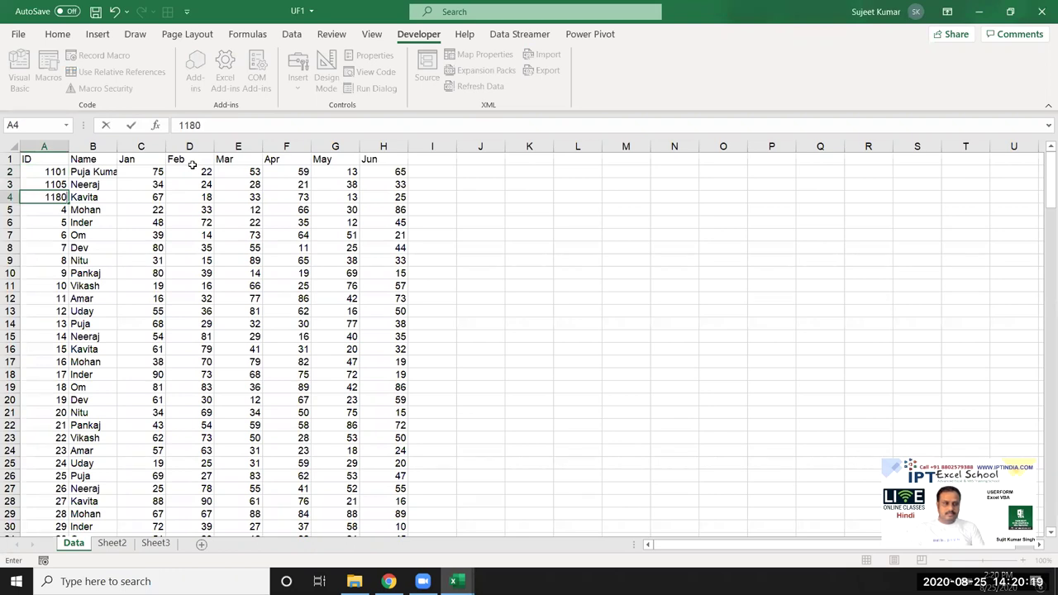
key("Return")
key("alt+F11")
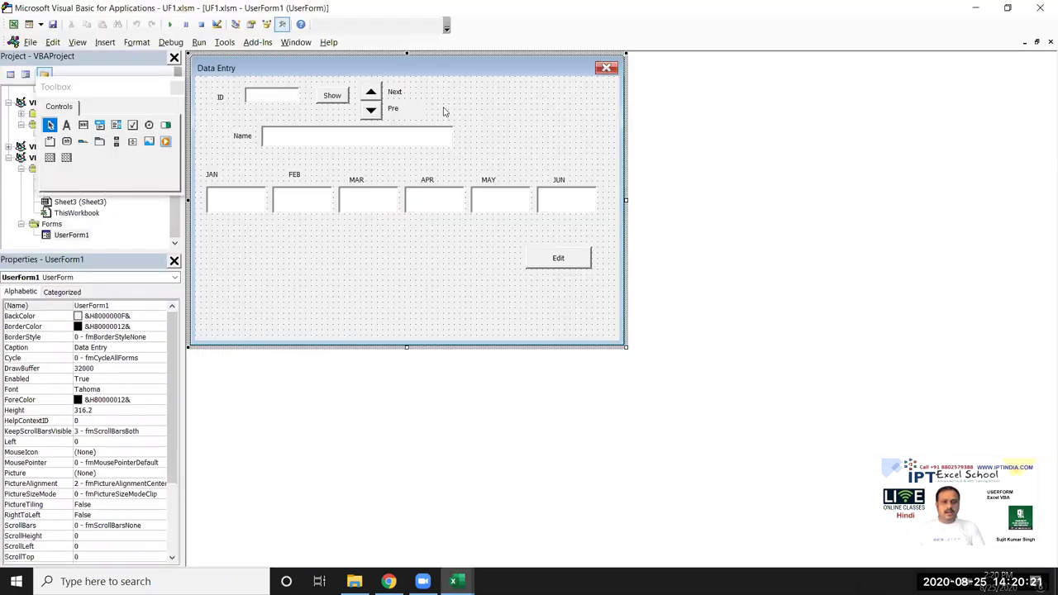
Step: Comment out the old line and start Me.TextBox1.Value = Cells(Me.SpinButton1.Value
double_click(366, 109)
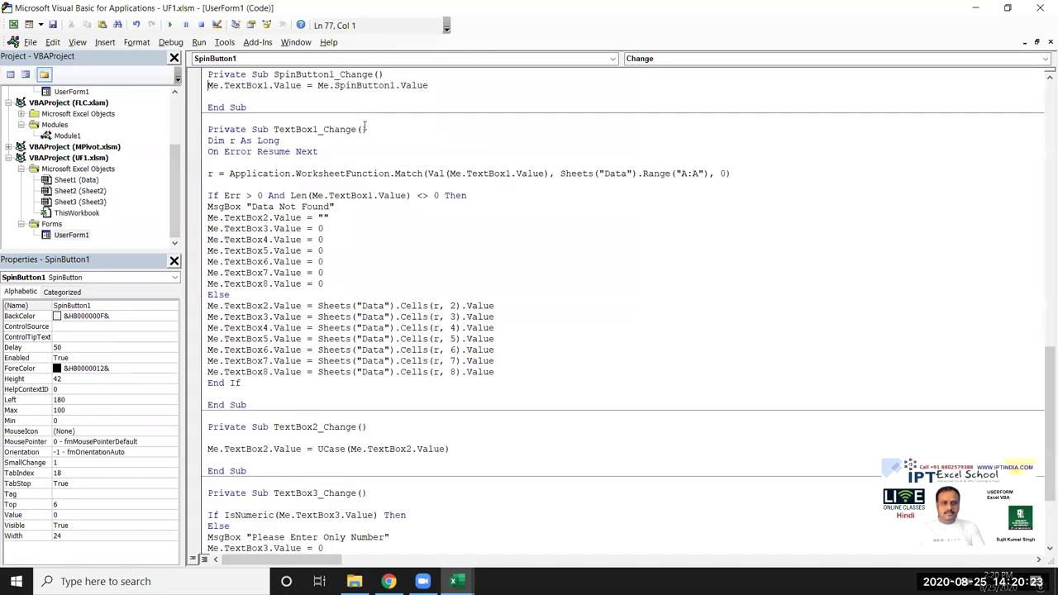
type("'")
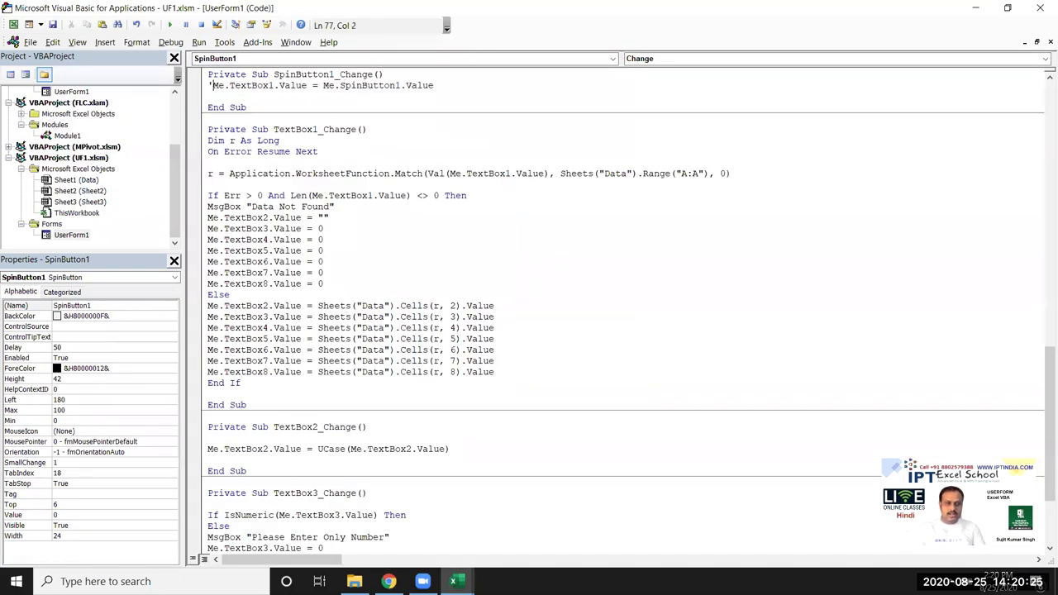
left_click(209, 96)
type("m")
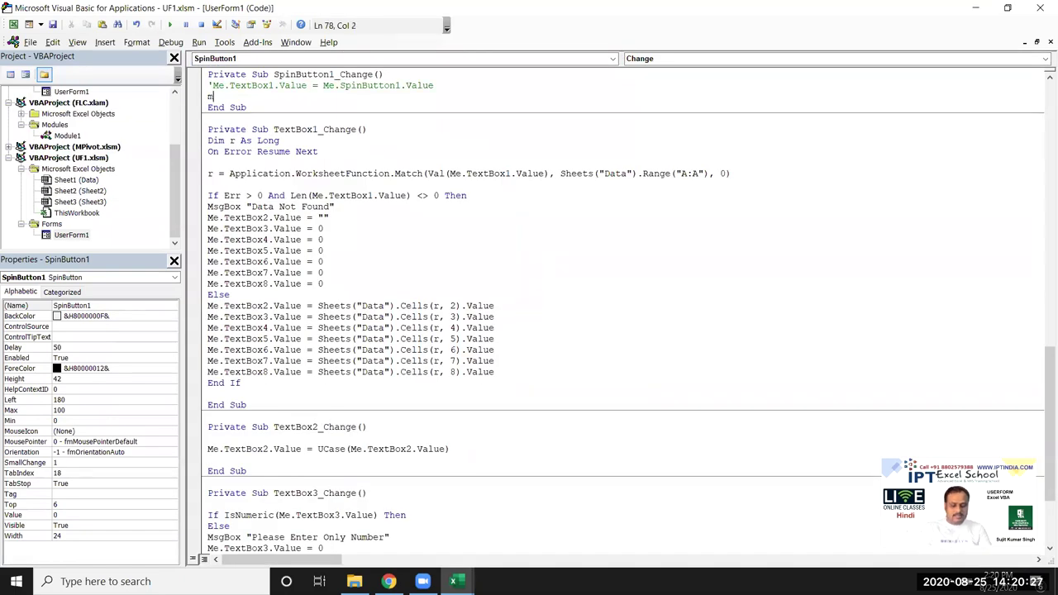
type("e.Text")
key("Tab")
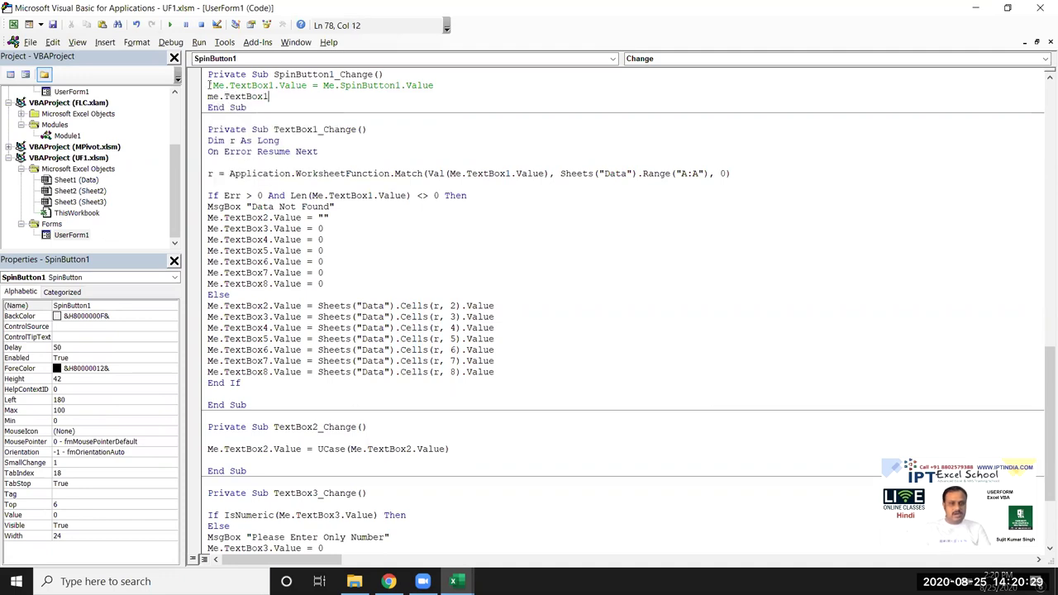
type(".v")
key("Tab")
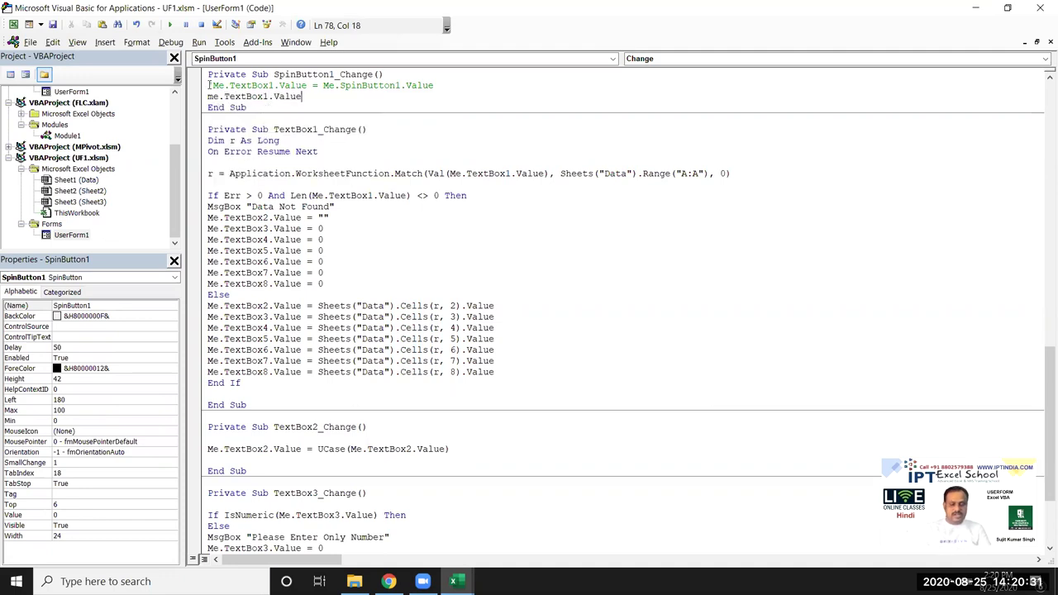
type("=ce")
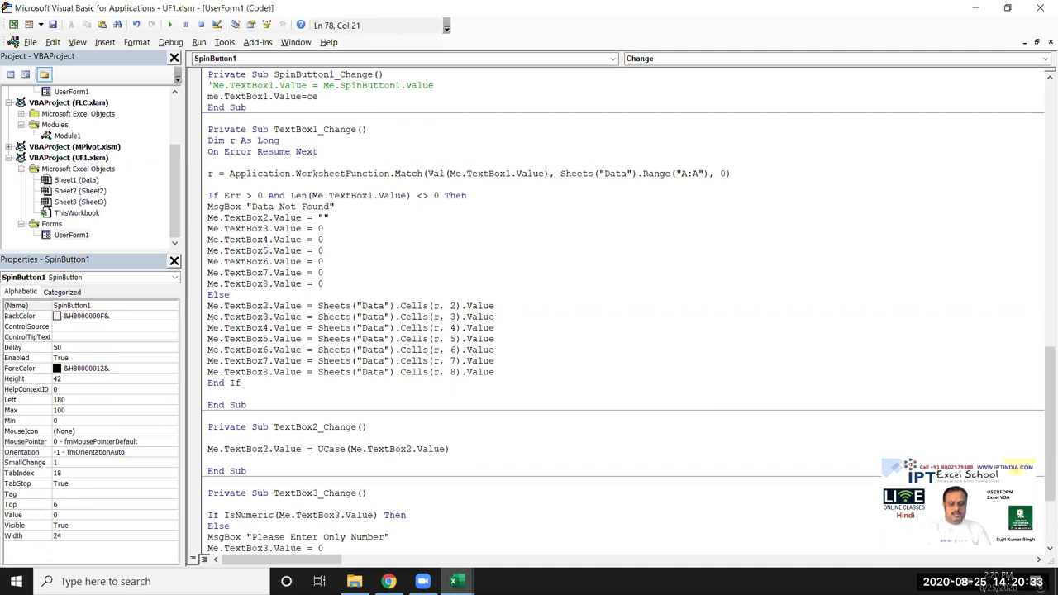
type("lls(")
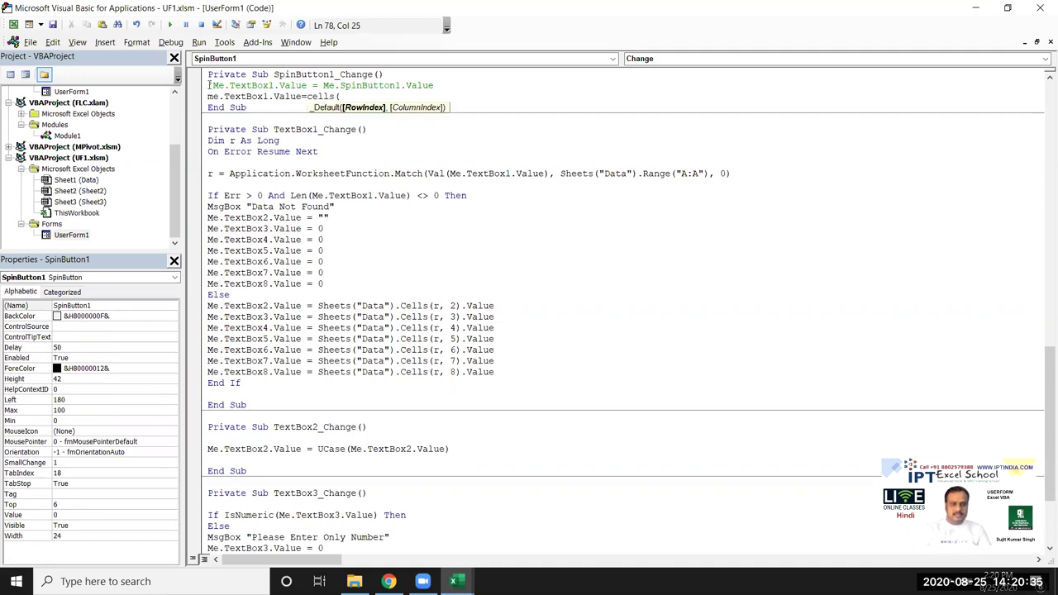
type("me")
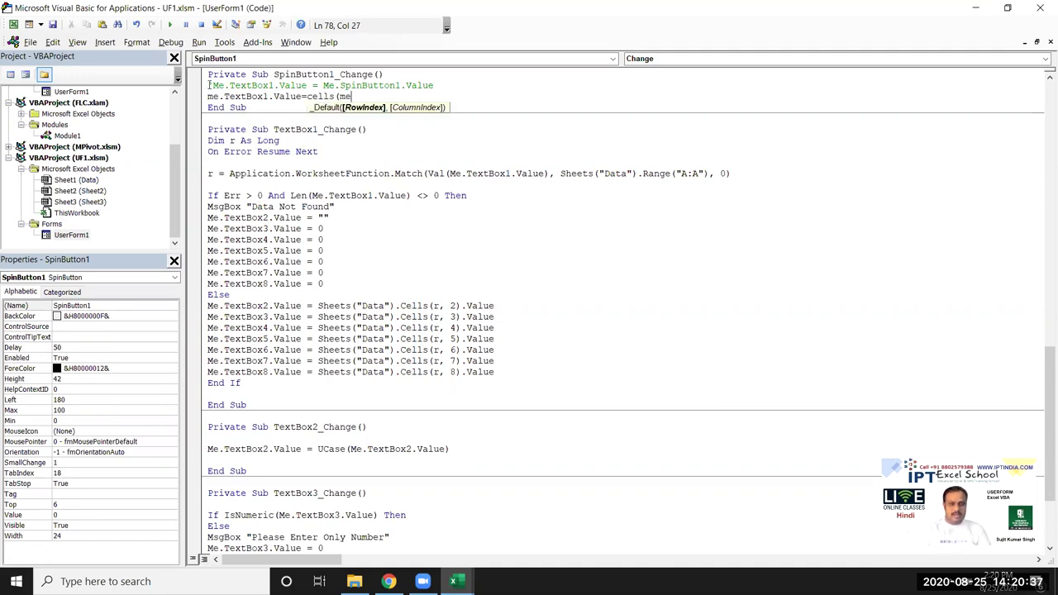
type(".spi")
key("Tab")
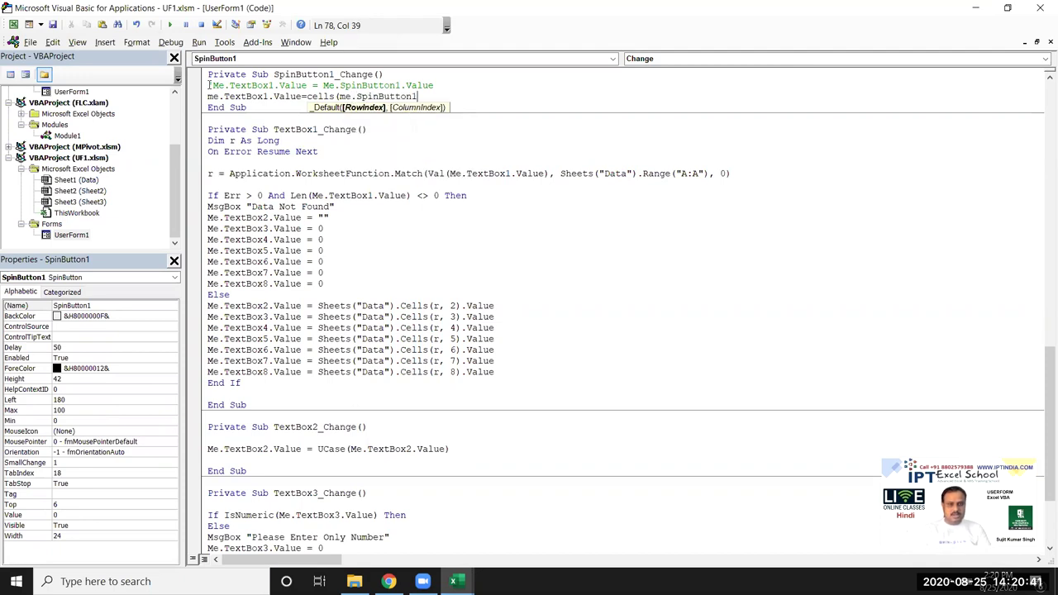
type(".v")
key("Tab")
Step: Finish the lookup as Cells(Me.SpinButton1.Value + 1, 1).Value, then run the form and step once
type(",")
key("BackSpace")
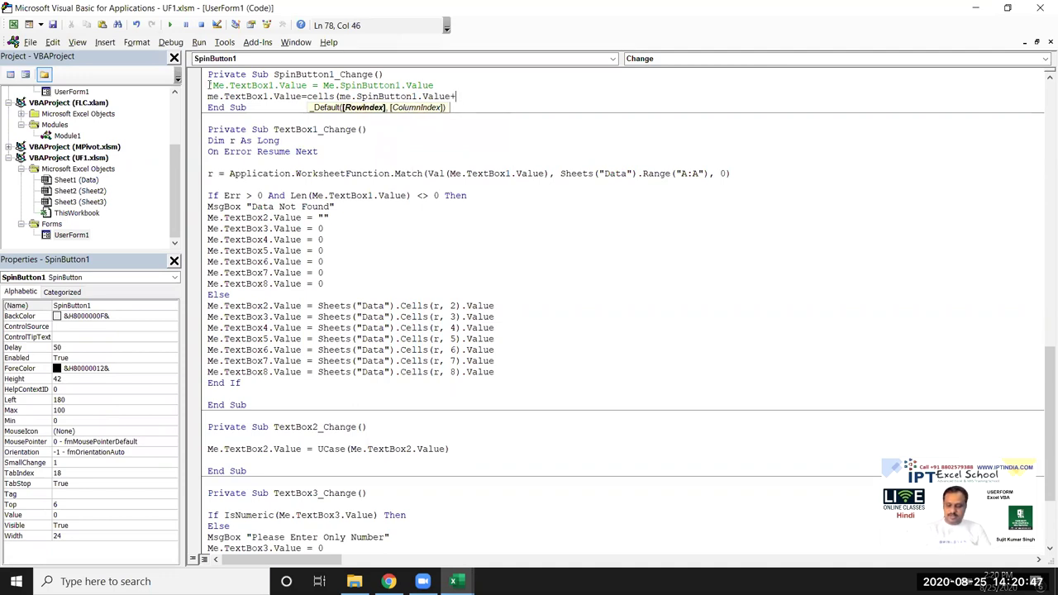
type("1,1")
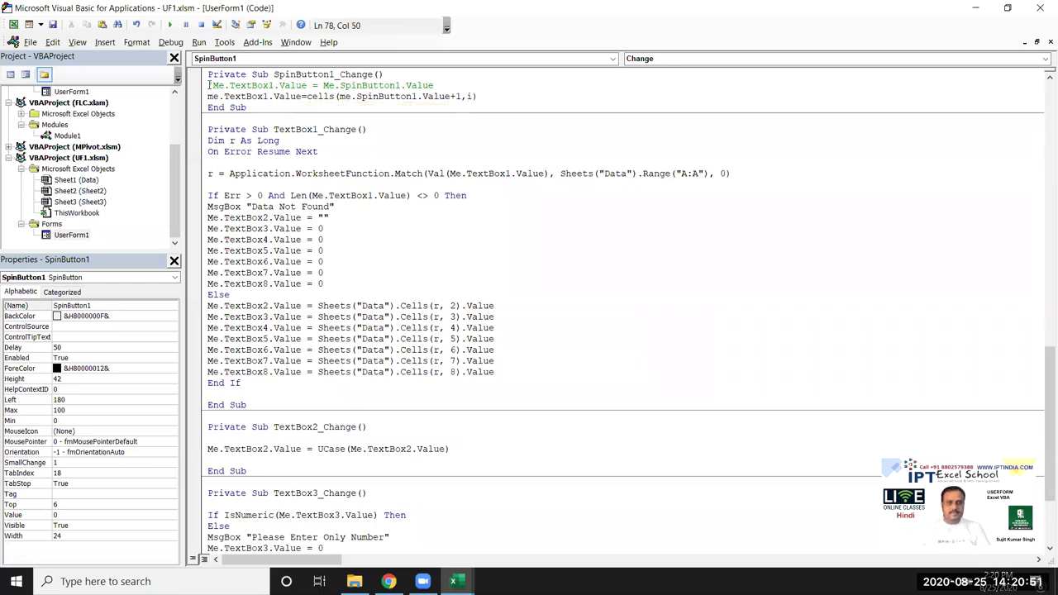
key("BackSpace")
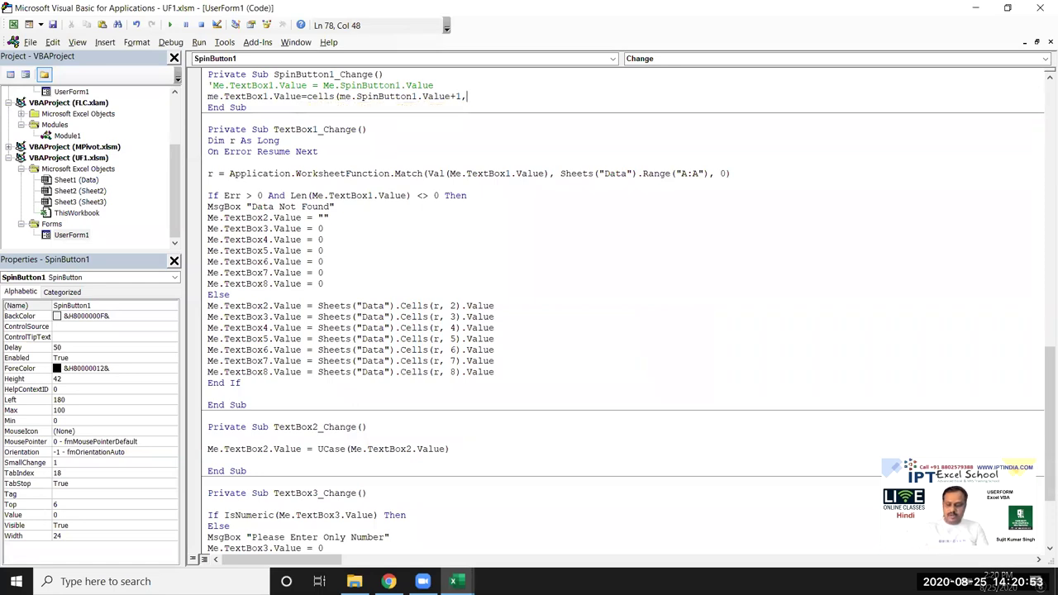
type(")")
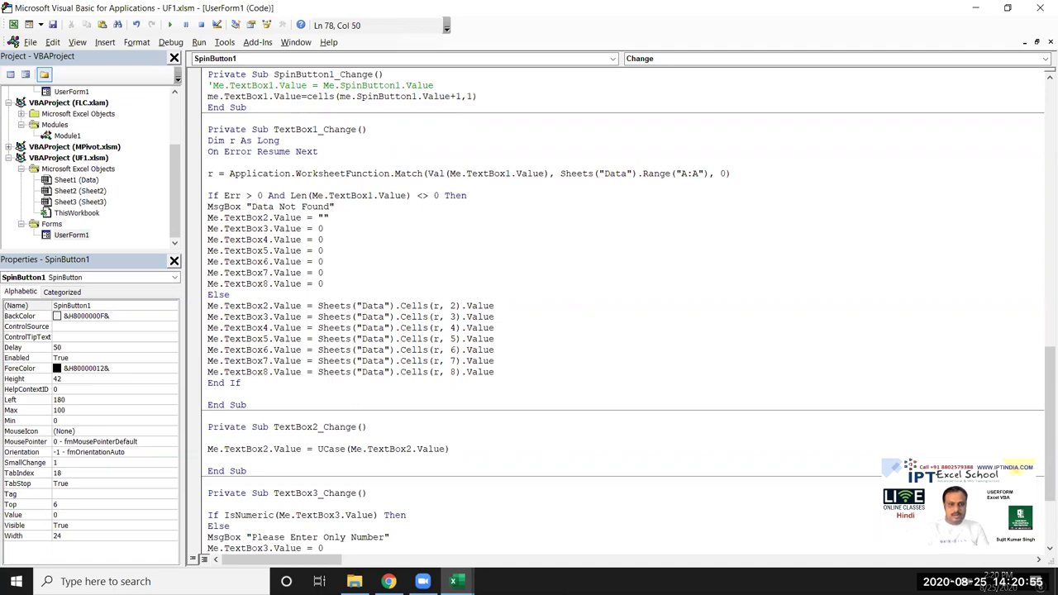
type(".value")
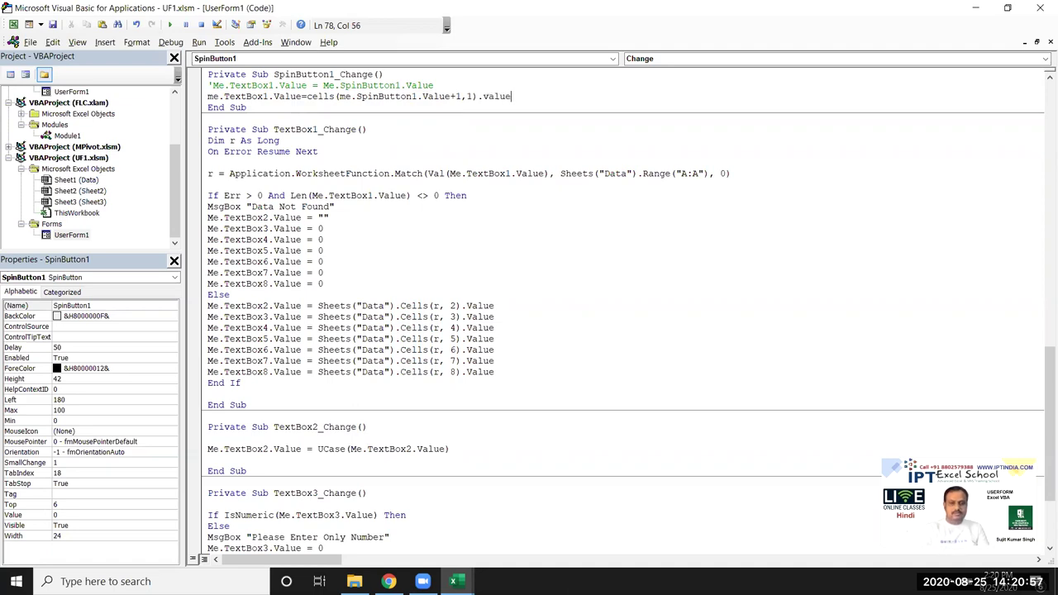
left_click(267, 183)
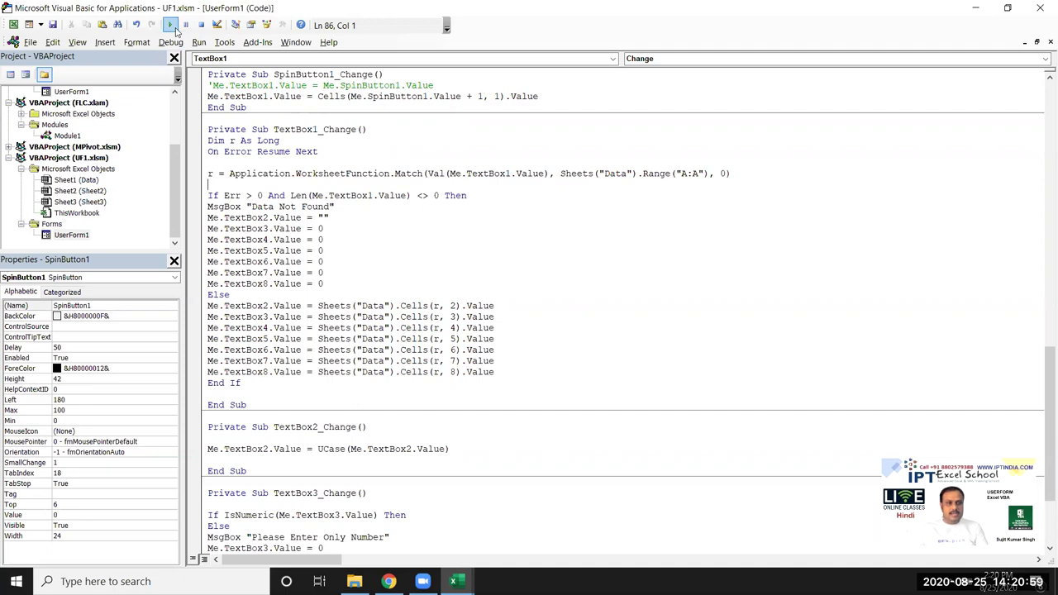
left_click(170, 24)
left_click(494, 174)
Step: Advance the running form five IDs with the Next arrow, then close it
left_click(493, 175)
left_click(494, 174)
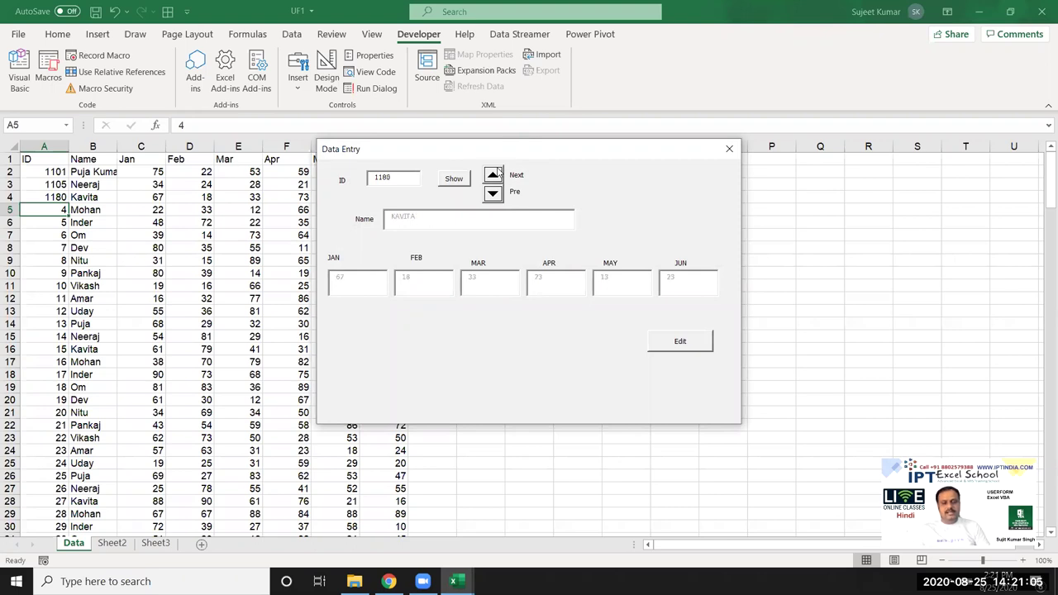
left_click(494, 174)
left_click(493, 174)
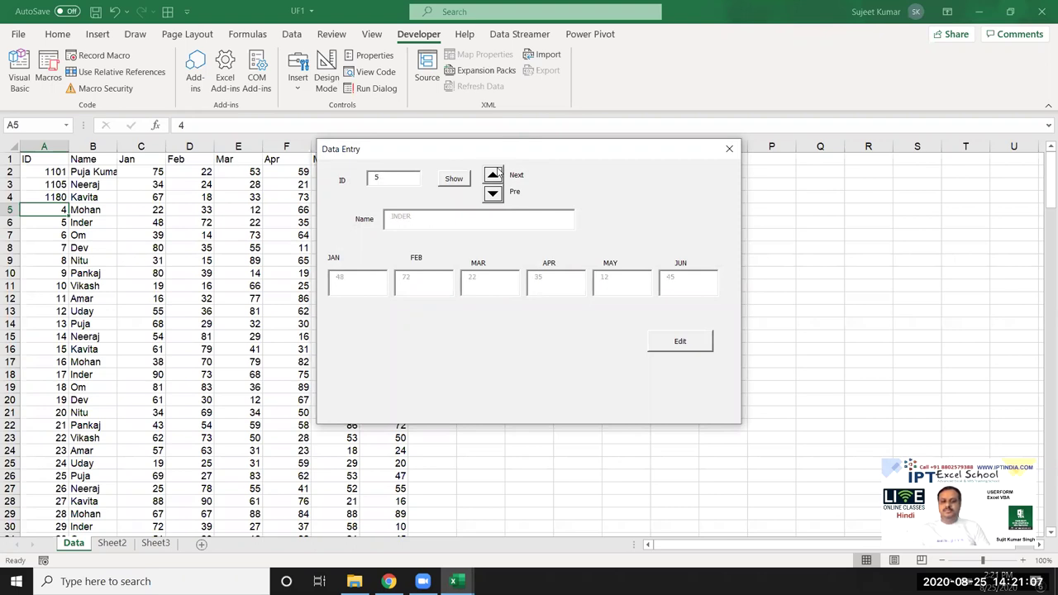
left_click(498, 172)
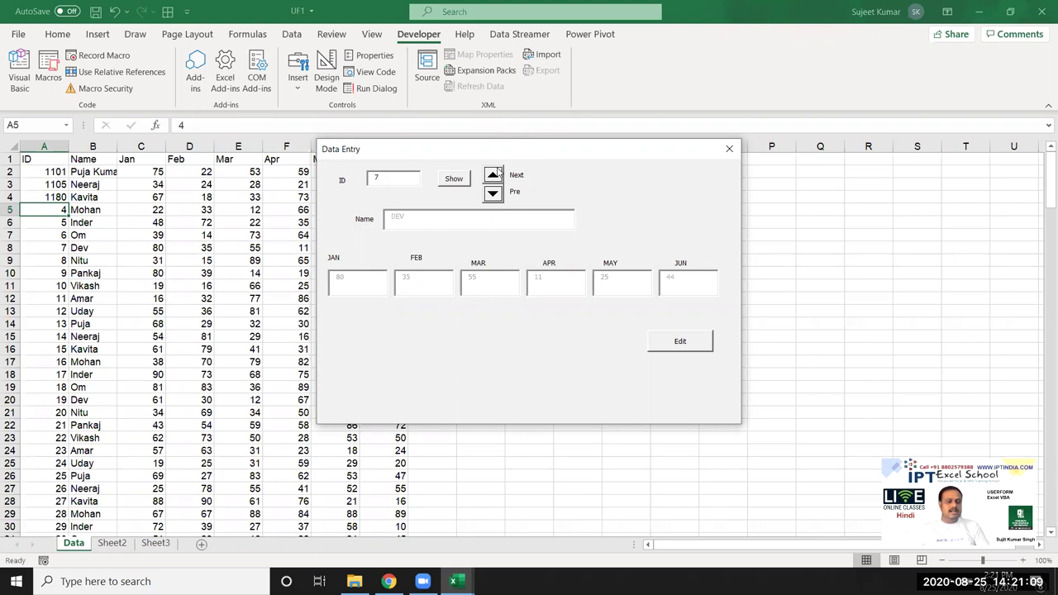
left_click(729, 148)
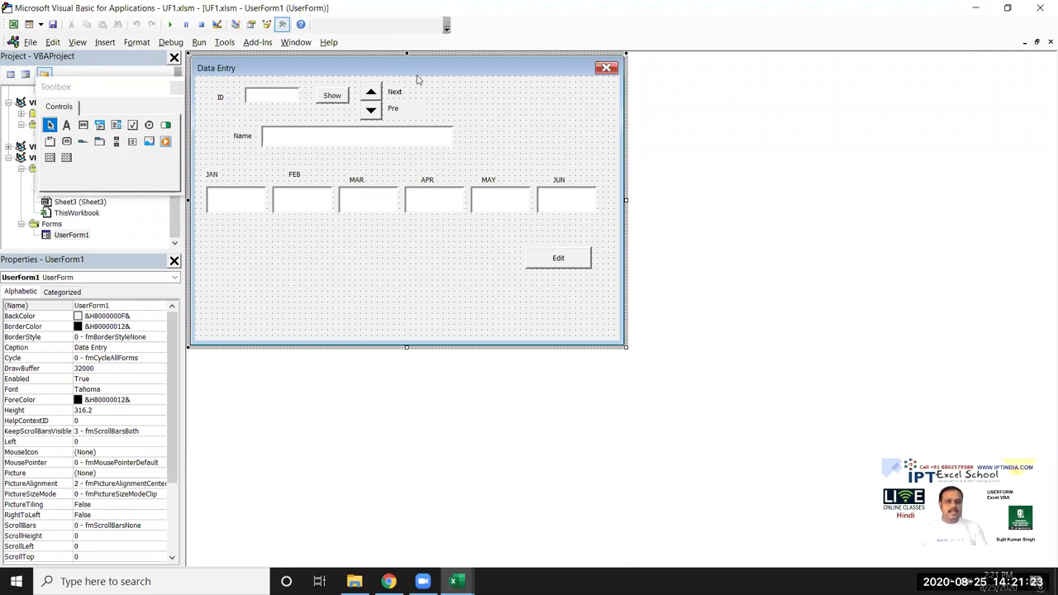
Step: Lower the Edit button and draw a 426-wide scroll bar beneath the JAN–JUN boxes
left_click_drag(544, 266, 545, 295)
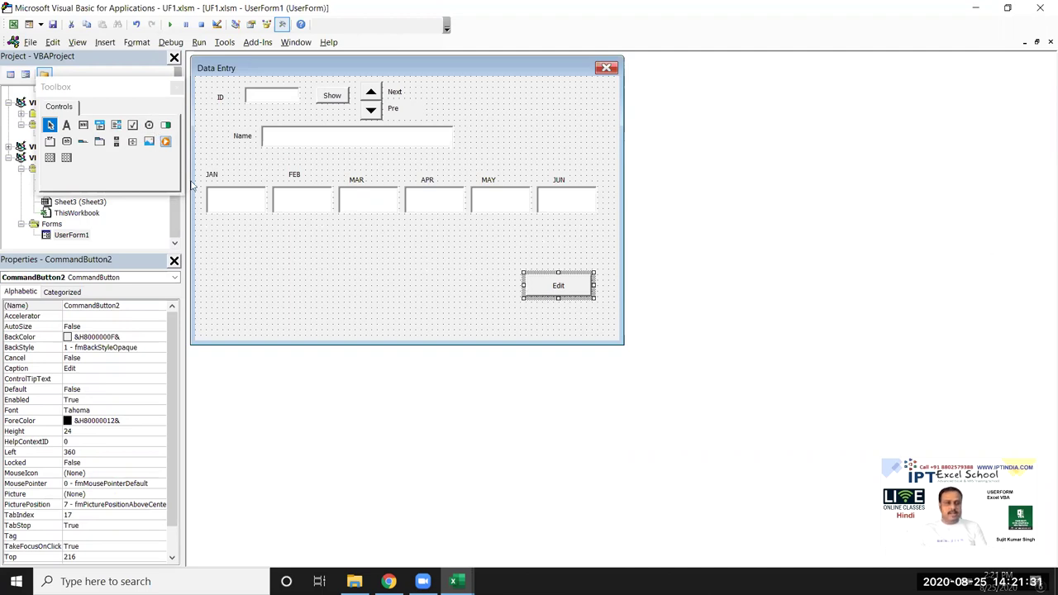
left_click(117, 142)
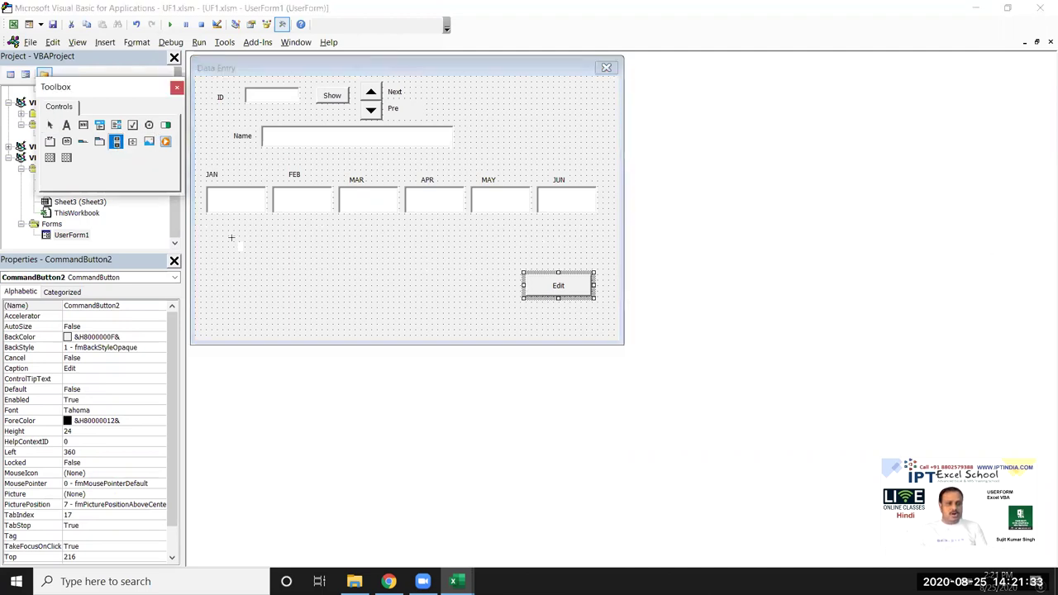
left_click_drag(208, 223, 597, 242)
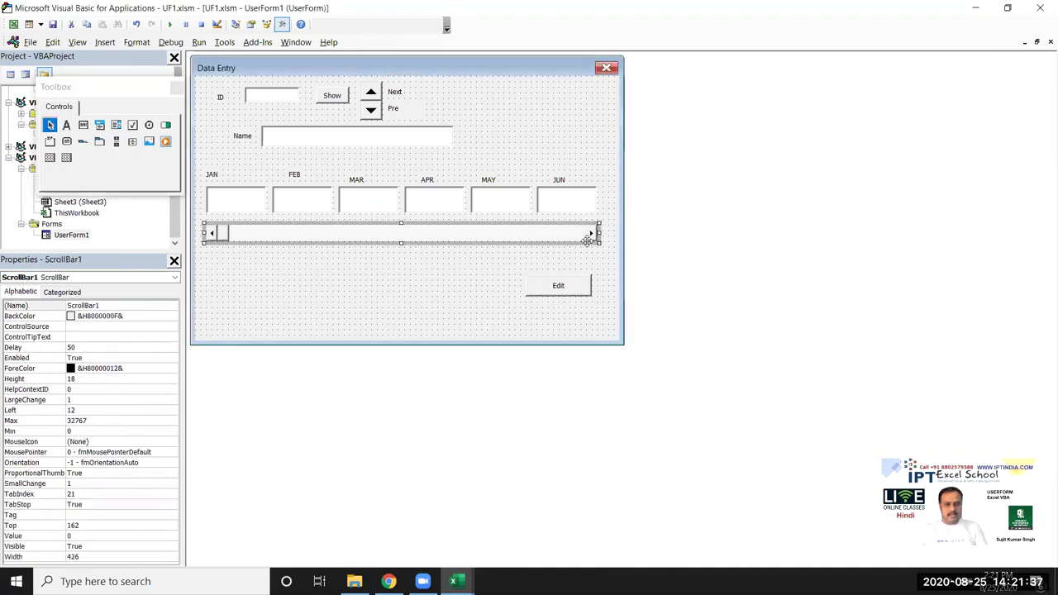
key("Right")
left_click(398, 281)
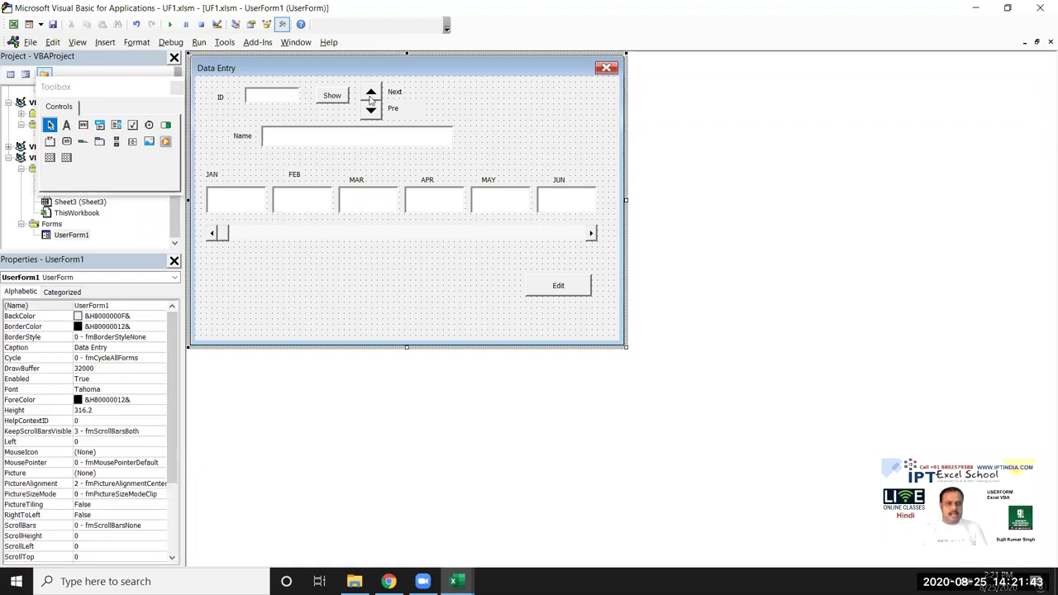
Step: Paste the Cells lookup line into ScrollBar1_Change, switching SpinButton1 to ScrollBar1
double_click(385, 237)
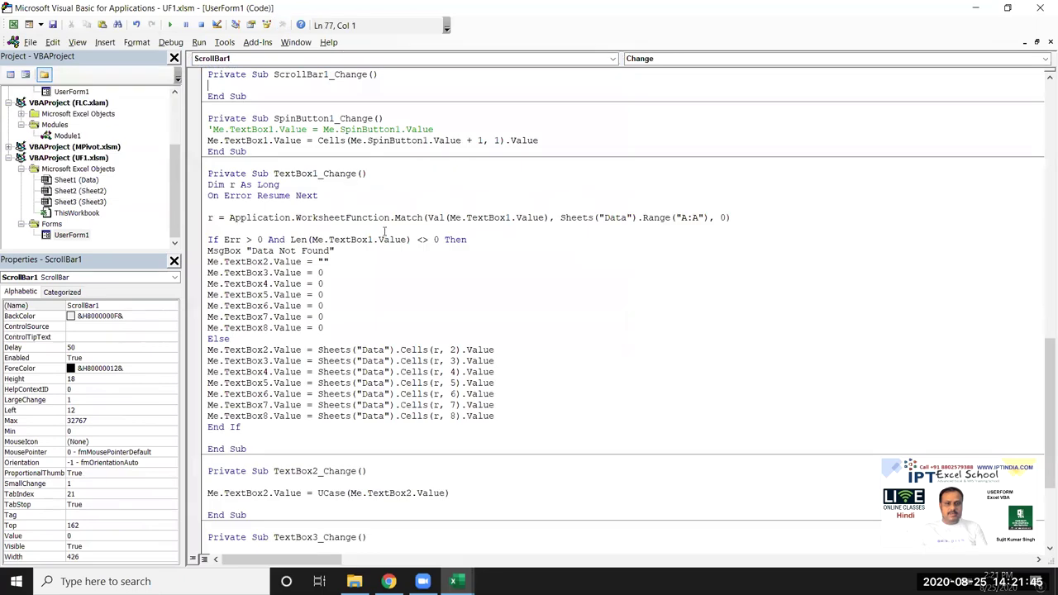
left_click_drag(564, 143, 204, 139)
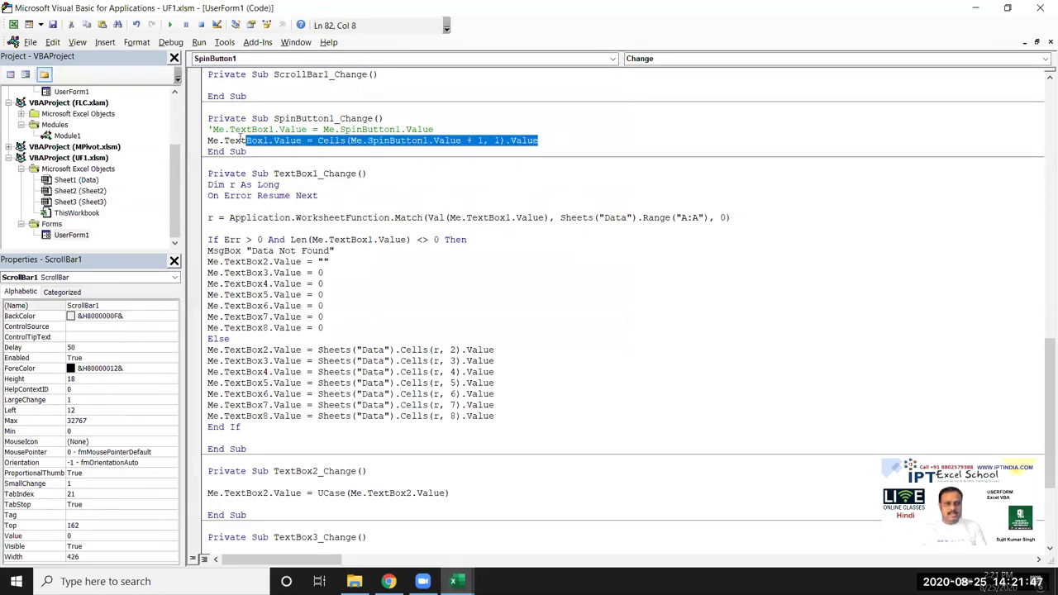
left_click(227, 96)
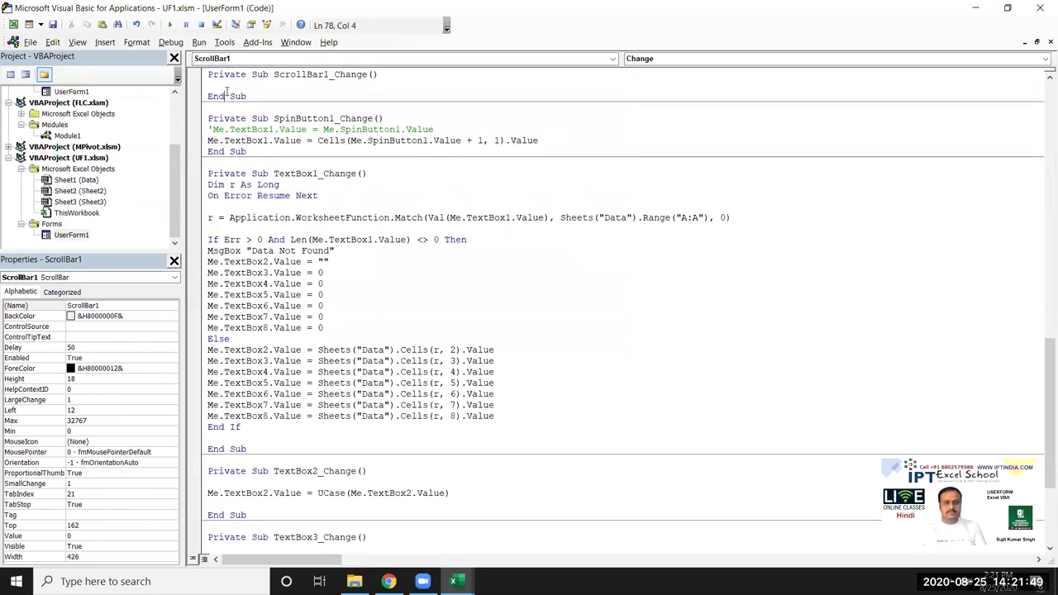
type("Me.TextBox1.Value = Cells(Me.SpinButton1.Value + 1, 1).Value")
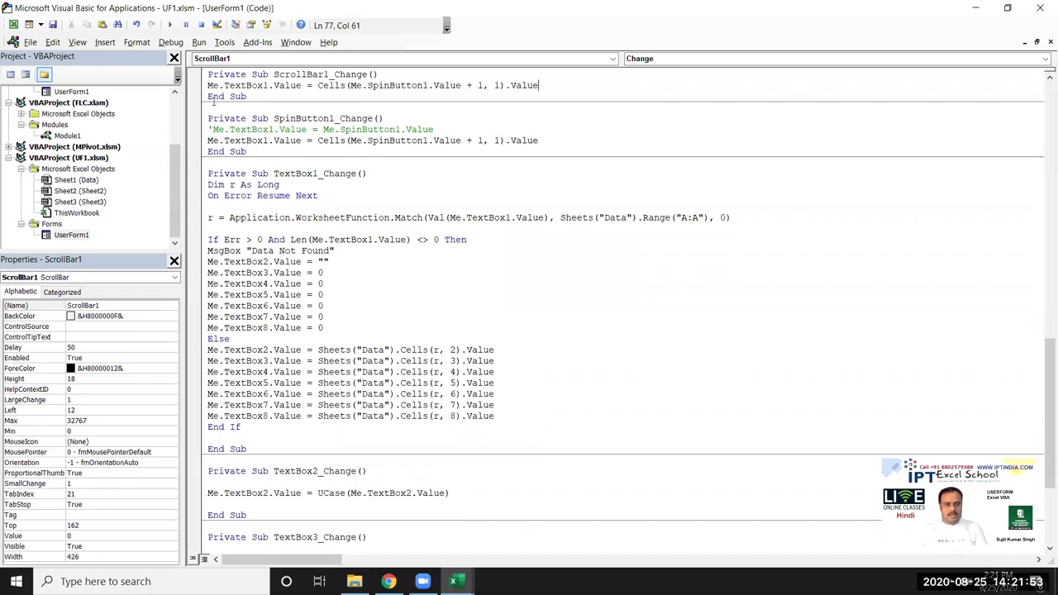
key("Return")
key("Return")
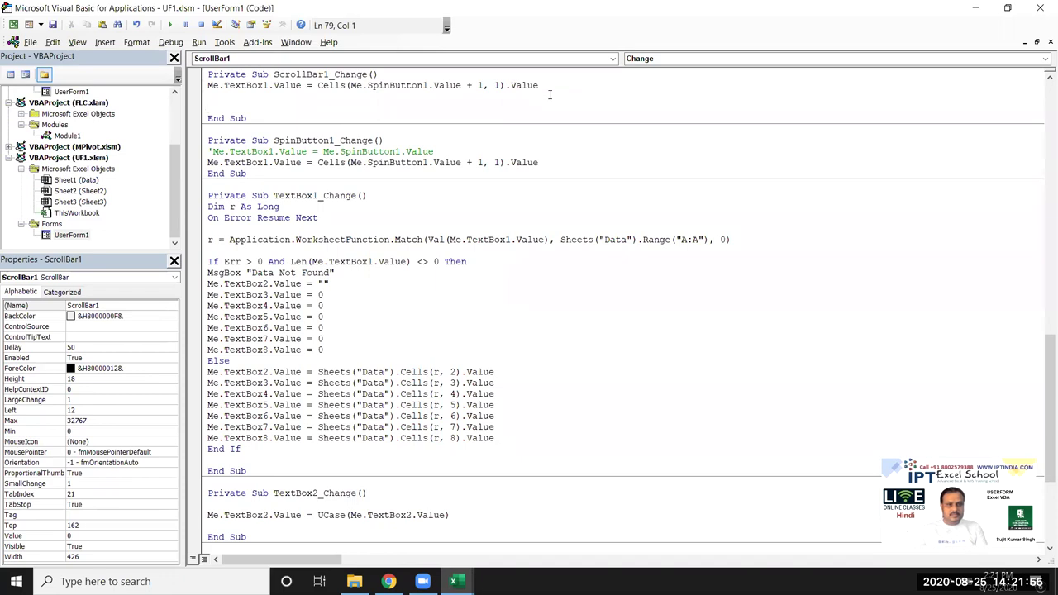
double_click(374, 86)
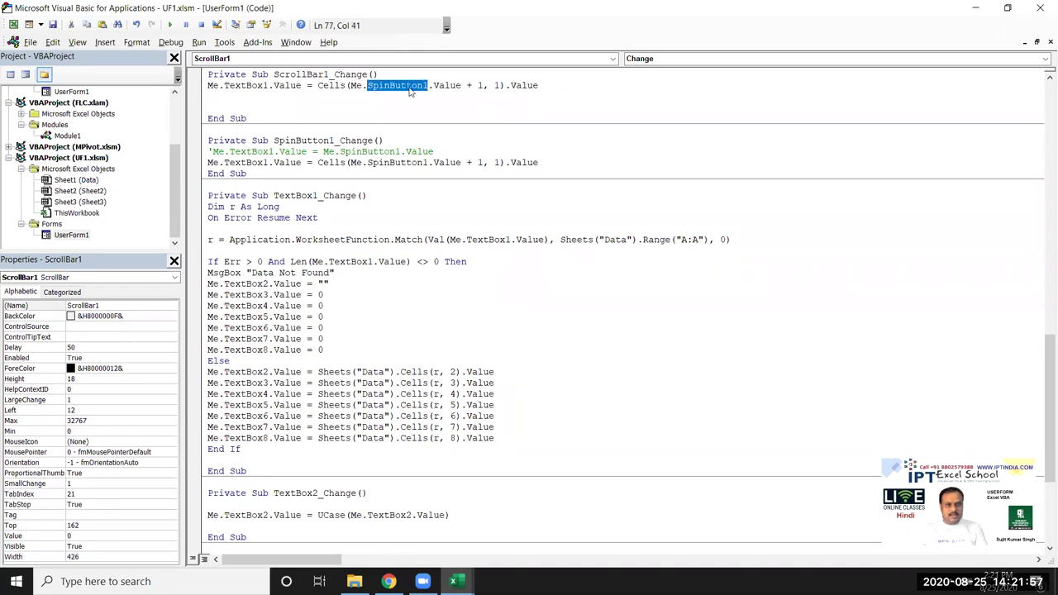
key("BackSpace")
key("BackSpace")
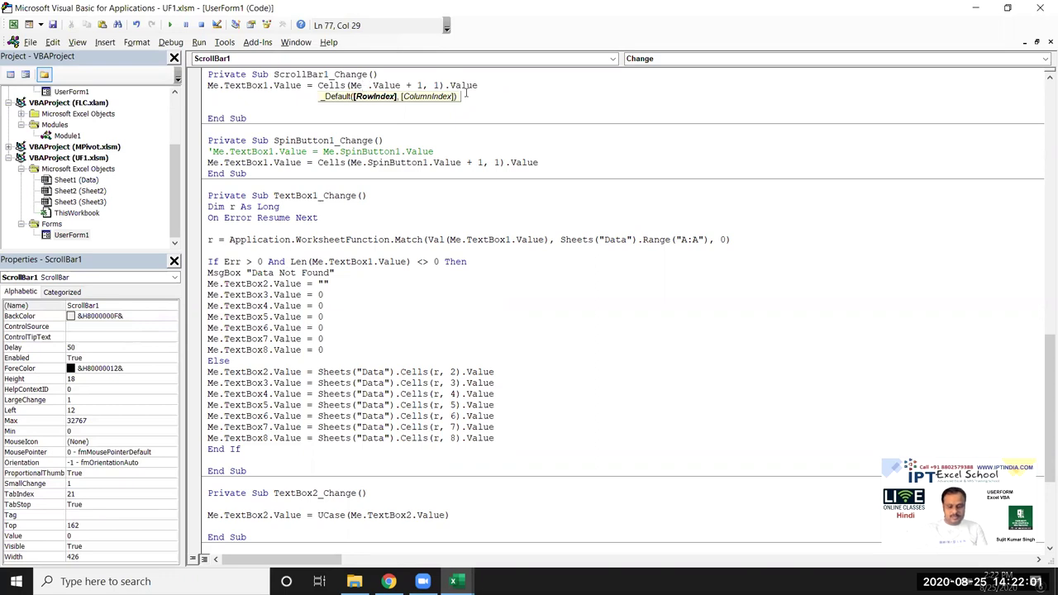
type(".sc")
key("Tab")
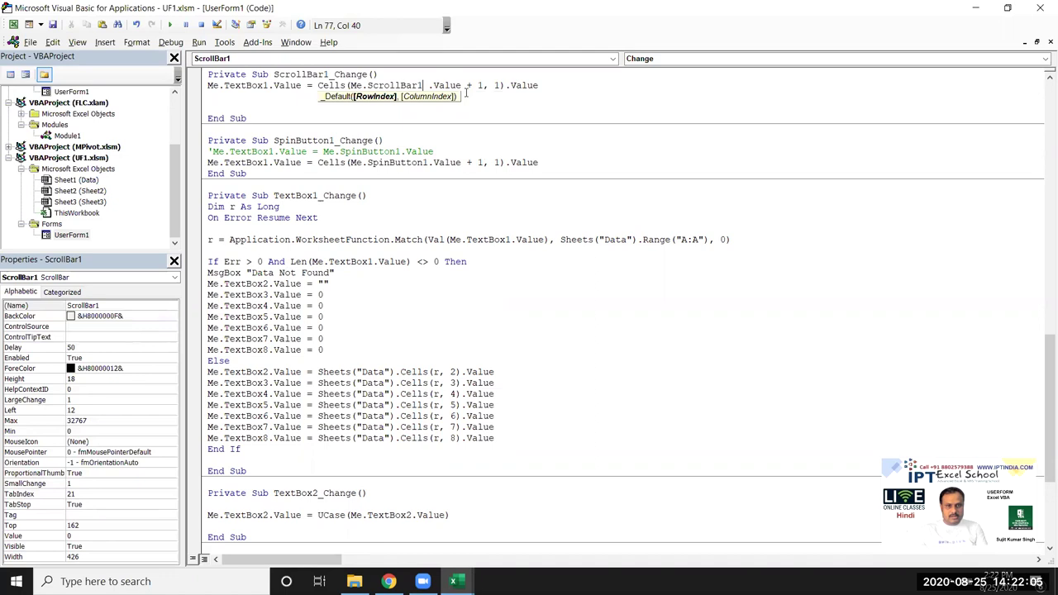
key("Delete")
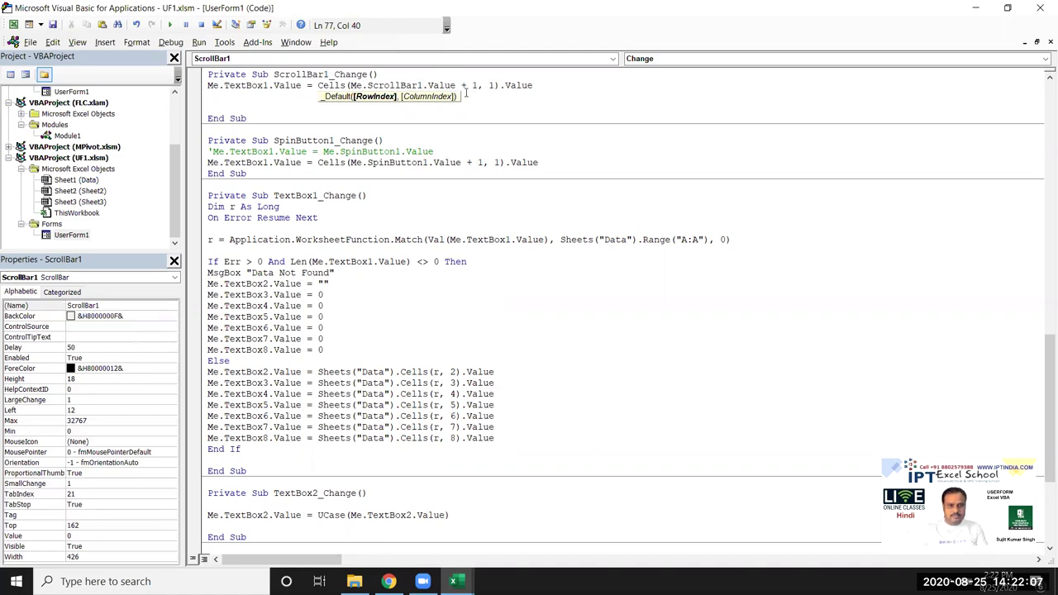
key("Home")
Step: Put DoEvents above and below the lookup line, then run the form
key("Return")
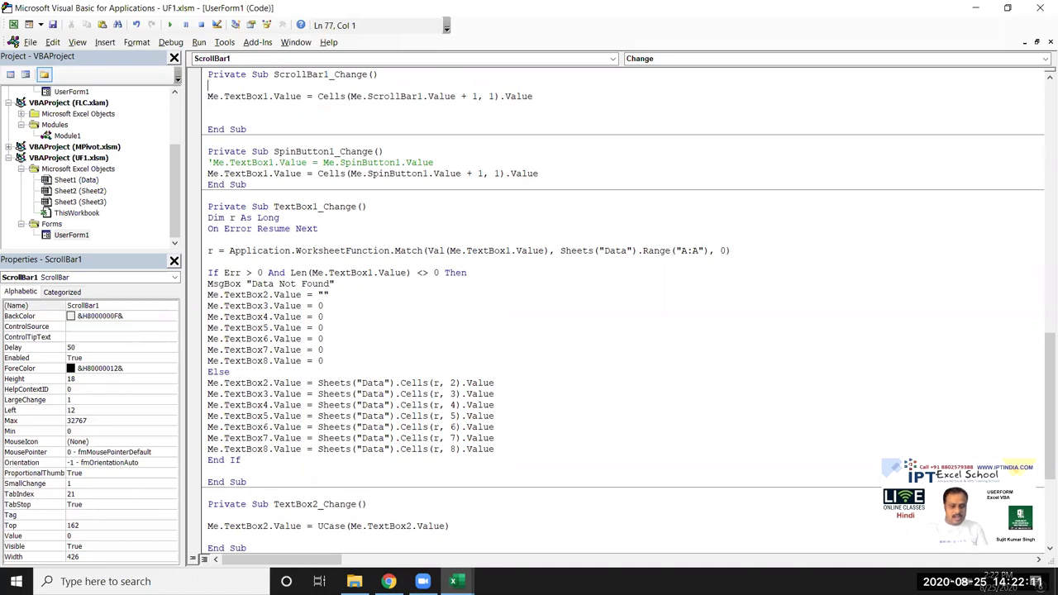
type("DoEvents")
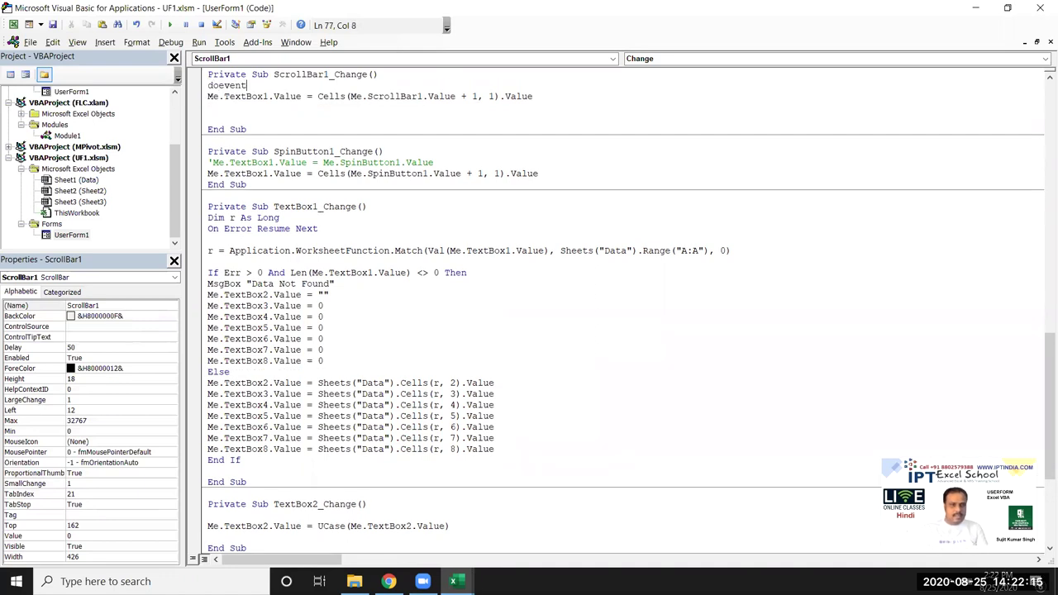
left_click_drag(252, 86, 198, 85)
left_click(213, 107)
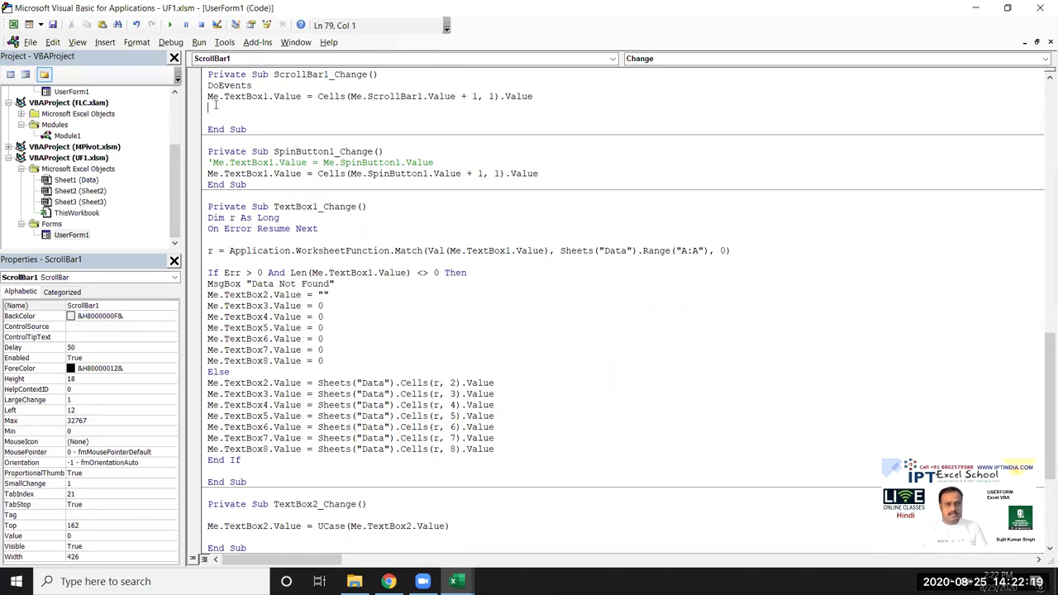
type("DoEvents")
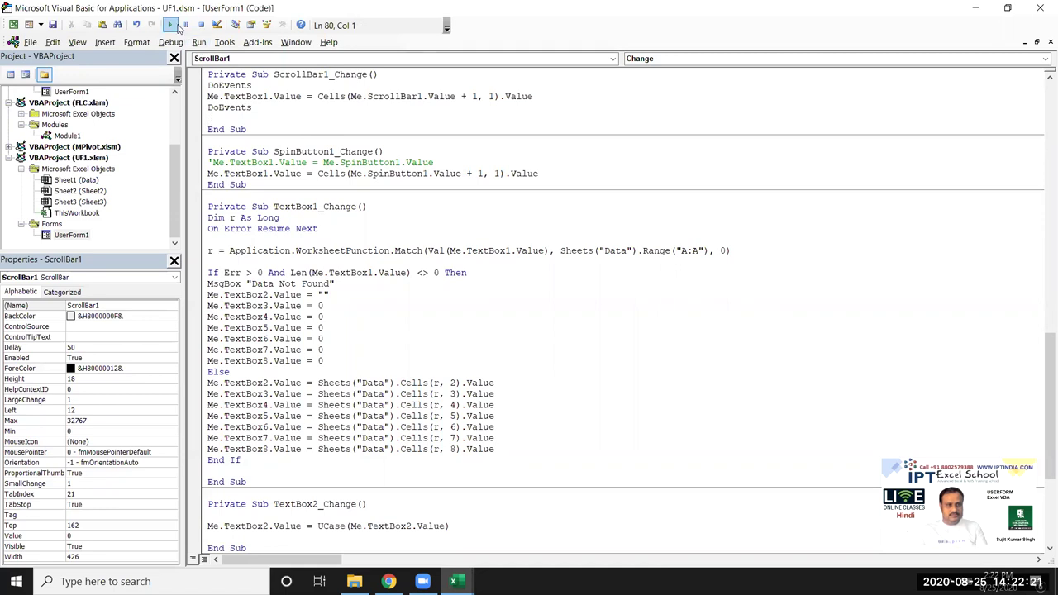
left_click(170, 24)
Step: Try the scroll bar's arrows, track and thumb, dismissing two Data Not Found messages
left_click(383, 323)
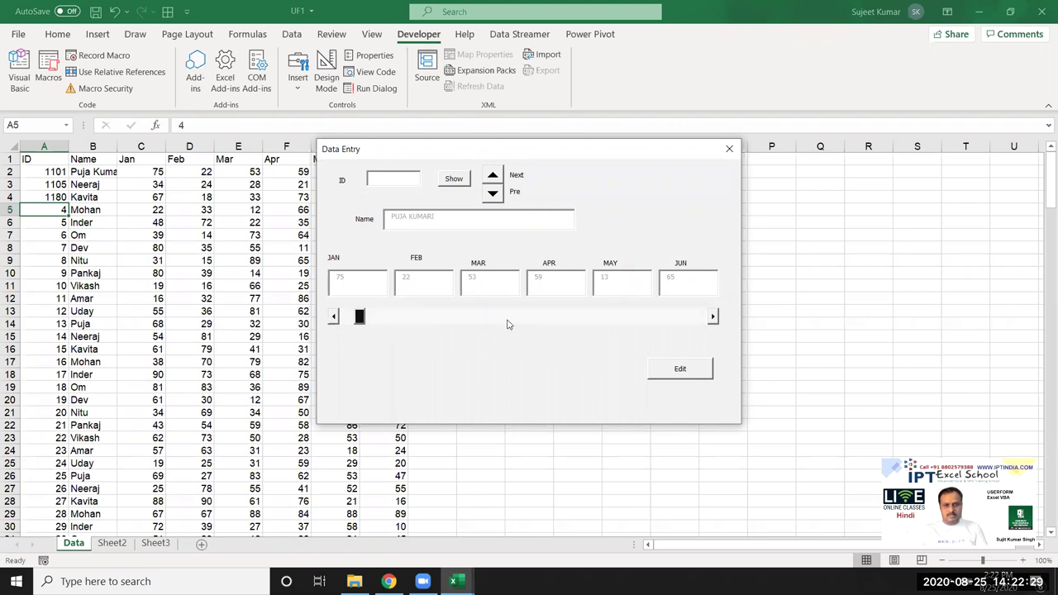
left_click(354, 319)
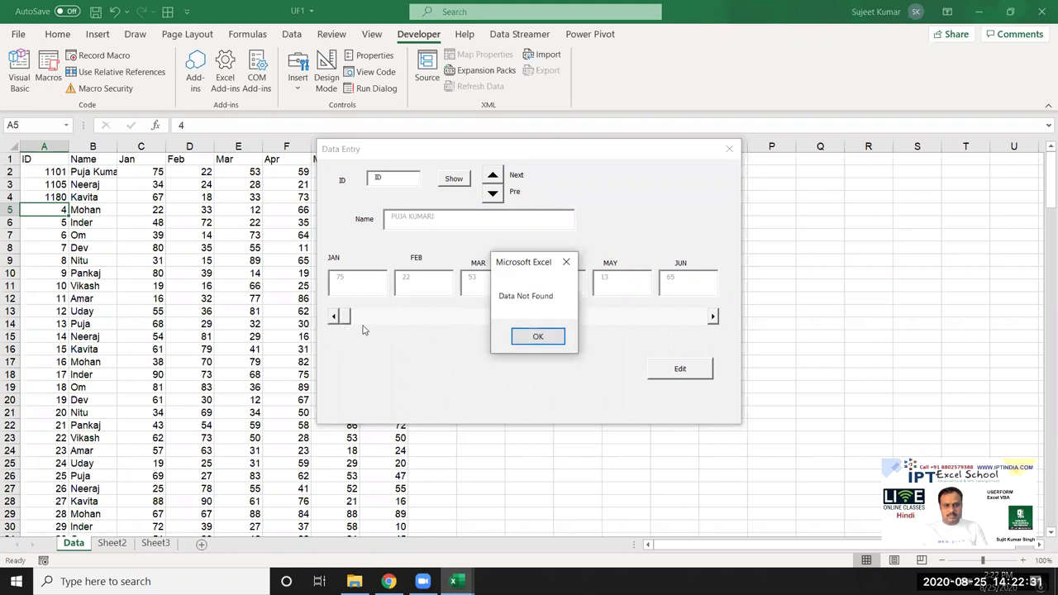
left_click(539, 336)
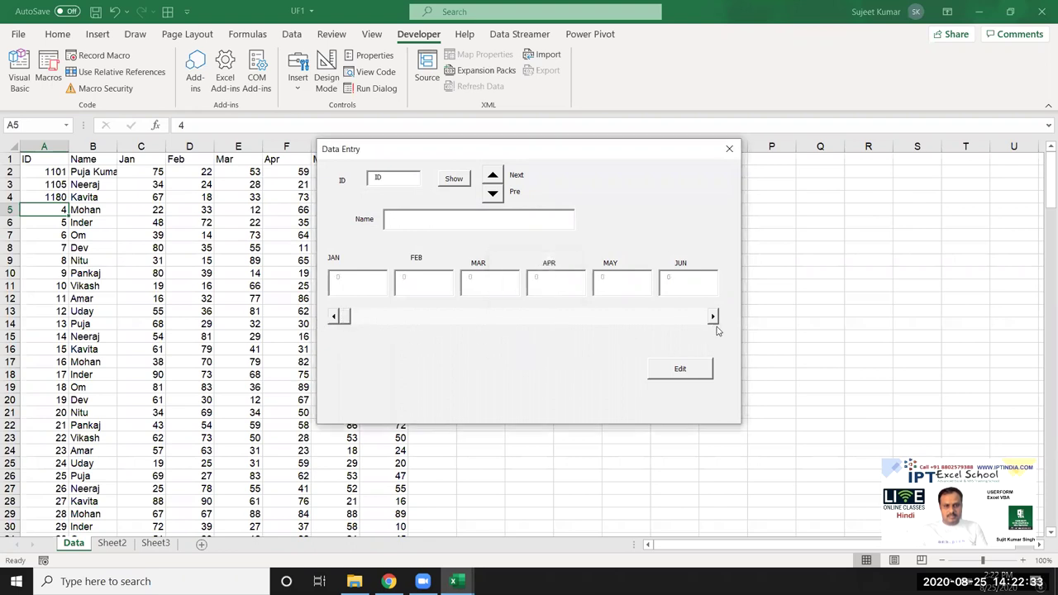
left_click(713, 317)
left_click(712, 317)
left_click(713, 318)
left_click(357, 318)
left_click(363, 319)
left_click_drag(398, 329, 488, 339)
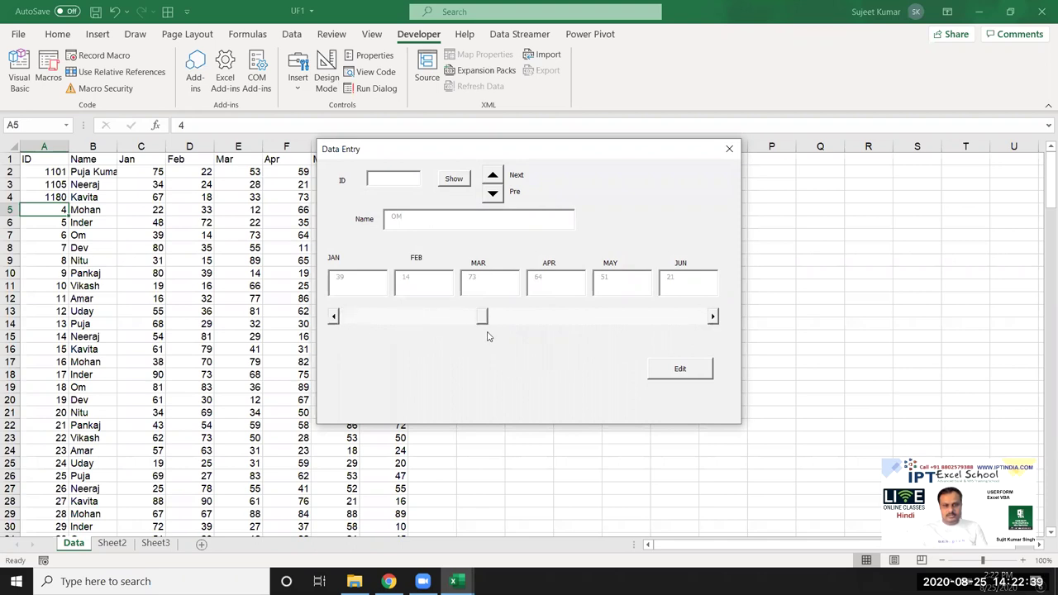
mouse_move(487, 319)
left_mouse_down()
mouse_move(612, 324)
mouse_move(335, 321)
left_mouse_up()
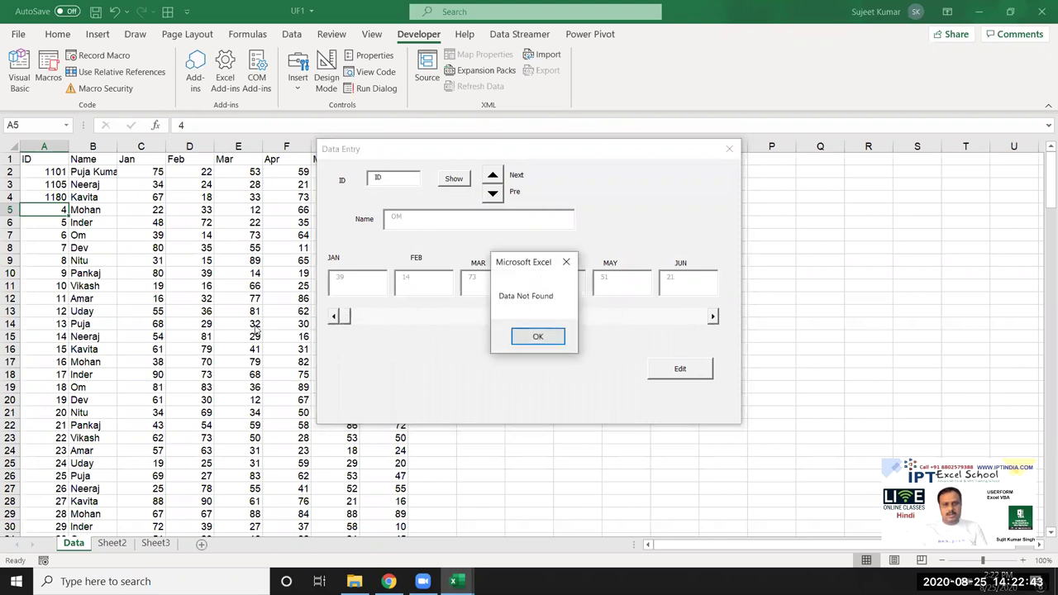
left_click(539, 336)
Step: Step right ten records to ID 13 PUJA, then close the form and select ScrollBar1
left_click(712, 318)
left_click(712, 317)
left_click(713, 318)
left_click(712, 318)
left_click(713, 318)
left_click(713, 318)
left_click(713, 318)
left_click(713, 317)
left_click(713, 318)
left_click(713, 318)
left_click(713, 318)
left_click(712, 317)
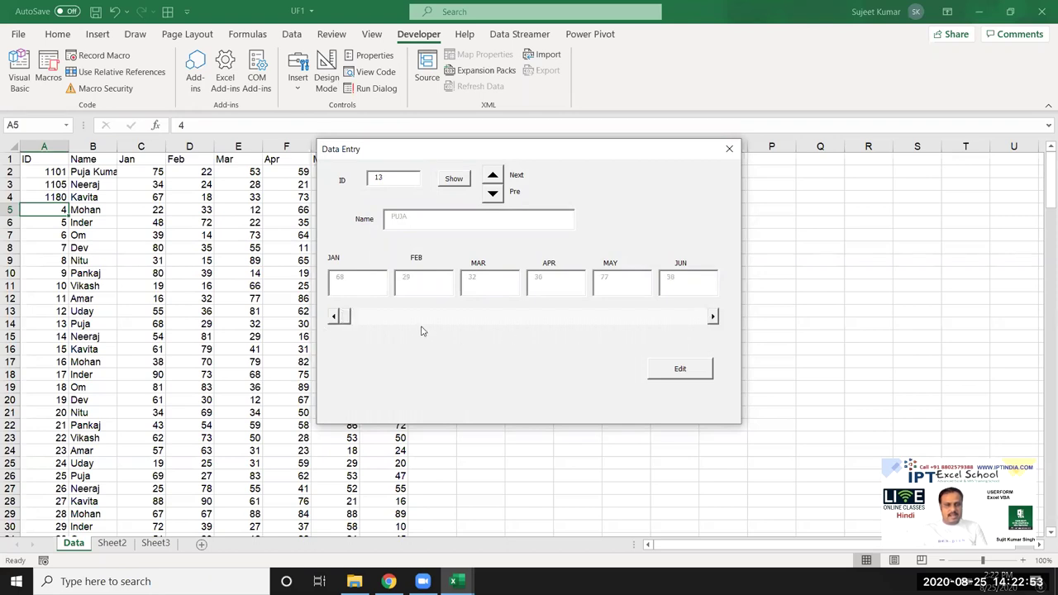
left_click(729, 150)
left_click(288, 241)
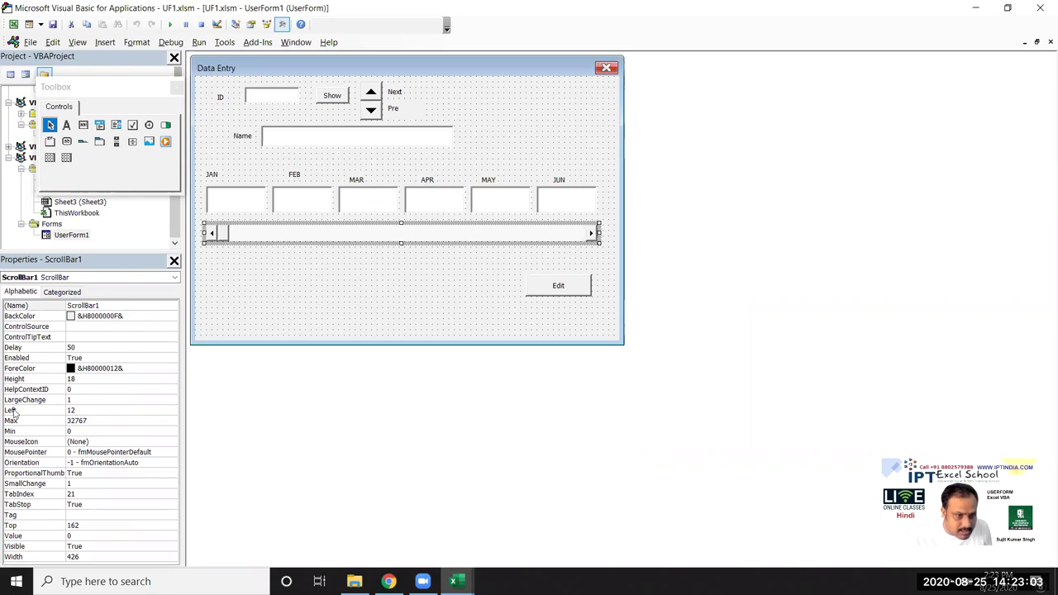
Step: Check ScrollBar1's Min and Max, then find the last data row in the Data sheet
left_click(12, 431)
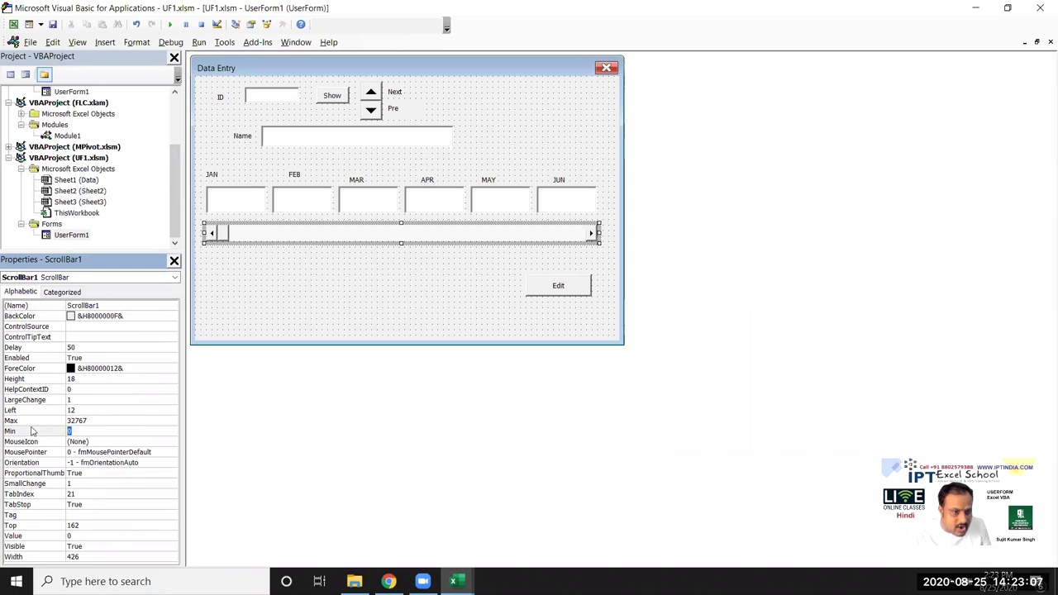
left_click(90, 421)
double_click(89, 420)
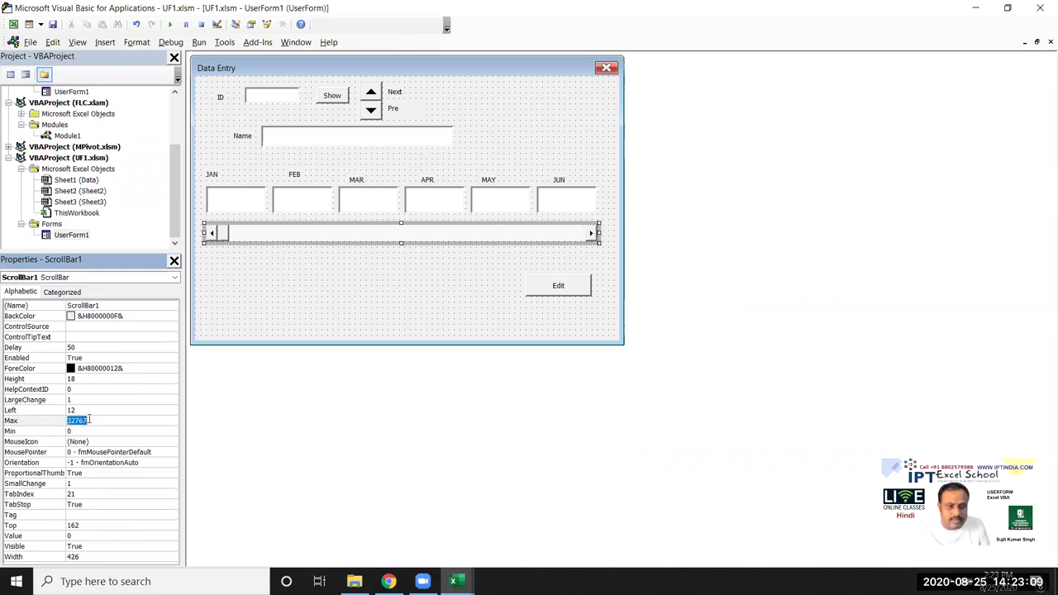
key("alt+F11")
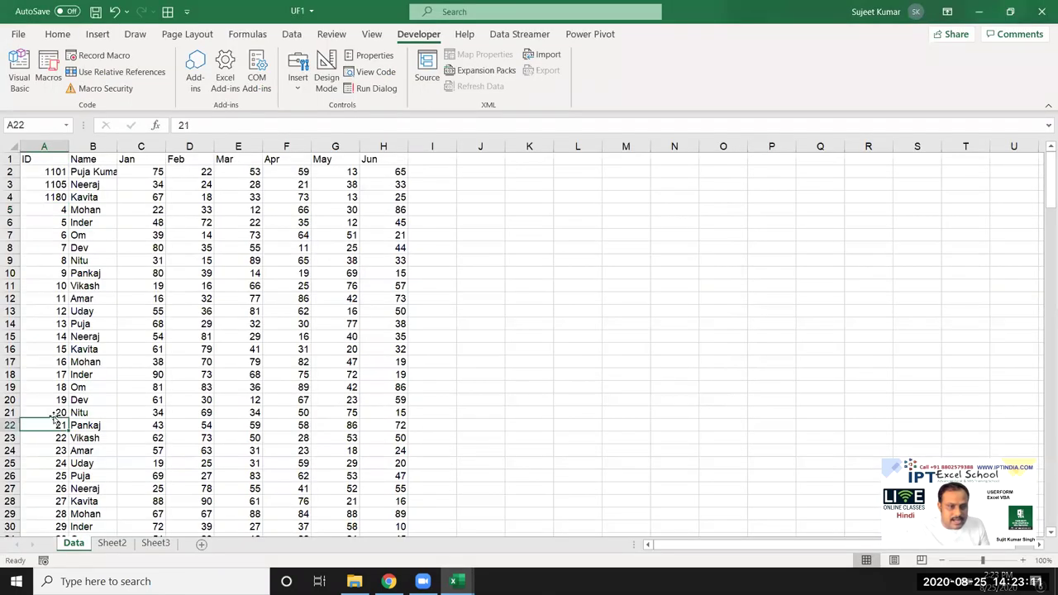
key("Down")
key("ctrl+Down")
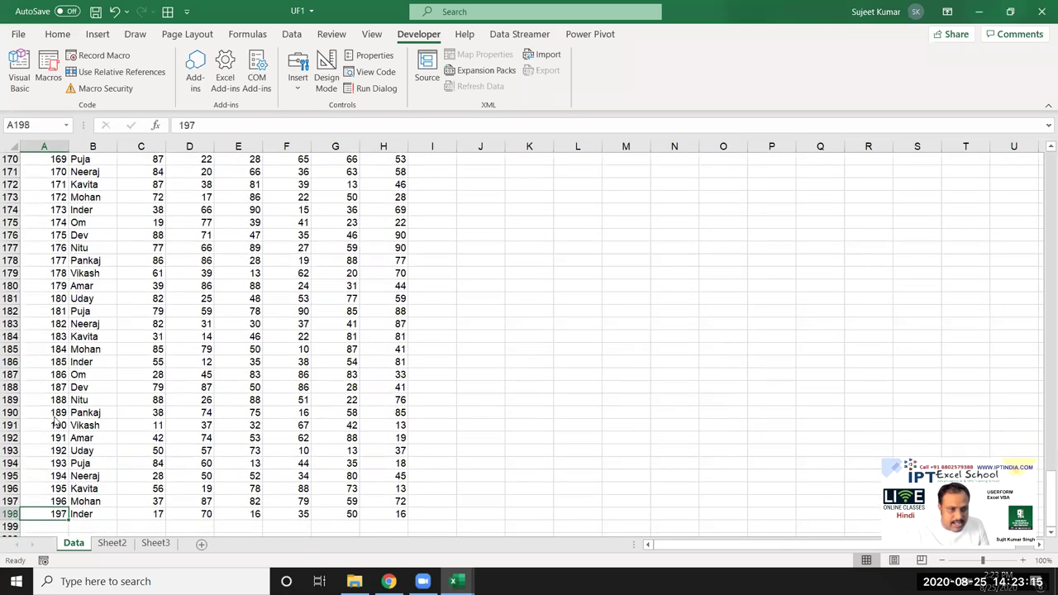
key("alt+F11")
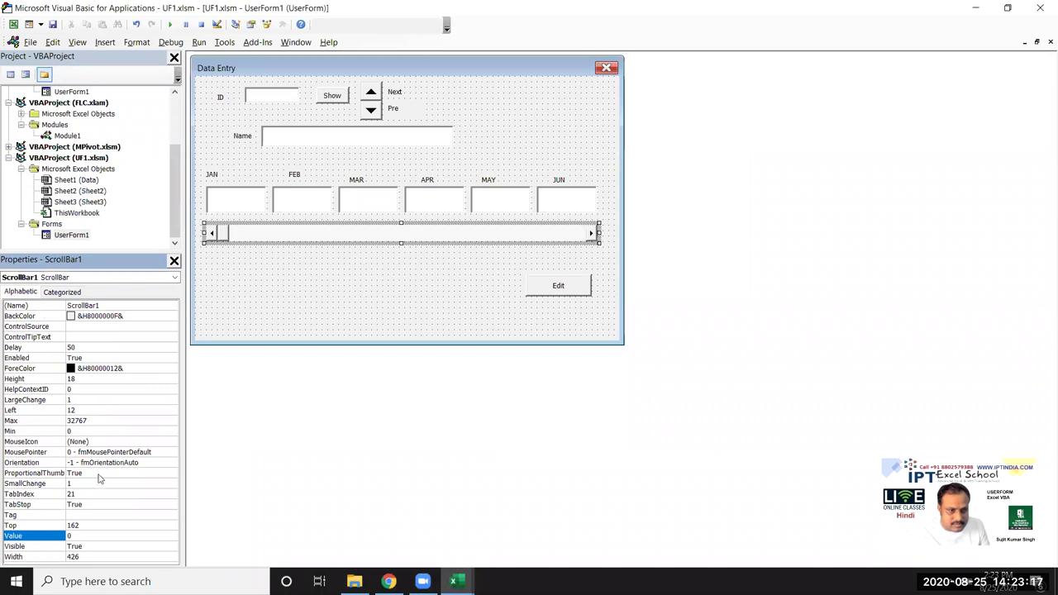
Step: Set ScrollBar1's Max to 198, run the form, and step to ID 1105 NEERAJ
left_click(88, 425)
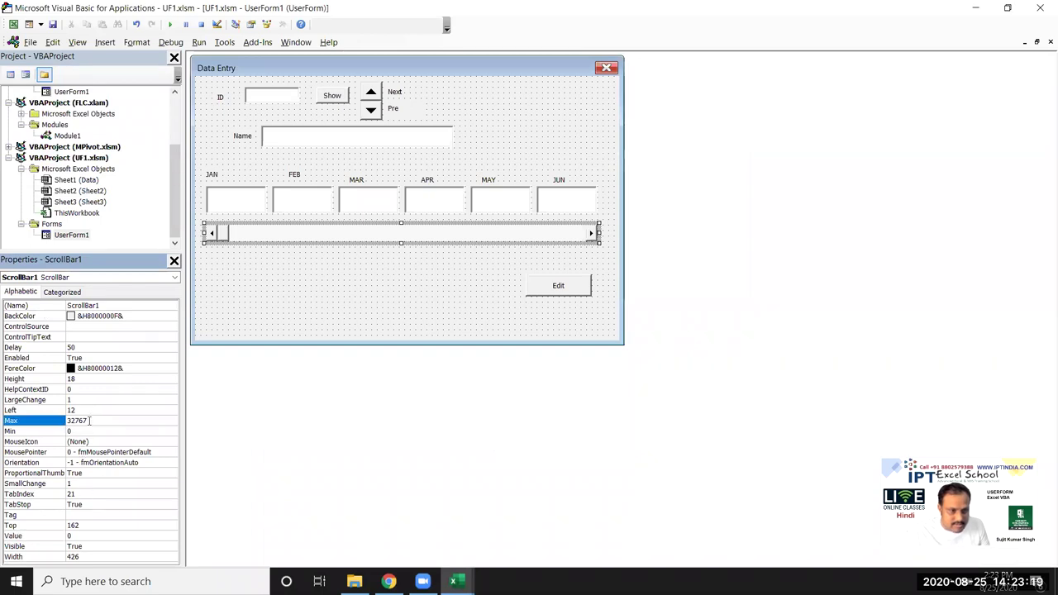
type("198")
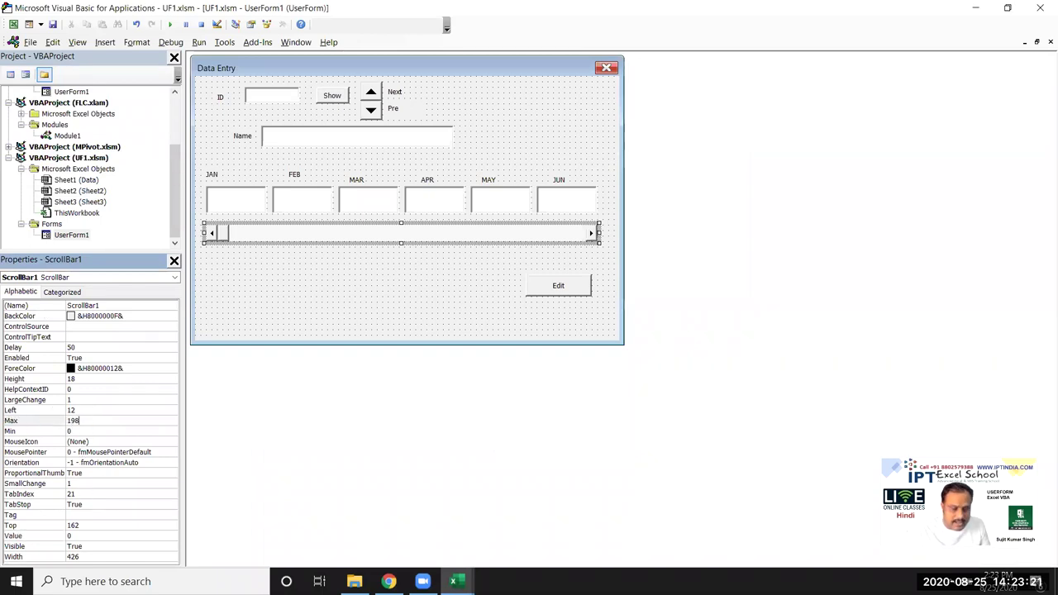
left_click(327, 294)
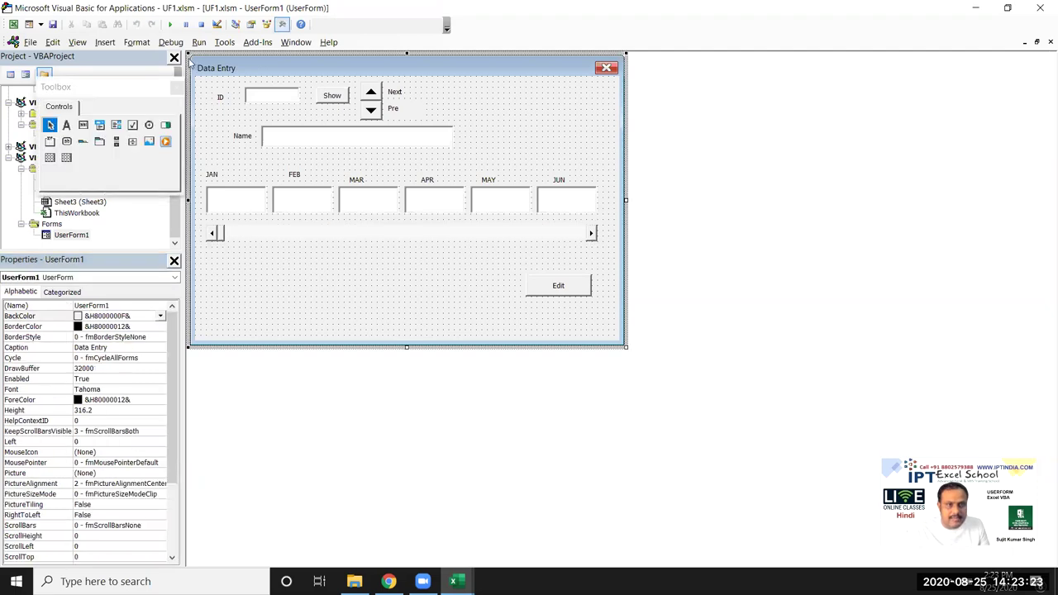
left_click(169, 25)
left_click(714, 319)
left_click(714, 318)
Step: Drag and click the scroll bar to browse records through ID 88 to ID 90, then close the form
left_click_drag(347, 319, 517, 331)
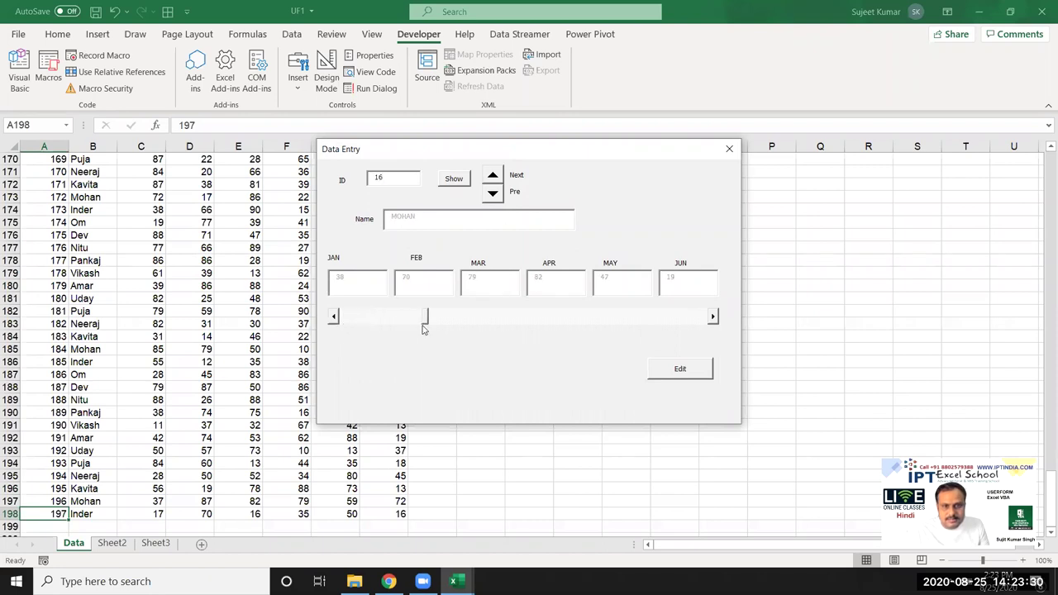
left_click(517, 322)
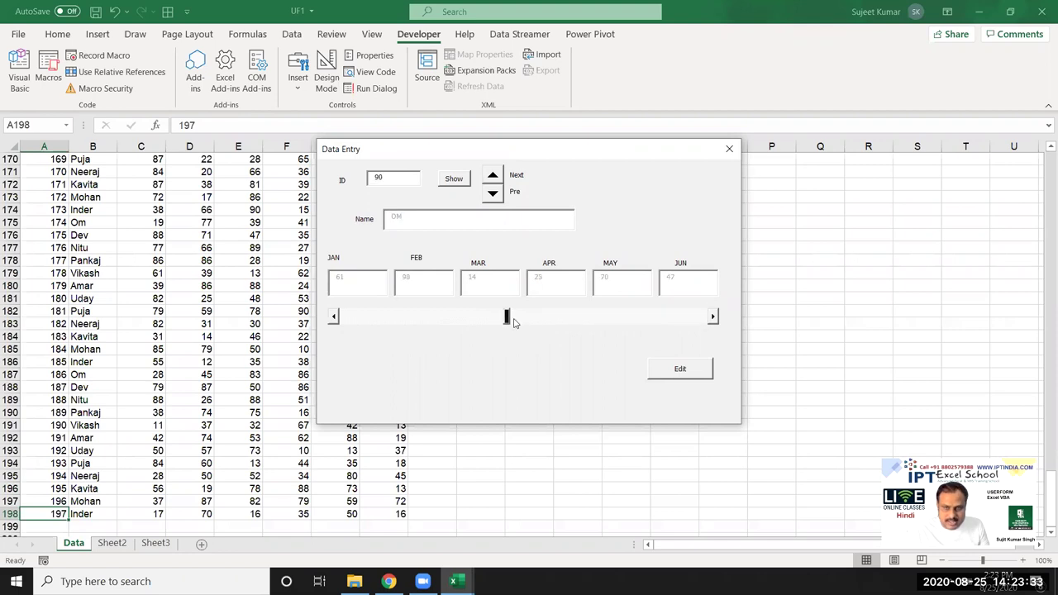
left_click(730, 149)
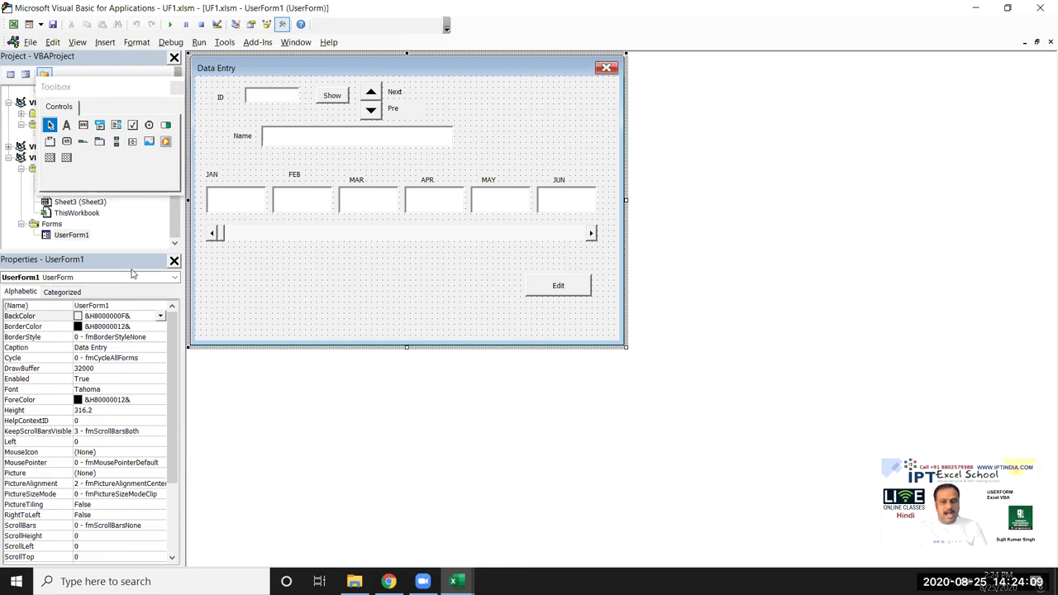
Step: Show the Windows desktop with Win+D, hiding the VBA editor
key("super+d")
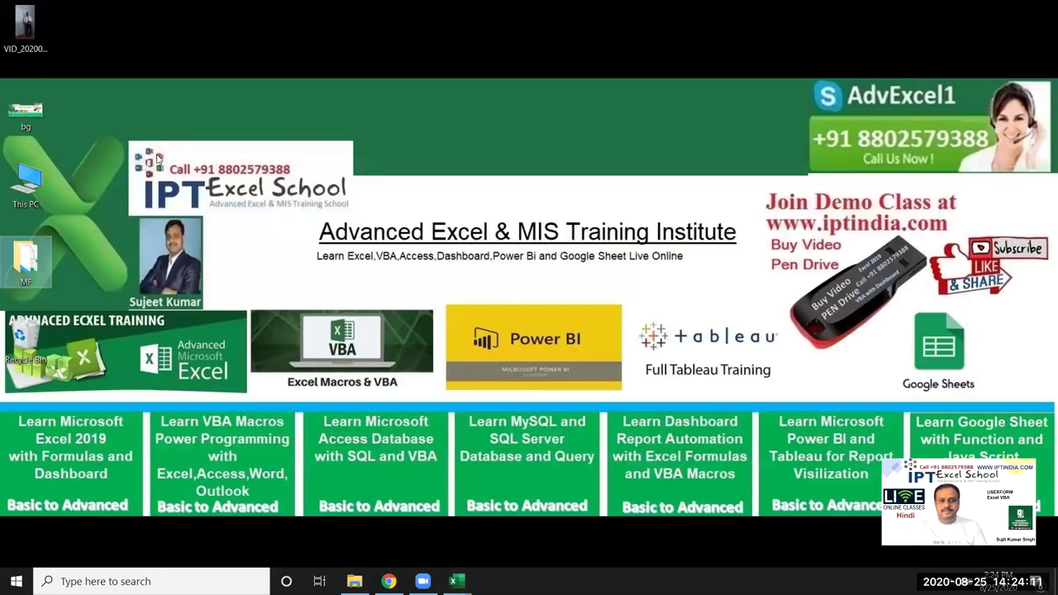